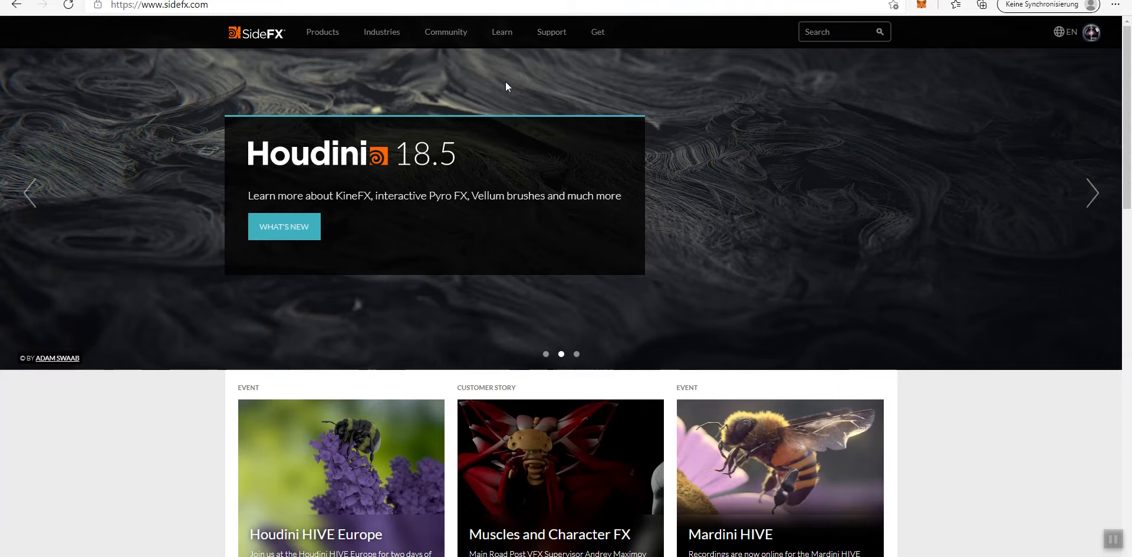
- Open the Tutorials section of the SideFX site and browse the latest tutorials to find the Crowds and Ragdolls one
{"action": "mouse_move", "coordinate": [493, 48]}
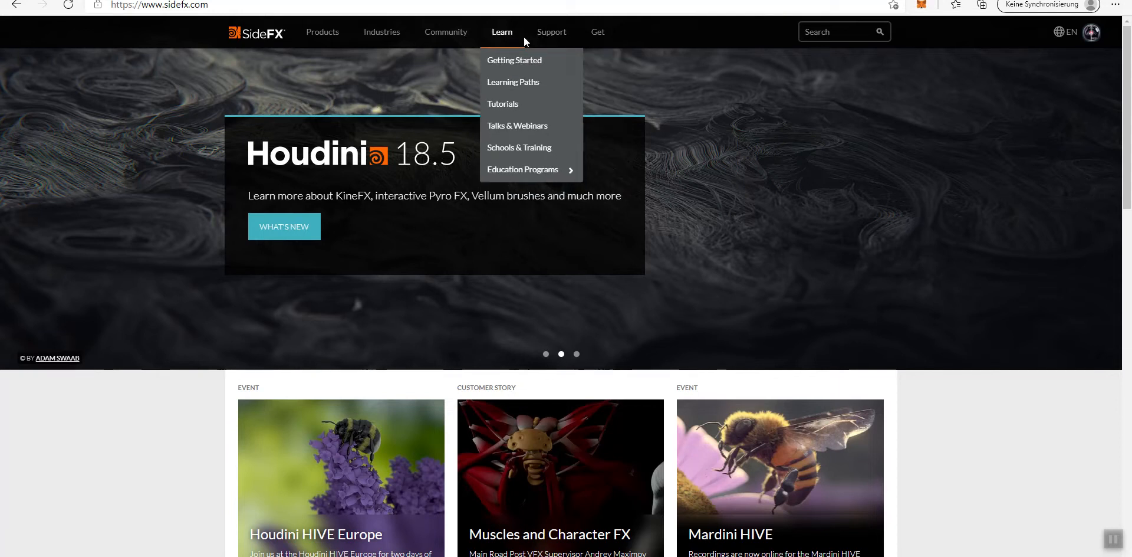
{"action": "left_click", "coordinate": [505, 104]}
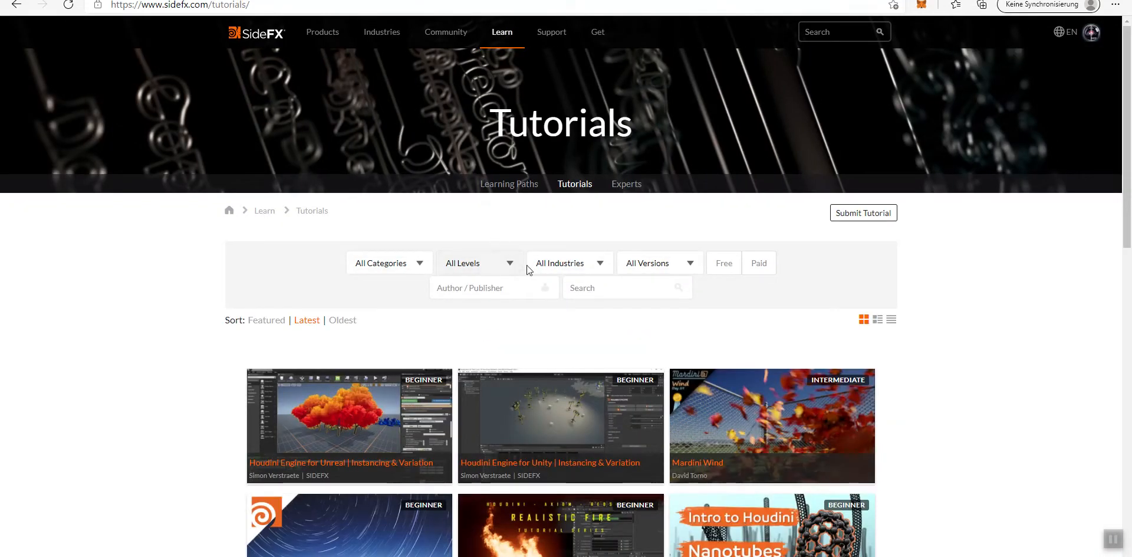
{"action": "scroll", "coordinate": [526, 264], "scroll_direction": "down", "scroll_amount": 6}
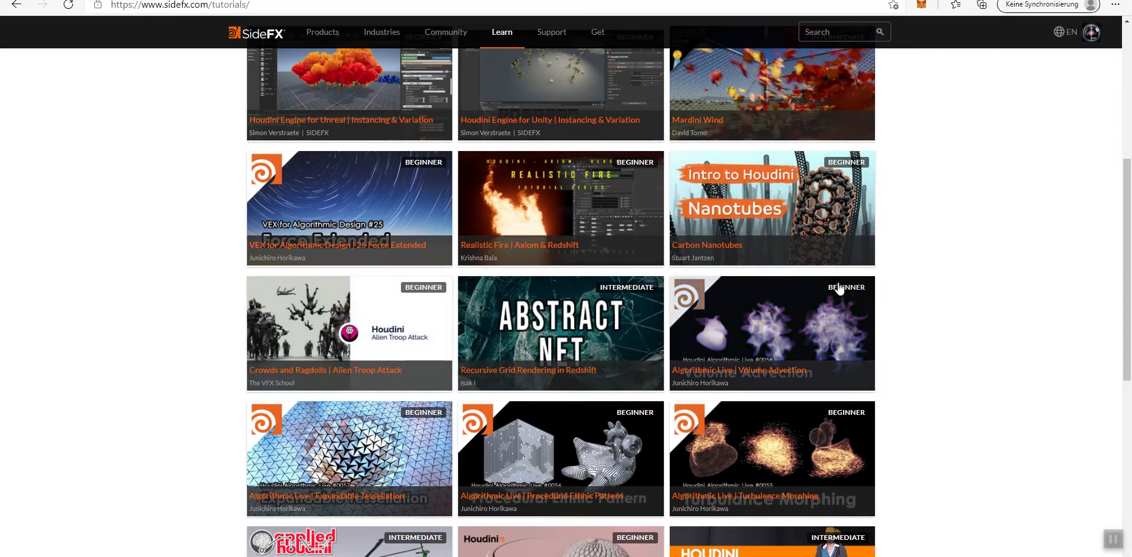
{"action": "scroll", "coordinate": [556, 306], "scroll_direction": "down", "scroll_amount": 2}
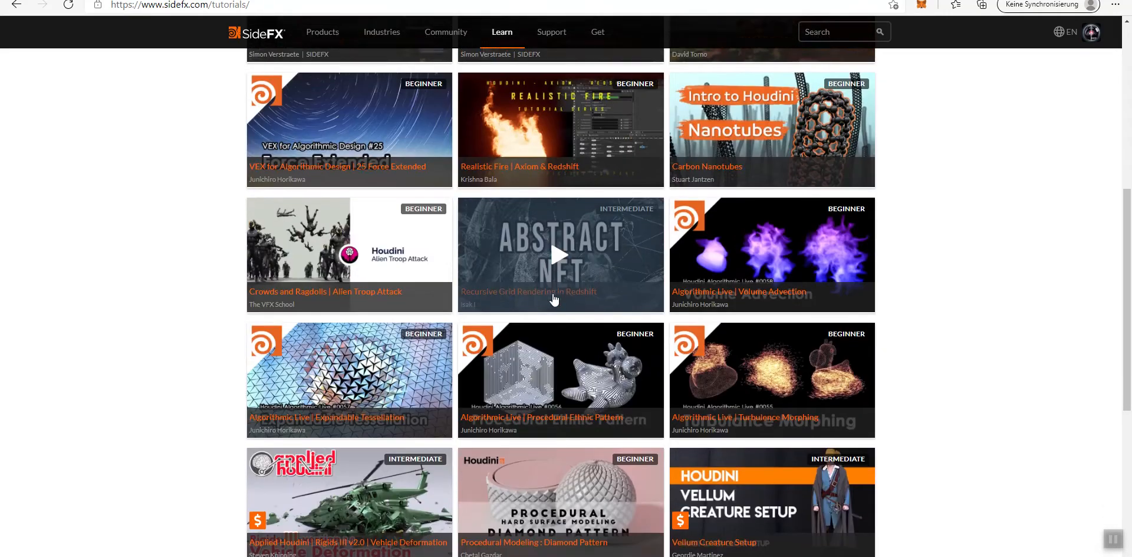
{"action": "scroll", "coordinate": [556, 306], "scroll_direction": "down", "scroll_amount": 2}
{"action": "scroll", "coordinate": [589, 271], "scroll_direction": "up", "scroll_amount": 2}
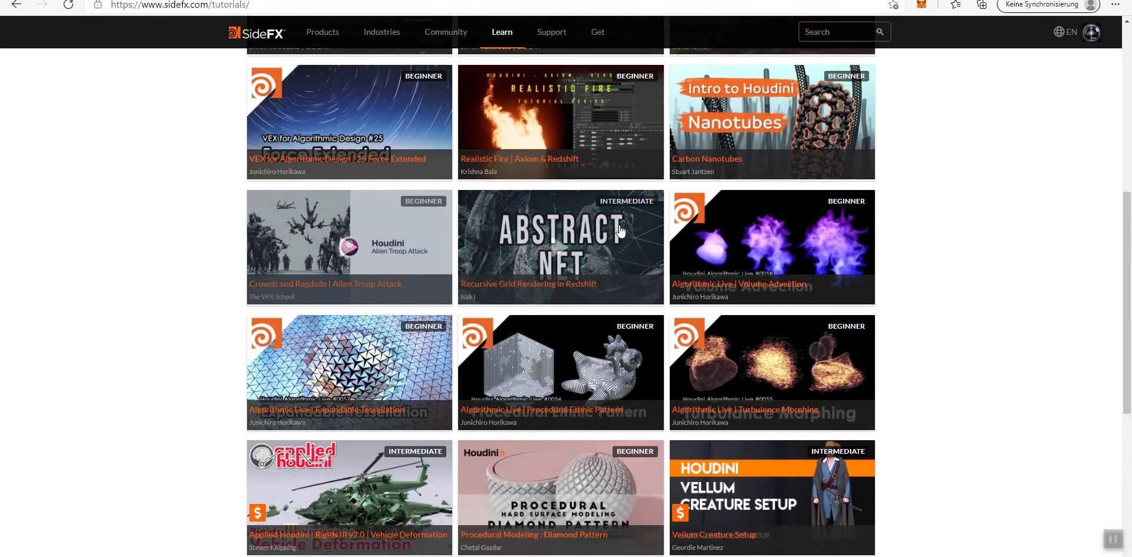
{"action": "scroll", "coordinate": [631, 239], "scroll_direction": "down", "scroll_amount": 2}
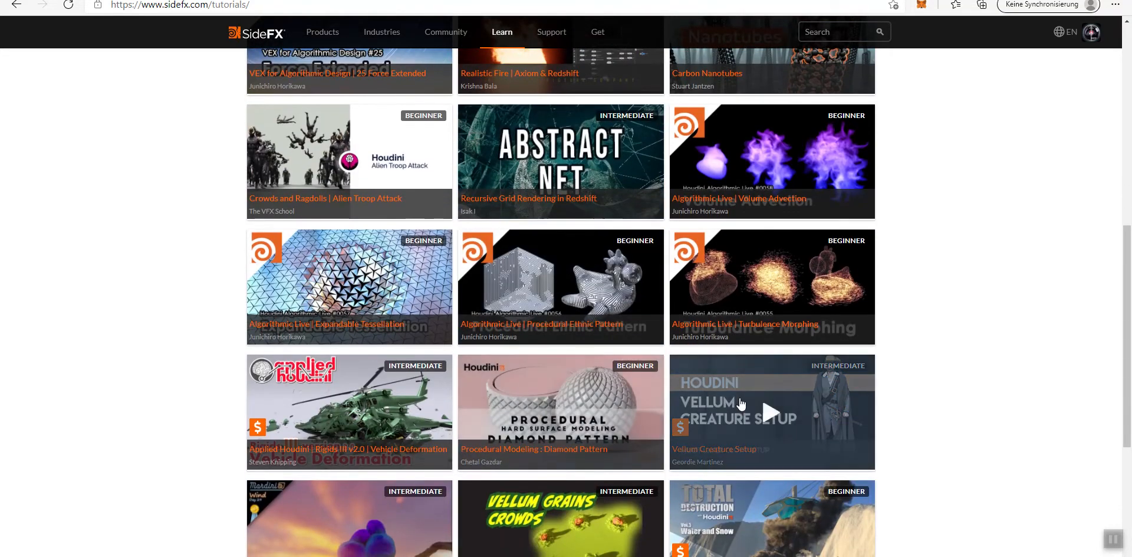
{"action": "scroll", "coordinate": [741, 403], "scroll_direction": "down", "scroll_amount": 2}
{"action": "scroll", "coordinate": [742, 403], "scroll_direction": "down", "scroll_amount": 4}
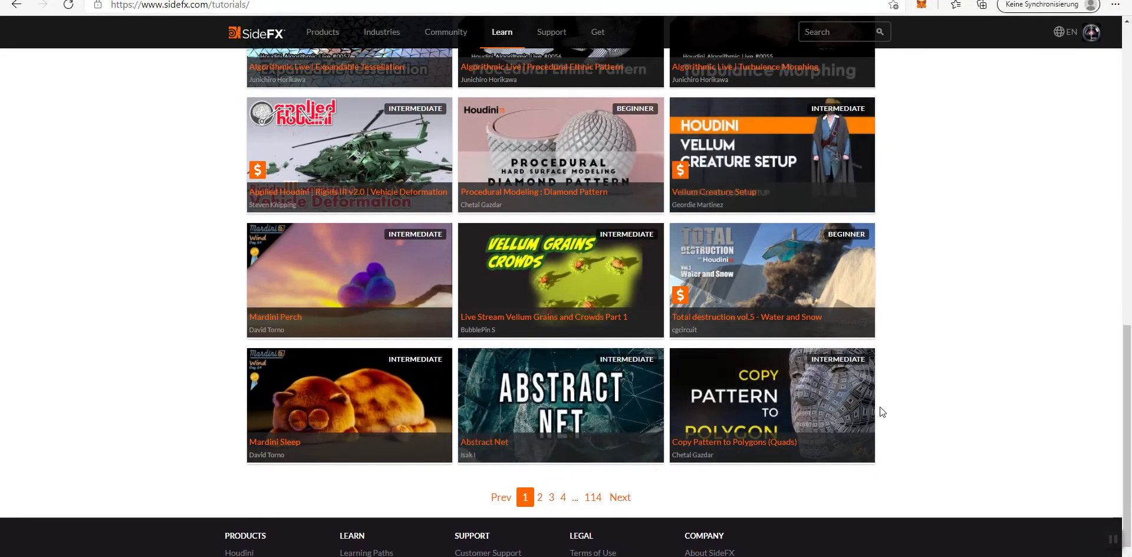
{"action": "scroll", "coordinate": [648, 378], "scroll_direction": "up", "scroll_amount": 6}
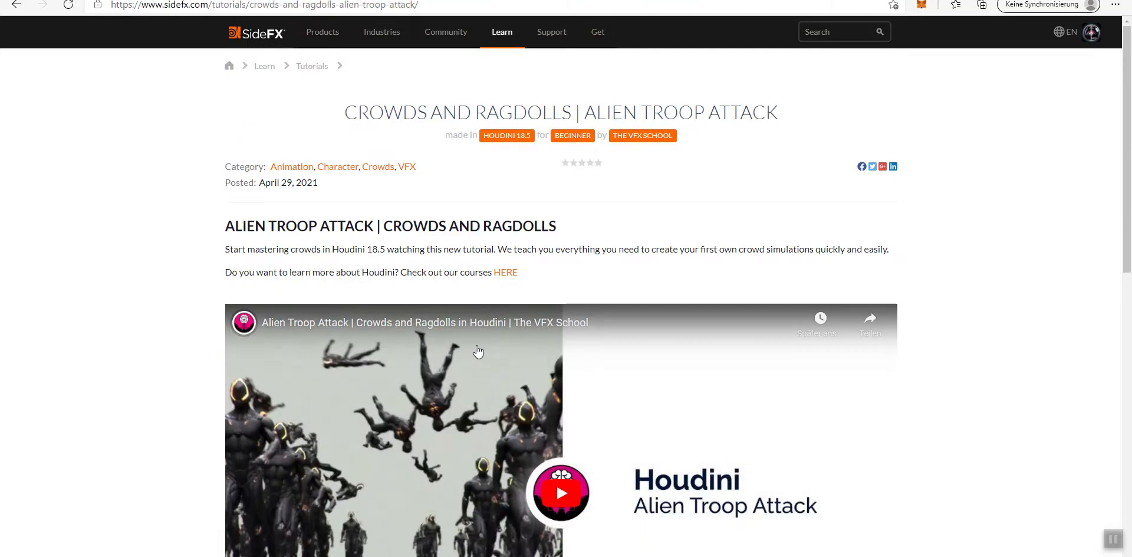
- Read the description of the Crowds and Ragdolls | Alien Troop Attack tutorial and look over its page
{"action": "scroll", "coordinate": [479, 351], "scroll_direction": "down", "scroll_amount": 3}
{"action": "scroll", "coordinate": [478, 352], "scroll_direction": "up", "scroll_amount": 2}
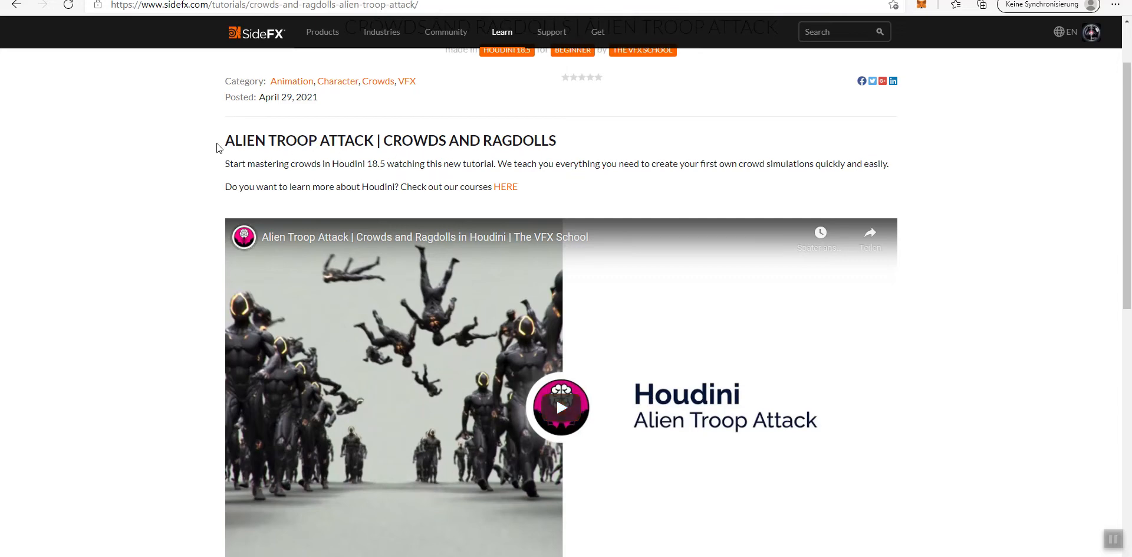
{"action": "left_click_drag", "start_coordinate": [222, 144], "coordinate": [488, 178]}
{"action": "scroll", "coordinate": [445, 386], "scroll_direction": "down", "scroll_amount": 2}
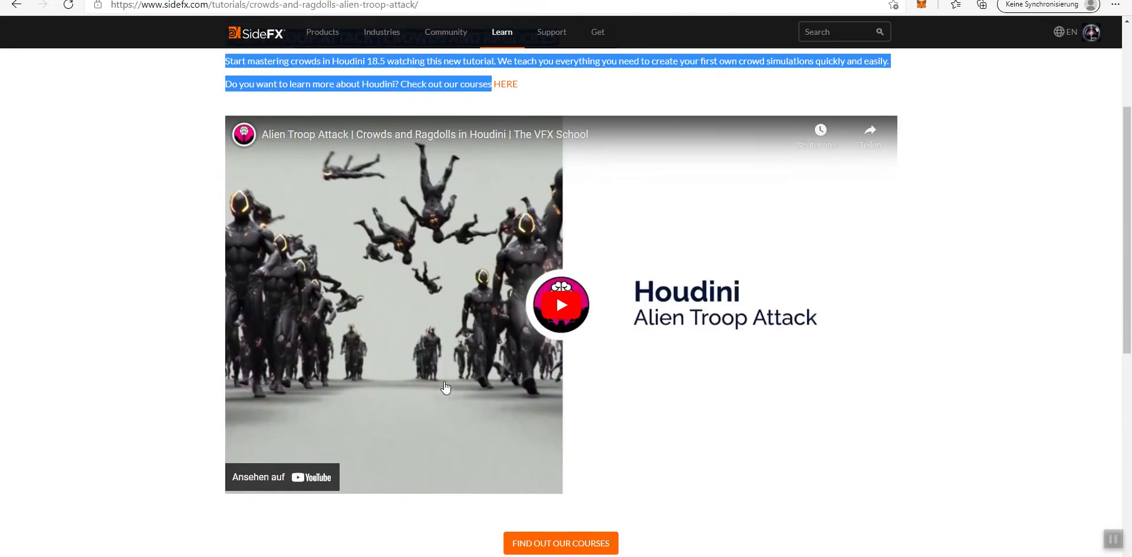
{"action": "scroll", "coordinate": [445, 387], "scroll_direction": "up", "scroll_amount": 1}
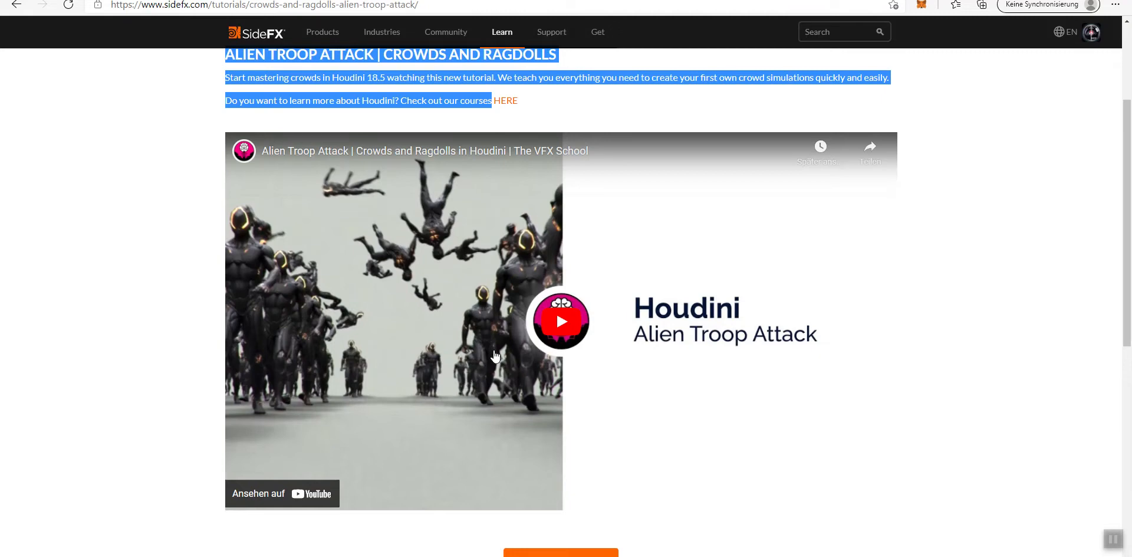
- Play the Alien Troop Attack video with the sound muted and skim forward through it to about 30:20
{"action": "left_click", "coordinate": [549, 340]}
{"action": "left_click", "coordinate": [269, 498]}
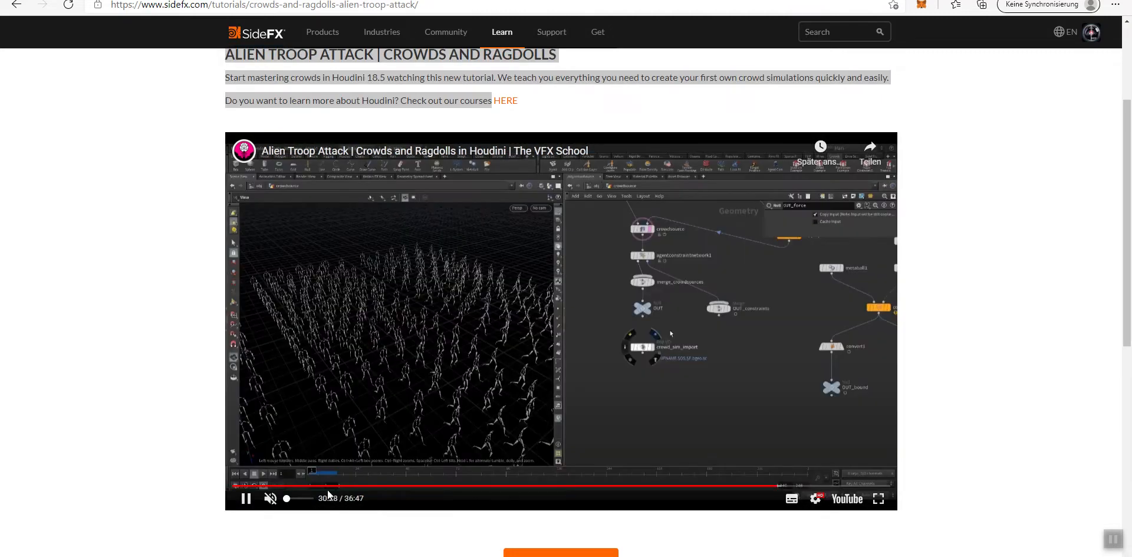
{"action": "left_click", "coordinate": [356, 485]}
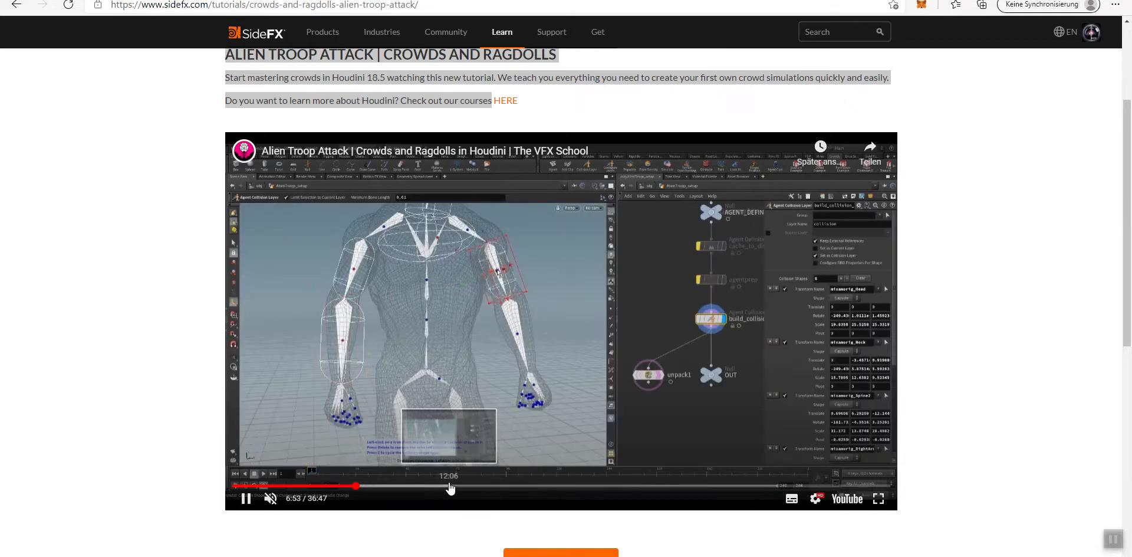
{"action": "left_click", "coordinate": [449, 485]}
{"action": "left_click", "coordinate": [495, 485]}
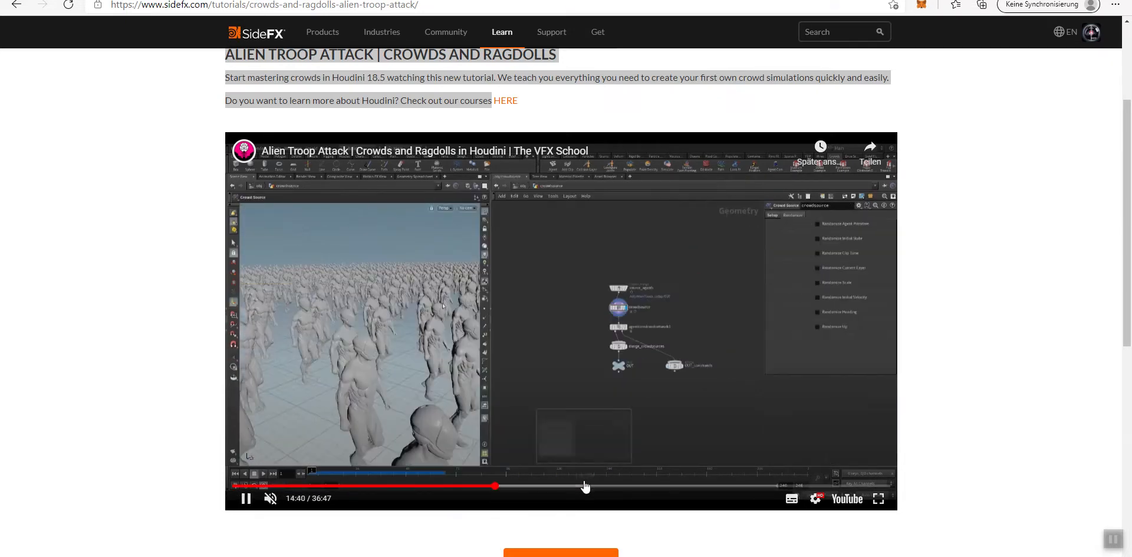
{"action": "left_click", "coordinate": [645, 485]}
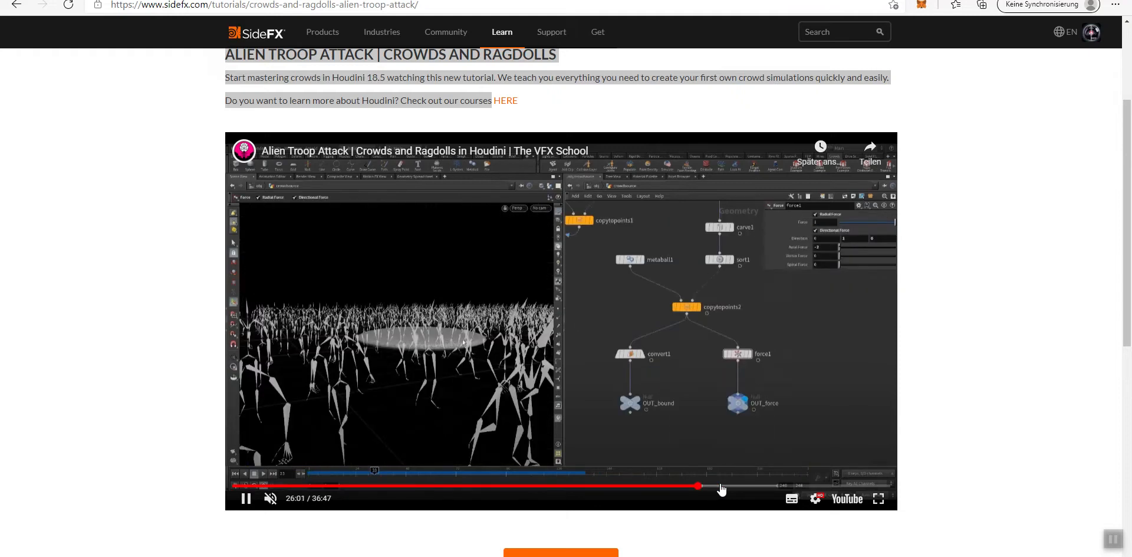
{"action": "left_click", "coordinate": [732, 486]}
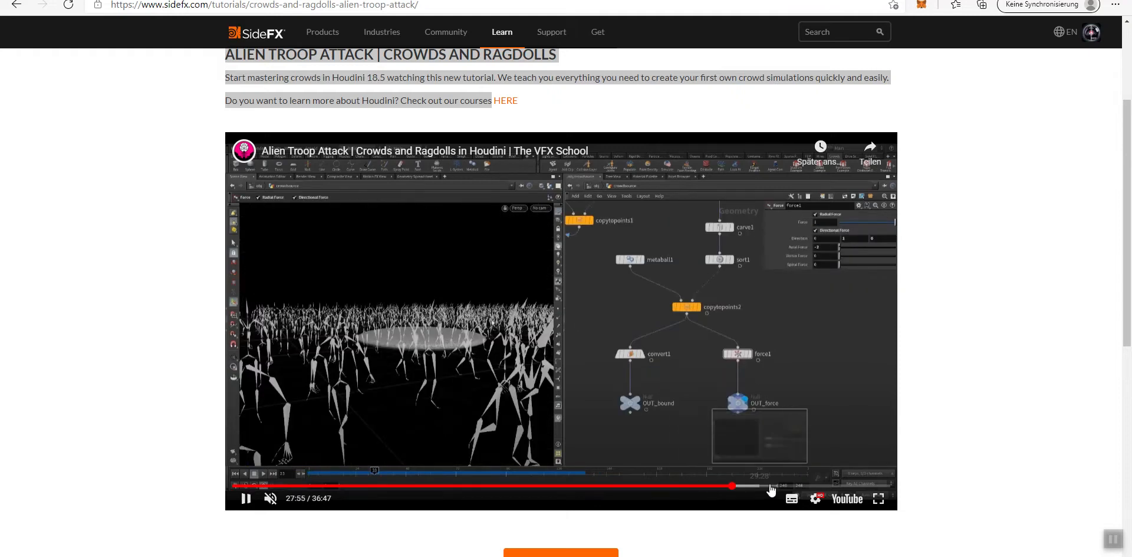
{"action": "left_click", "coordinate": [777, 487]}
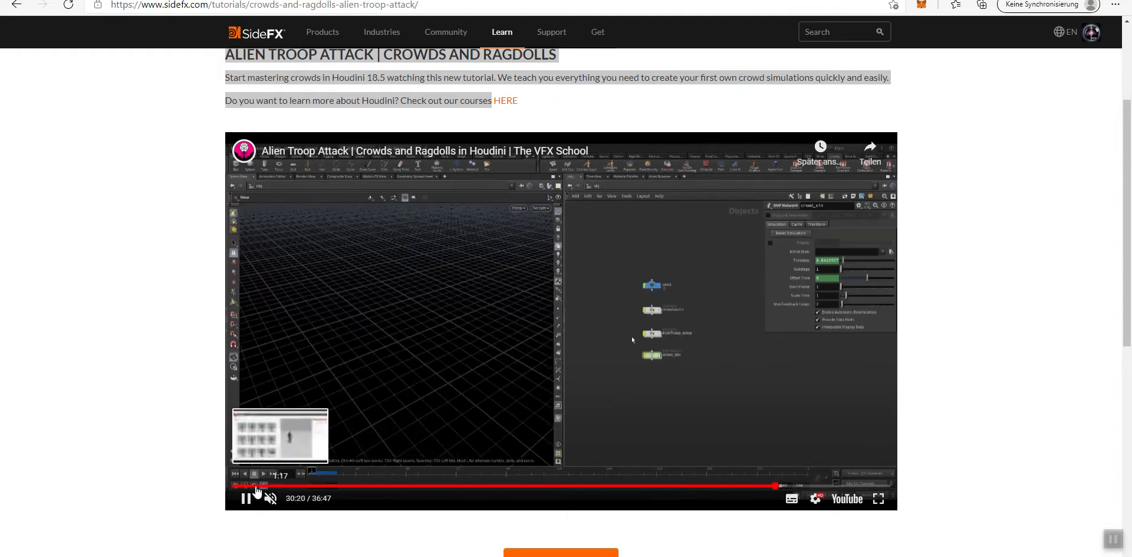
- Return to the early part of the video, skim the agent setup up to about 16:47 and pause playback
{"action": "left_click", "coordinate": [293, 486]}
{"action": "left_click", "coordinate": [341, 486]}
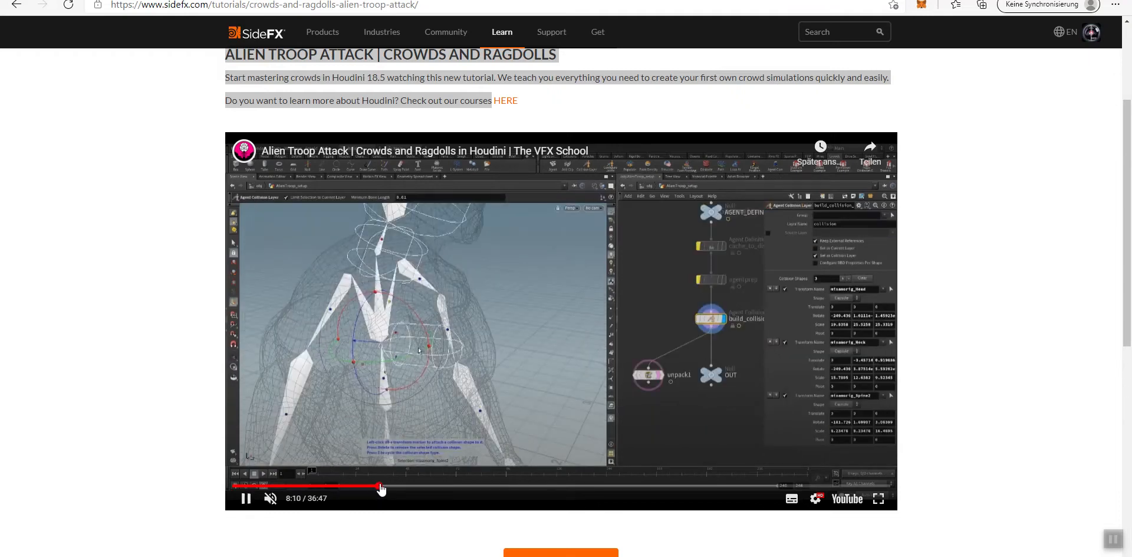
{"action": "left_click", "coordinate": [450, 486]}
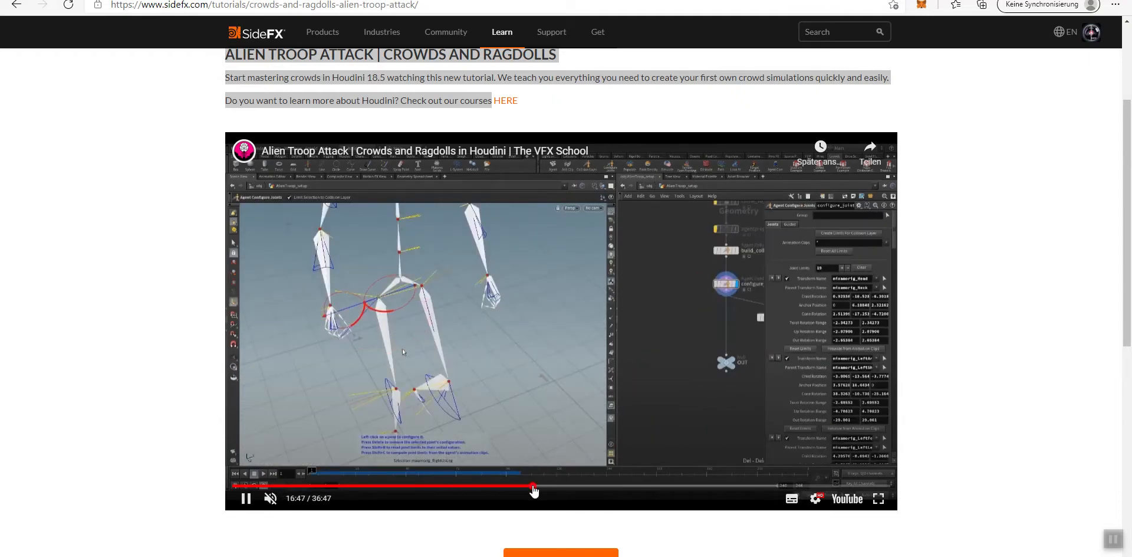
{"action": "left_click", "coordinate": [534, 486]}
{"action": "left_click", "coordinate": [246, 498]}
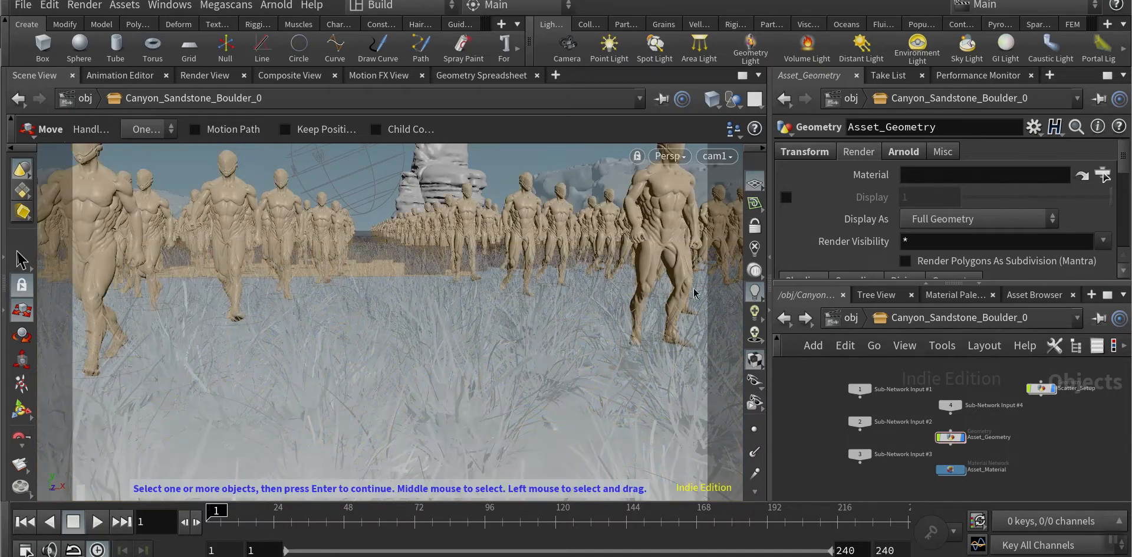
- Switch to Houdini, open the Megascans Plugin window to inspect its import options, and close it
{"action": "left_click", "coordinate": [234, 8]}
{"action": "left_click", "coordinate": [253, 25]}
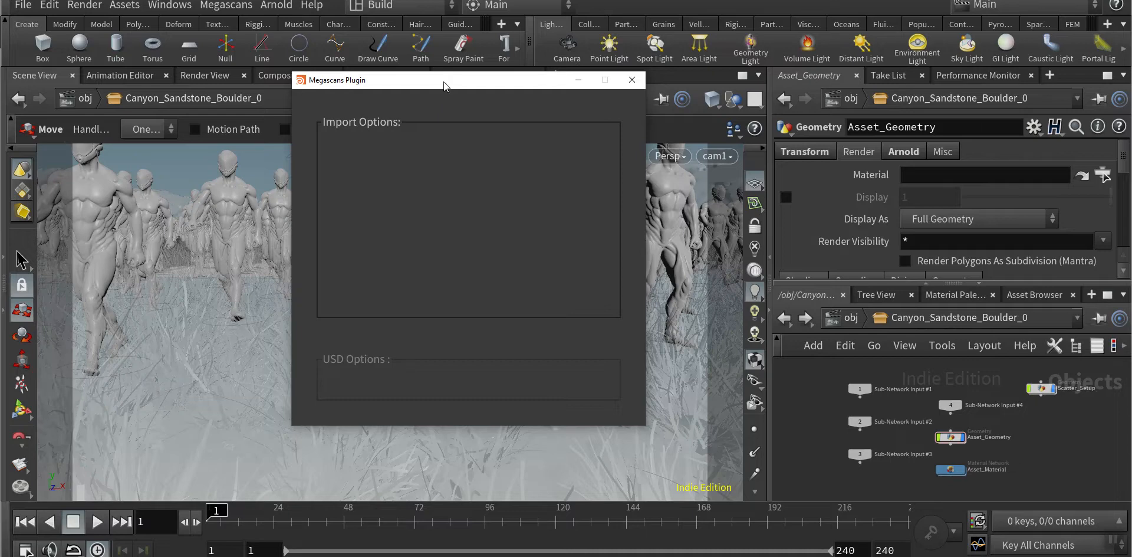
{"action": "left_click_drag", "start_coordinate": [444, 82], "coordinate": [250, 74]}
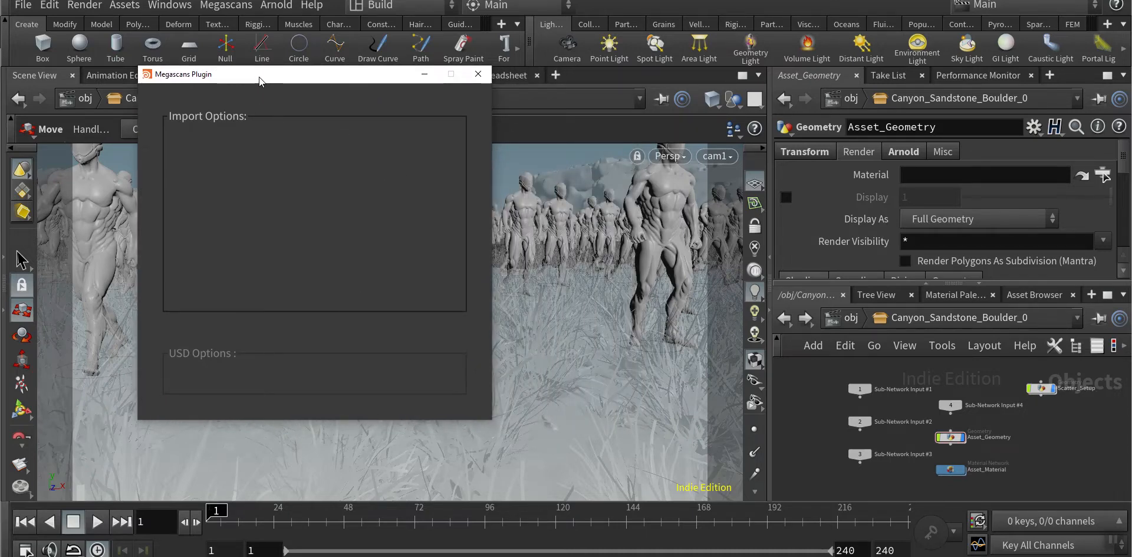
{"action": "left_click_drag", "start_coordinate": [260, 77], "coordinate": [317, 38]}
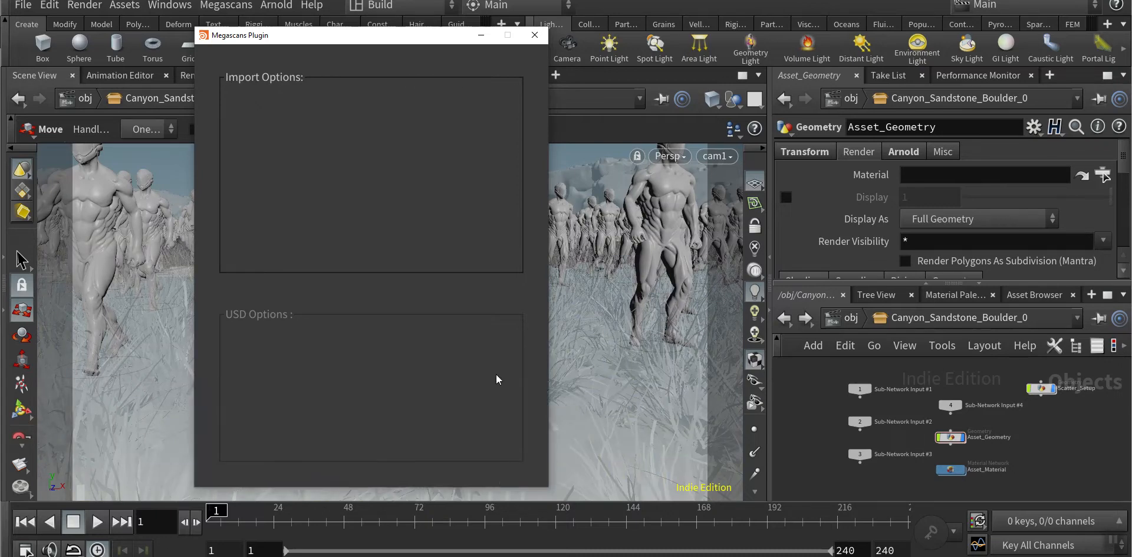
{"action": "left_click", "coordinate": [535, 35]}
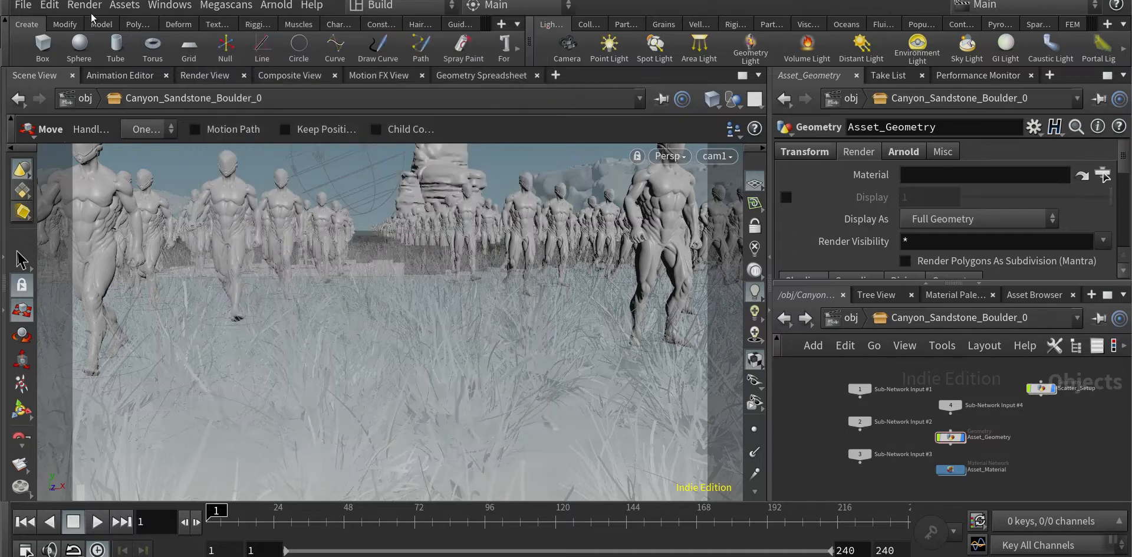
- Set the Global UI Scale to 1 in the General User Interface preferences and close the preferences
{"action": "left_click", "coordinate": [41, 7]}
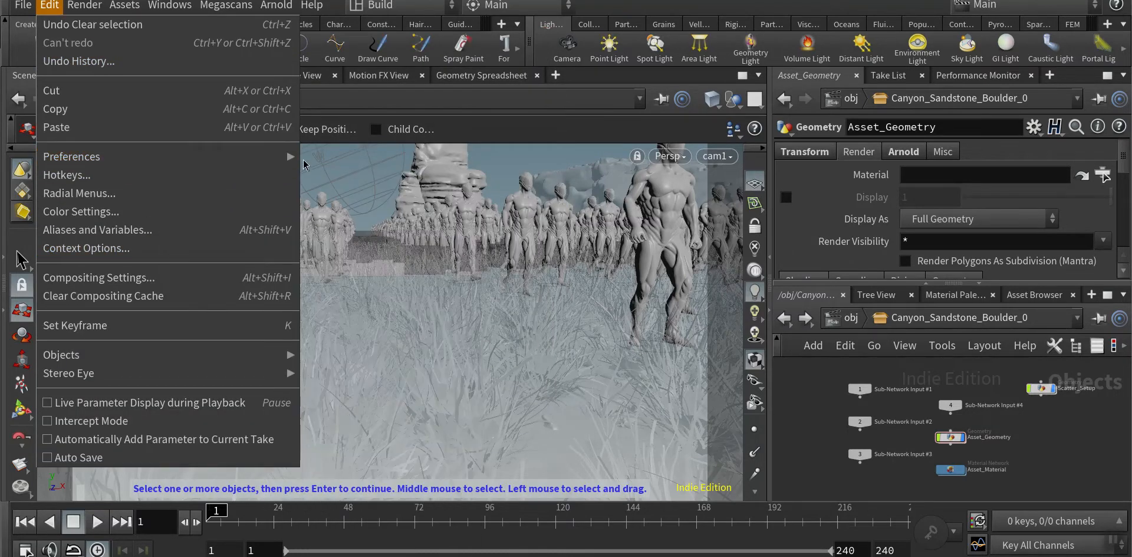
{"action": "mouse_move", "coordinate": [295, 158]}
{"action": "left_click", "coordinate": [356, 176]}
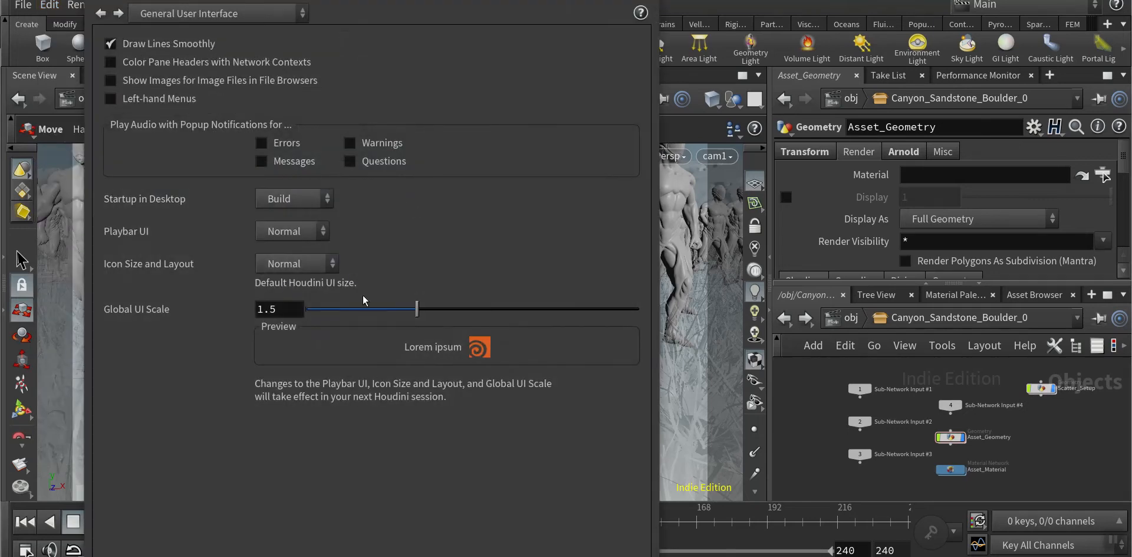
{"action": "double_click", "coordinate": [290, 309]}
{"action": "type", "text": "1"}
{"action": "key", "text": "Return"}
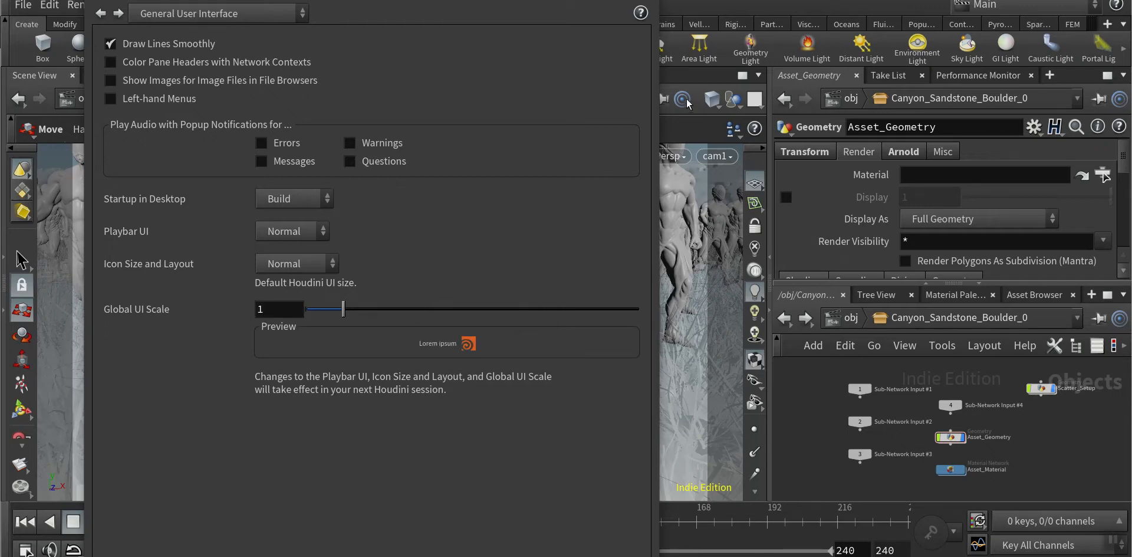
{"action": "left_click", "coordinate": [645, 0]}
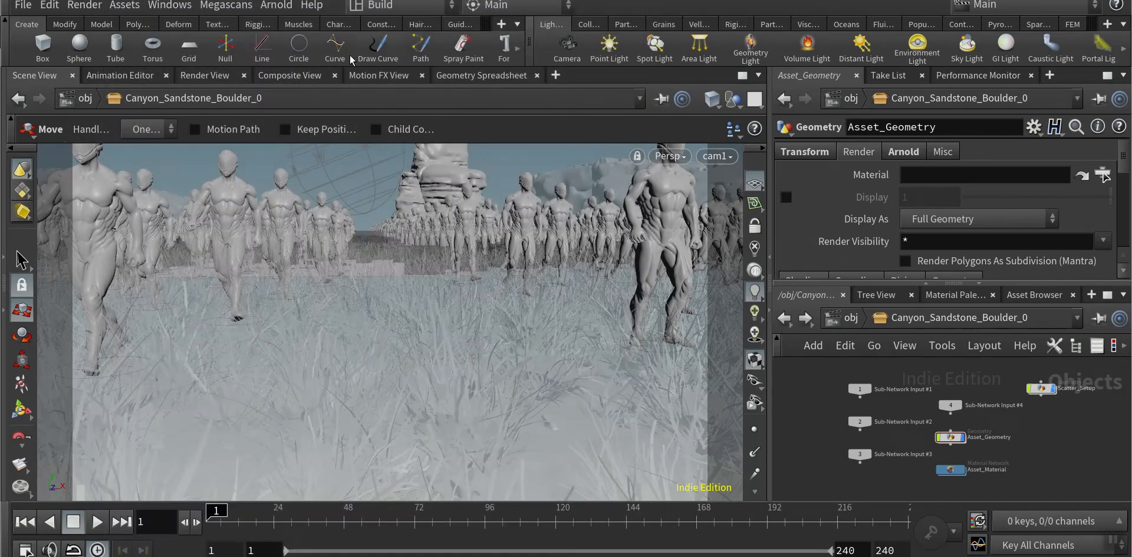
- Reopen the General User Interface preferences to check the scale setting and close them
{"action": "left_click", "coordinate": [50, 9]}
{"action": "mouse_move", "coordinate": [92, 156]}
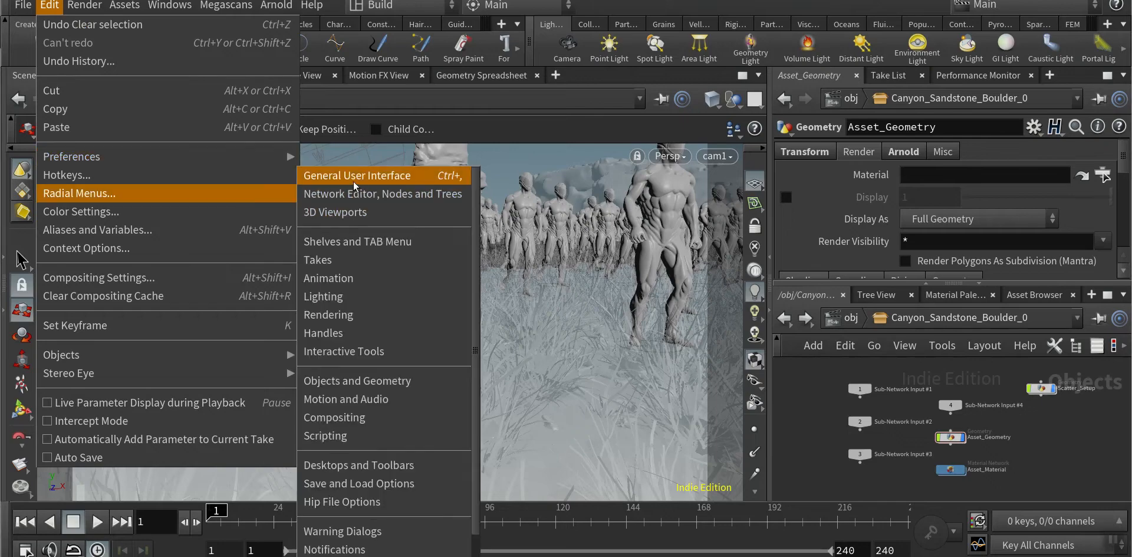
{"action": "left_click", "coordinate": [352, 180]}
{"action": "left_click", "coordinate": [646, 1]}
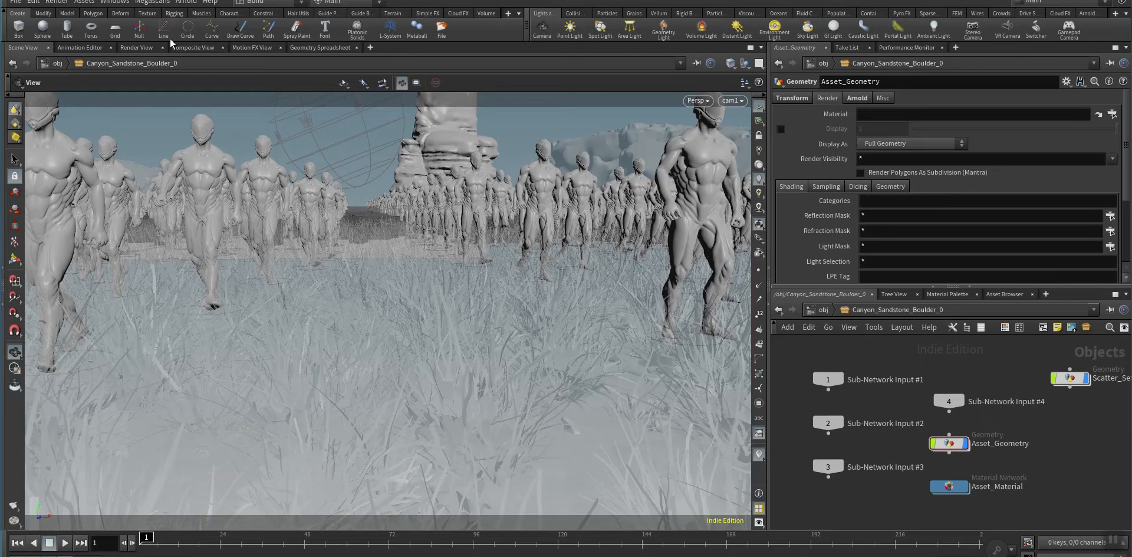
- Bring up the Megascans Plugin window again to check its Import Options and USD Options areas, and close it
{"action": "left_click", "coordinate": [153, 2]}
{"action": "left_click", "coordinate": [163, 15]}
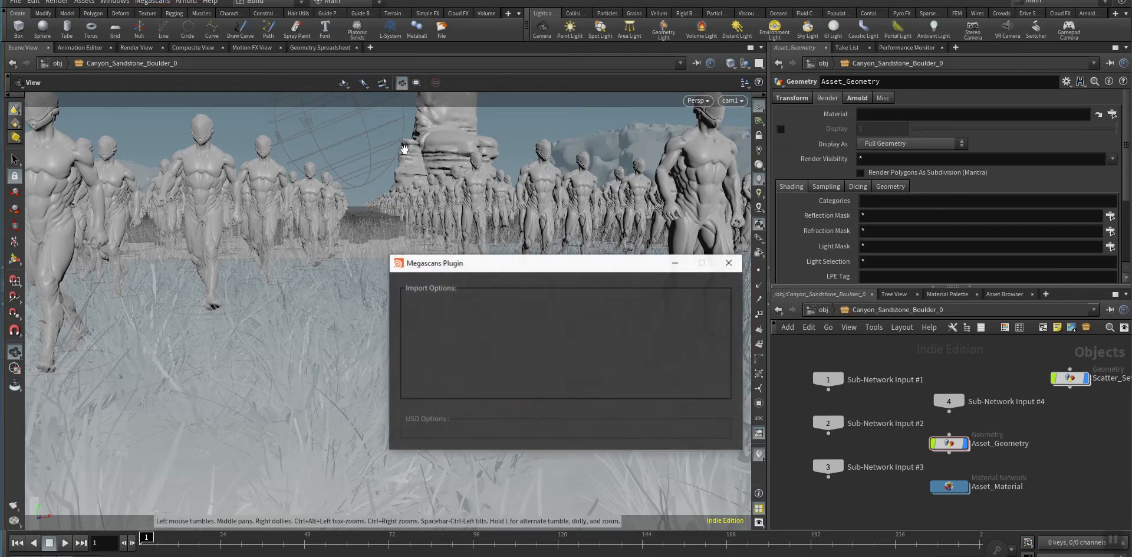
{"action": "left_click_drag", "start_coordinate": [480, 254], "coordinate": [492, 75]}
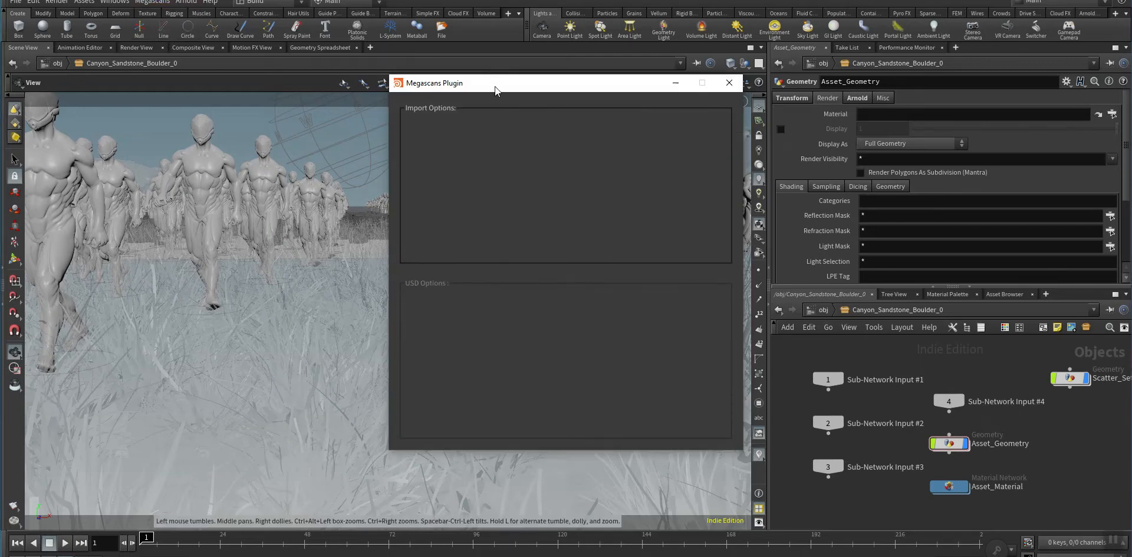
{"action": "left_click", "coordinate": [726, 89]}
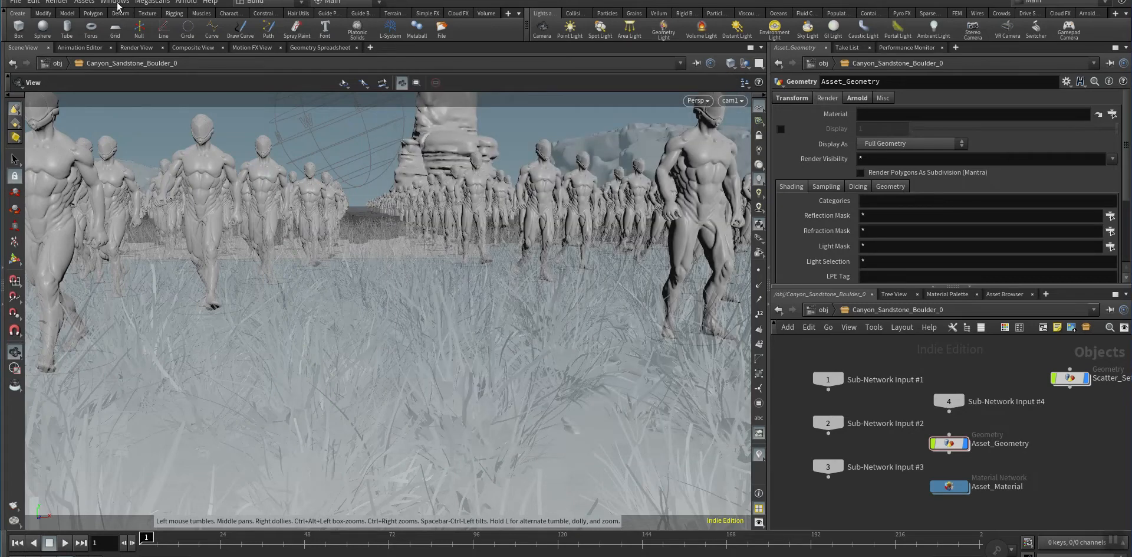
- Set the Global UI Scale to 1.5 in the General User Interface preferences and accept the change
{"action": "left_click", "coordinate": [33, 2]}
{"action": "mouse_move", "coordinate": [59, 99]}
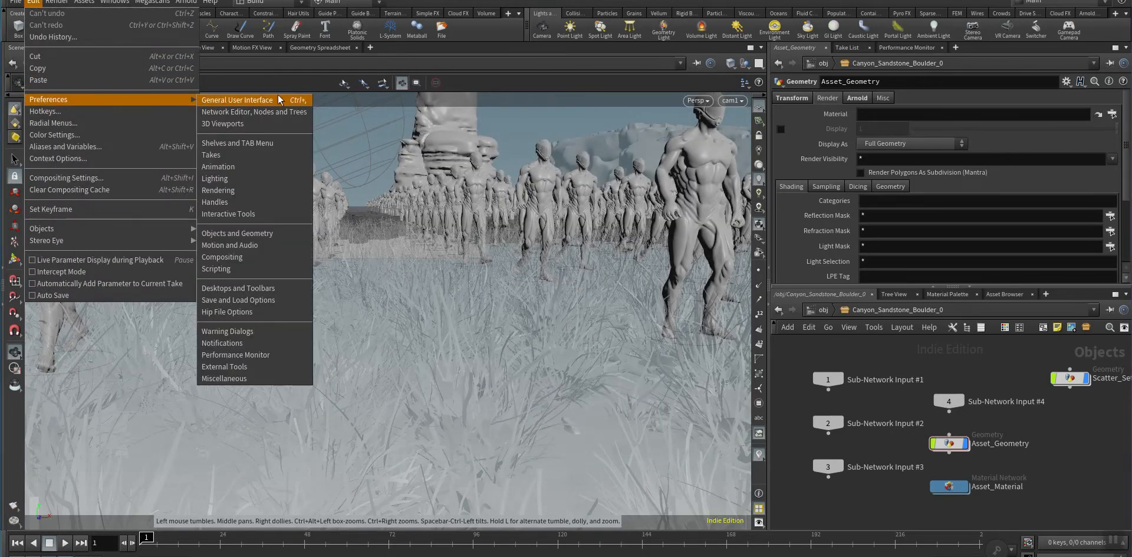
{"action": "left_click", "coordinate": [248, 100]}
{"action": "left_click", "coordinate": [216, 210]}
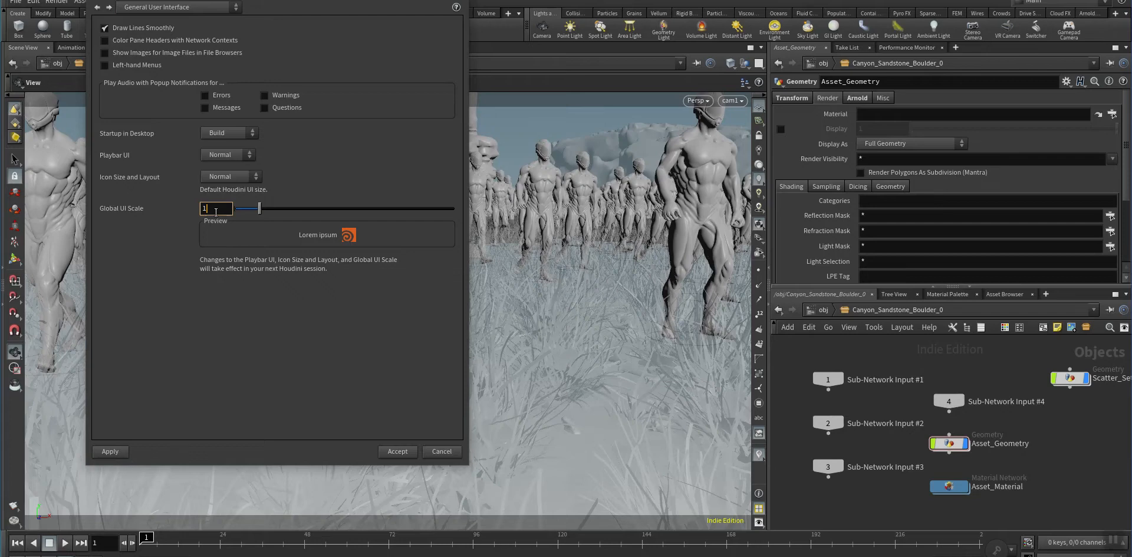
{"action": "type", "text": ".5"}
{"action": "key", "text": "Return"}
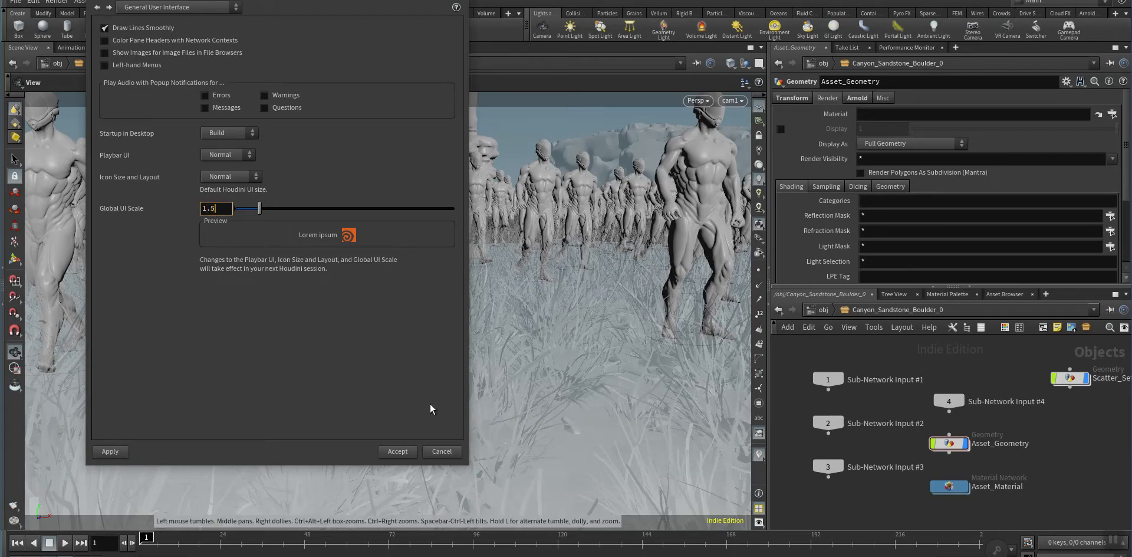
{"action": "left_click", "coordinate": [396, 451]}
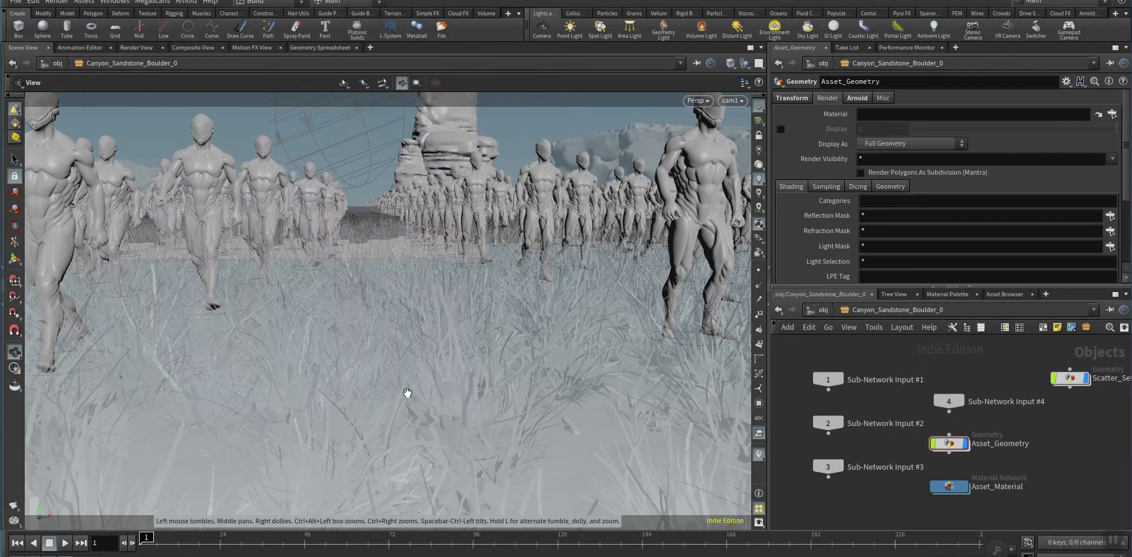
- Bring up the Megascans Plugin window to check its display size, and close it
{"action": "left_click", "coordinate": [165, 3]}
{"action": "left_click", "coordinate": [162, 18]}
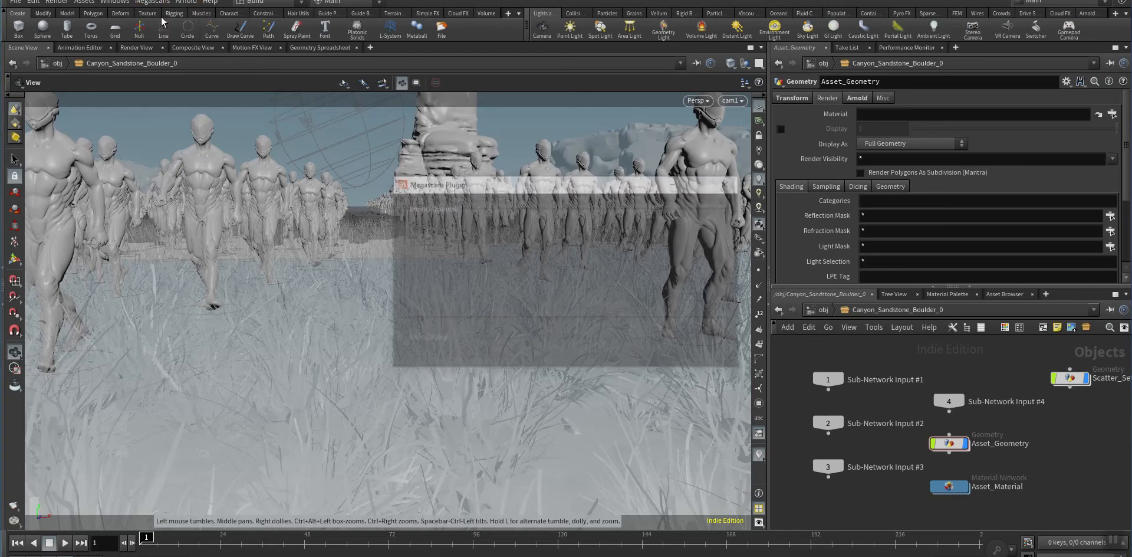
{"action": "left_click", "coordinate": [729, 183]}
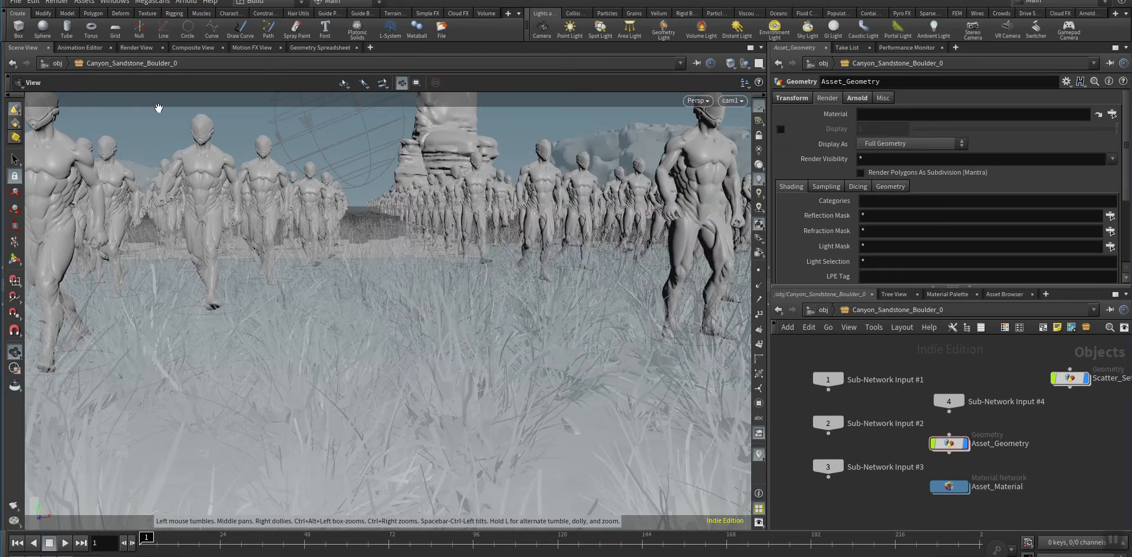
- Save the canyon crowd scene and reopen it in a restarted Houdini session
{"action": "left_click", "coordinate": [15, 2]}
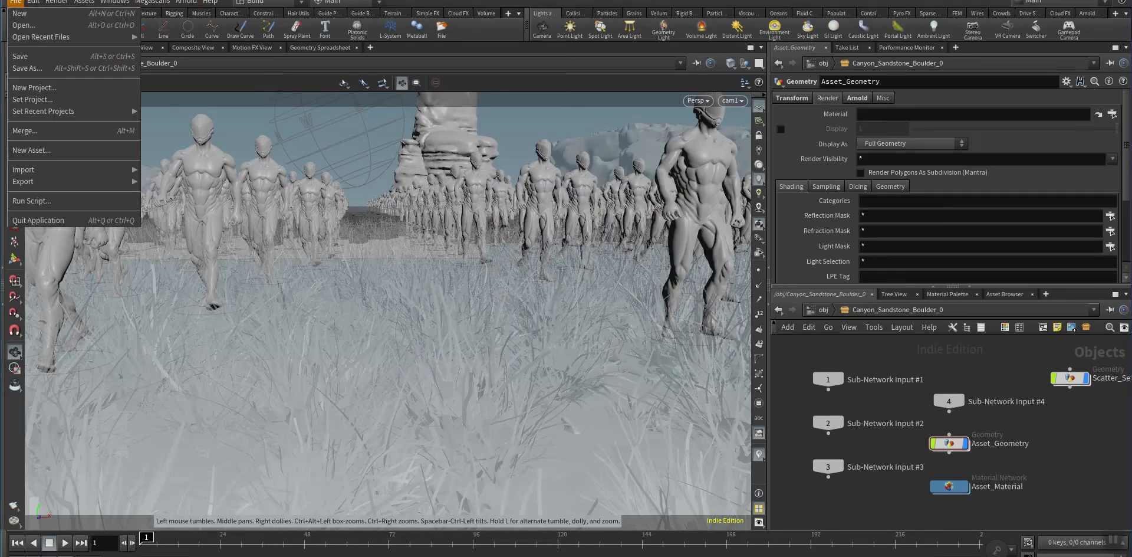
{"action": "left_click", "coordinate": [37, 57]}
{"action": "left_click", "coordinate": [15, 3]}
{"action": "left_click", "coordinate": [265, 239]}
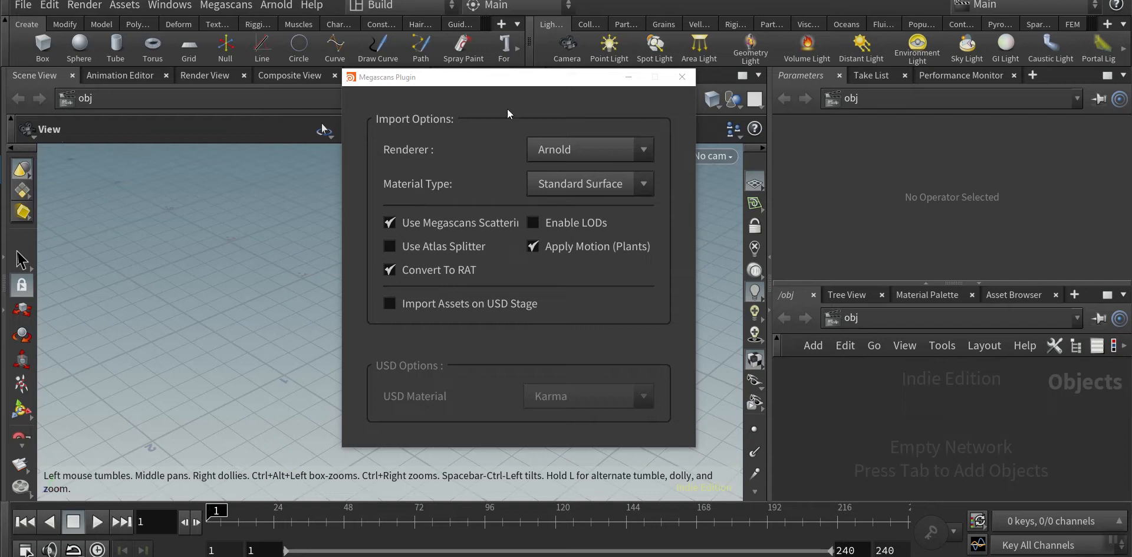
- Examine the renderer, material type, scattering, LOD, RAT conversion and USD options in the Megascans Plugin window, and minimize it
{"action": "left_click_drag", "start_coordinate": [486, 77], "coordinate": [536, 51]}
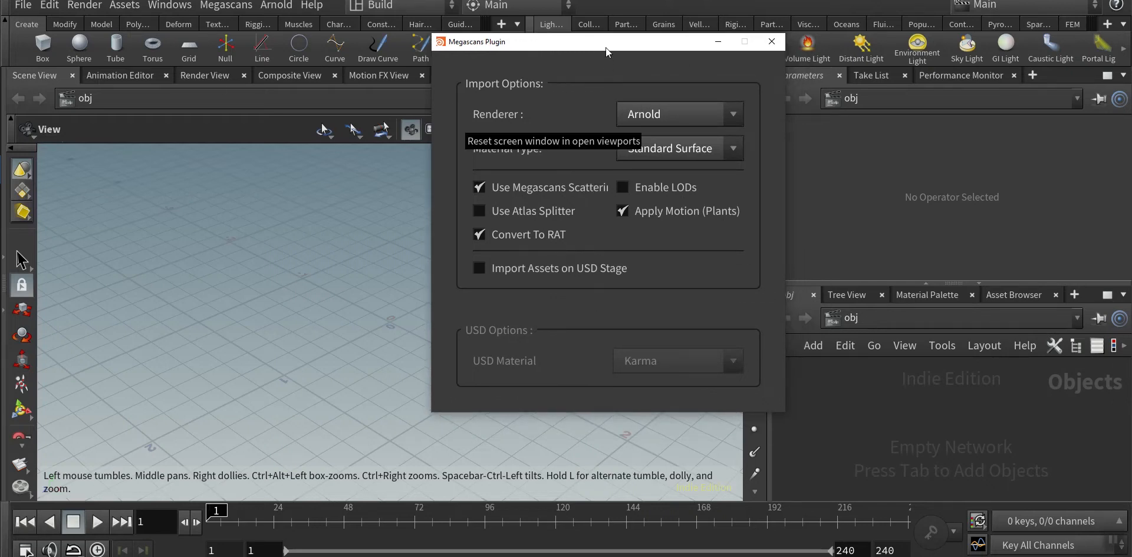
{"action": "left_click_drag", "start_coordinate": [606, 47], "coordinate": [462, 26]}
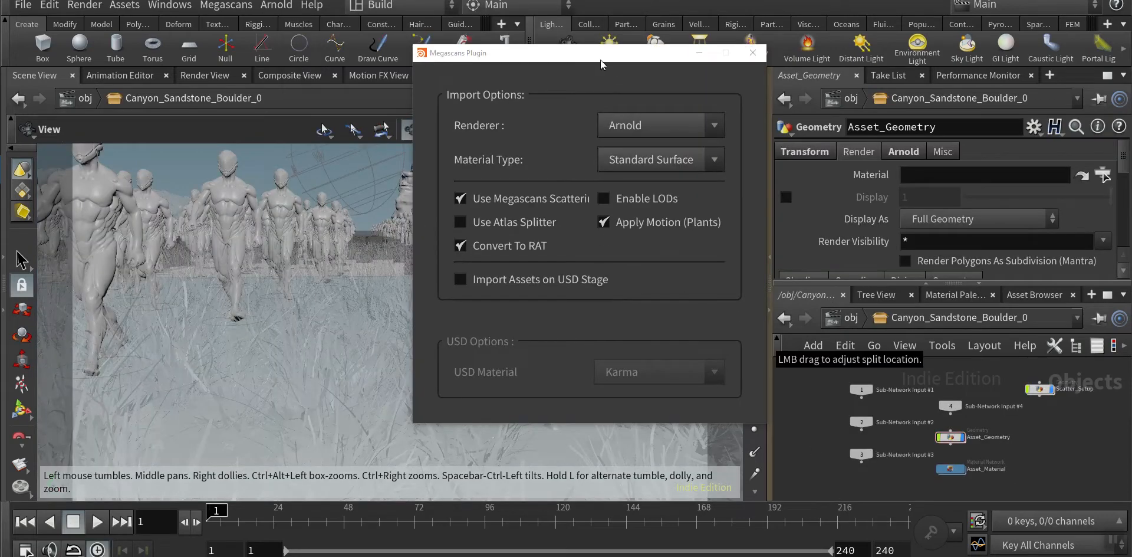
{"action": "mouse_move", "coordinate": [600, 59]}
{"action": "left_mouse_down"}
{"action": "mouse_move", "coordinate": [526, 187]}
{"action": "mouse_move", "coordinate": [552, 12]}
{"action": "mouse_move", "coordinate": [584, 52]}
{"action": "left_mouse_up"}
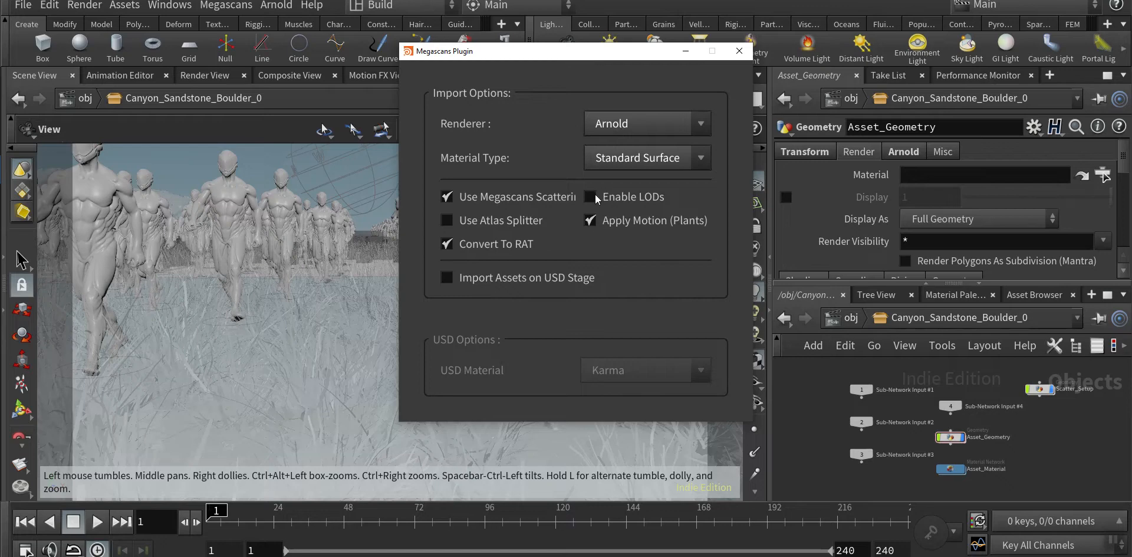
{"action": "left_click_drag", "start_coordinate": [574, 55], "coordinate": [514, 91]}
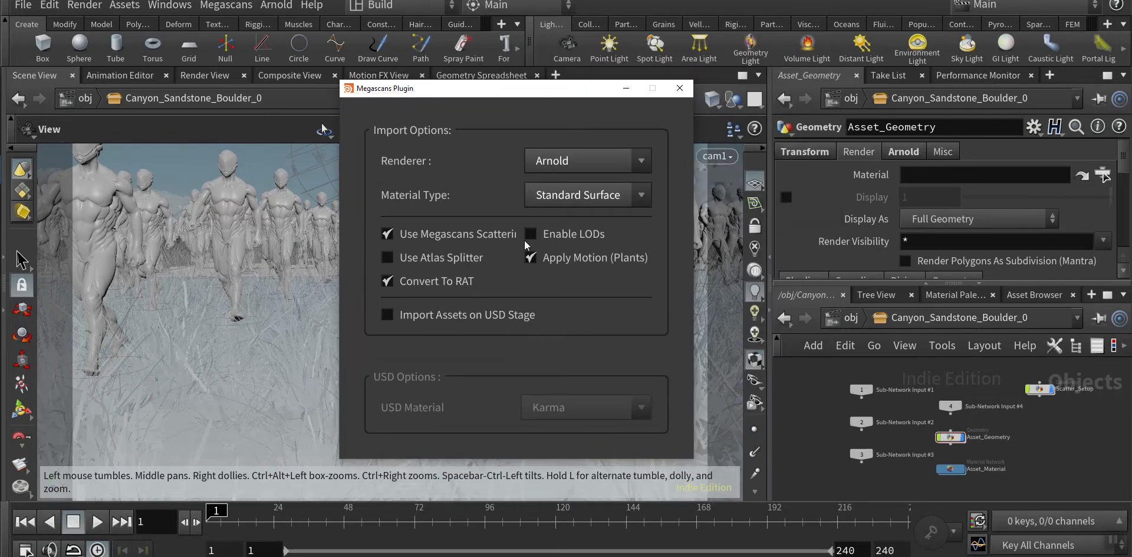
{"action": "left_click_drag", "start_coordinate": [518, 95], "coordinate": [586, 36]}
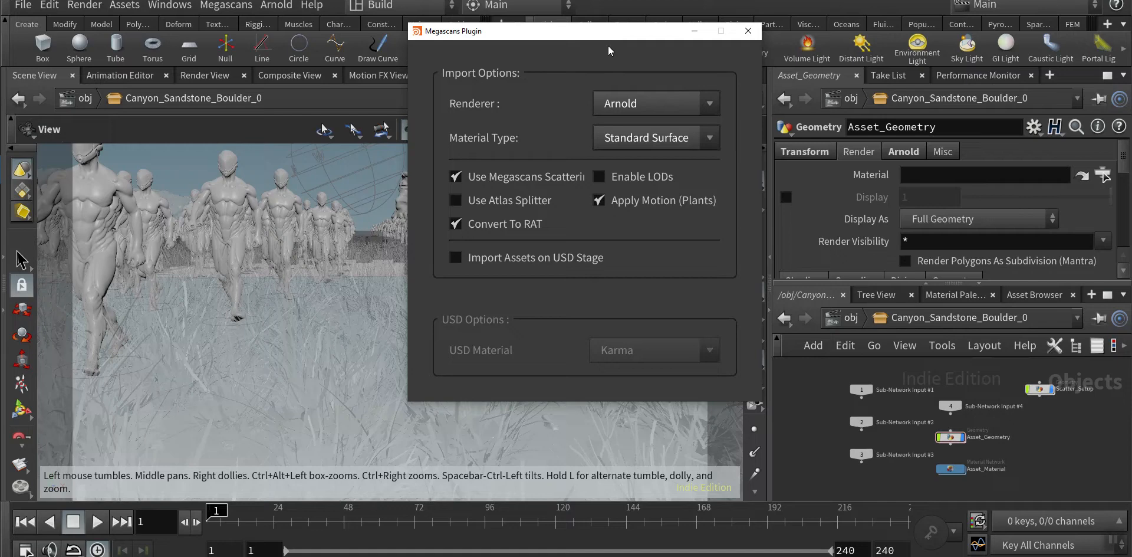
{"action": "left_click_drag", "start_coordinate": [610, 35], "coordinate": [497, 38]}
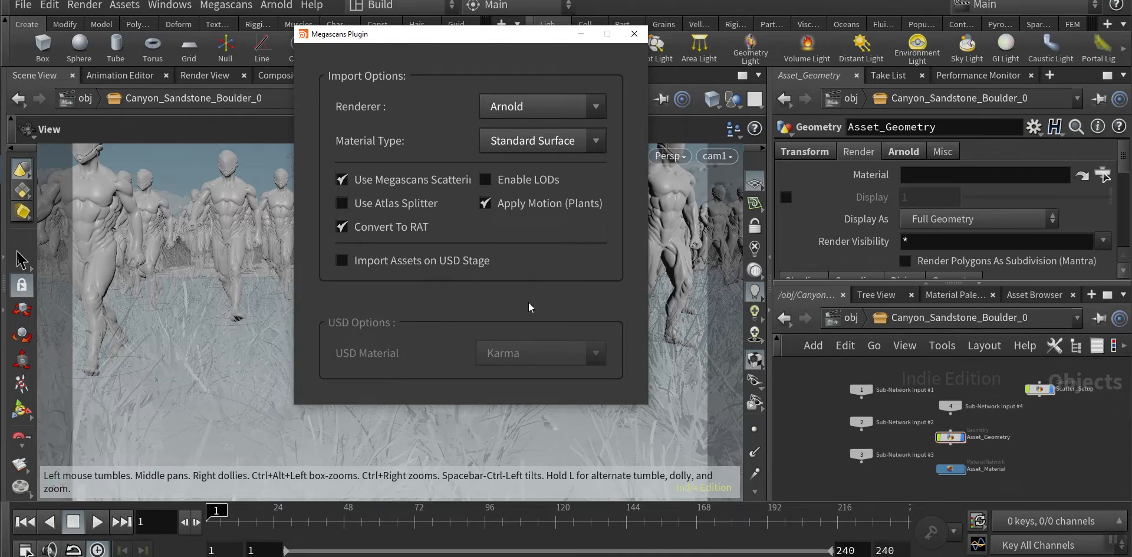
{"action": "left_click_drag", "start_coordinate": [488, 37], "coordinate": [577, 47]}
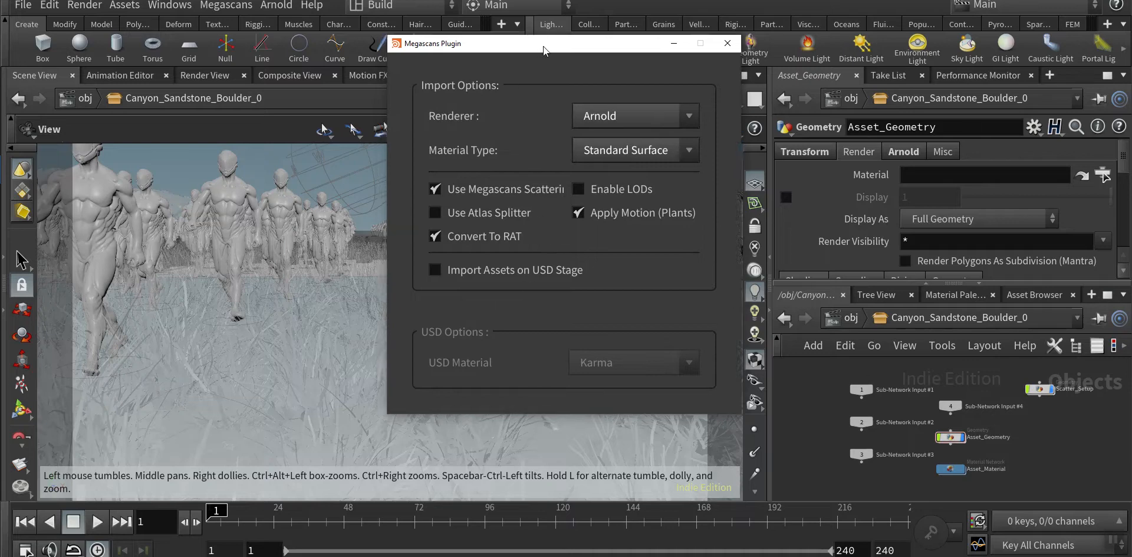
{"action": "left_click_drag", "start_coordinate": [544, 46], "coordinate": [505, 90]}
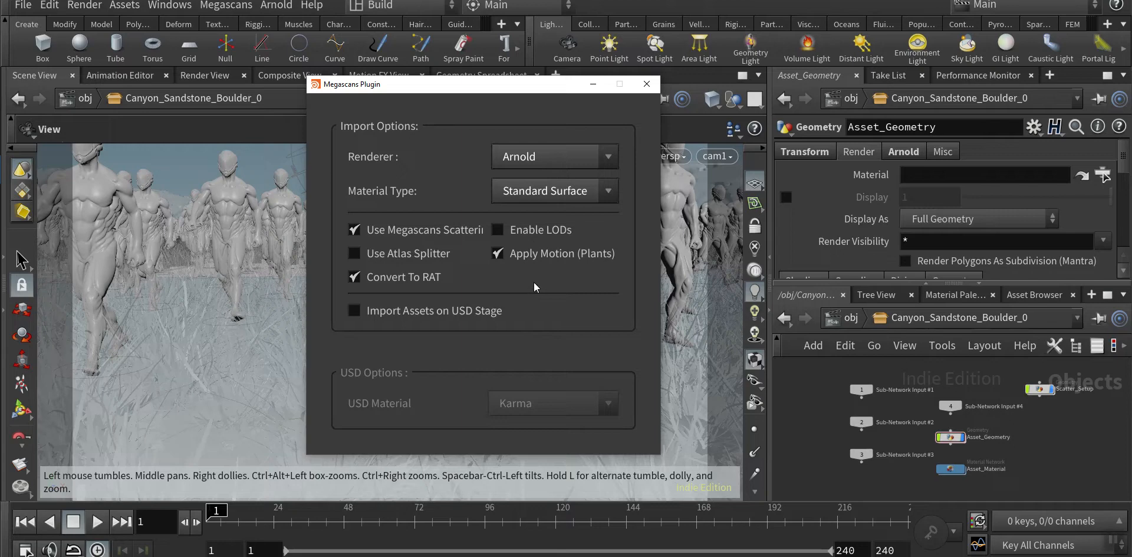
{"action": "left_click", "coordinate": [593, 84]}
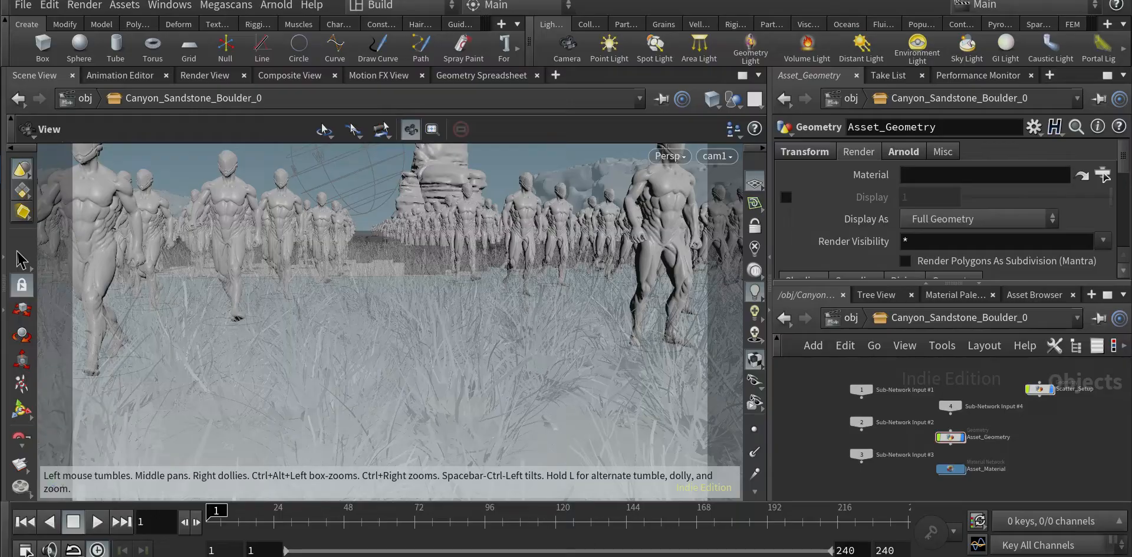
- Switch to Quixel Bridge and browse the purchased sandstone rocks and the 3D asset categories
{"action": "left_click", "coordinate": [569, 555]}
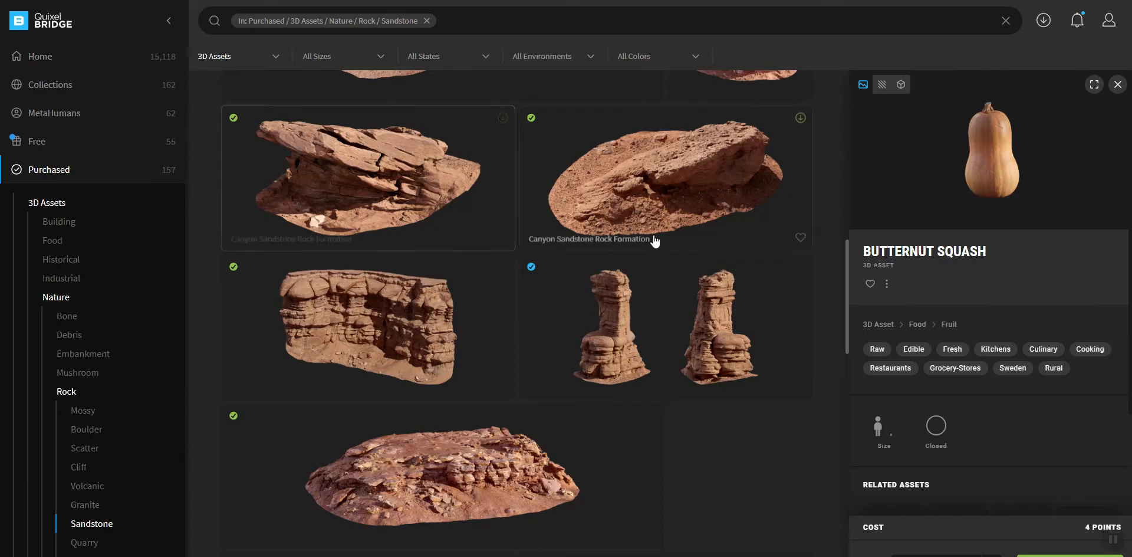
{"action": "scroll", "coordinate": [652, 240], "scroll_direction": "down", "scroll_amount": 2}
{"action": "scroll", "coordinate": [652, 241], "scroll_direction": "down", "scroll_amount": 3}
{"action": "scroll", "coordinate": [551, 370], "scroll_direction": "down", "scroll_amount": 5}
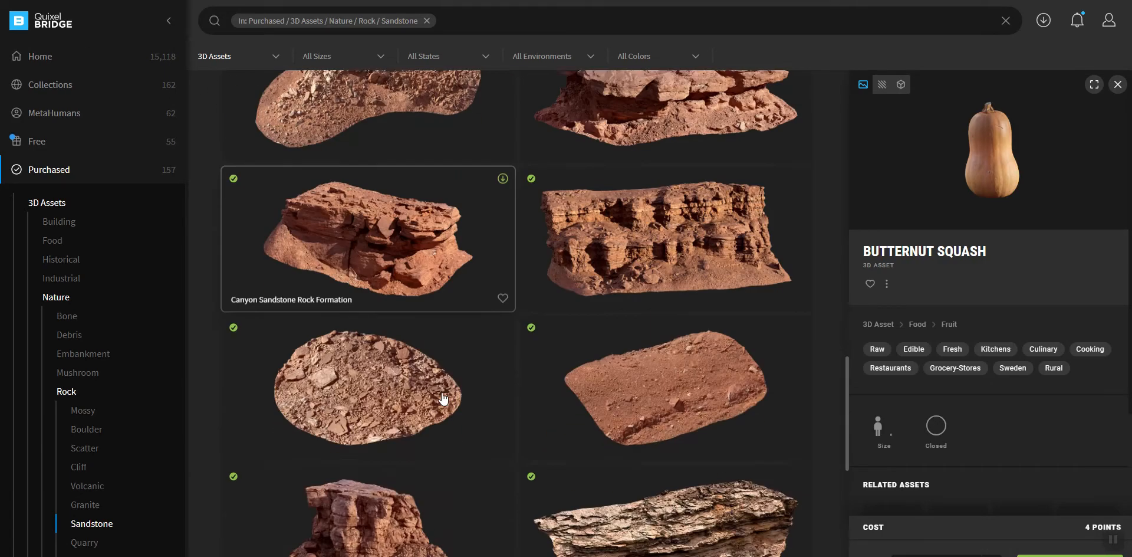
{"action": "scroll", "coordinate": [443, 399], "scroll_direction": "down", "scroll_amount": 4}
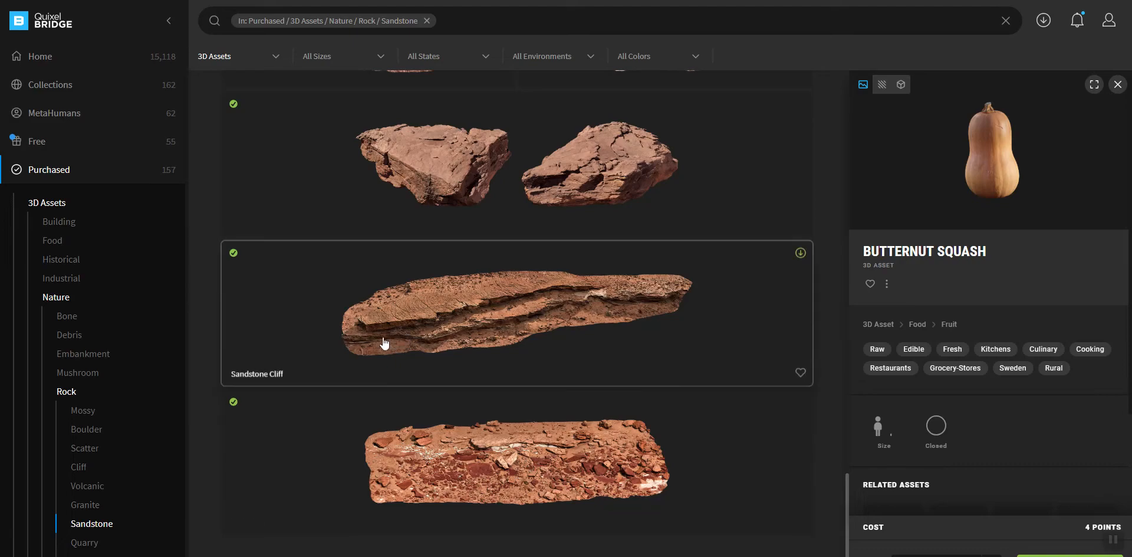
{"action": "scroll", "coordinate": [502, 433], "scroll_direction": "up", "scroll_amount": 10}
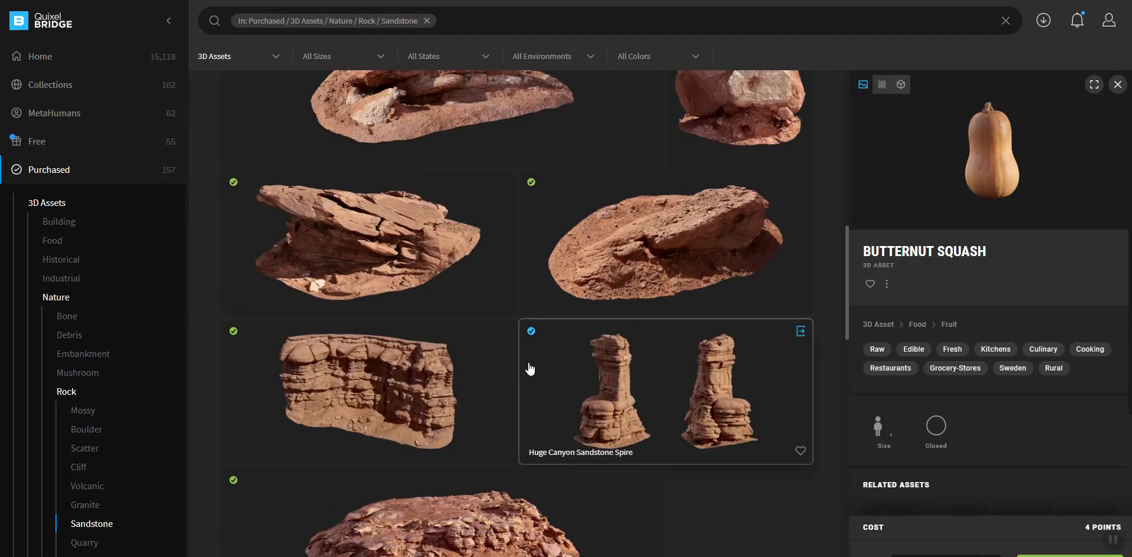
{"action": "scroll", "coordinate": [653, 270], "scroll_direction": "up", "scroll_amount": 5}
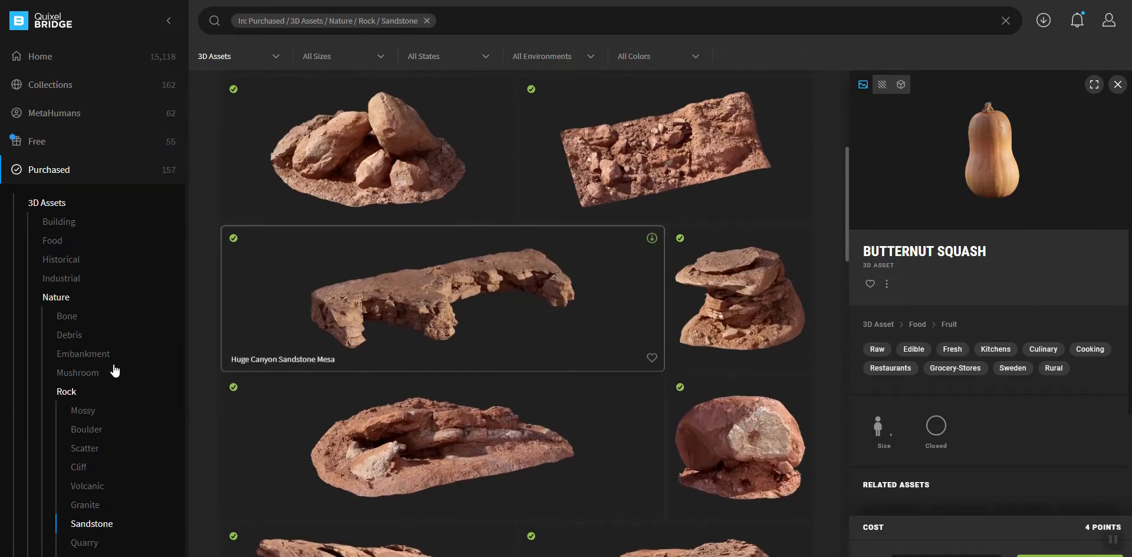
{"action": "scroll", "coordinate": [118, 354], "scroll_direction": "down", "scroll_amount": 3}
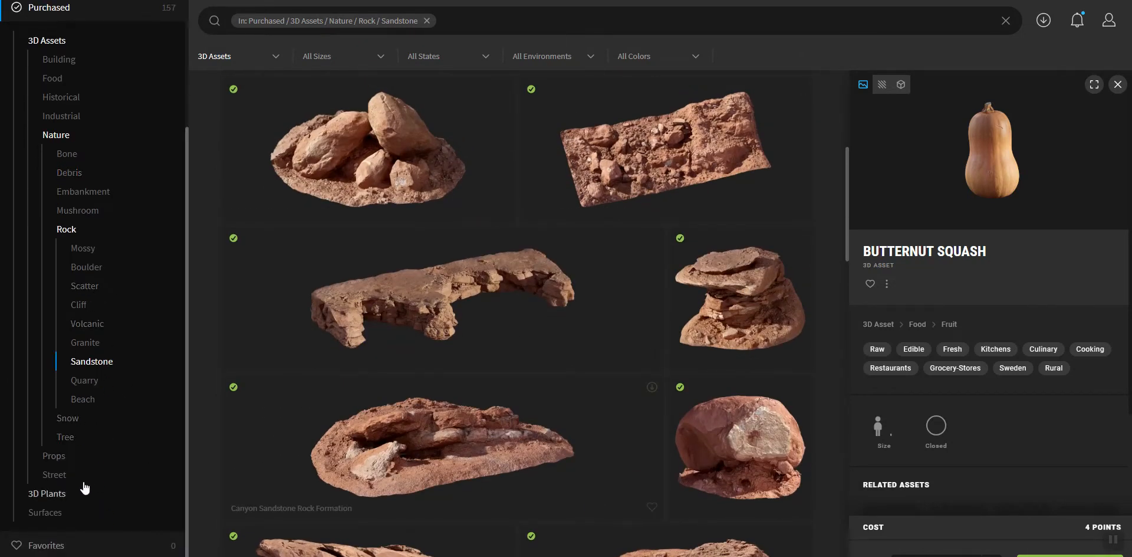
{"action": "scroll", "coordinate": [664, 260], "scroll_direction": "up", "scroll_amount": 5}
{"action": "scroll", "coordinate": [664, 260], "scroll_direction": "down", "scroll_amount": 15}
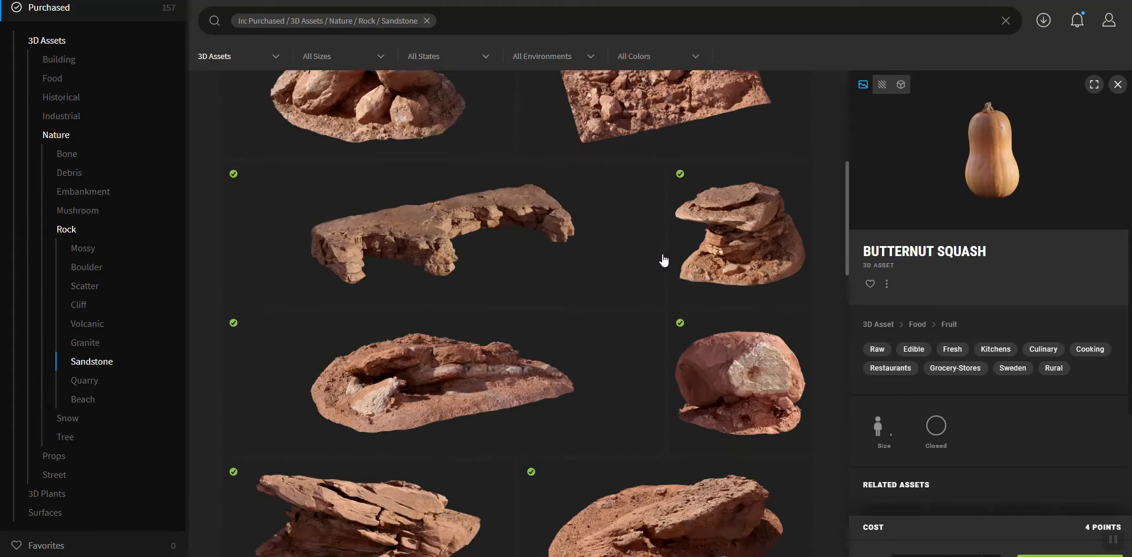
{"action": "scroll", "coordinate": [667, 260], "scroll_direction": "down", "scroll_amount": 3}
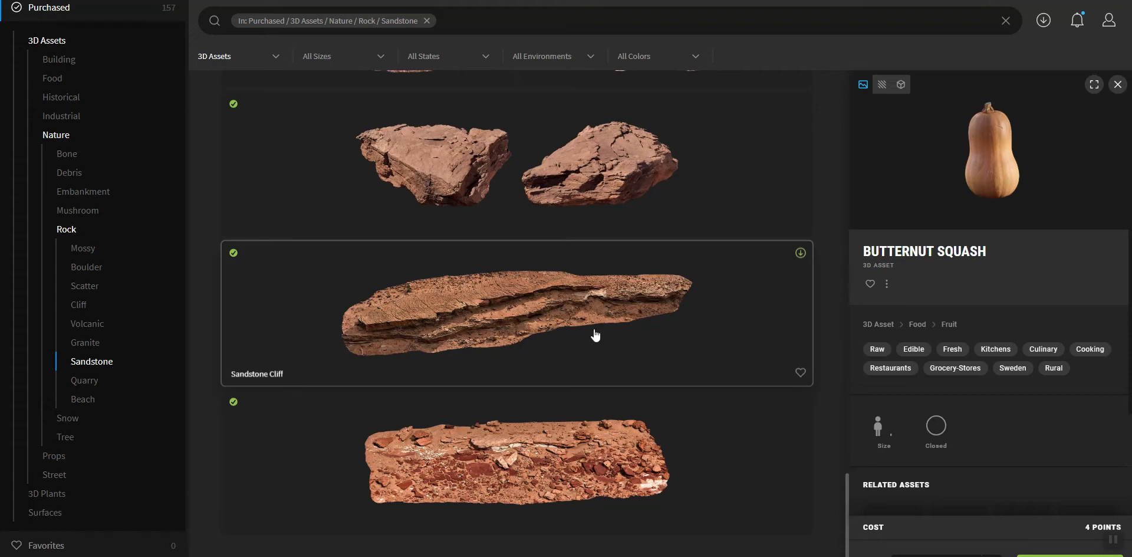
{"action": "scroll", "coordinate": [595, 366], "scroll_direction": "up", "scroll_amount": 10}
{"action": "scroll", "coordinate": [598, 388], "scroll_direction": "up", "scroll_amount": 2}
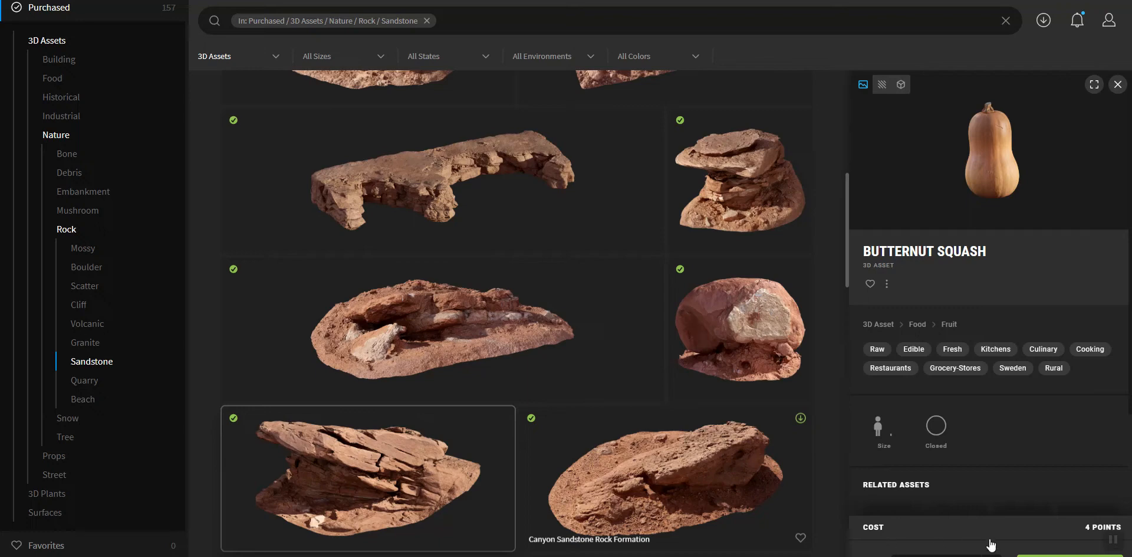
- Select the layered Canyon Sandstone Rock Formation and preview its Albedo, Displacement, Normal and Roughness maps
{"action": "scroll", "coordinate": [956, 359], "scroll_direction": "down", "scroll_amount": 2}
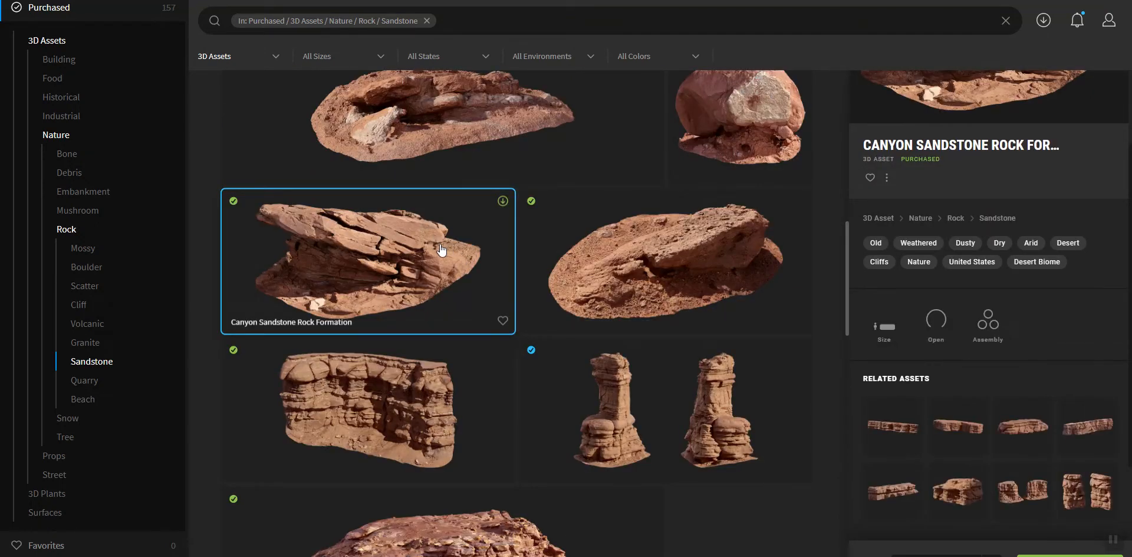
{"action": "scroll", "coordinate": [960, 136], "scroll_direction": "up", "scroll_amount": 2}
{"action": "left_click", "coordinate": [882, 85]}
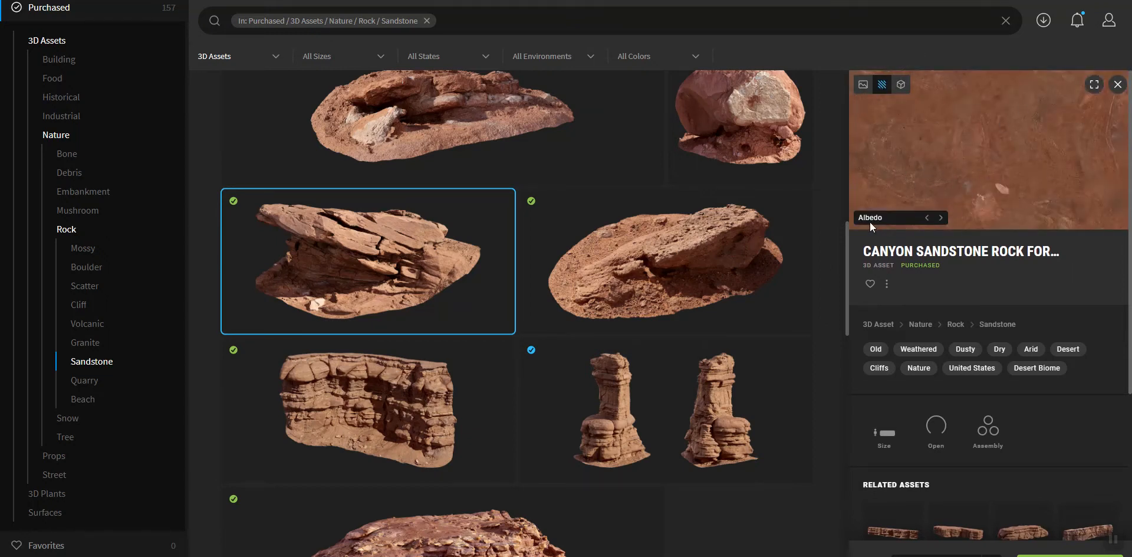
{"action": "left_click", "coordinate": [941, 218]}
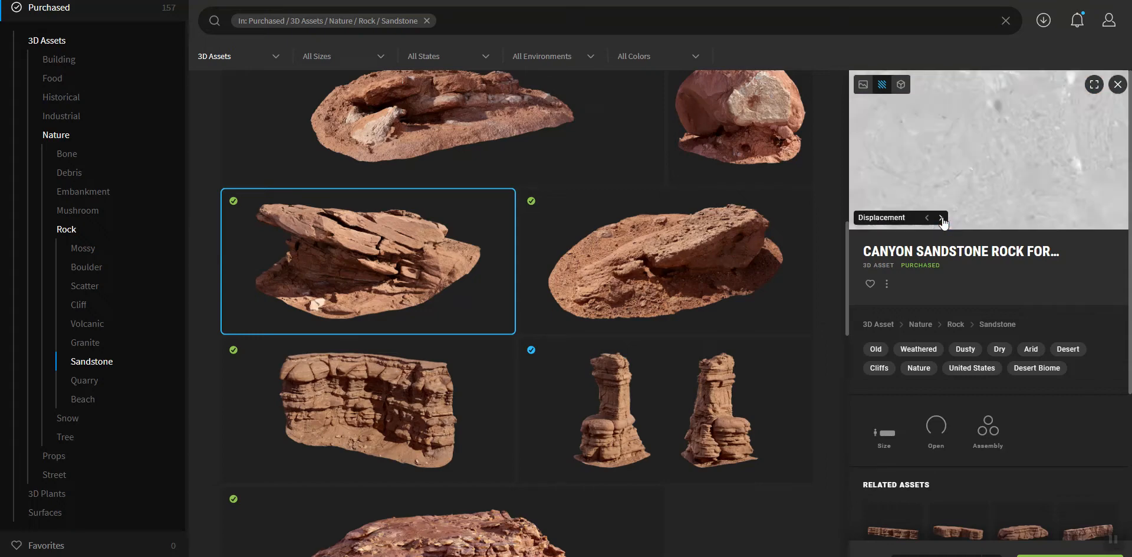
{"action": "left_click", "coordinate": [941, 218]}
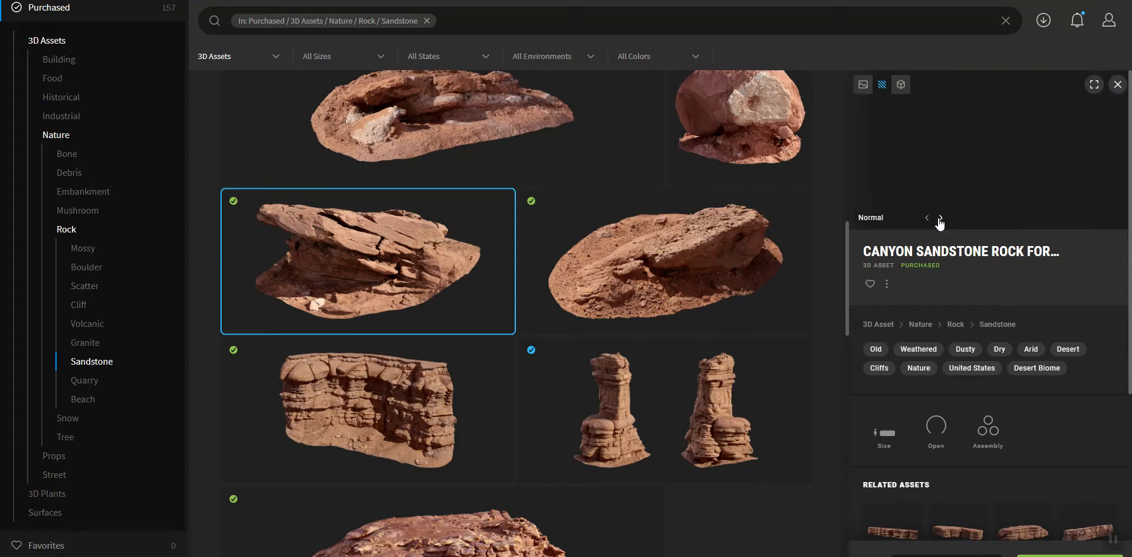
{"action": "left_click", "coordinate": [941, 218]}
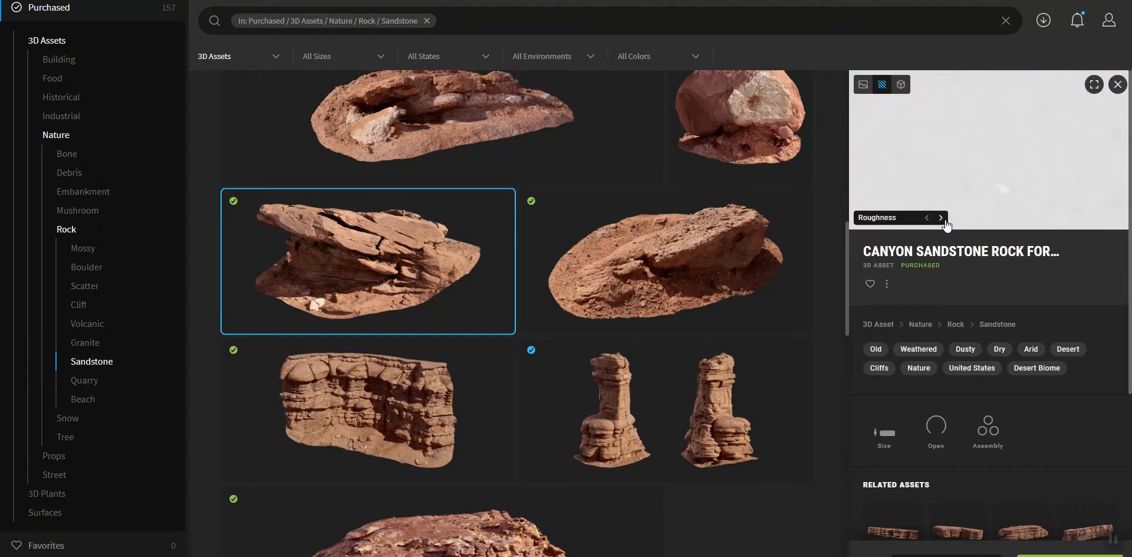
{"action": "left_click", "coordinate": [941, 217]}
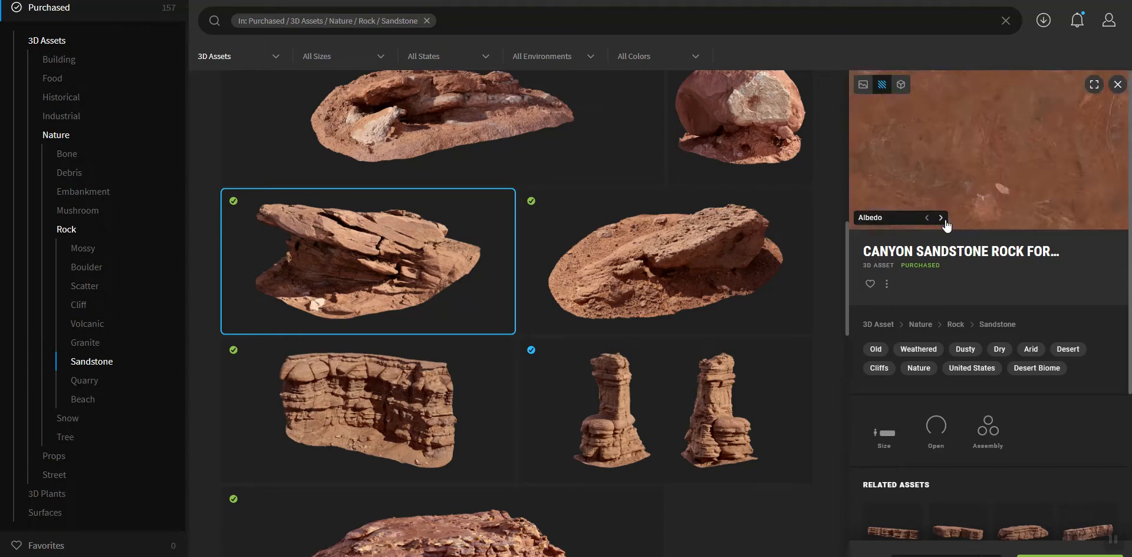
{"action": "left_click", "coordinate": [941, 218]}
- Show the rock formation's 3D preview, inspect it from several angles, and set its display mode to Albedo
{"action": "left_click", "coordinate": [902, 87]}
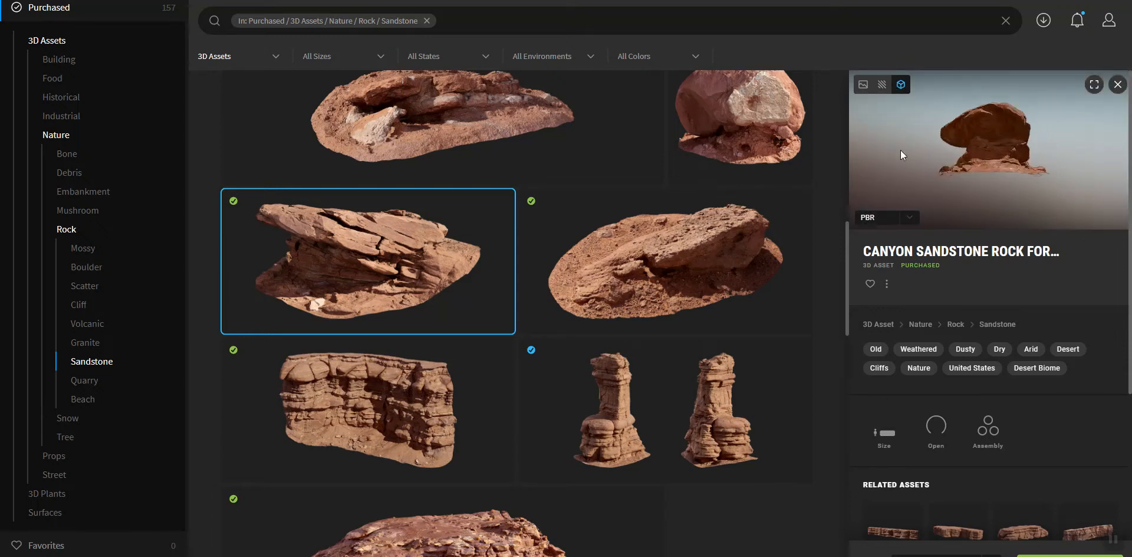
{"action": "left_click_drag", "start_coordinate": [900, 150], "coordinate": [989, 179]}
{"action": "left_click", "coordinate": [911, 218]}
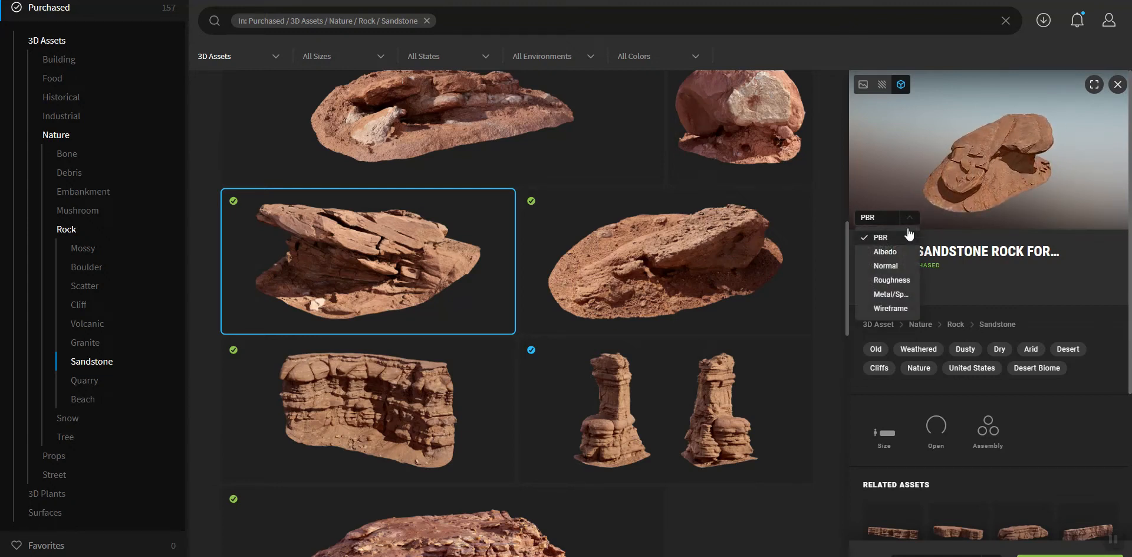
{"action": "left_click", "coordinate": [880, 256]}
{"action": "left_click_drag", "start_coordinate": [931, 153], "coordinate": [917, 223]}
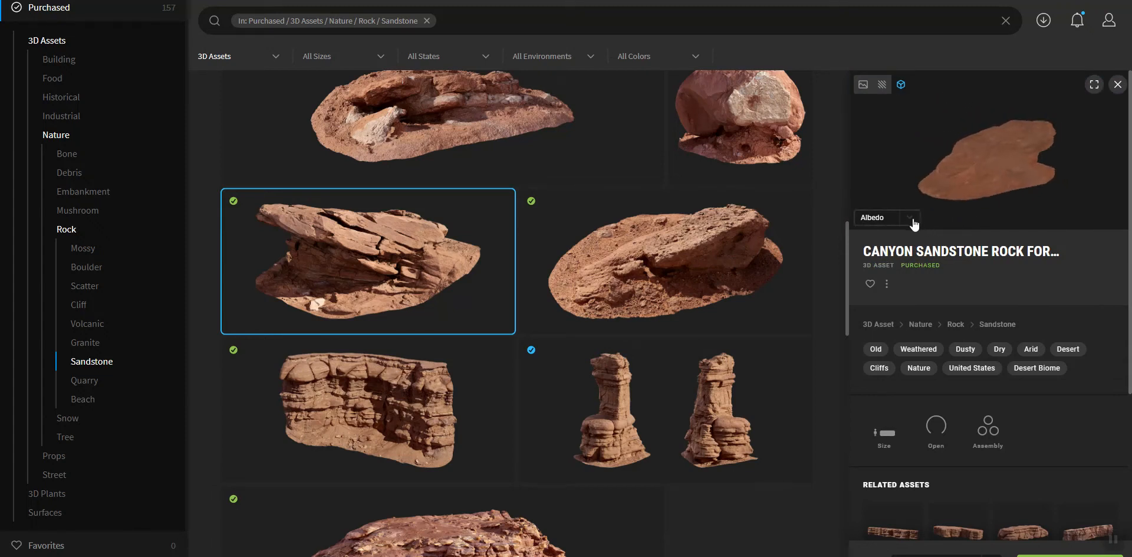
- Set the Canyon Sandstone Rock Formation's 3D preview to PBR and download the asset
{"action": "left_click", "coordinate": [899, 223]}
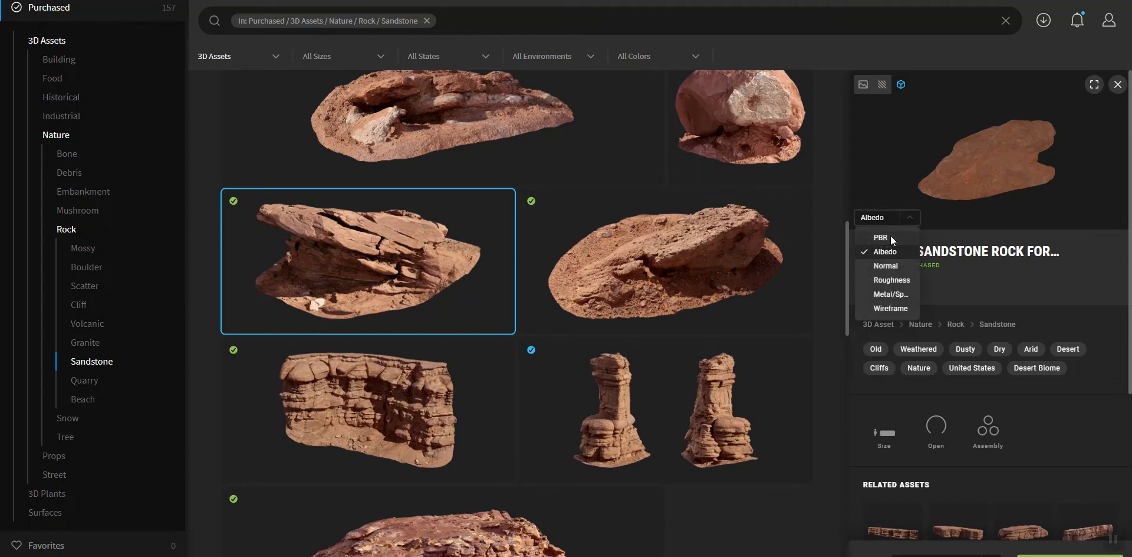
{"action": "left_click", "coordinate": [890, 235]}
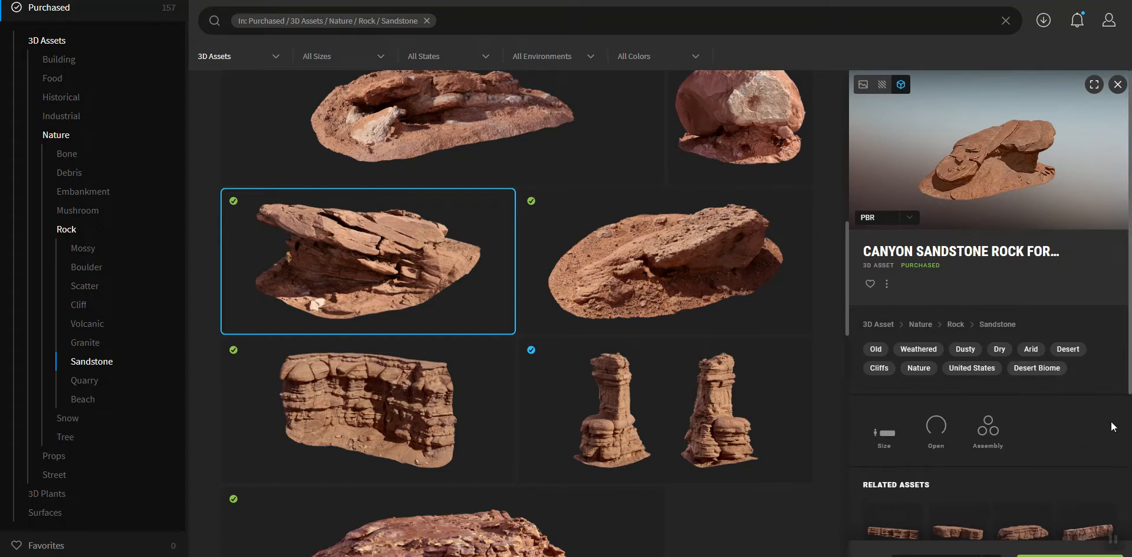
{"action": "left_click_drag", "start_coordinate": [1128, 389], "coordinate": [963, 397]}
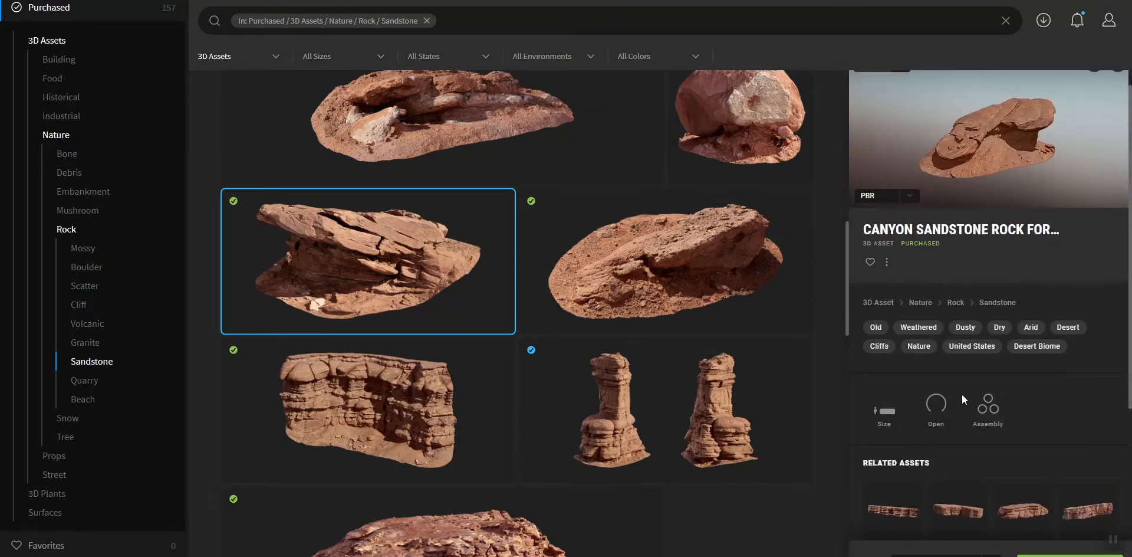
{"action": "left_click", "coordinate": [501, 202]}
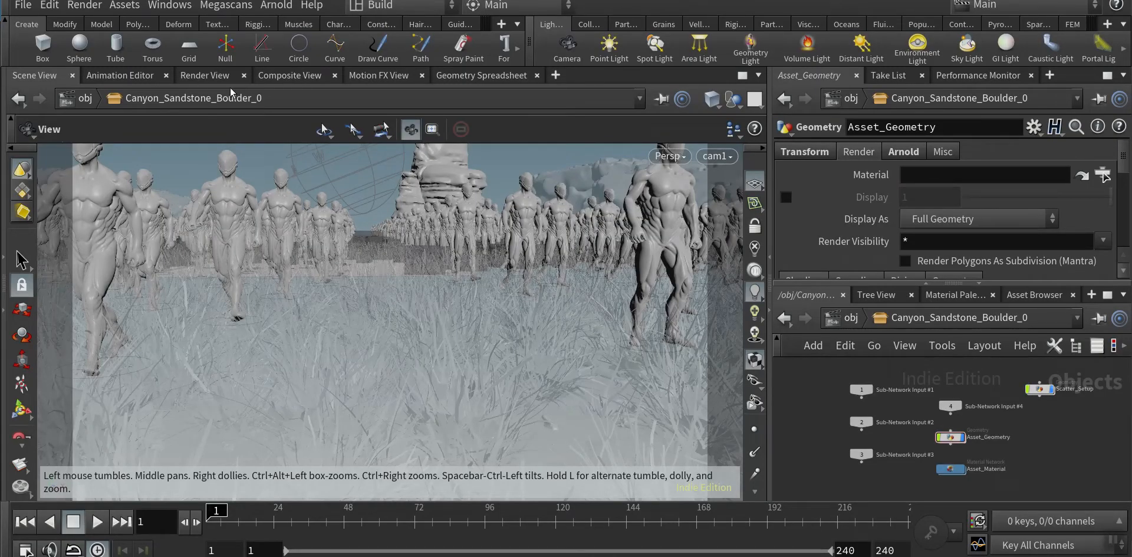
- Switch to Houdini, bring the Megascans Plugin import options back up and place the window over the viewport
{"action": "left_click", "coordinate": [235, 7]}
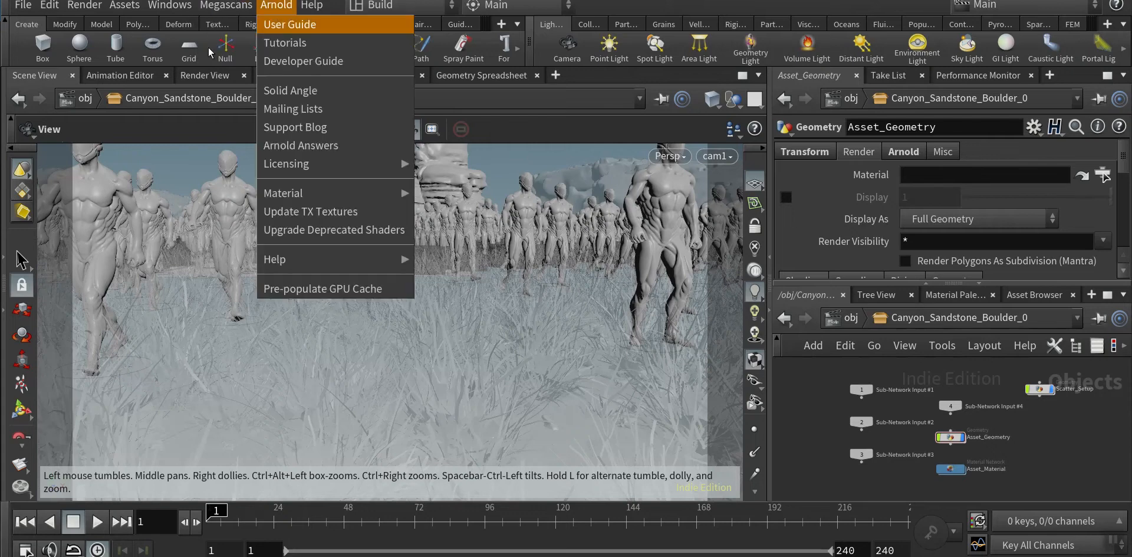
{"action": "left_click", "coordinate": [236, 7]}
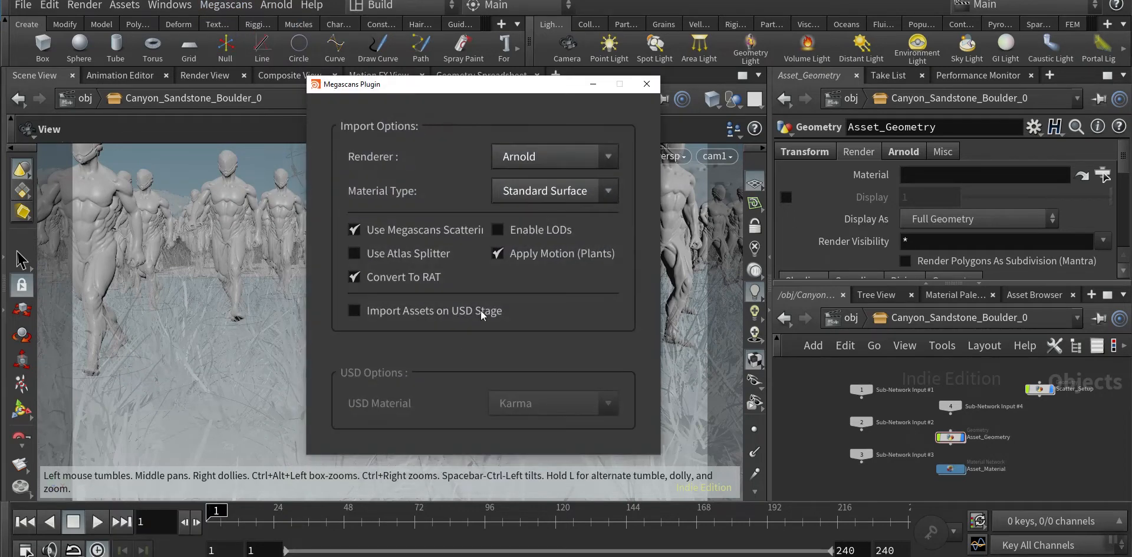
{"action": "left_click_drag", "start_coordinate": [486, 94], "coordinate": [612, 93]}
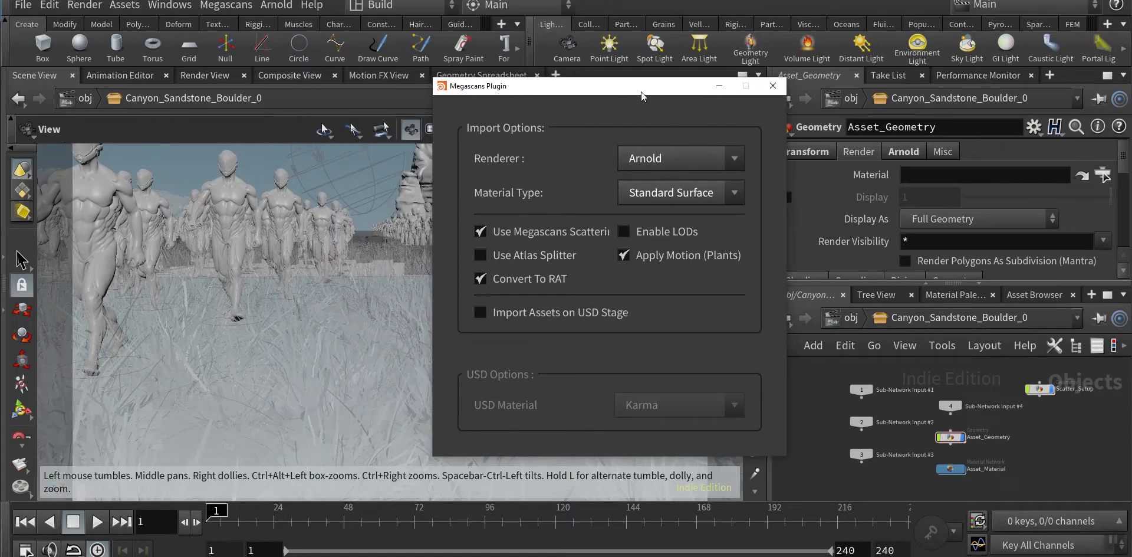
{"action": "left_click_drag", "start_coordinate": [642, 91], "coordinate": [585, 87]}
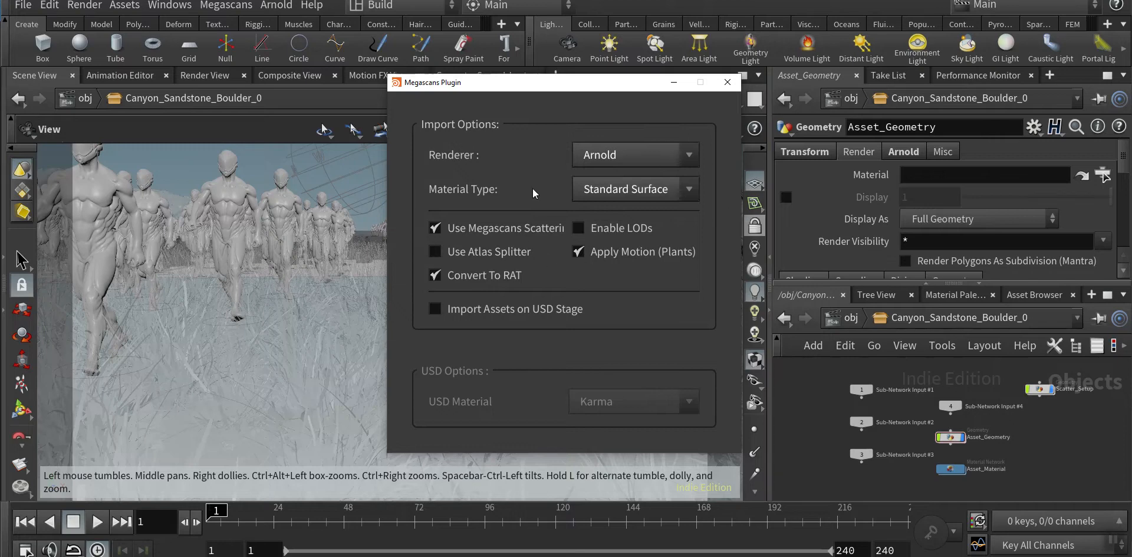
{"action": "left_click_drag", "start_coordinate": [575, 88], "coordinate": [552, 96]}
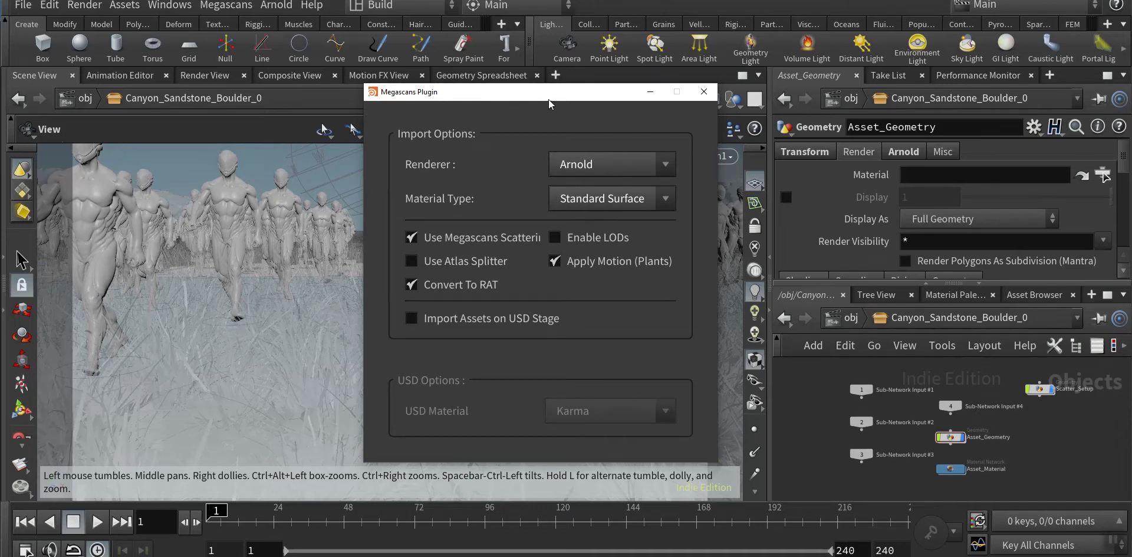
{"action": "left_click_drag", "start_coordinate": [549, 95], "coordinate": [553, 74]}
- Choose Arnold as the renderer and Standard Surface as the material type in the Megascans import options
{"action": "left_click", "coordinate": [609, 146]}
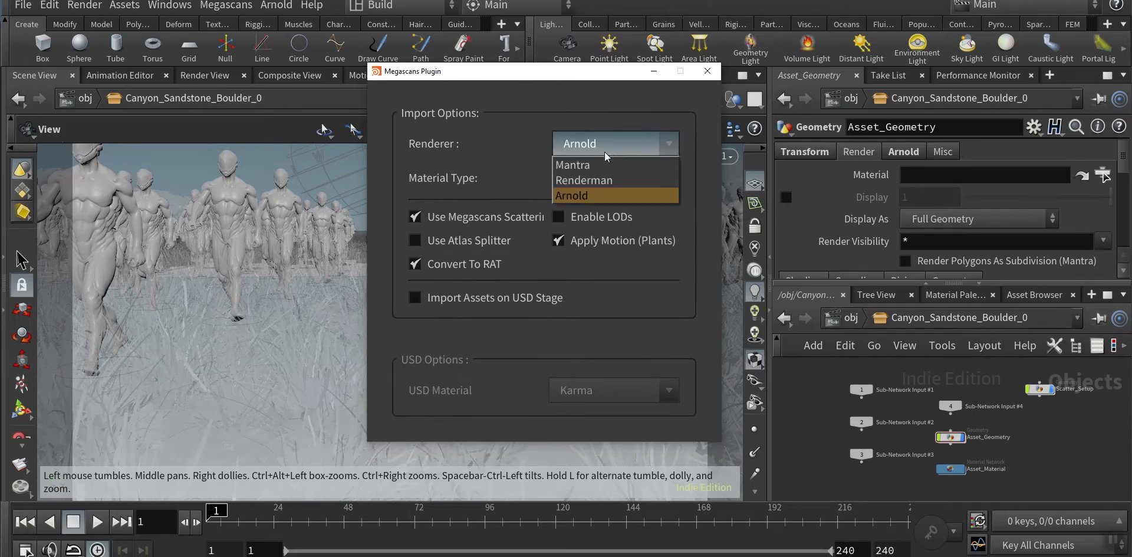
{"action": "left_click", "coordinate": [571, 200]}
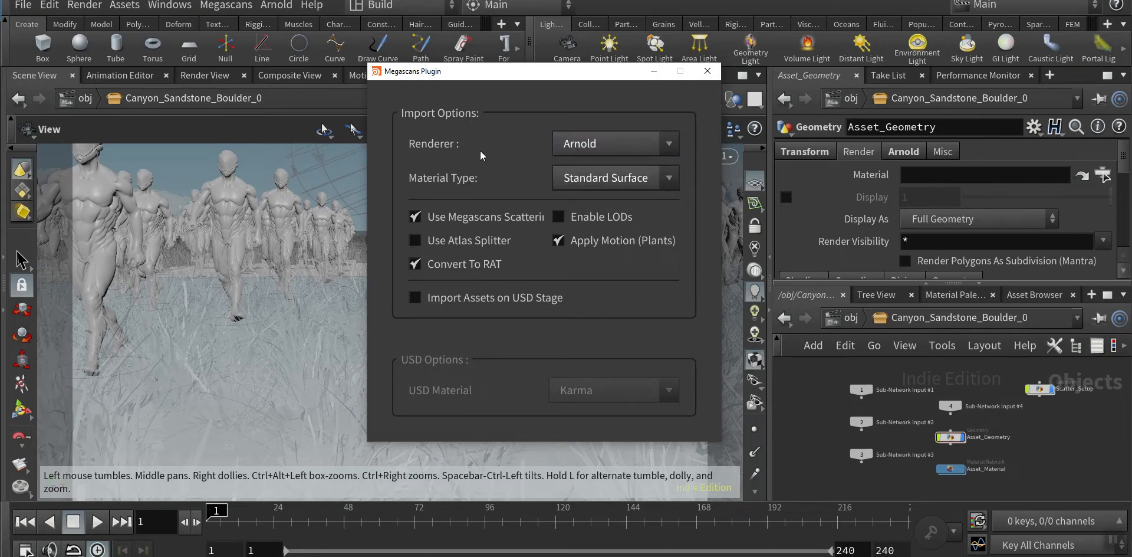
{"action": "left_click", "coordinate": [585, 179]}
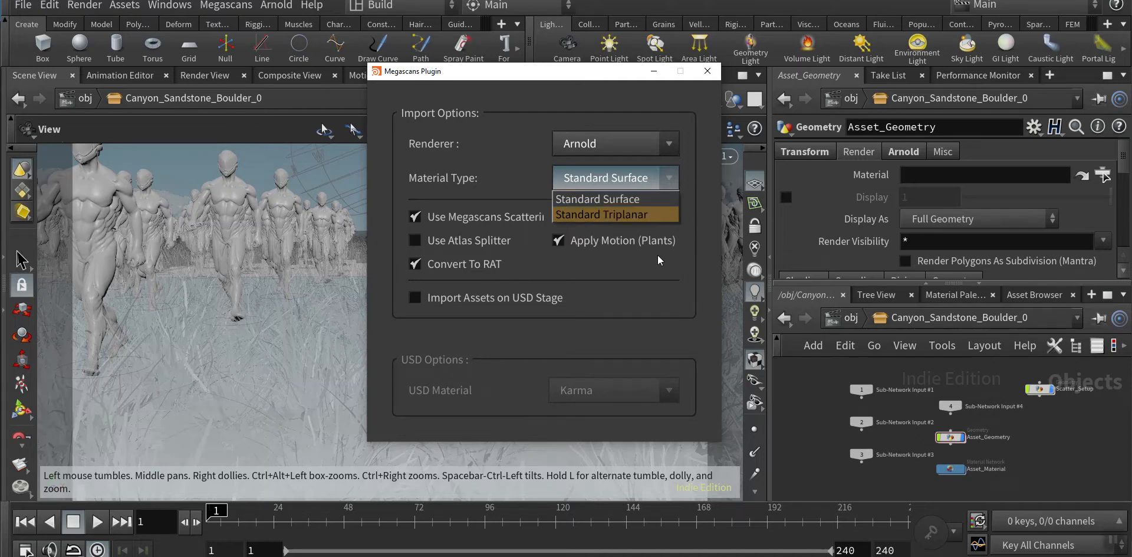
{"action": "left_click", "coordinate": [625, 200]}
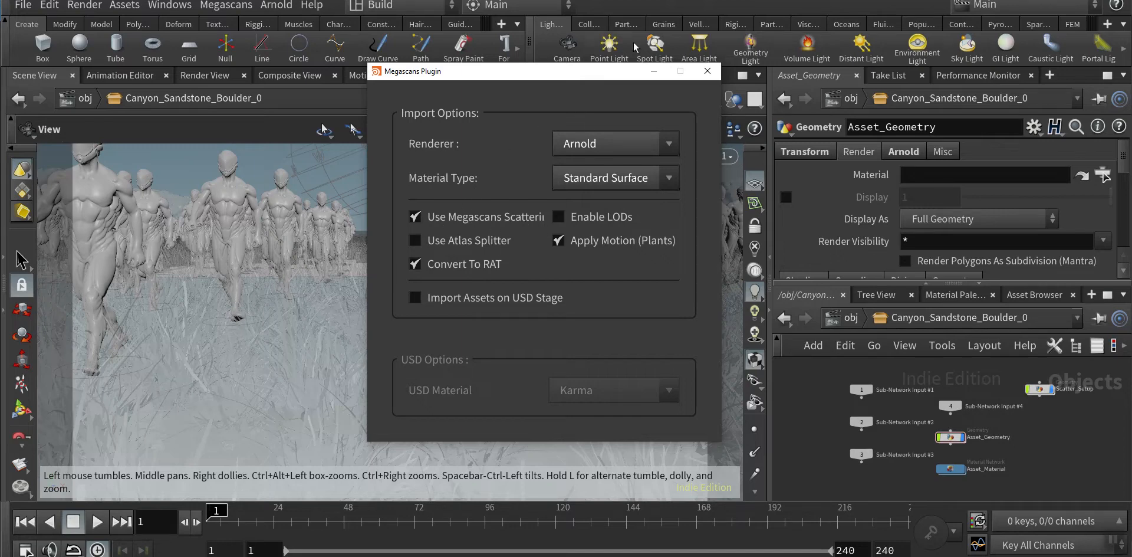
{"action": "left_click_drag", "start_coordinate": [559, 74], "coordinate": [452, 45]}
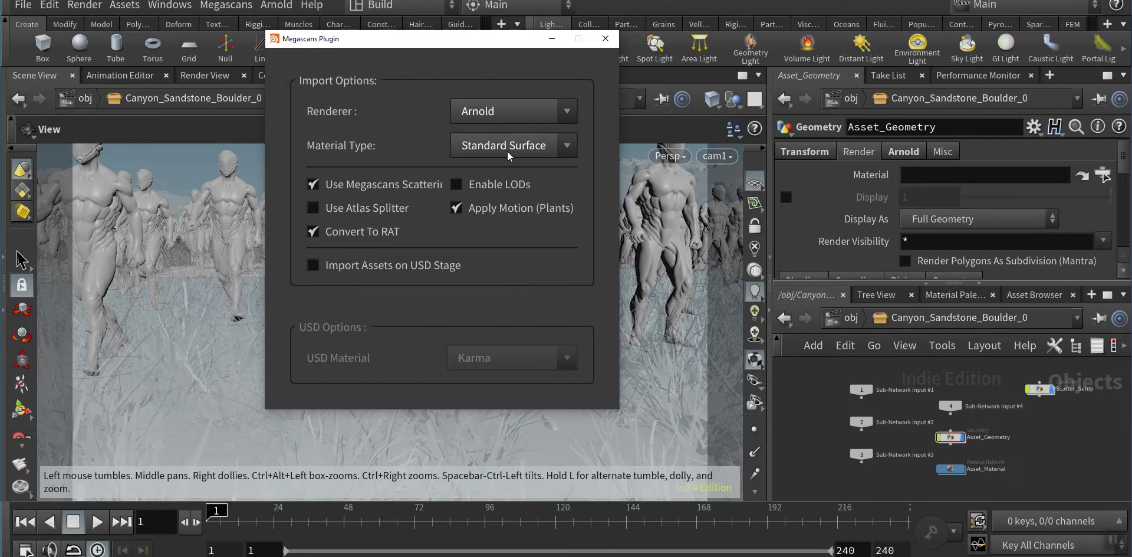
{"action": "left_click_drag", "start_coordinate": [456, 48], "coordinate": [513, 52]}
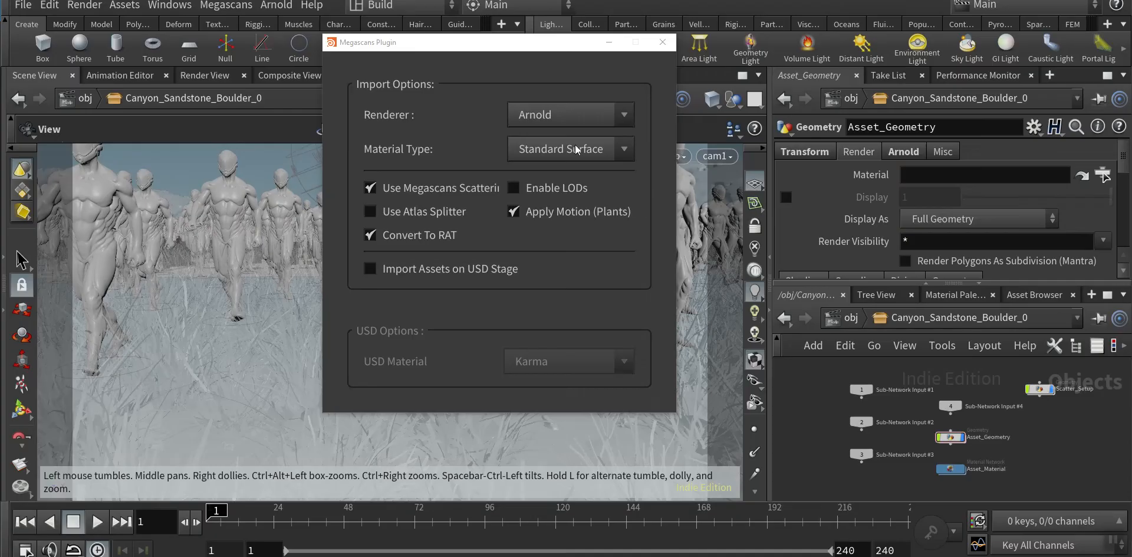
{"action": "left_click_drag", "start_coordinate": [509, 51], "coordinate": [902, 59]}
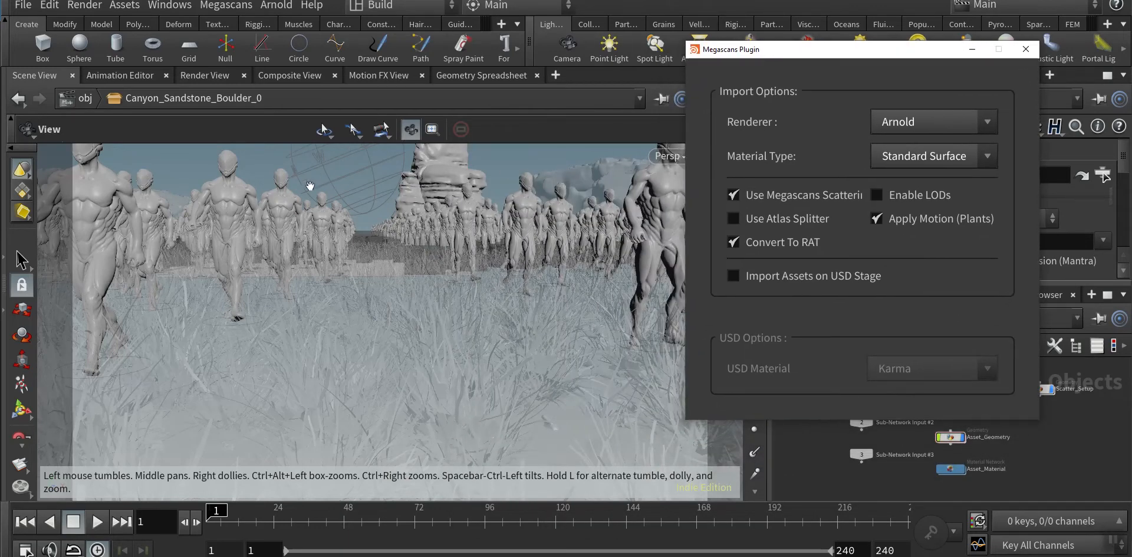
{"action": "left_click_drag", "start_coordinate": [879, 52], "coordinate": [594, 105]}
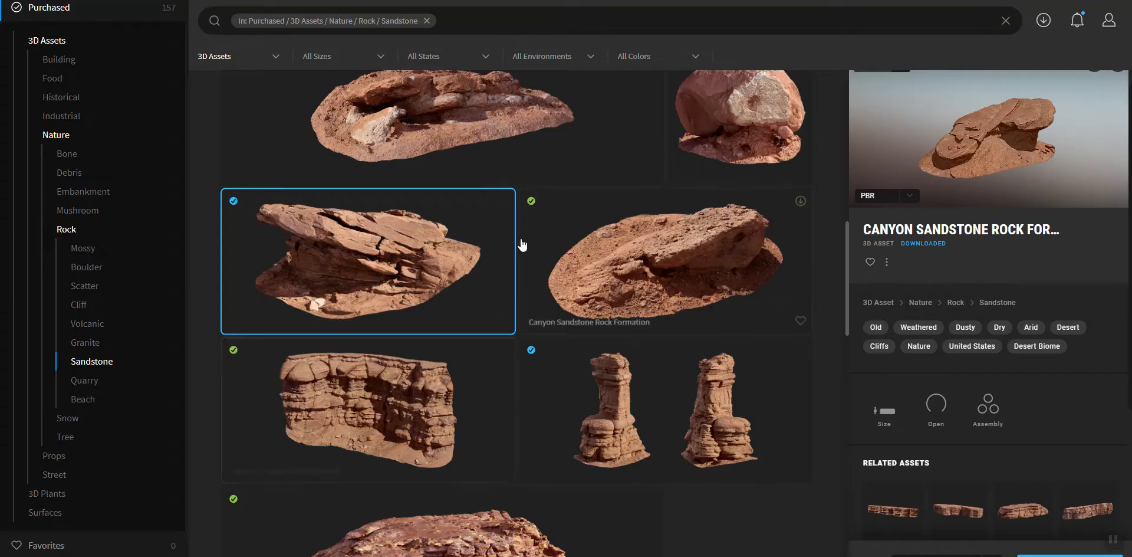
- Switch to Quixel Bridge and preview the downloaded rock formation at 8K, comparing LOD5 with LOD0
{"action": "mouse_move", "coordinate": [504, 209]}
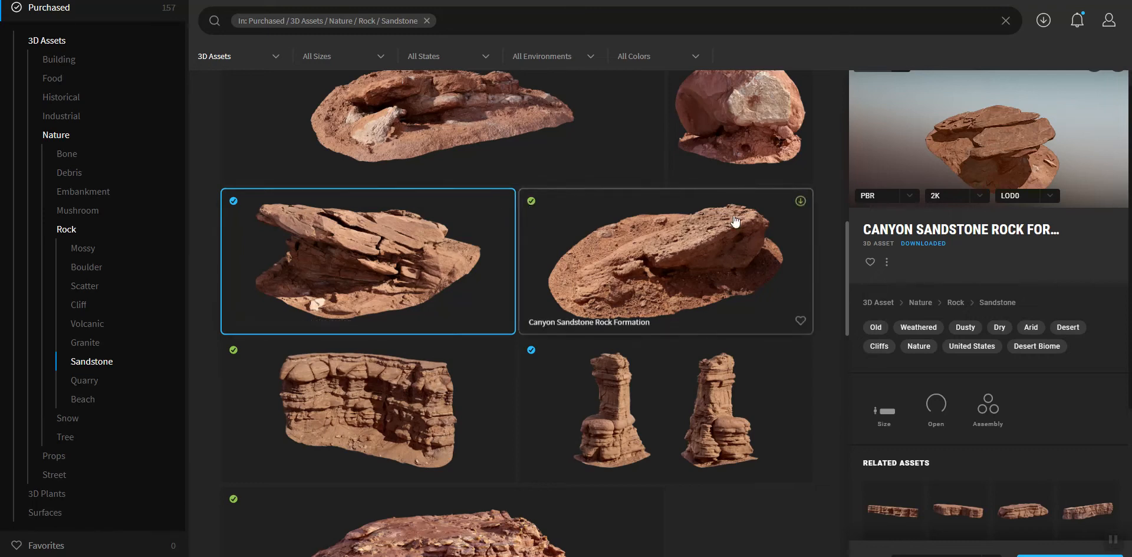
{"action": "left_click", "coordinate": [979, 195]}
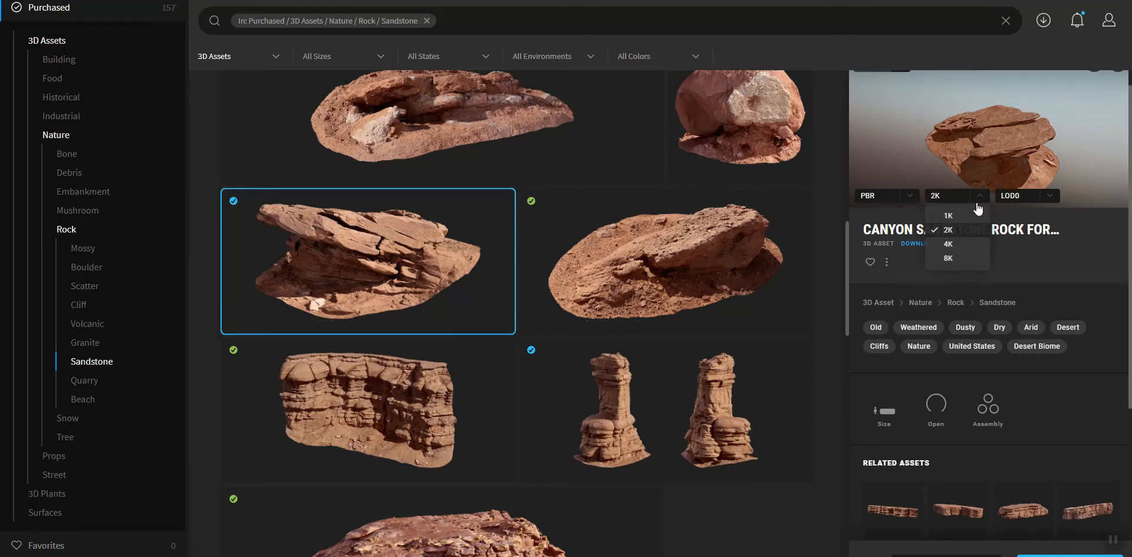
{"action": "left_click", "coordinate": [937, 259]}
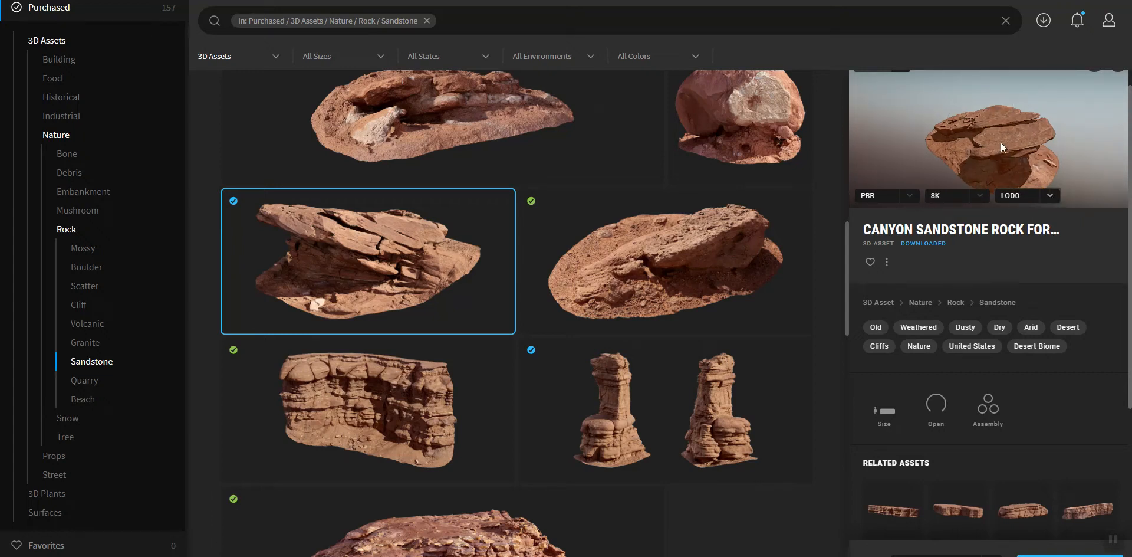
{"action": "left_click", "coordinate": [1050, 195]}
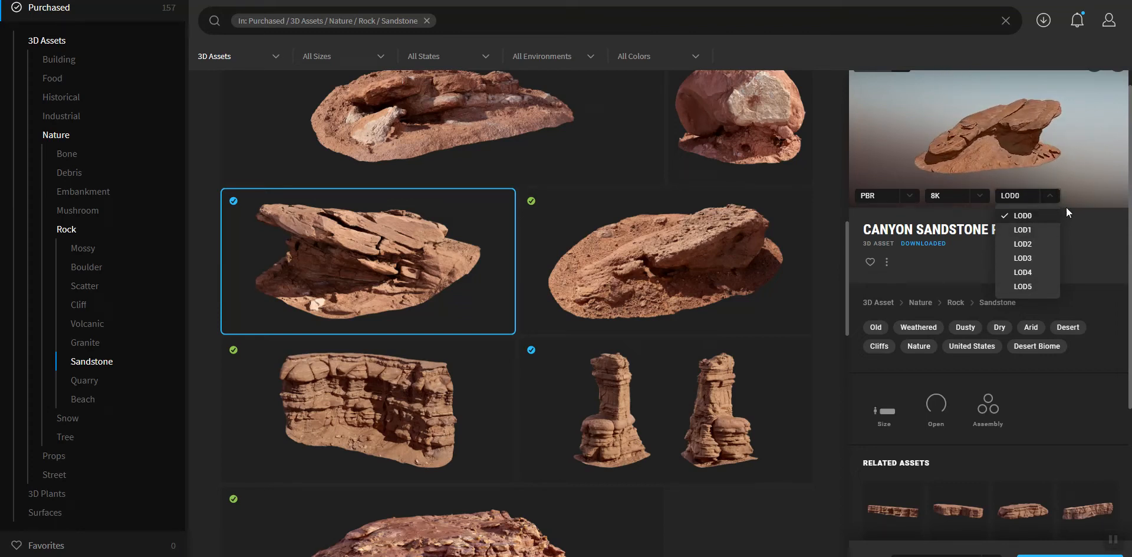
{"action": "left_click", "coordinate": [1023, 286]}
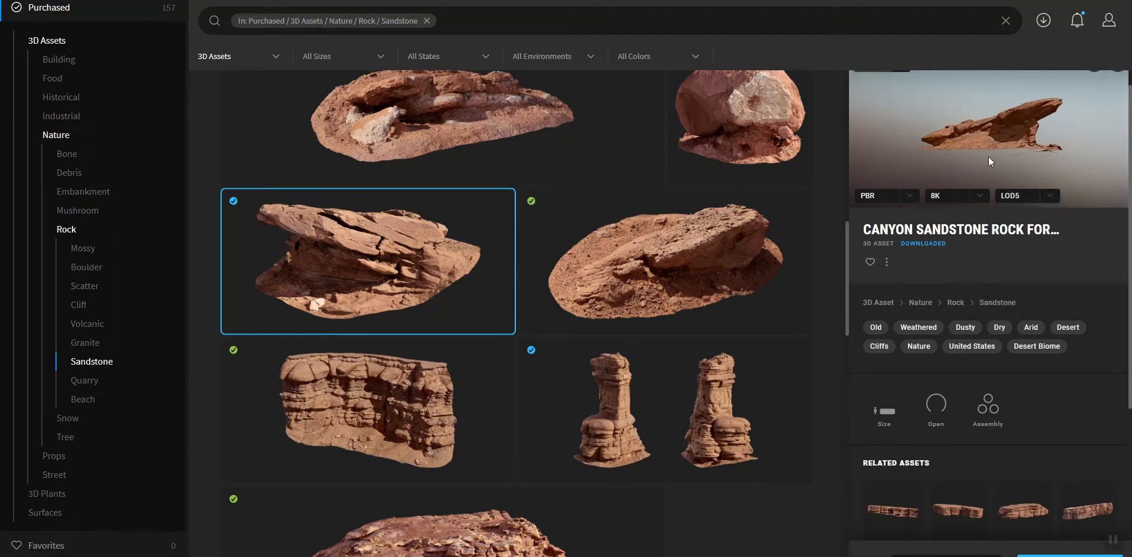
{"action": "left_click", "coordinate": [1059, 200]}
{"action": "left_click", "coordinate": [1025, 214]}
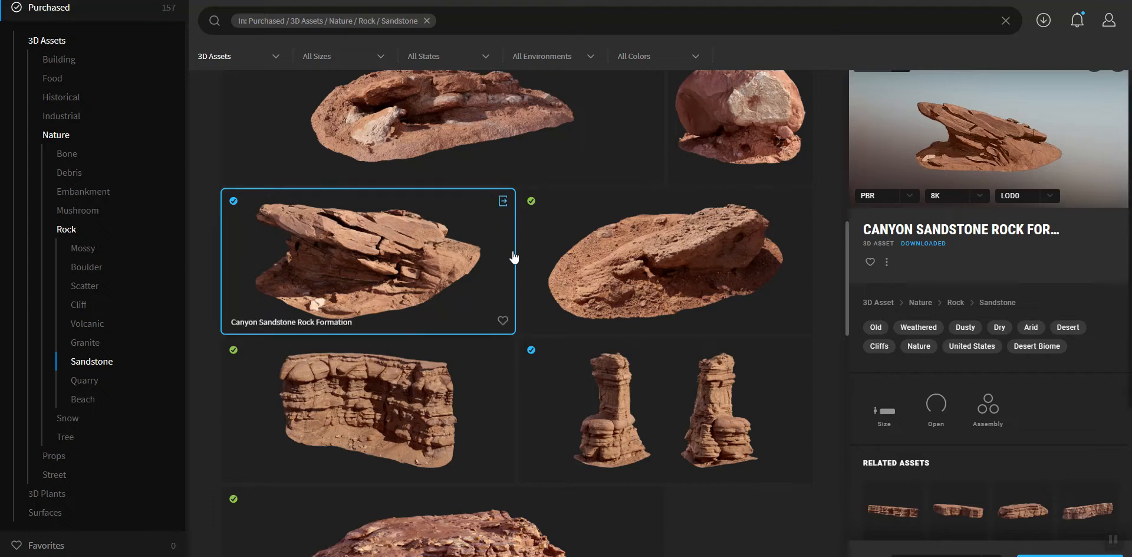
- Export the downloaded rock formation to Houdini and look over its related assets and image preview
{"action": "left_click", "coordinate": [503, 200]}
{"action": "scroll", "coordinate": [904, 412], "scroll_direction": "down", "scroll_amount": 3}
{"action": "scroll", "coordinate": [896, 324], "scroll_direction": "up", "scroll_amount": 4}
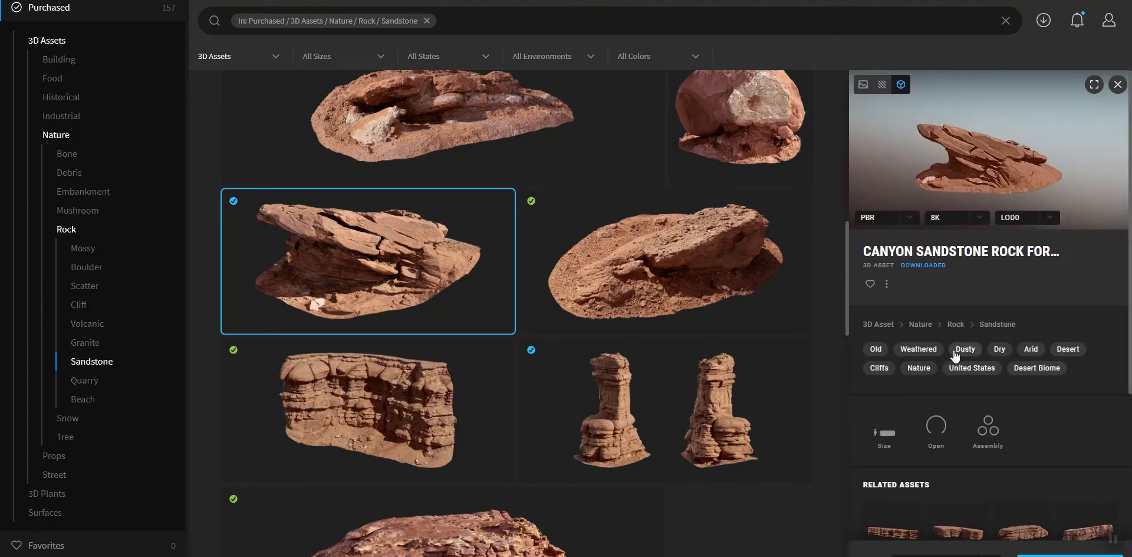
{"action": "scroll", "coordinate": [1066, 270], "scroll_direction": "down", "scroll_amount": 1}
{"action": "scroll", "coordinate": [996, 444], "scroll_direction": "down", "scroll_amount": 4}
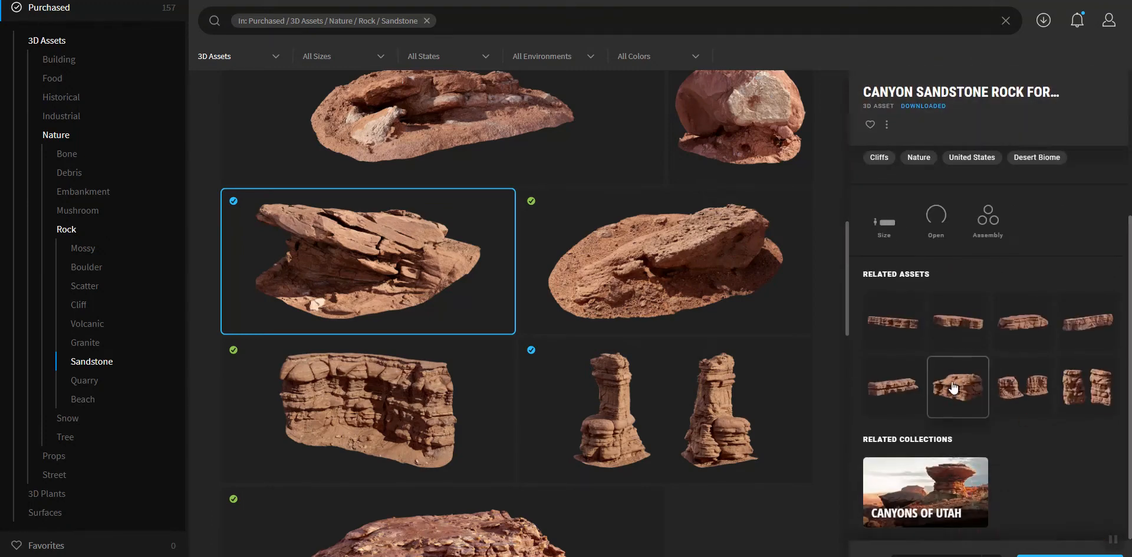
{"action": "scroll", "coordinate": [943, 353], "scroll_direction": "up", "scroll_amount": 5}
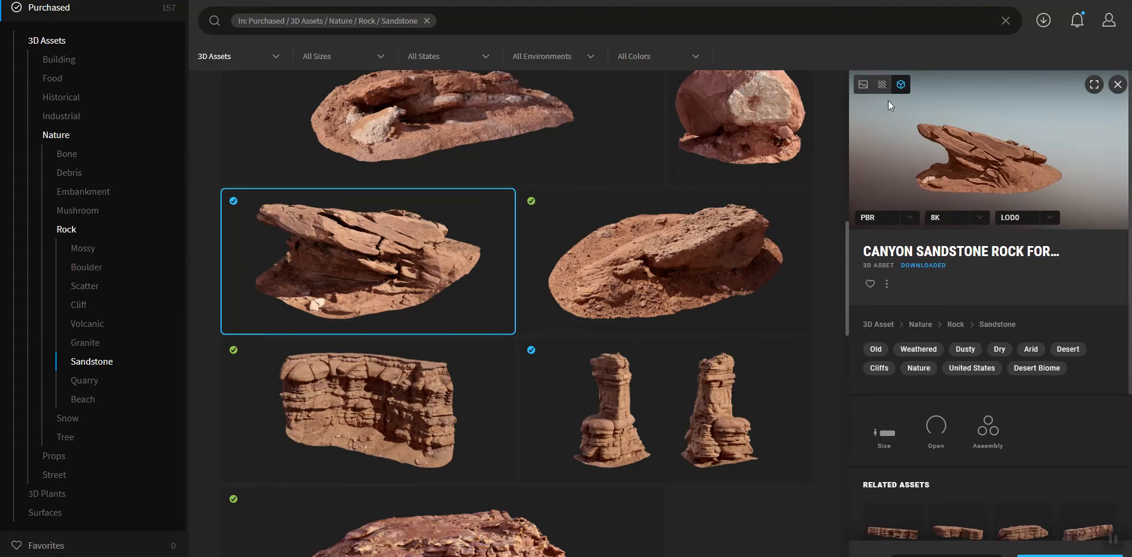
{"action": "left_click", "coordinate": [862, 85]}
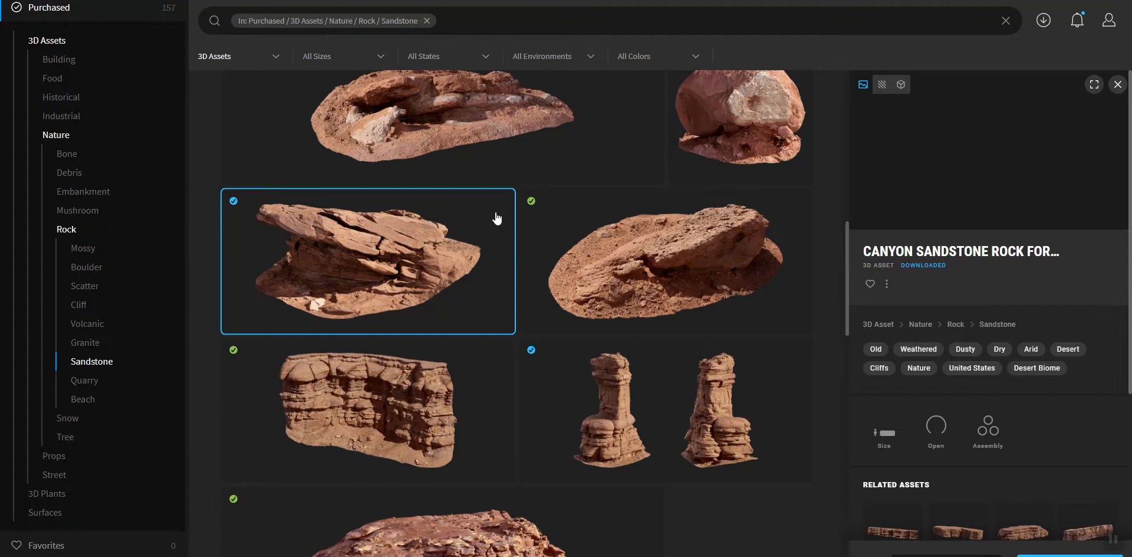
- Switch to Houdini and go inside the Canyon_Sandstone_Rock_0 subnetwork's Asset_Geometry node
{"action": "scroll", "coordinate": [937, 325], "scroll_direction": "up", "scroll_amount": 4}
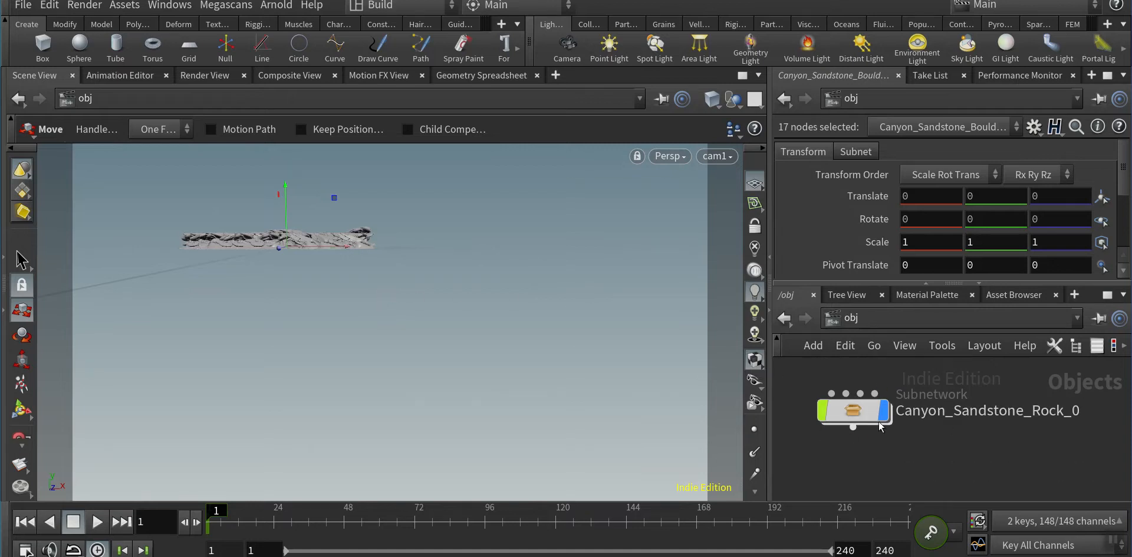
{"action": "left_click", "coordinate": [837, 413]}
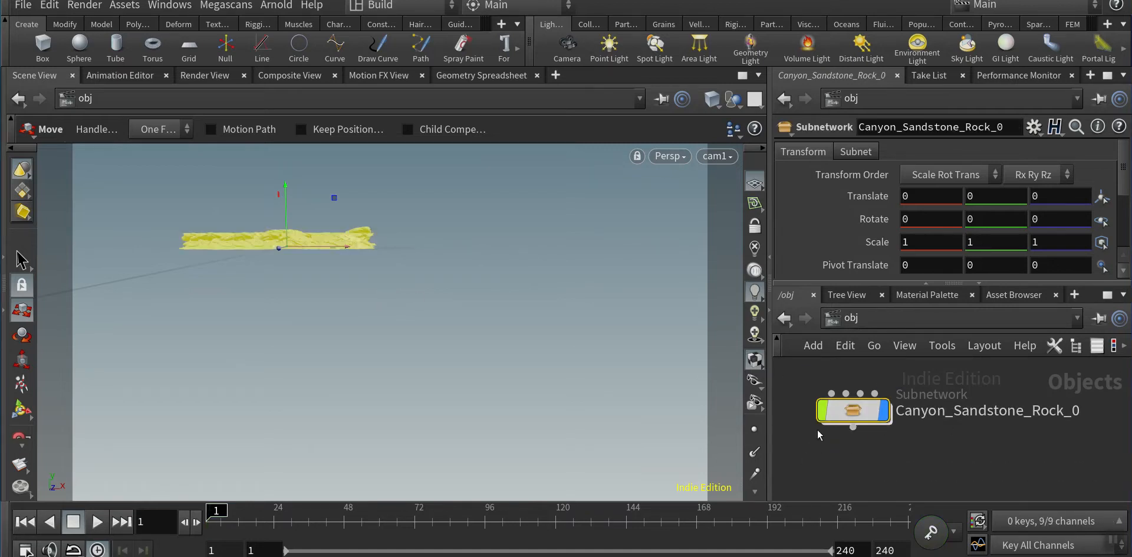
{"action": "double_click", "coordinate": [843, 411]}
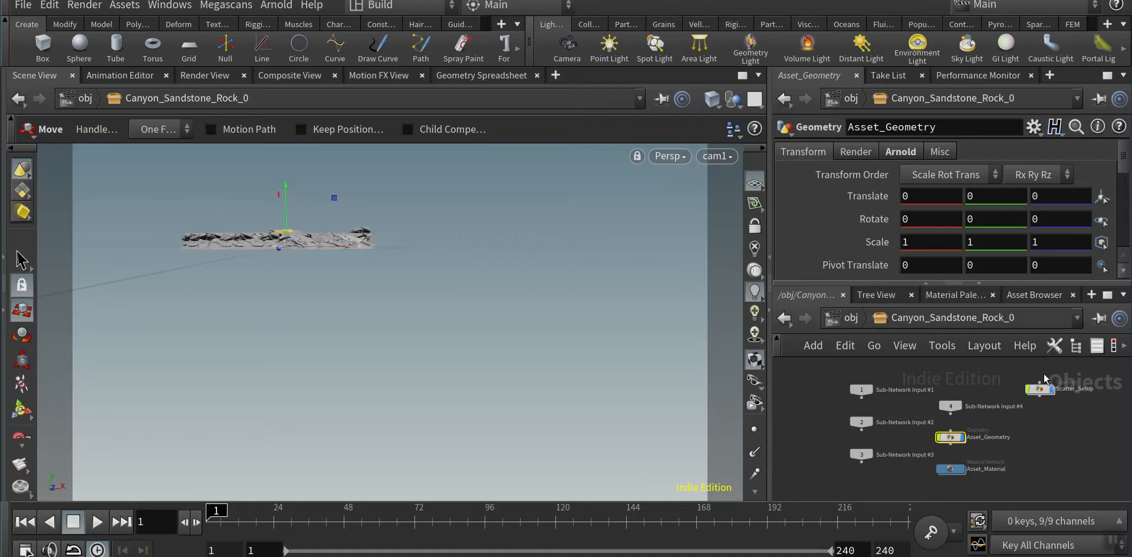
{"action": "scroll", "coordinate": [1022, 437], "scroll_direction": "up", "scroll_amount": 1}
{"action": "middle_click_drag", "start_coordinate": [1020, 437], "coordinate": [874, 432]}
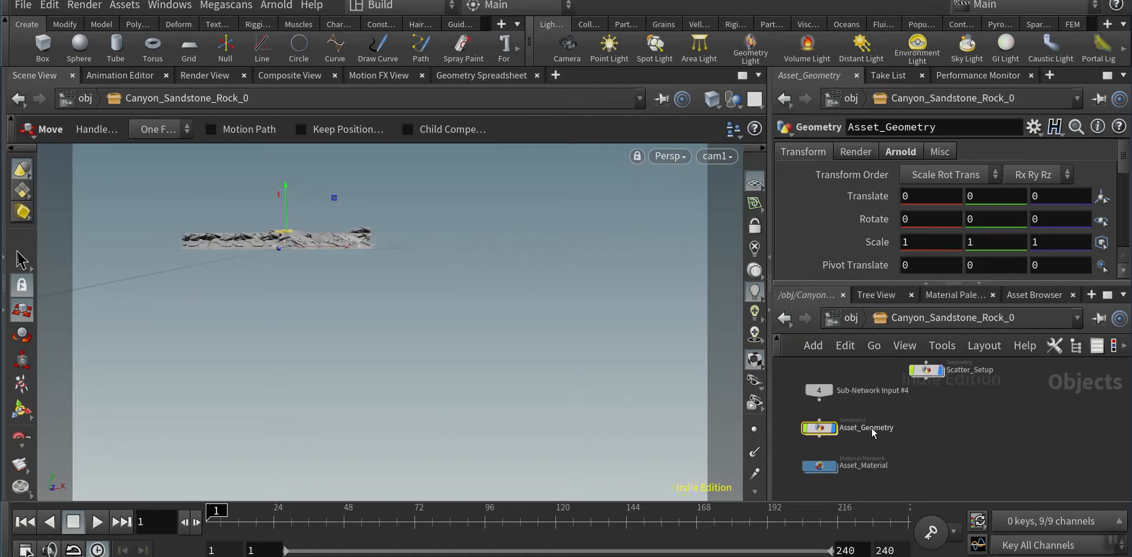
{"action": "double_click", "coordinate": [819, 426]}
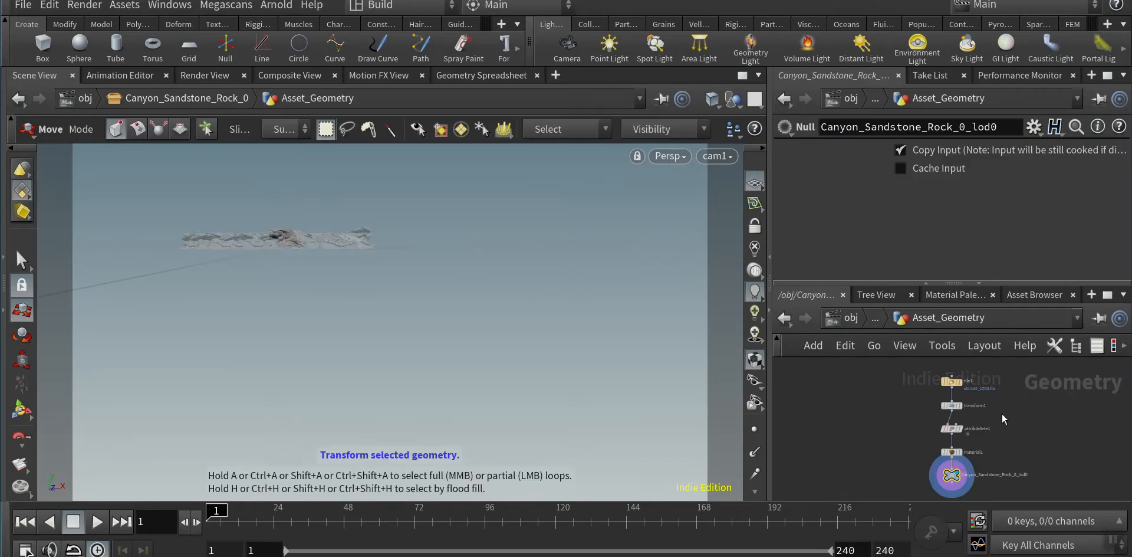
- Enlarge the network pane and show the attribdelete1 node's parameters in the rock's geometry network
{"action": "left_click_drag", "start_coordinate": [909, 283], "coordinate": [913, 240]}
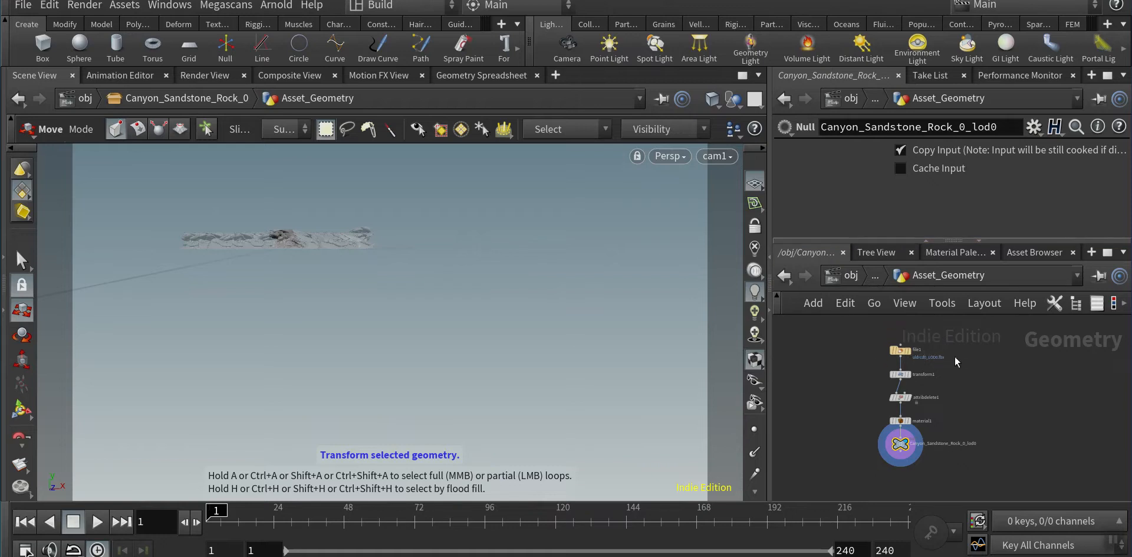
{"action": "scroll", "coordinate": [944, 330], "scroll_direction": "up", "scroll_amount": 5}
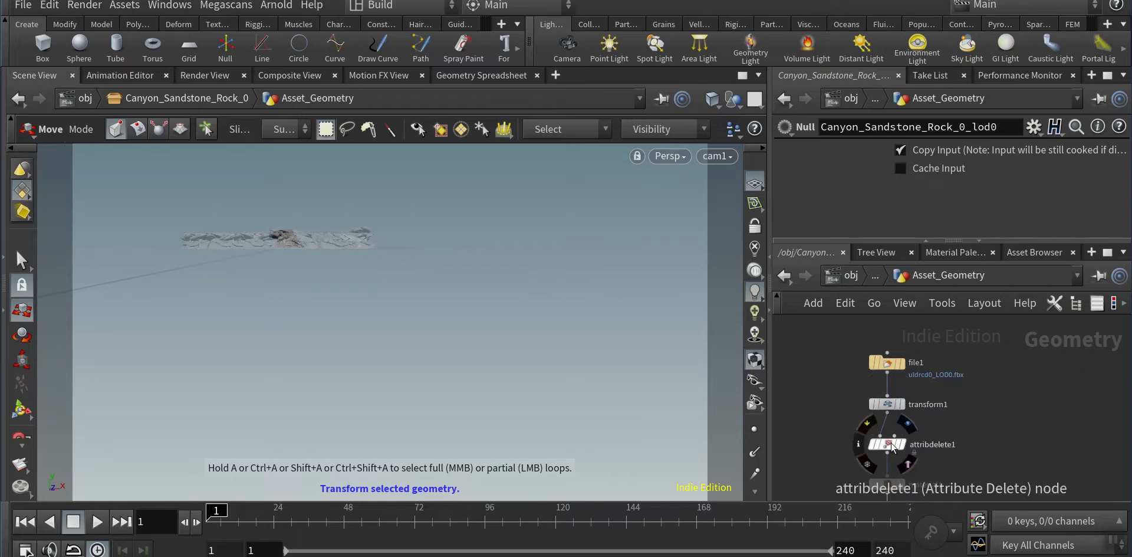
{"action": "left_click", "coordinate": [885, 443]}
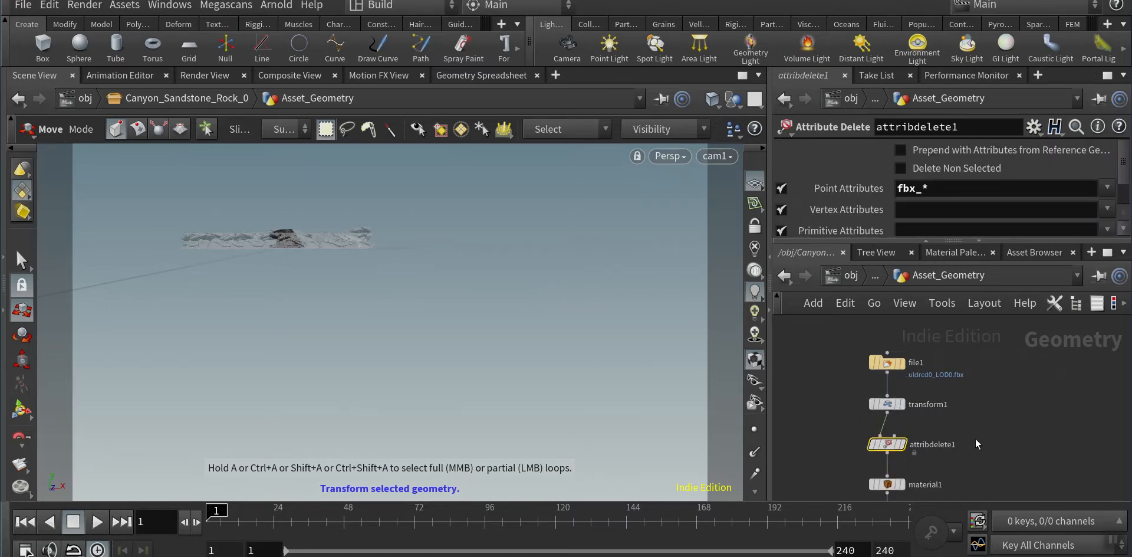
- Show the parameters of the material1 node and the Canyon_Sandstone_Rock_0_lod0 null in the rock's geometry network
{"action": "middle_click_drag", "start_coordinate": [964, 472], "coordinate": [961, 425]}
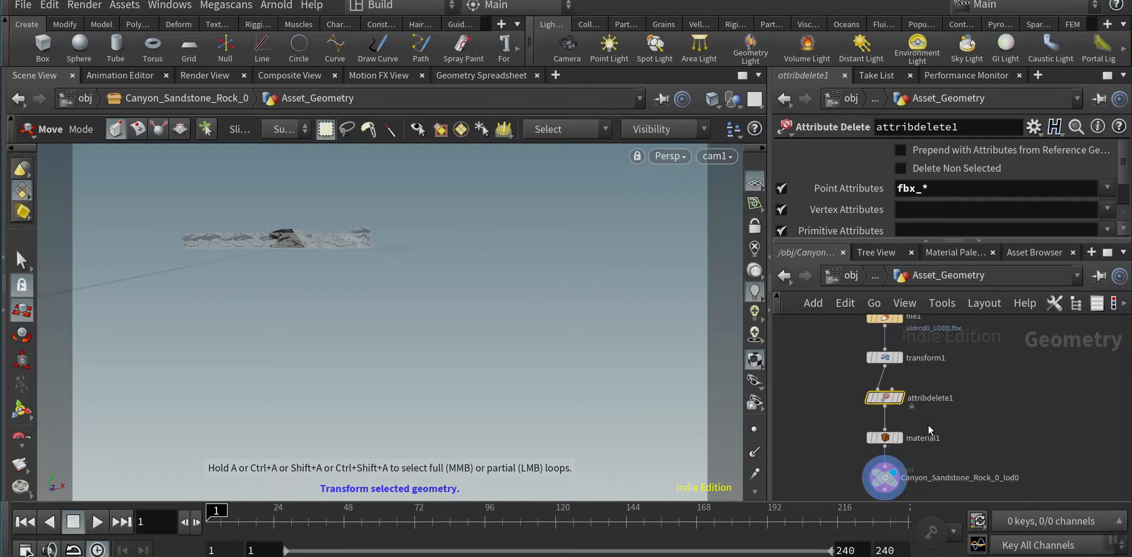
{"action": "left_click", "coordinate": [895, 437]}
{"action": "scroll", "coordinate": [914, 198], "scroll_direction": "down", "scroll_amount": 3}
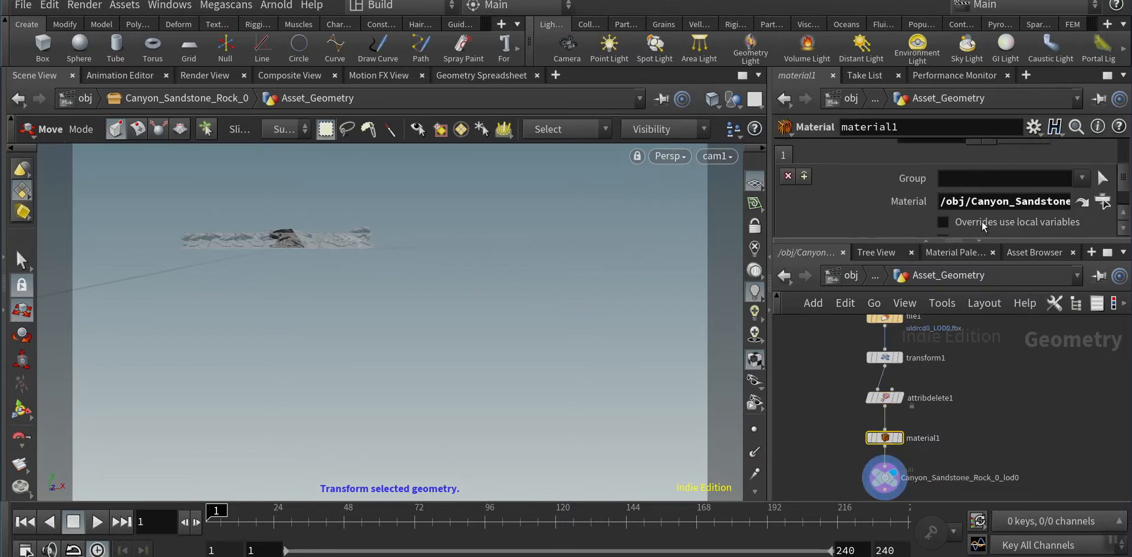
{"action": "left_click", "coordinate": [873, 464]}
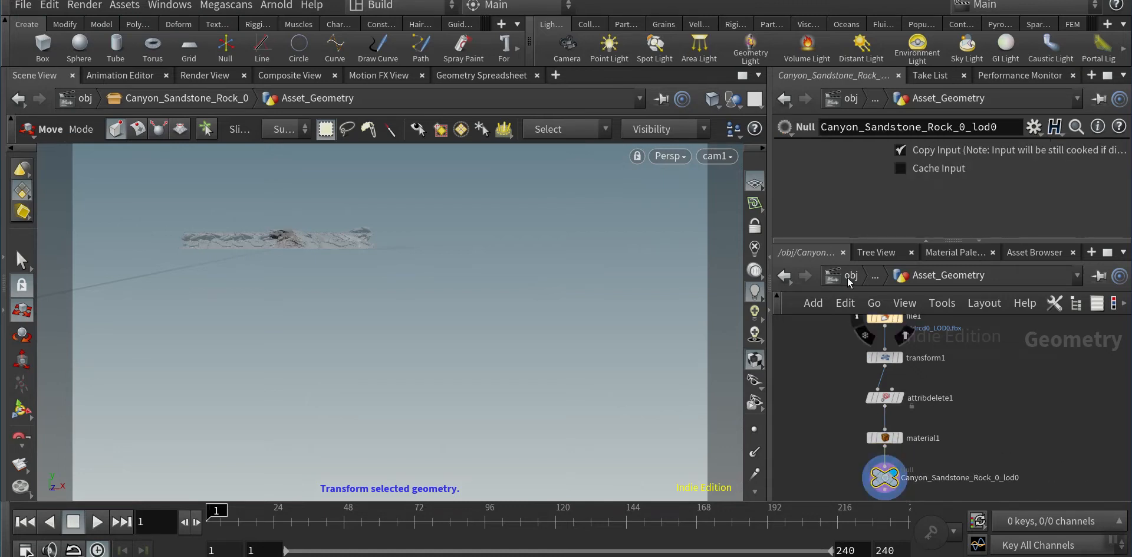
- Return to the Canyon_Sandstone_Rock_0 subnetwork, move the Scatter_Setup node beside Asset_Geometry, and go inside it
{"action": "left_click", "coordinate": [876, 277]}
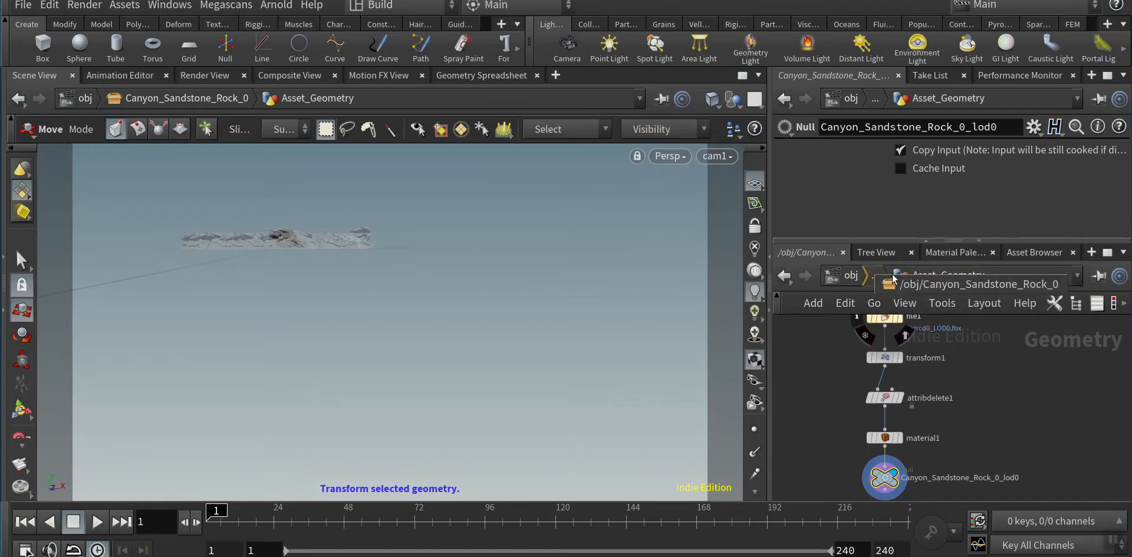
{"action": "left_click", "coordinate": [905, 283]}
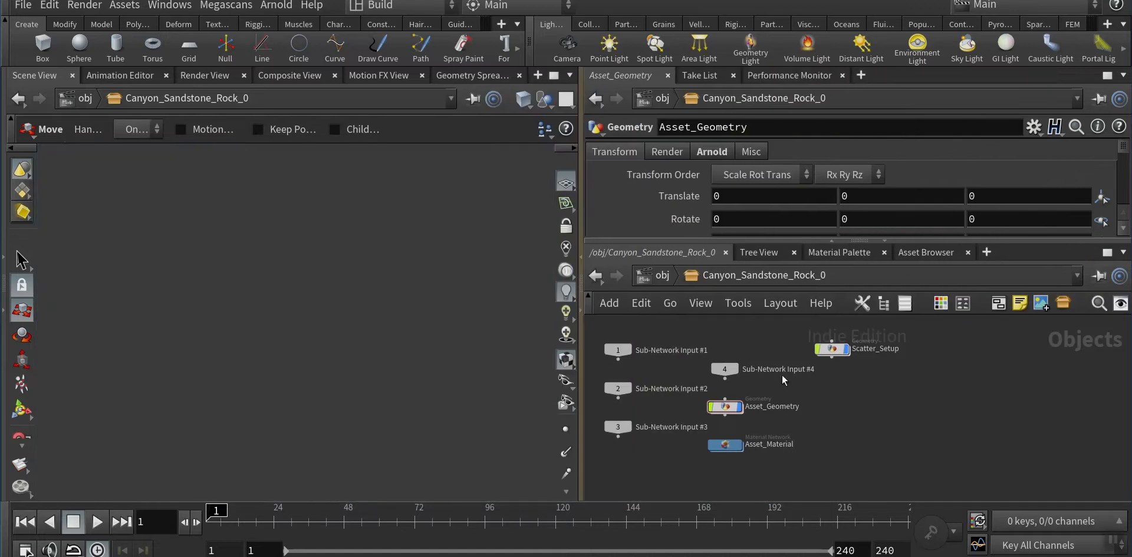
{"action": "left_click_drag", "start_coordinate": [770, 395], "coordinate": [585, 395]}
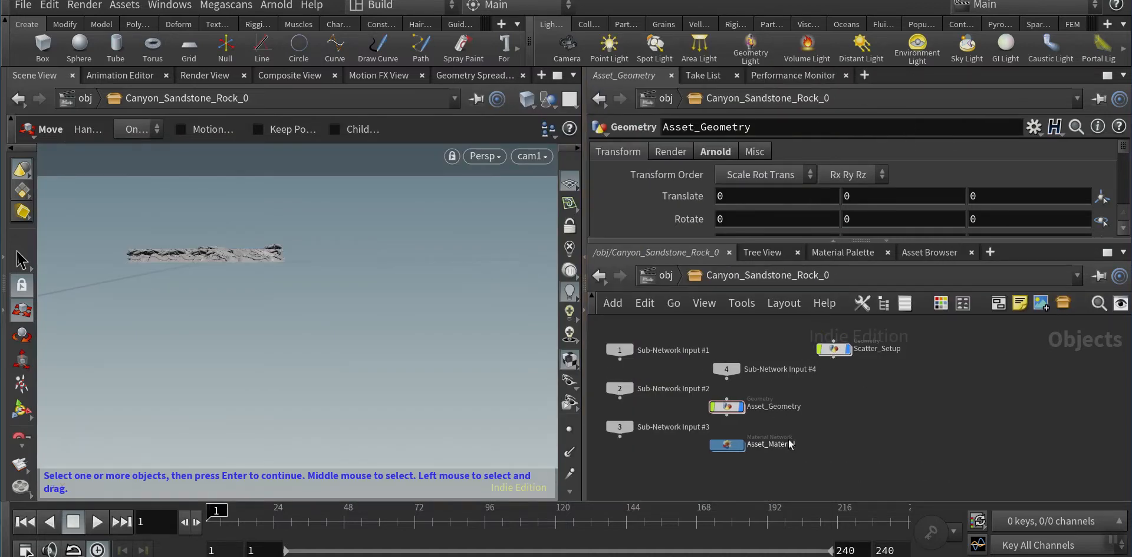
{"action": "left_click_drag", "start_coordinate": [833, 349], "coordinate": [852, 415]}
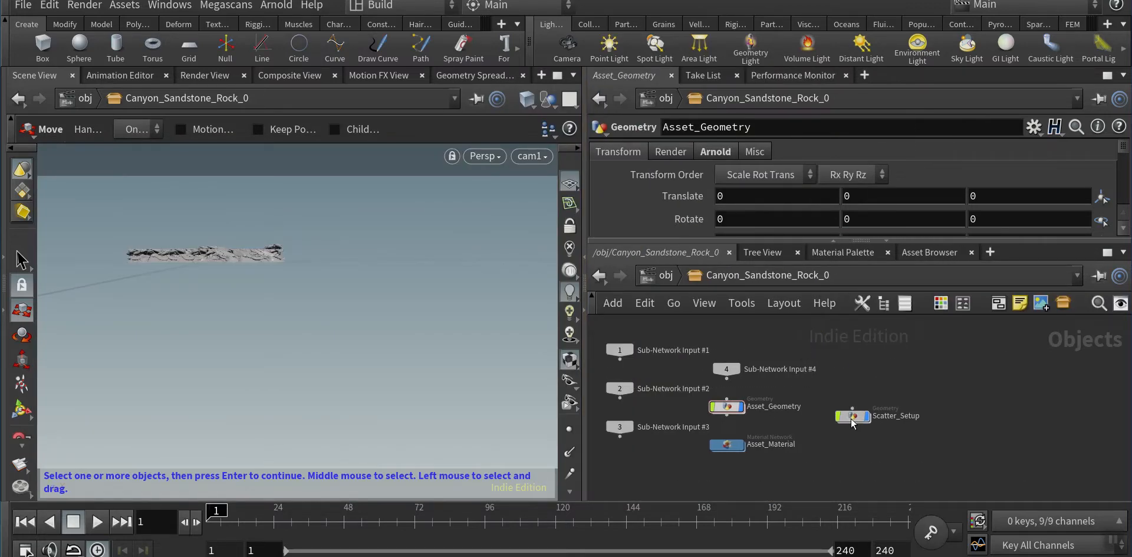
{"action": "double_click", "coordinate": [852, 416]}
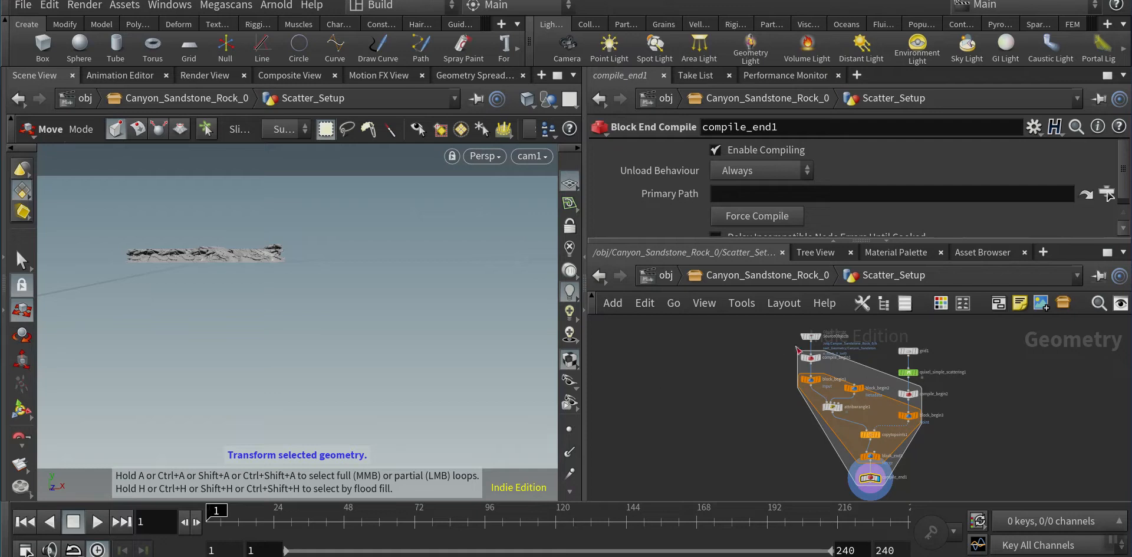
- Examine the Scatter_Setup node network and the Object 1 path of its SourceObjects node
{"action": "middle_click_drag", "start_coordinate": [765, 351], "coordinate": [697, 368]}
{"action": "scroll", "coordinate": [733, 393], "scroll_direction": "up", "scroll_amount": 2}
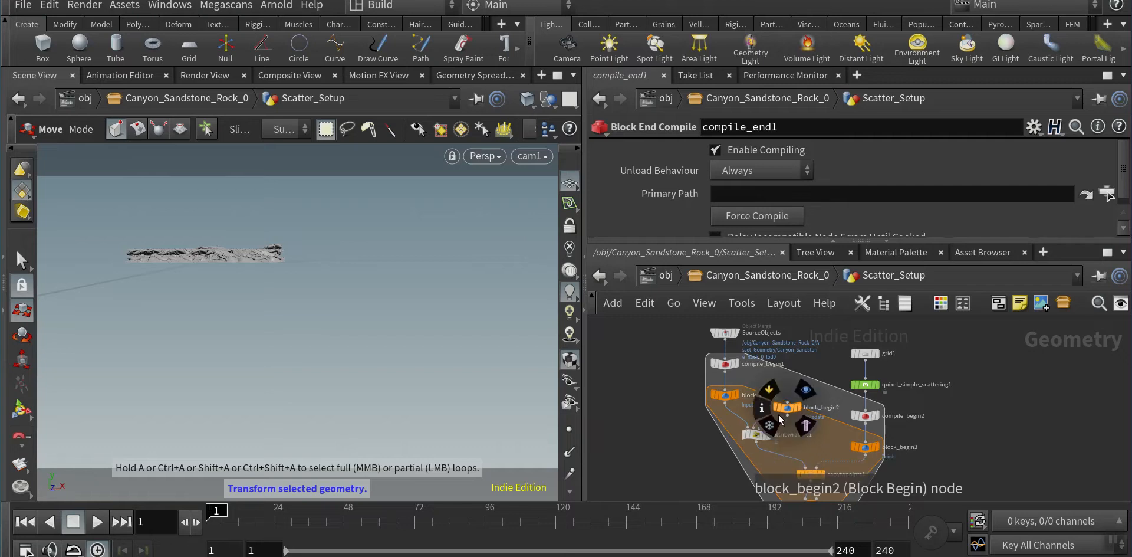
{"action": "scroll", "coordinate": [699, 445], "scroll_direction": "up", "scroll_amount": 2}
{"action": "middle_click_drag", "start_coordinate": [700, 446], "coordinate": [659, 410]}
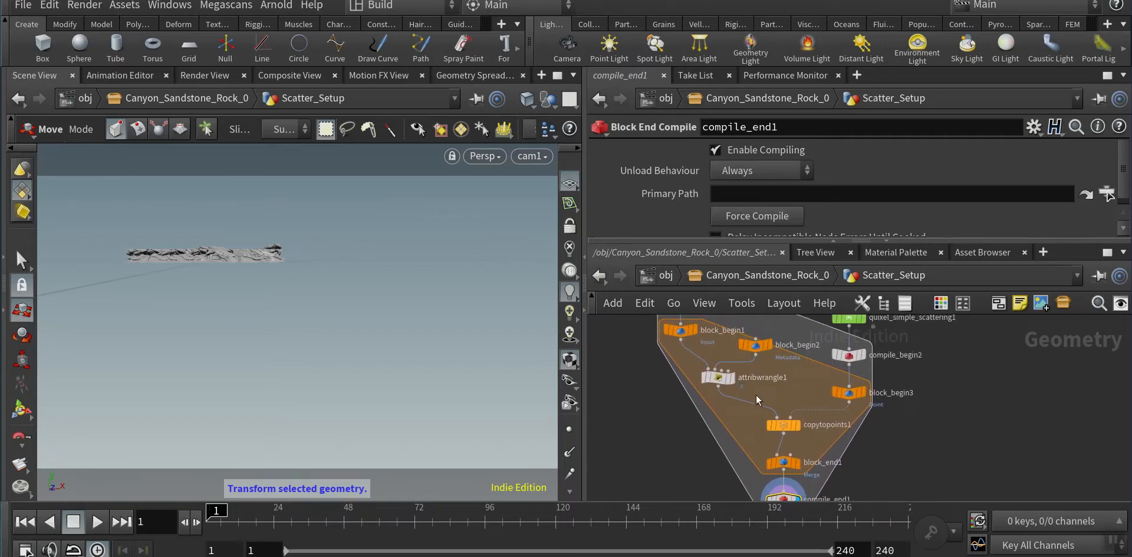
{"action": "middle_click_drag", "start_coordinate": [911, 385], "coordinate": [906, 430]}
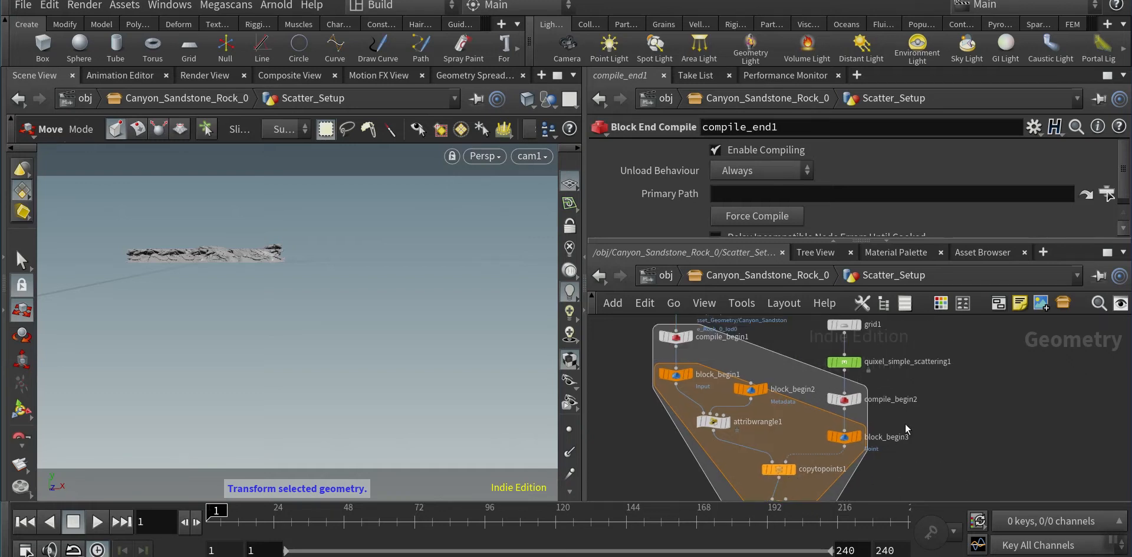
{"action": "middle_click_drag", "start_coordinate": [666, 350], "coordinate": [663, 380]}
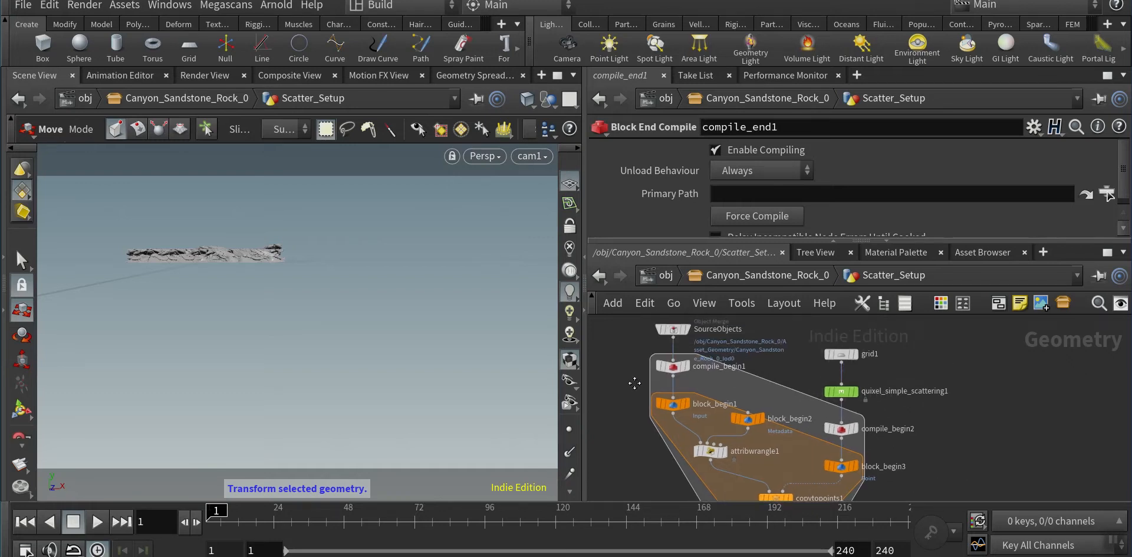
{"action": "left_click", "coordinate": [715, 333]}
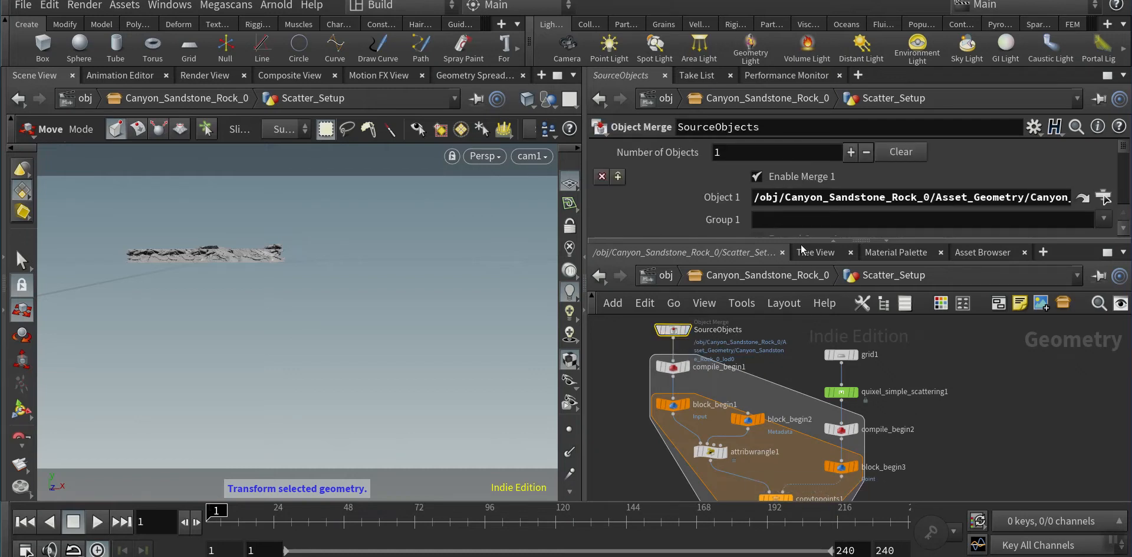
{"action": "left_click_drag", "start_coordinate": [756, 200], "coordinate": [1104, 199]}
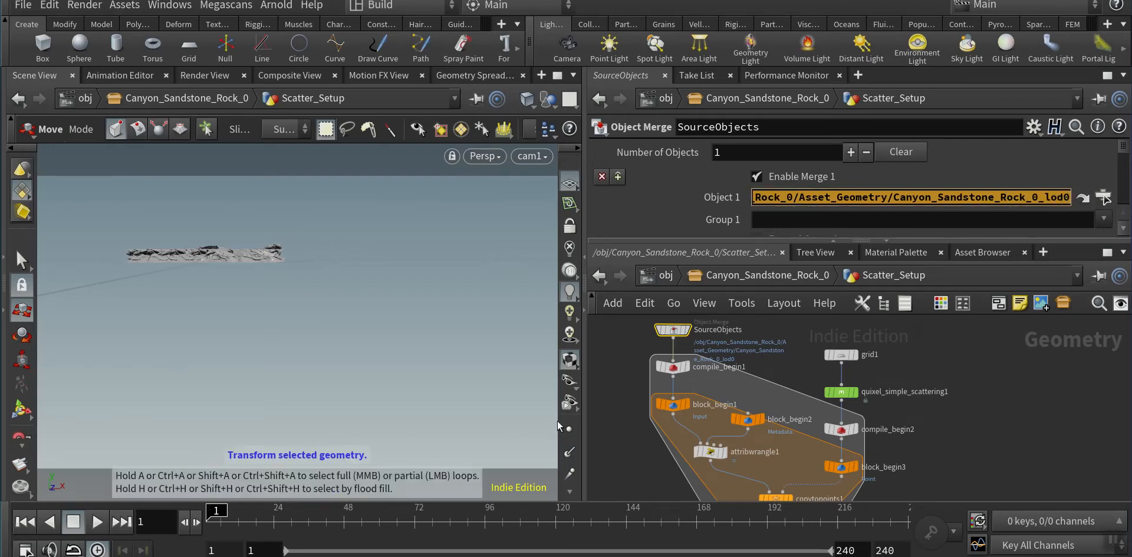
- Examine the VEXpression code of the attribwrangle1 node, including its iteration and seed terms
{"action": "middle_click_drag", "start_coordinate": [1000, 441], "coordinate": [1009, 394]}
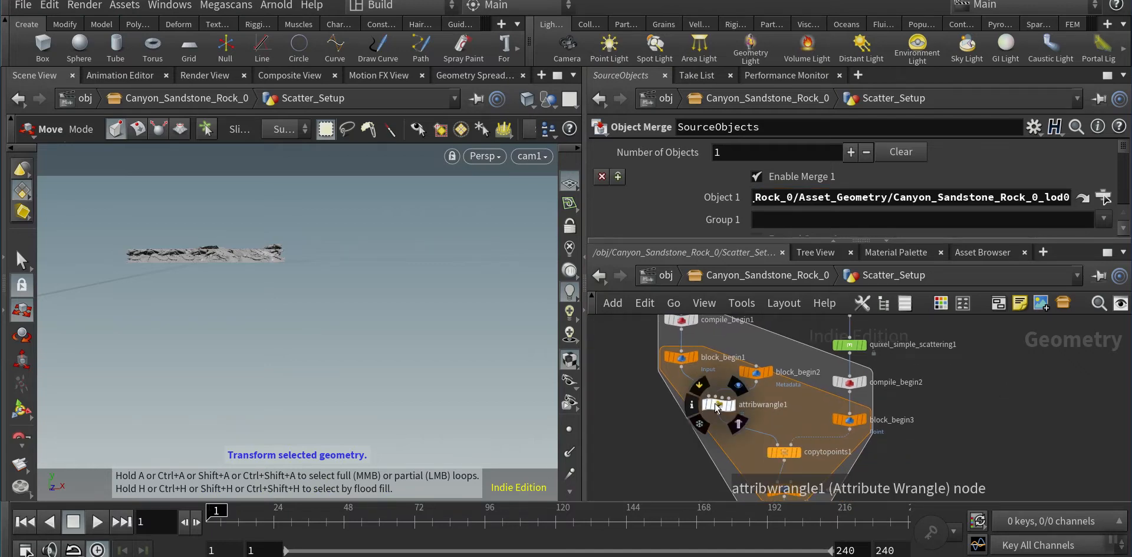
{"action": "left_click", "coordinate": [718, 404]}
{"action": "left_click_drag", "start_coordinate": [713, 240], "coordinate": [724, 354]}
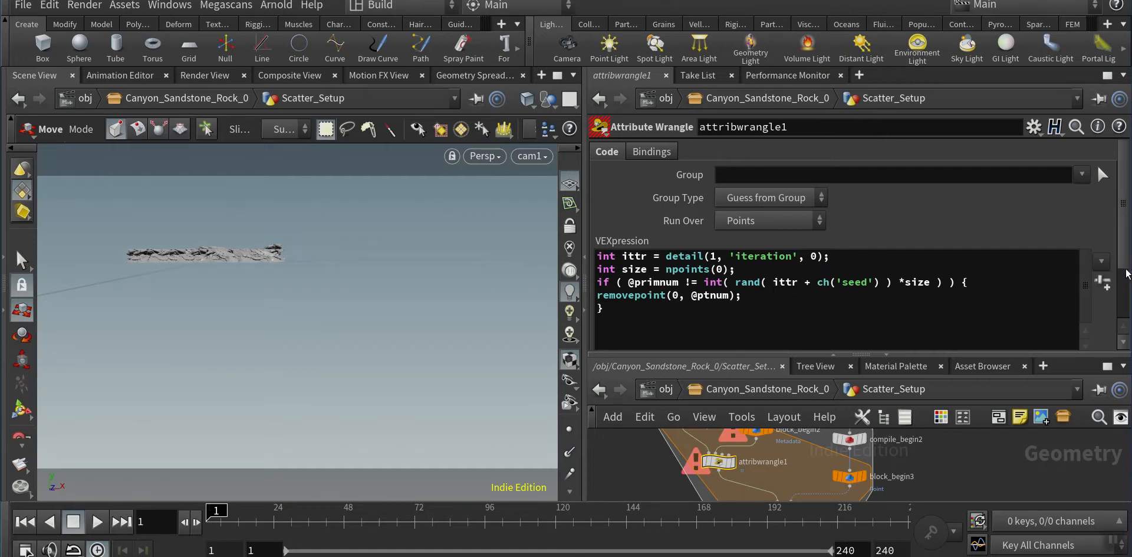
{"action": "scroll", "coordinate": [1113, 312], "scroll_direction": "down", "scroll_amount": 3}
{"action": "scroll", "coordinate": [1114, 304], "scroll_direction": "up", "scroll_amount": 2}
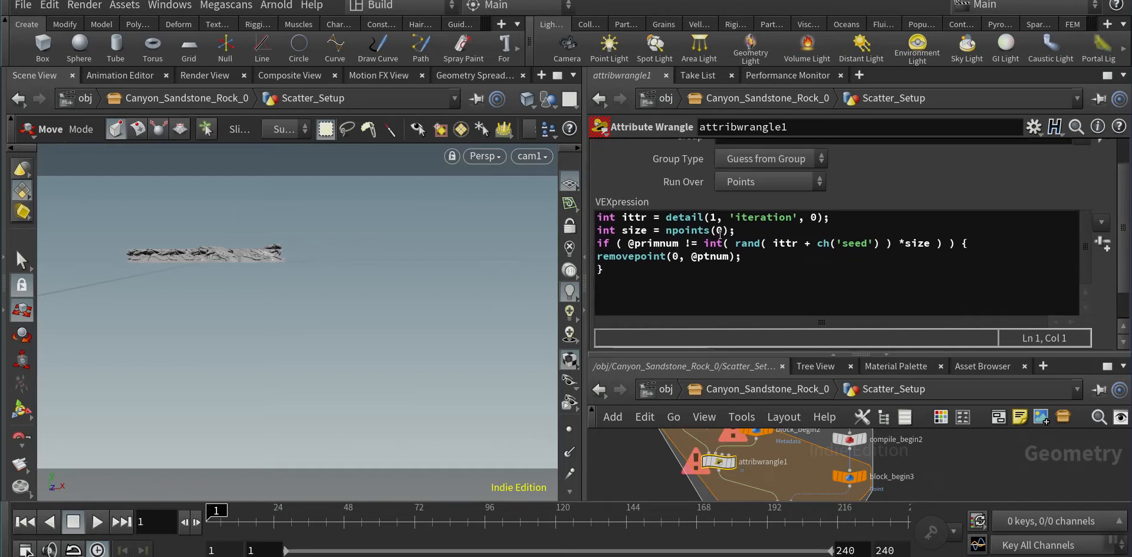
{"action": "left_click_drag", "start_coordinate": [729, 219], "coordinate": [921, 244]}
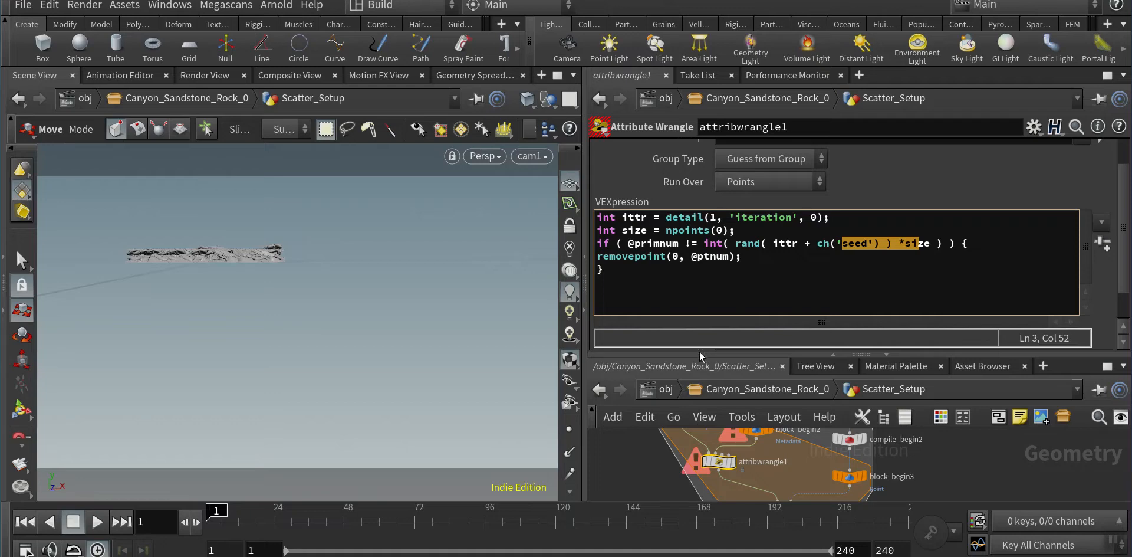
{"action": "left_click_drag", "start_coordinate": [699, 348], "coordinate": [694, 187]}
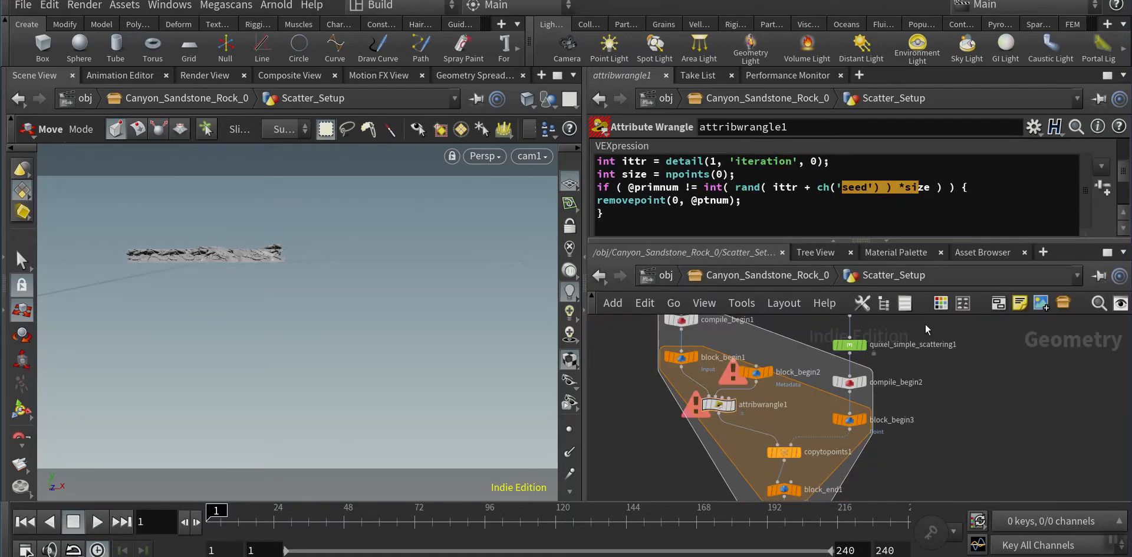
- Set the size of the scatter network's grid1 node to 100 by 100
{"action": "middle_click_drag", "start_coordinate": [891, 322], "coordinate": [871, 379]}
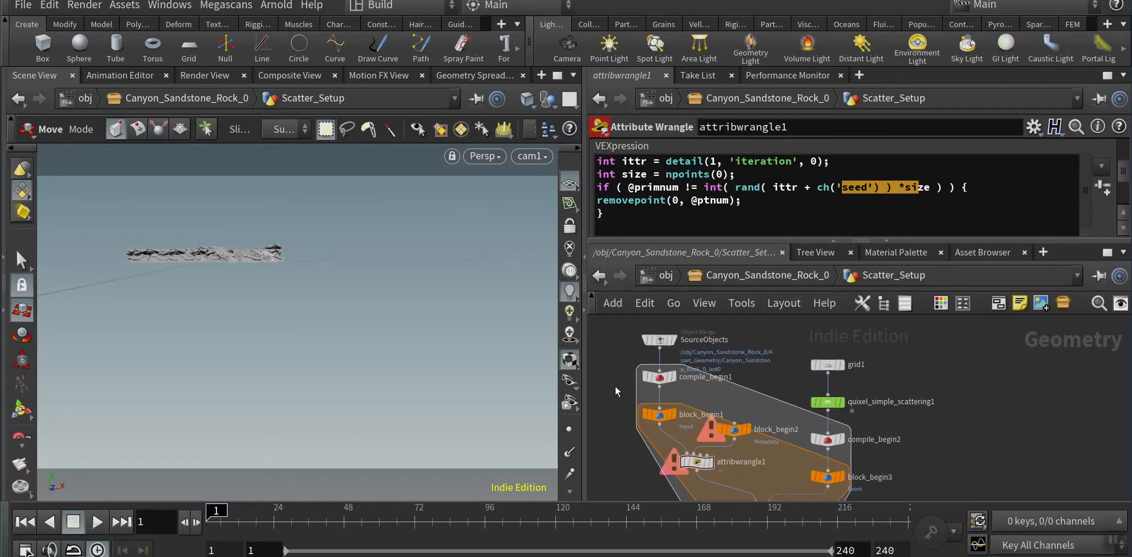
{"action": "left_click", "coordinate": [827, 365]}
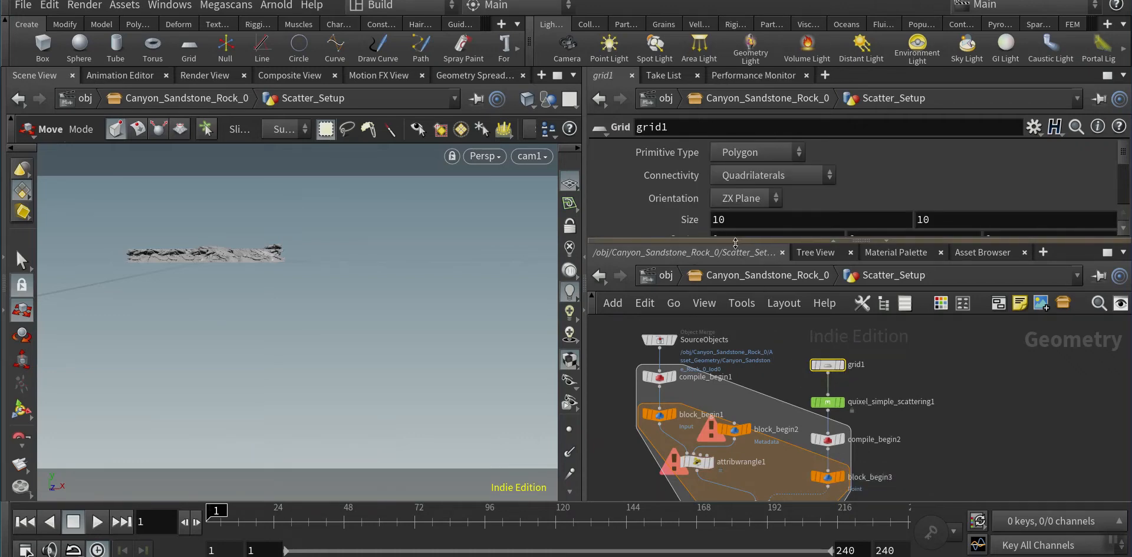
{"action": "left_click_drag", "start_coordinate": [735, 243], "coordinate": [735, 356]}
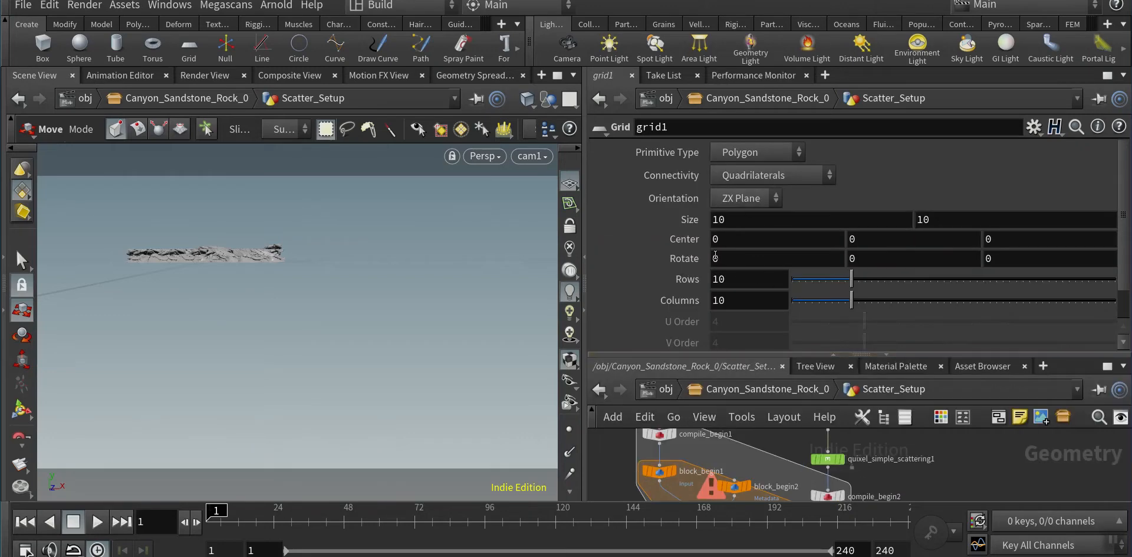
{"action": "left_click", "coordinate": [740, 224]}
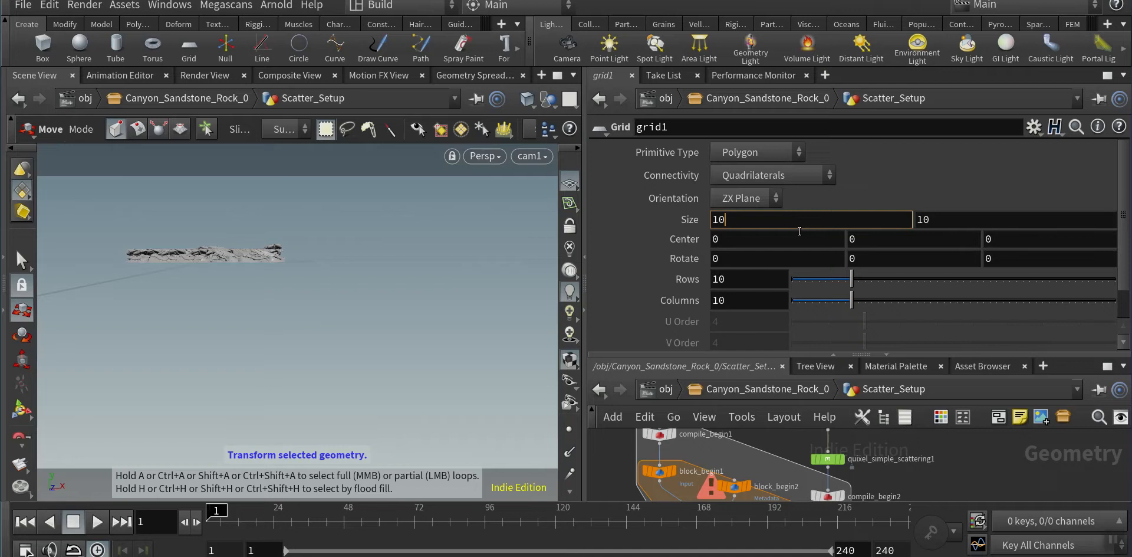
{"action": "type", "text": "0"}
{"action": "key", "text": "Tab"}
{"action": "type", "text": "100"}
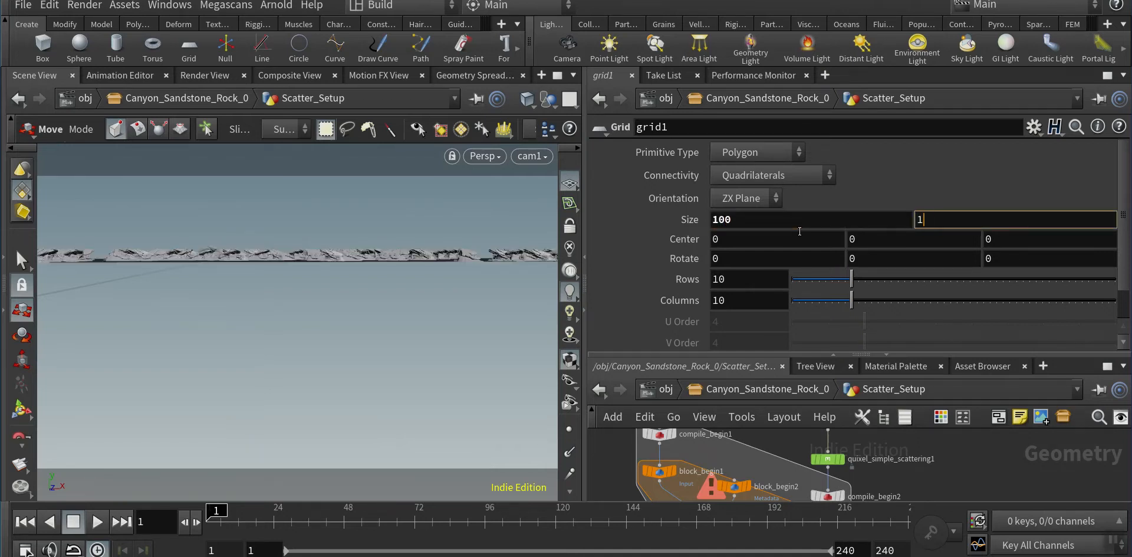
{"action": "key", "text": "Return"}
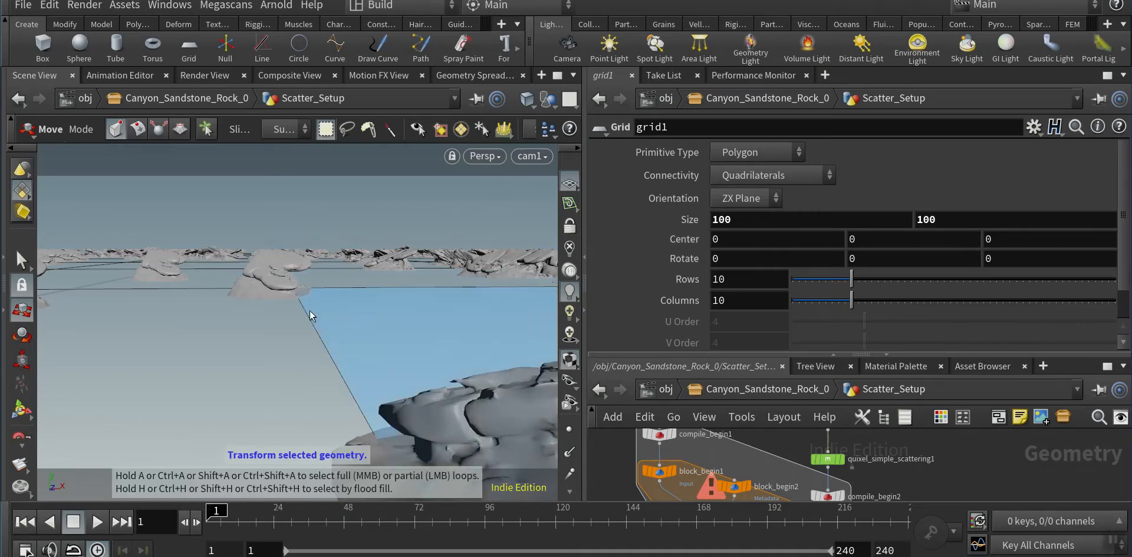
- Set the rows and columns of grid1 to 20 each
{"action": "left_click", "coordinate": [742, 283]}
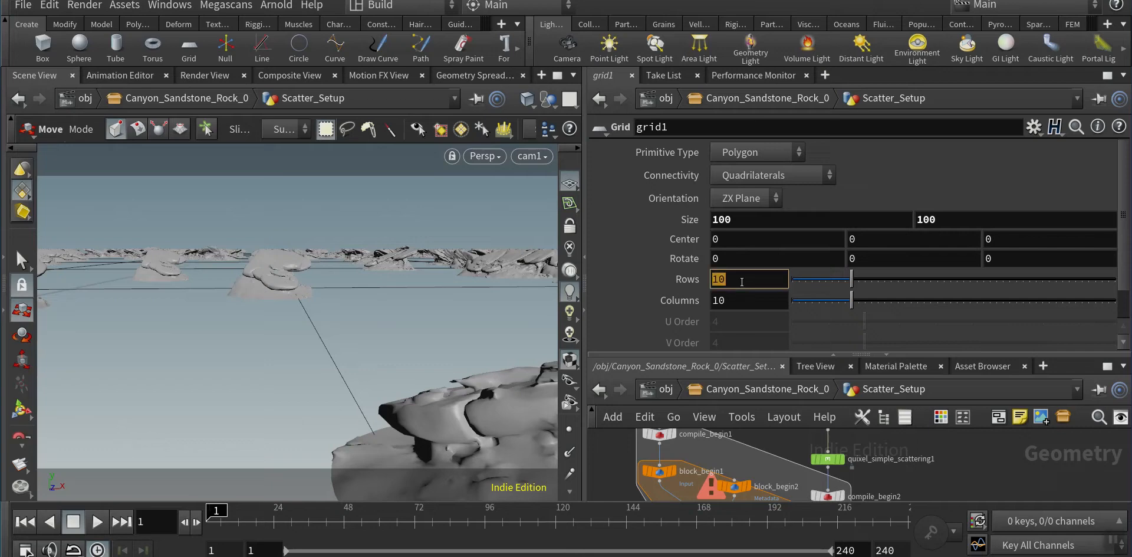
{"action": "type", "text": "20"}
{"action": "left_click", "coordinate": [734, 296]}
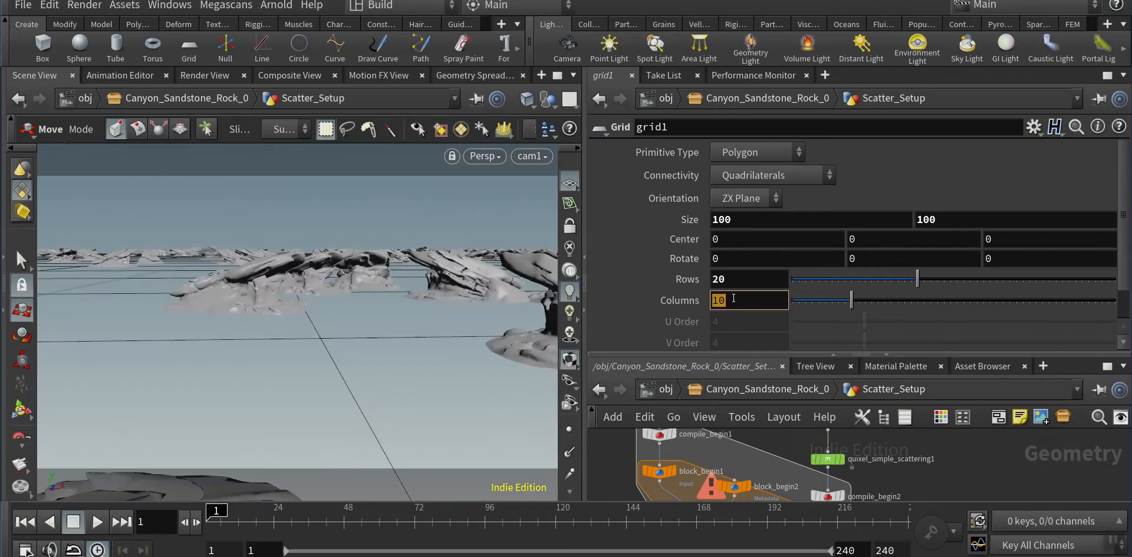
{"action": "type", "text": "20"}
{"action": "key", "text": "Return"}
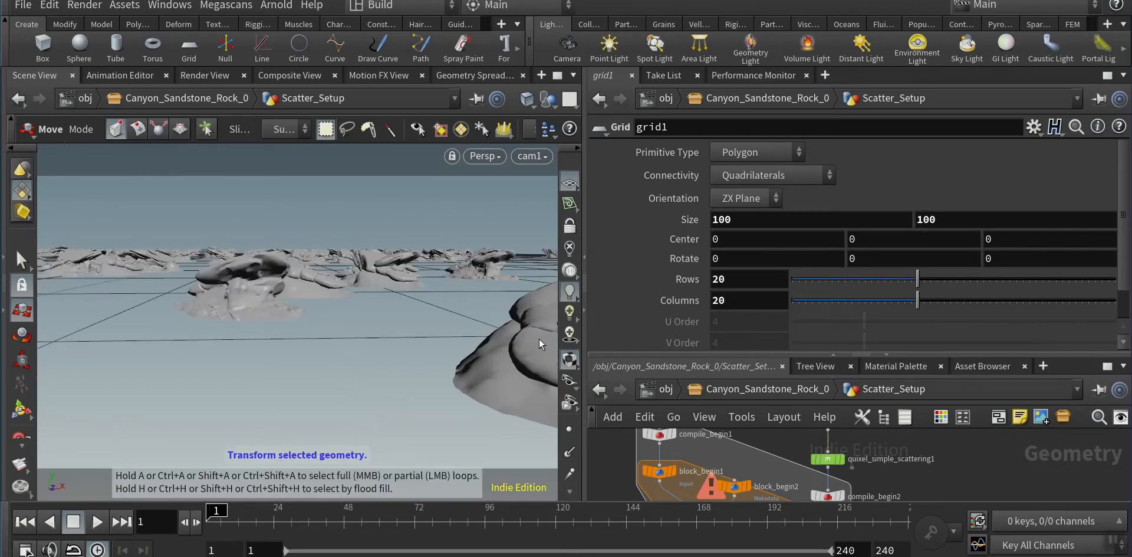
- Set the rows and columns of grid1 to 50 each
{"action": "left_click", "coordinate": [744, 274]}
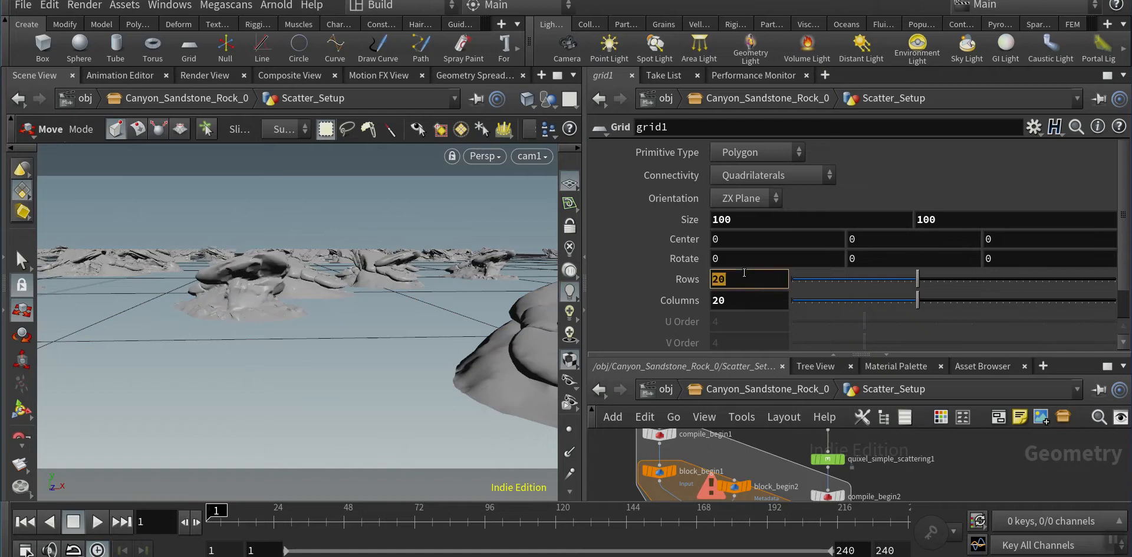
{"action": "type", "text": "50"}
{"action": "left_click", "coordinate": [735, 306]}
{"action": "type", "text": "50"}
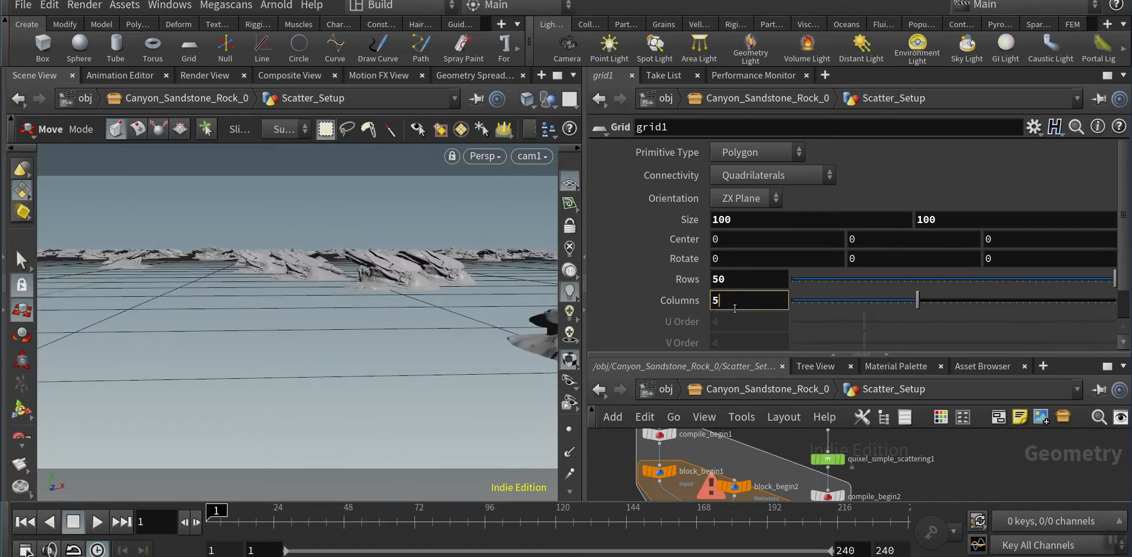
{"action": "left_click", "coordinate": [747, 284]}
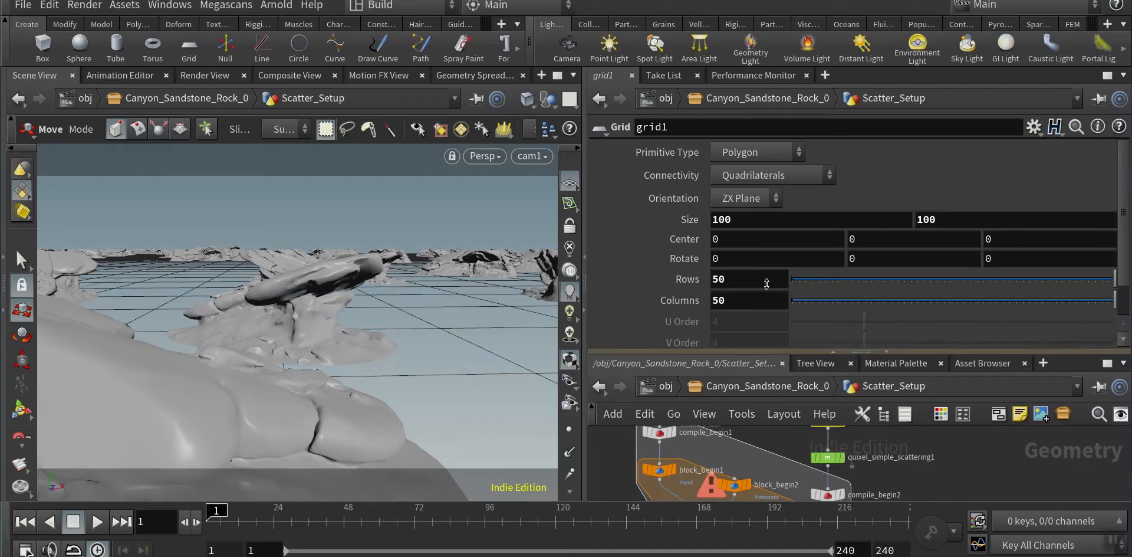
- Show the scatter parameters of the quixel_simple_scattering1 node with enough room to read them
{"action": "left_click_drag", "start_coordinate": [738, 354], "coordinate": [739, 240]}
{"action": "mouse_move", "coordinate": [867, 404]}
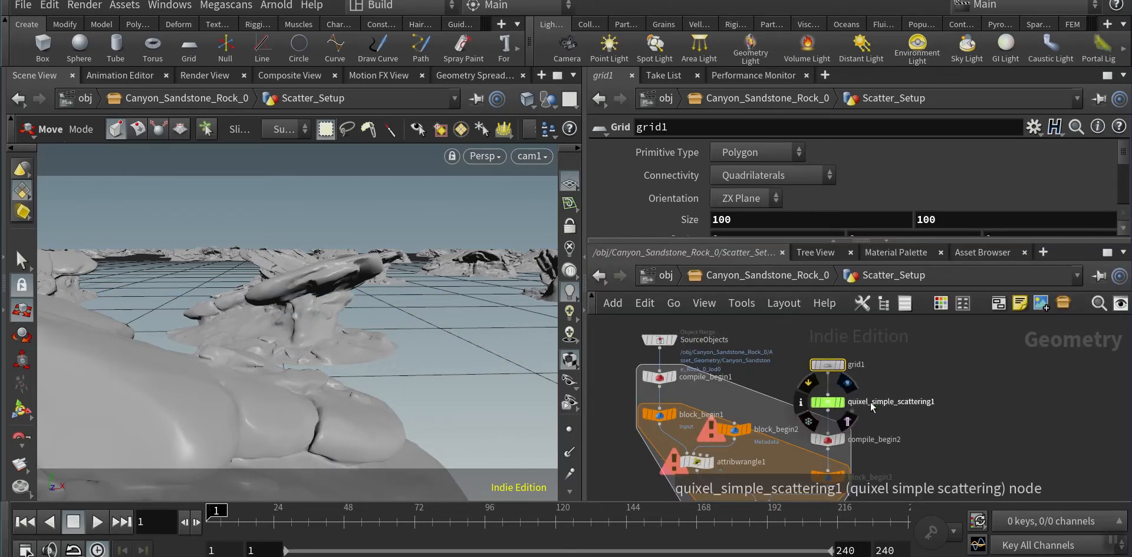
{"action": "left_click", "coordinate": [823, 403]}
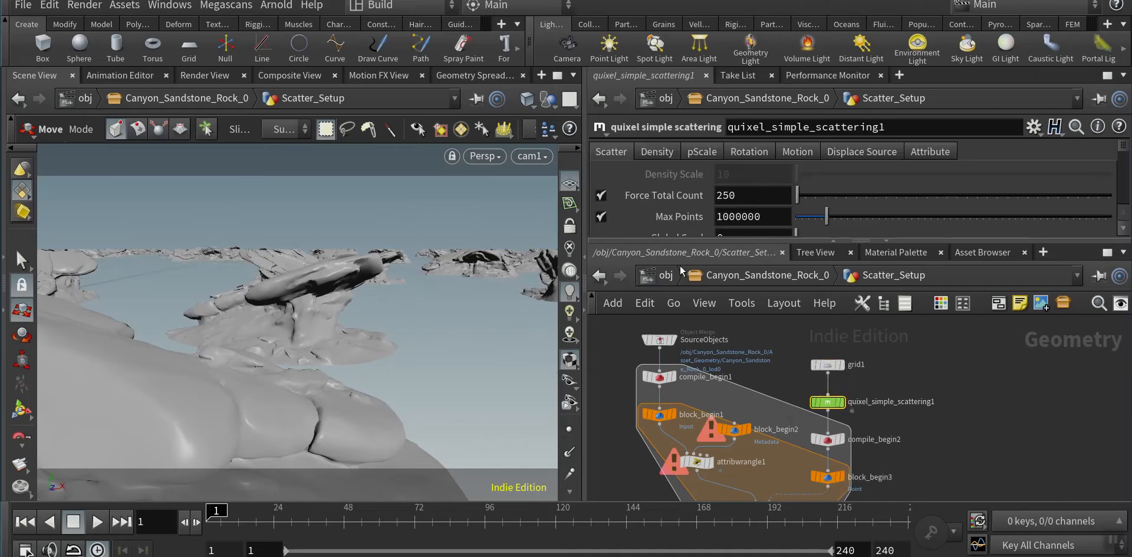
{"action": "left_click_drag", "start_coordinate": [725, 240], "coordinate": [725, 354]}
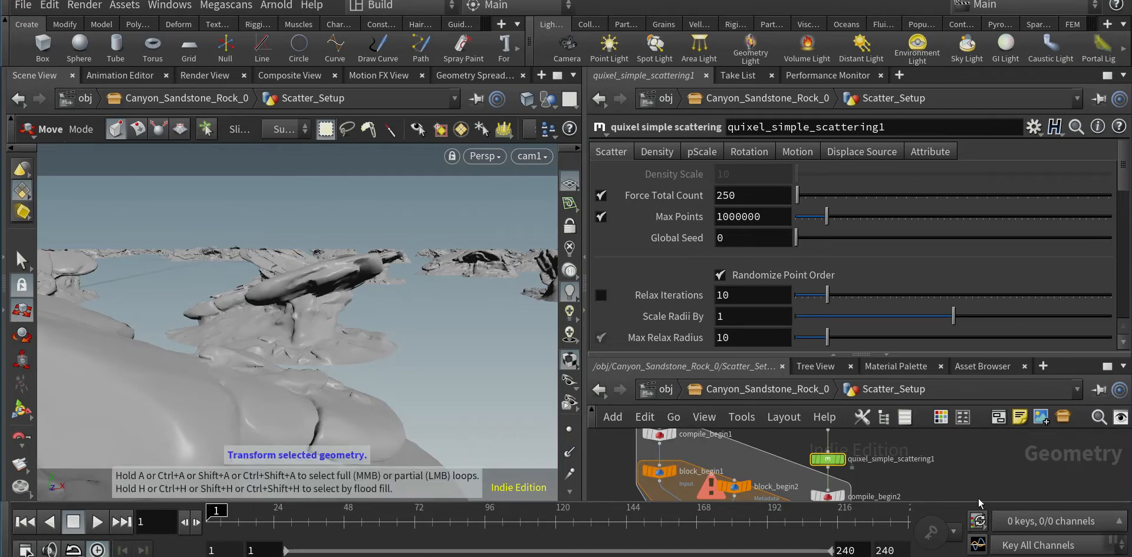
{"action": "left_click_drag", "start_coordinate": [787, 354], "coordinate": [786, 348]}
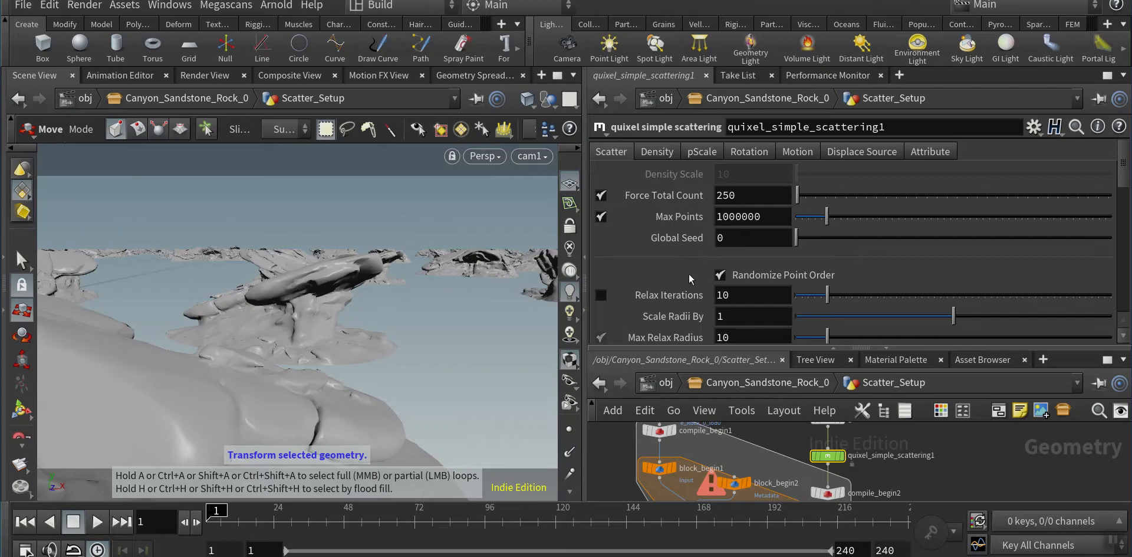
- Set the Force Total Count of the scattered points to 25
{"action": "left_click", "coordinate": [671, 153]}
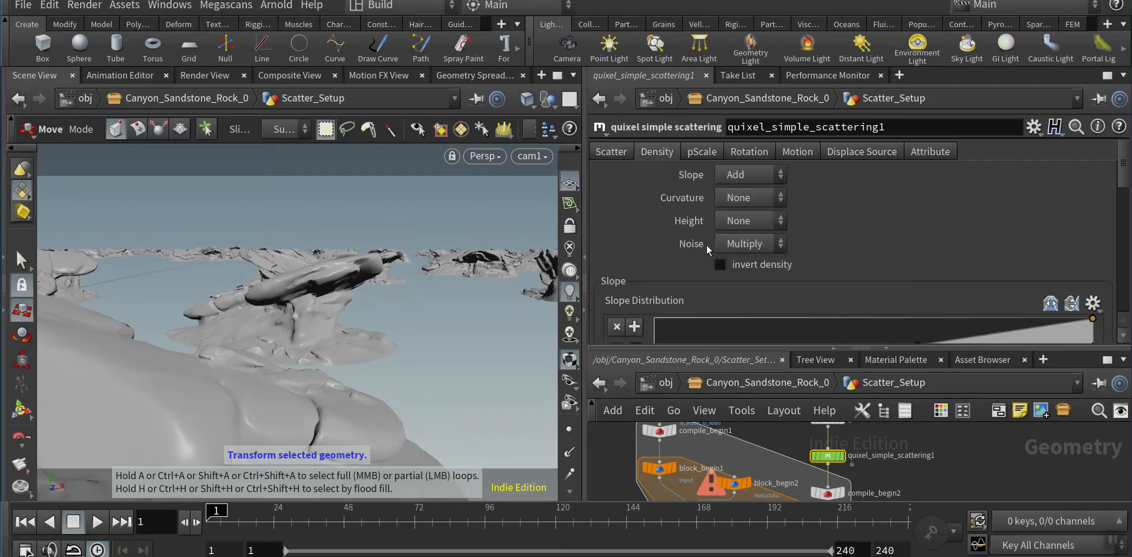
{"action": "scroll", "coordinate": [706, 253], "scroll_direction": "down", "scroll_amount": 5}
{"action": "scroll", "coordinate": [706, 254], "scroll_direction": "up", "scroll_amount": 5}
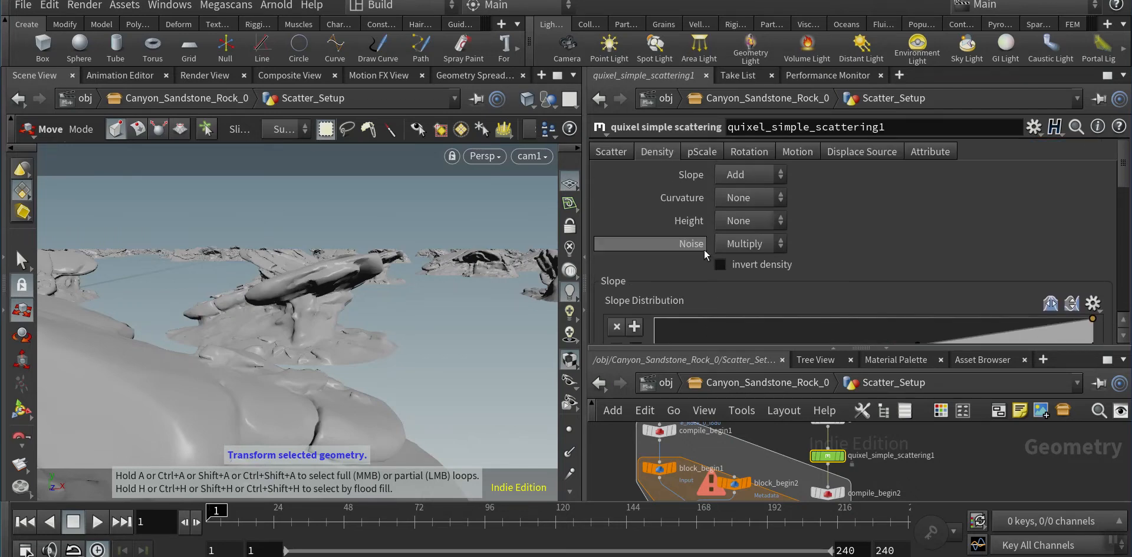
{"action": "left_click", "coordinate": [617, 153]}
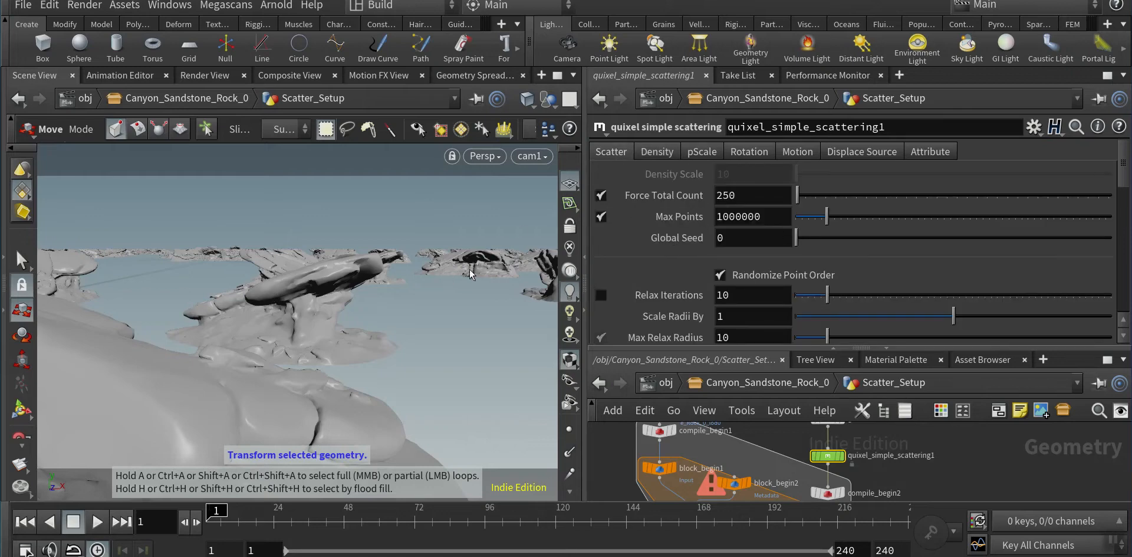
{"action": "left_click", "coordinate": [747, 195]}
{"action": "key", "text": "BackSpace"}
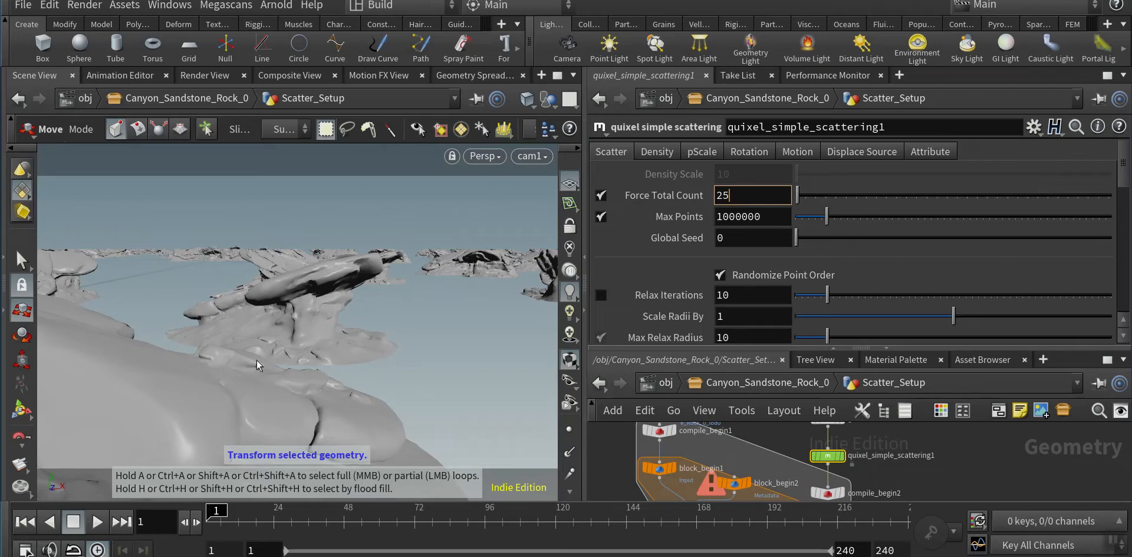
{"action": "key", "text": "Return"}
{"action": "middle_click_drag", "start_coordinate": [892, 446], "coordinate": [885, 463]}
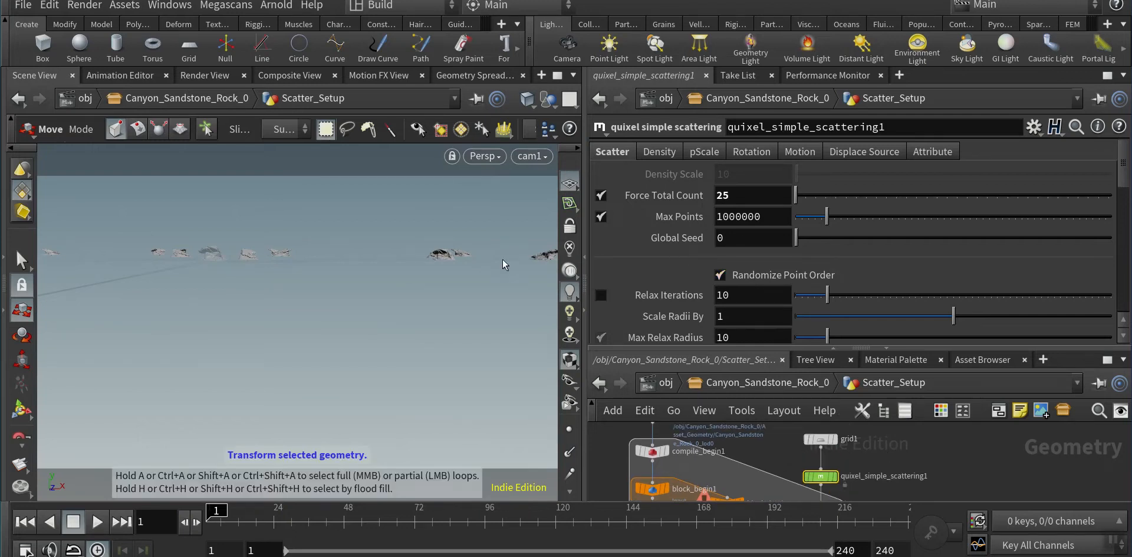
- Set the Global Seed of the scattering to 555
{"action": "left_click", "coordinate": [724, 238]}
{"action": "double_click", "coordinate": [737, 239]}
{"action": "type", "text": "555"}
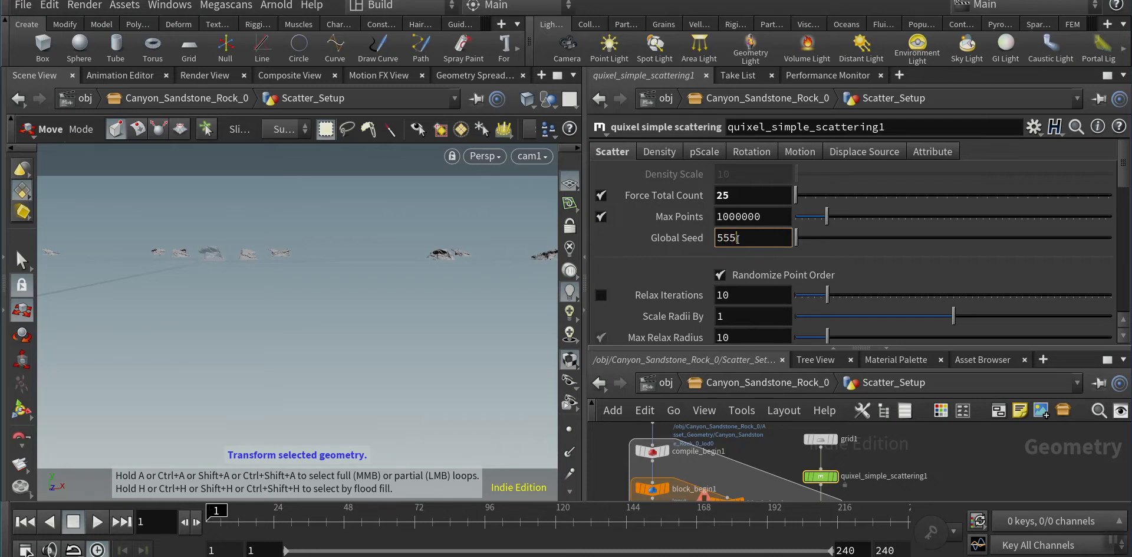
{"action": "key", "text": "Return"}
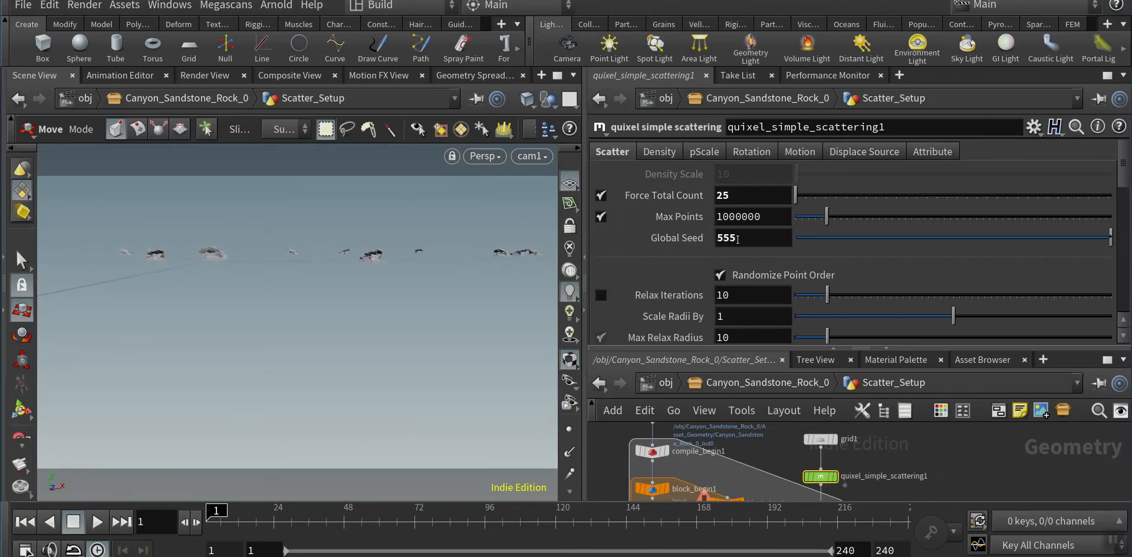
{"action": "scroll", "coordinate": [726, 276], "scroll_direction": "down", "scroll_amount": 3}
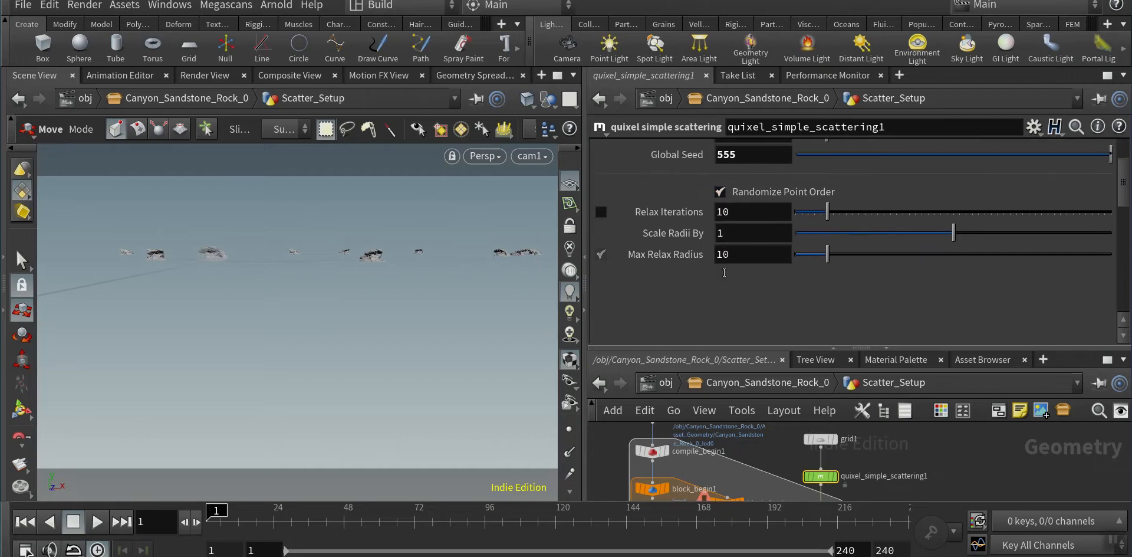
{"action": "scroll", "coordinate": [728, 277], "scroll_direction": "up", "scroll_amount": 3}
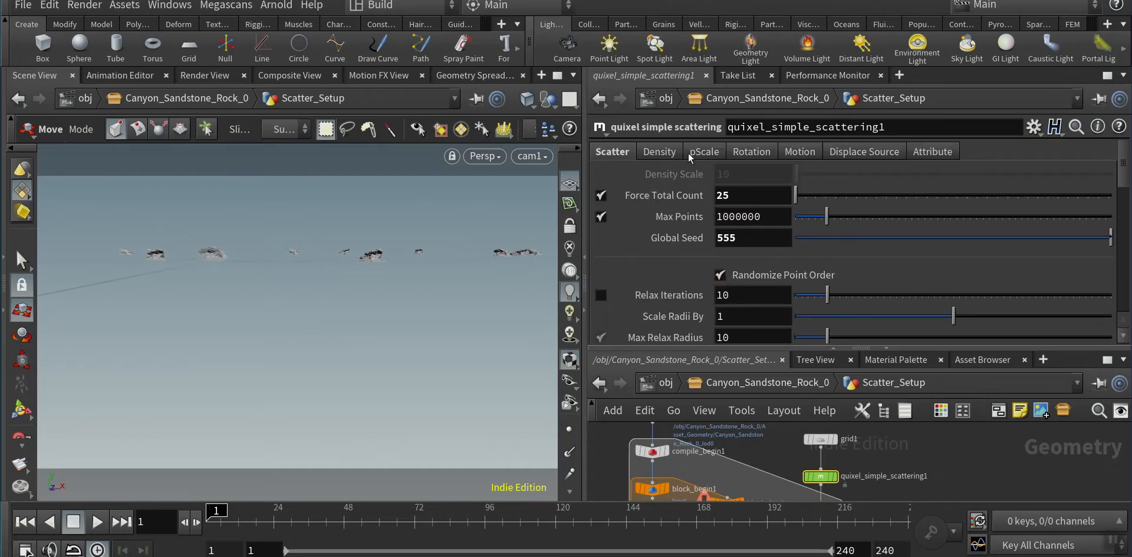
- Set the Y-axis rotation to an offset angle of about -14.8, a random angle spread of about 145.4 and a seed of 5
{"action": "left_click", "coordinate": [656, 153]}
{"action": "left_click", "coordinate": [733, 155]}
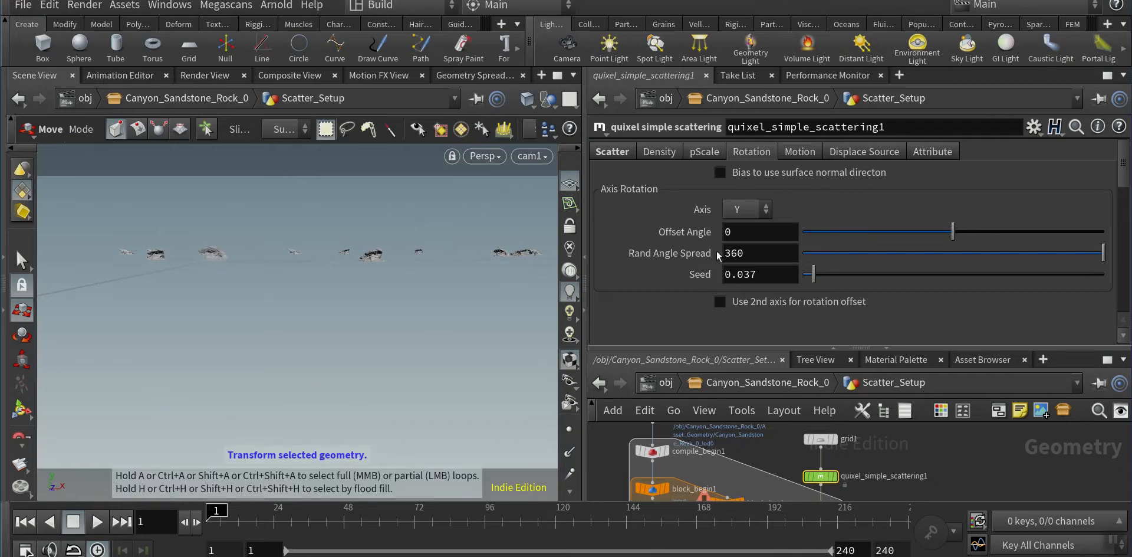
{"action": "left_click_drag", "start_coordinate": [953, 237], "coordinate": [925, 262]}
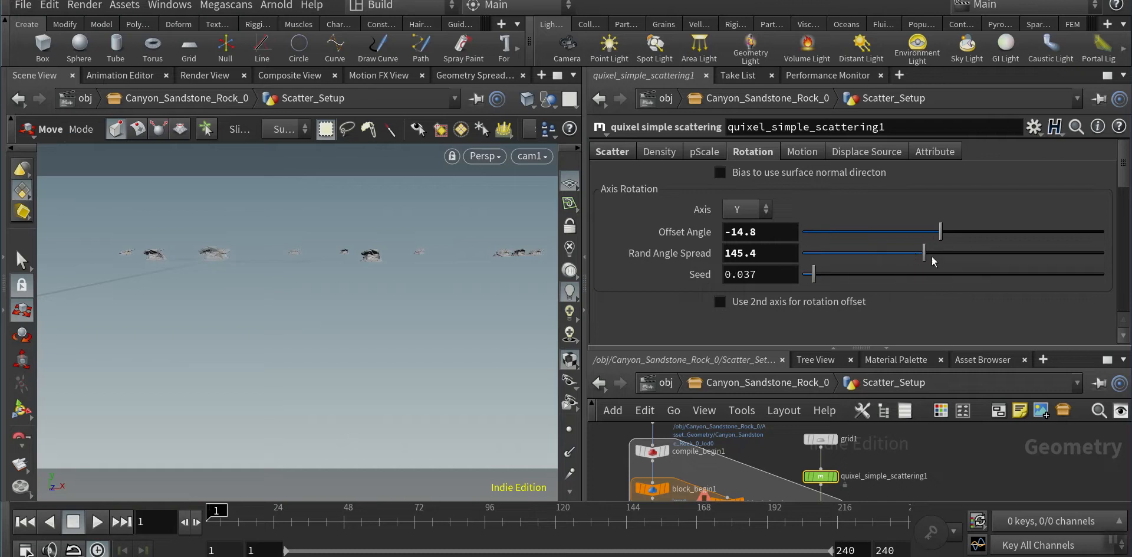
{"action": "left_click_drag", "start_coordinate": [814, 274], "coordinate": [917, 277]}
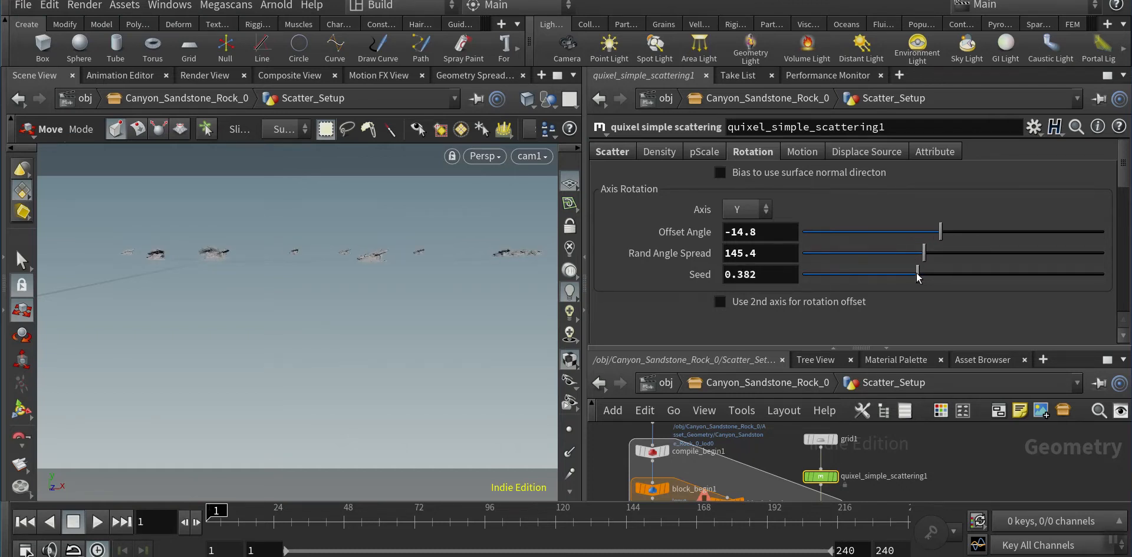
{"action": "double_click", "coordinate": [759, 274]}
{"action": "type", "text": "5"}
{"action": "key", "text": "Return"}
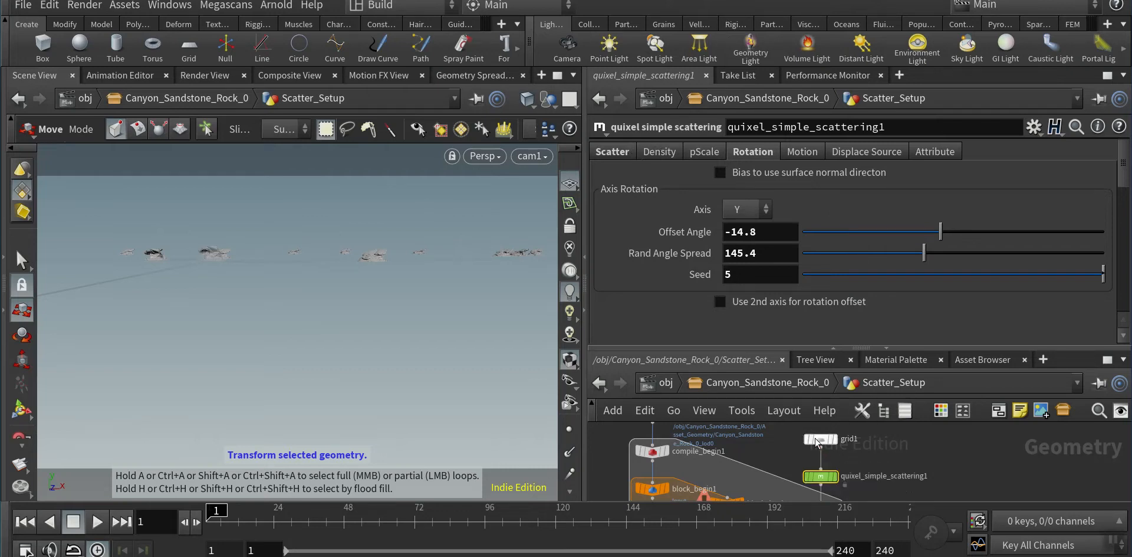
{"action": "left_click", "coordinate": [624, 157]}
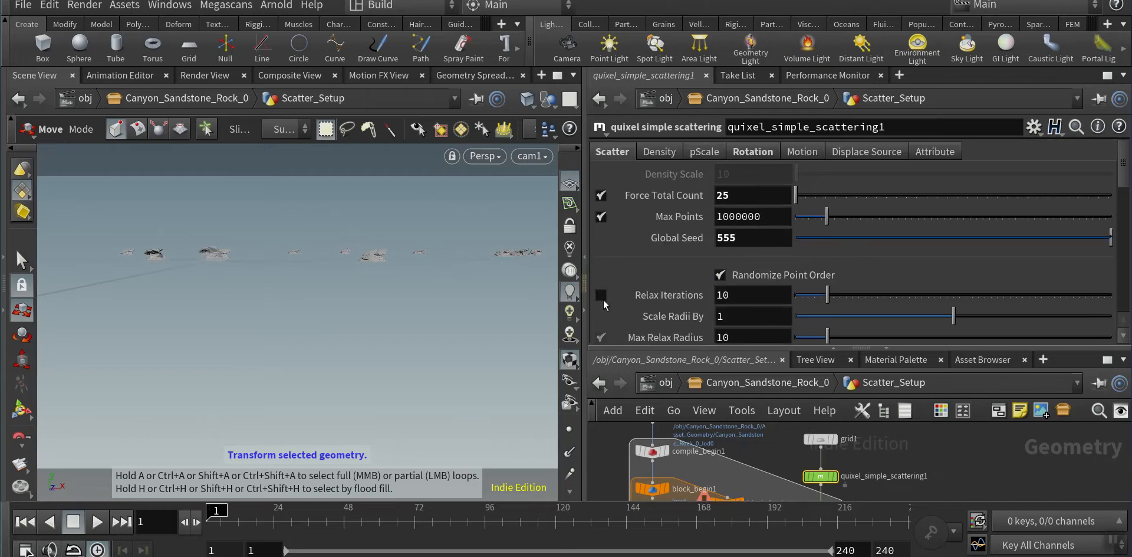
{"action": "scroll", "coordinate": [774, 200], "scroll_direction": "down", "scroll_amount": 5}
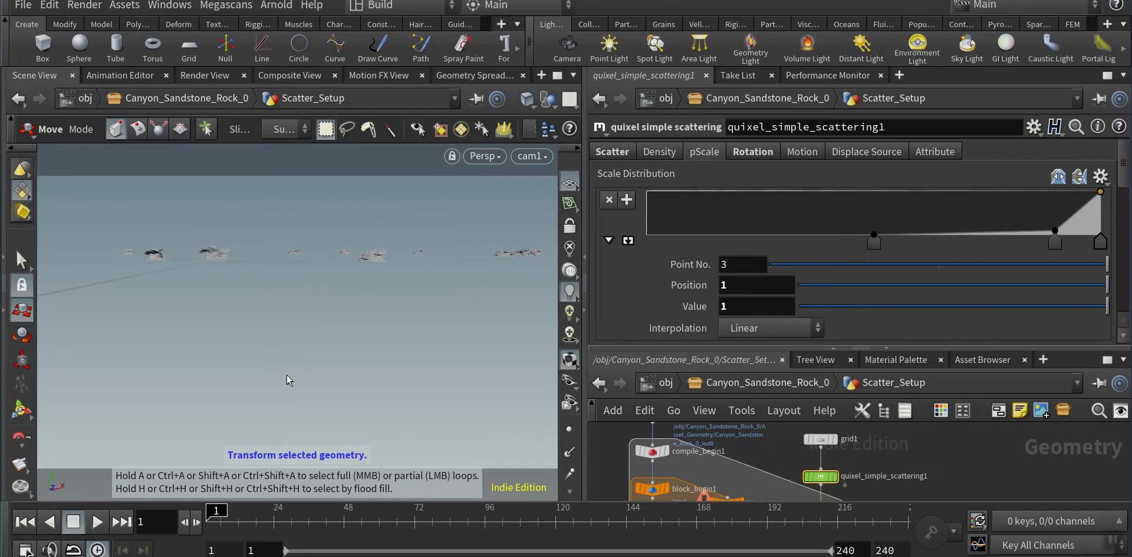
{"action": "left_click", "coordinate": [25, 10]}
{"action": "left_click", "coordinate": [122, 112]}
- Try a value of 2 for the first point of the pScale Scale Distribution ramp
{"action": "left_click", "coordinate": [876, 238]}
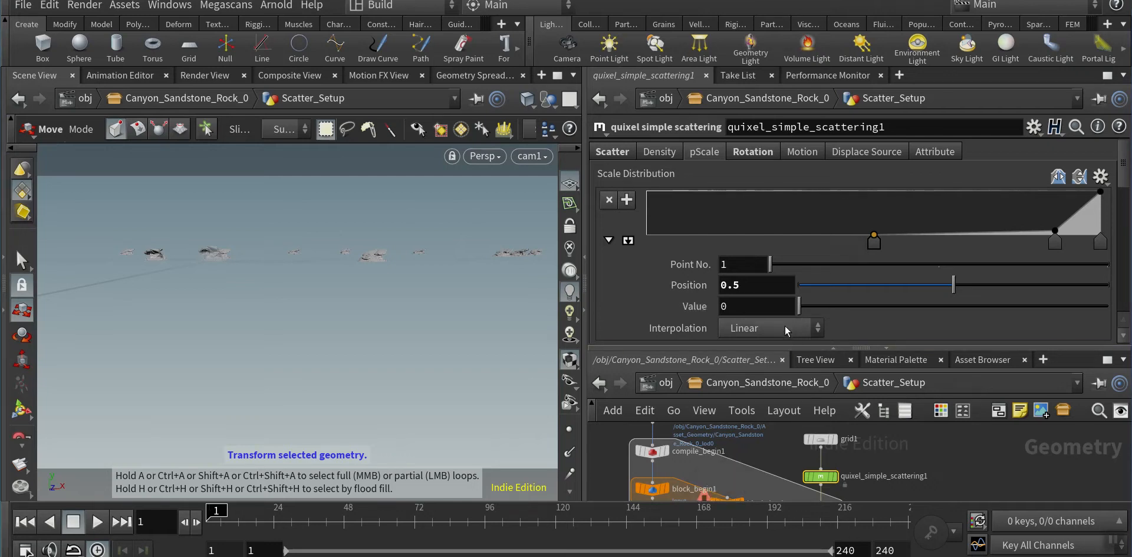
{"action": "left_click", "coordinate": [768, 303]}
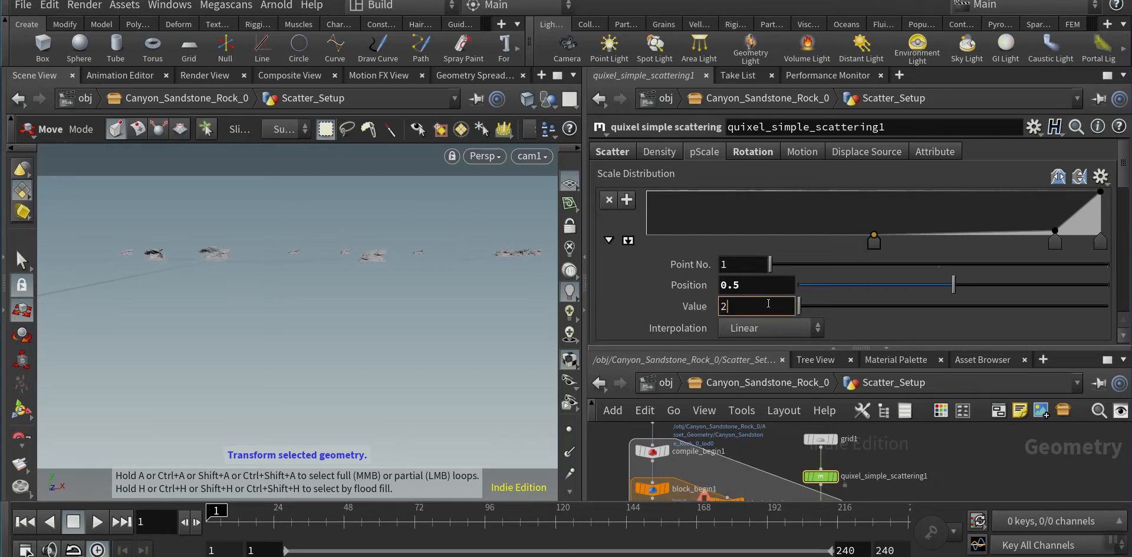
{"action": "key", "text": "Return"}
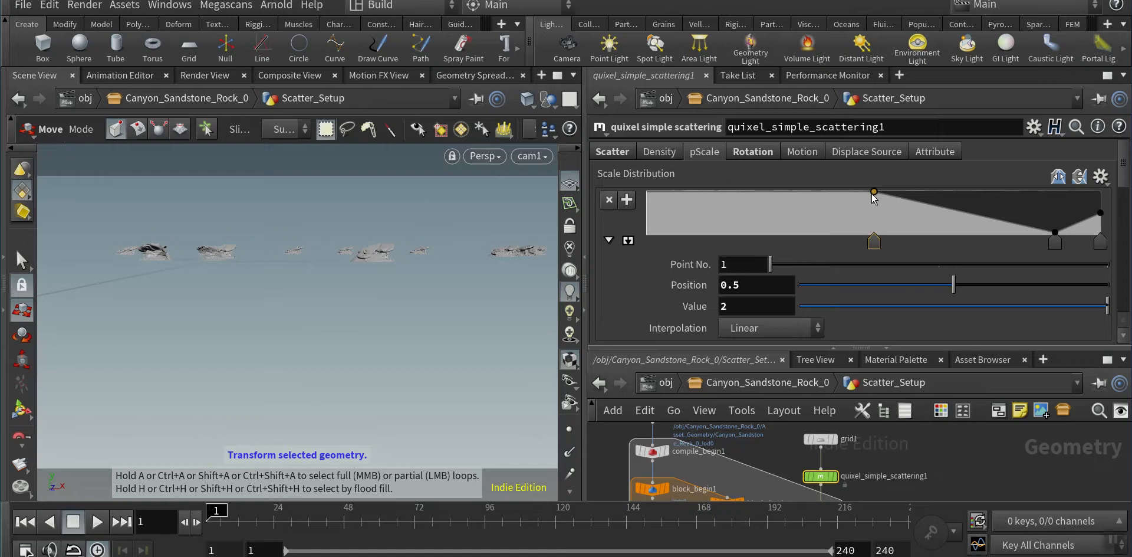
- Reshape the Scale Distribution ramp: first point at position about 0.42 and value 0.212, middle point raised, last point's value about 0.48
{"action": "left_click_drag", "start_coordinate": [874, 195], "coordinate": [838, 203]}
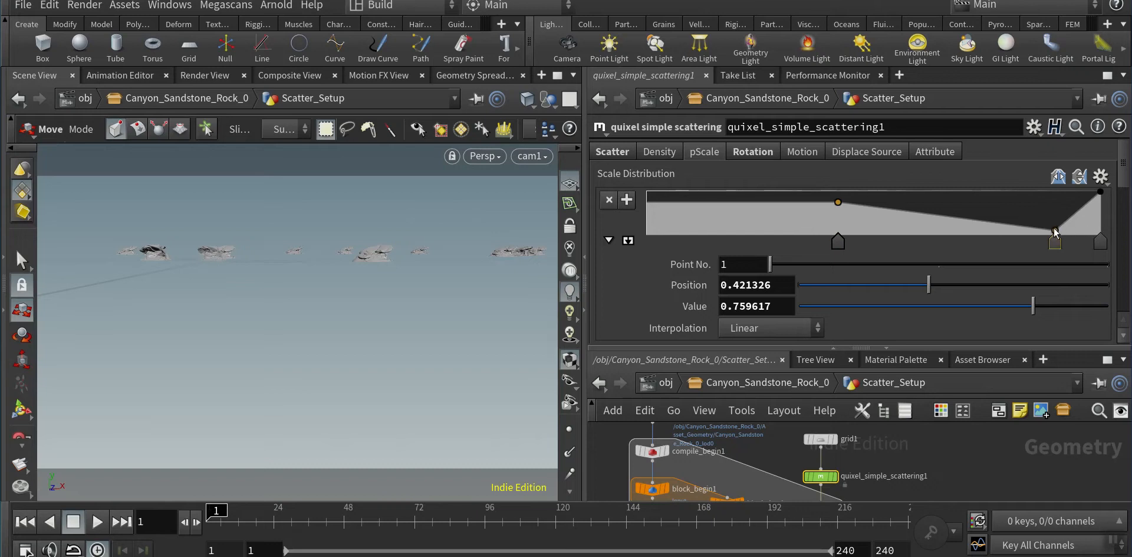
{"action": "left_click_drag", "start_coordinate": [1055, 230], "coordinate": [1102, 220]}
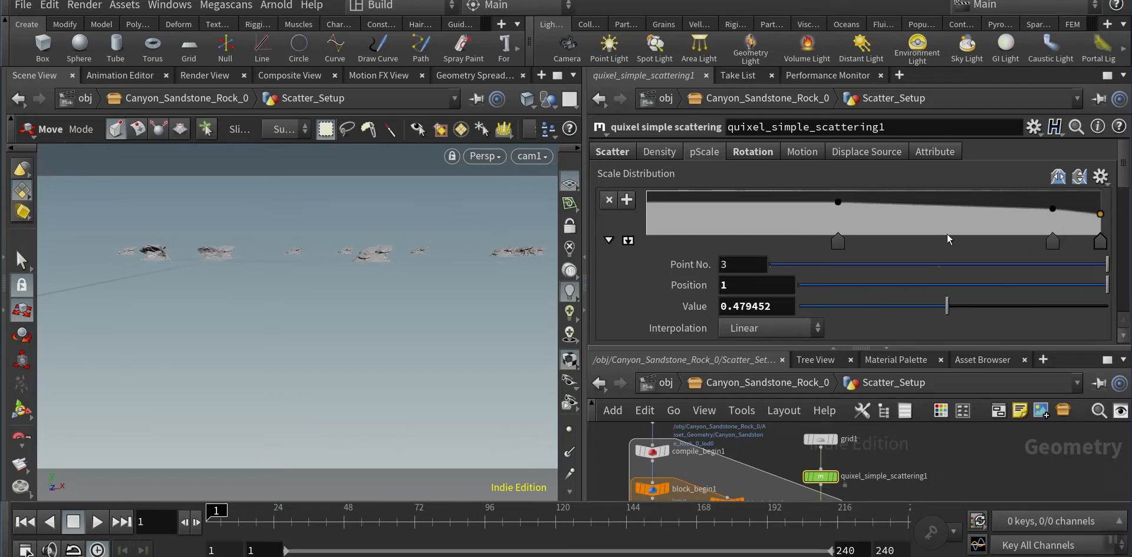
{"action": "left_click", "coordinate": [838, 201]}
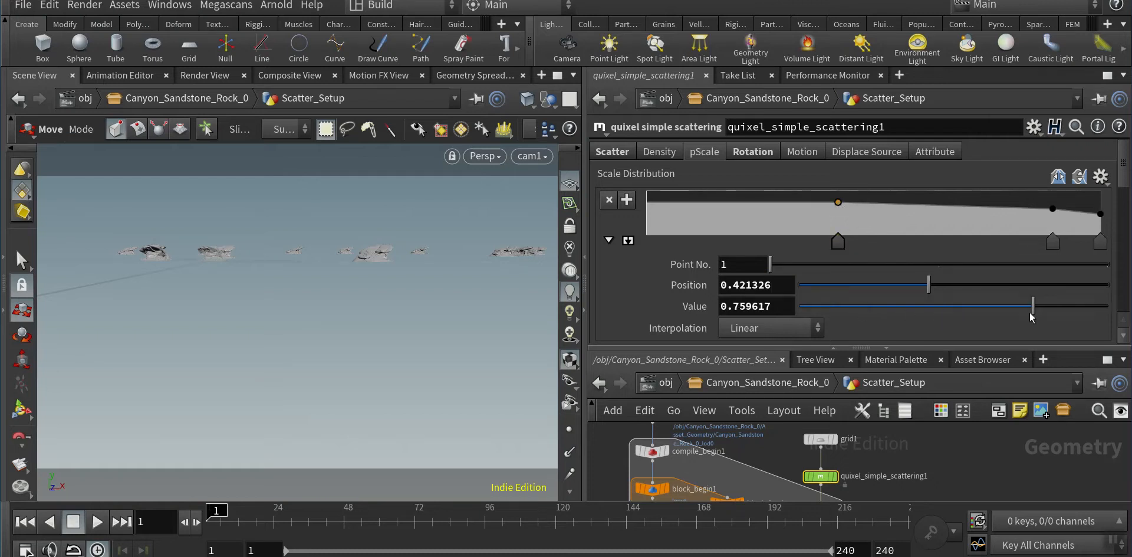
{"action": "left_click_drag", "start_coordinate": [1032, 317], "coordinate": [867, 275]}
- Set pScale Min to about 0.424, pScale Max to about 2.771 and pScale Seed to about 3.59
{"action": "scroll", "coordinate": [920, 278], "scroll_direction": "down", "scroll_amount": 3}
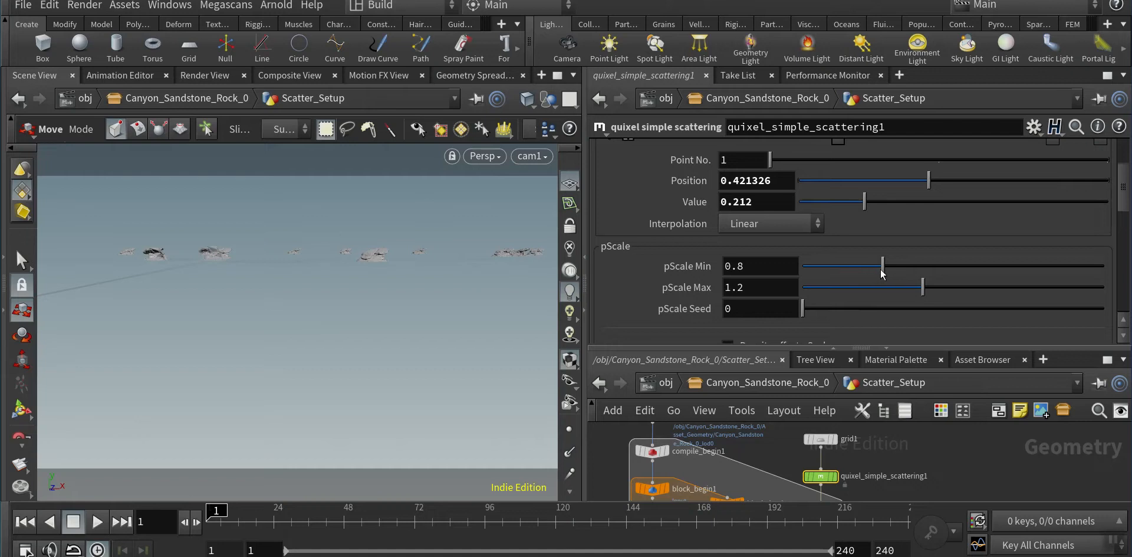
{"action": "left_click_drag", "start_coordinate": [882, 272], "coordinate": [845, 272]}
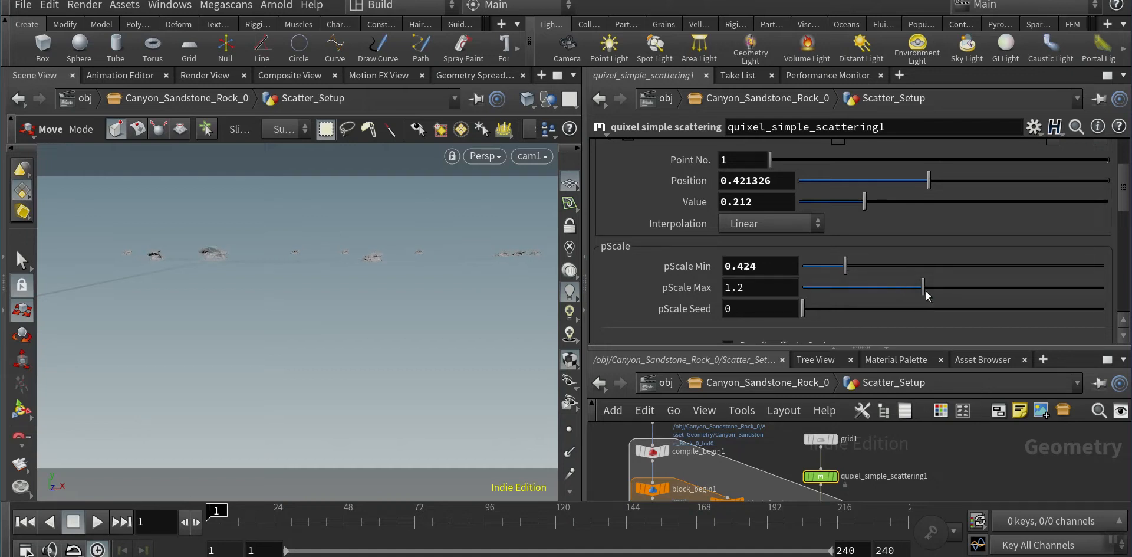
{"action": "left_click_drag", "start_coordinate": [924, 290], "coordinate": [1081, 287]}
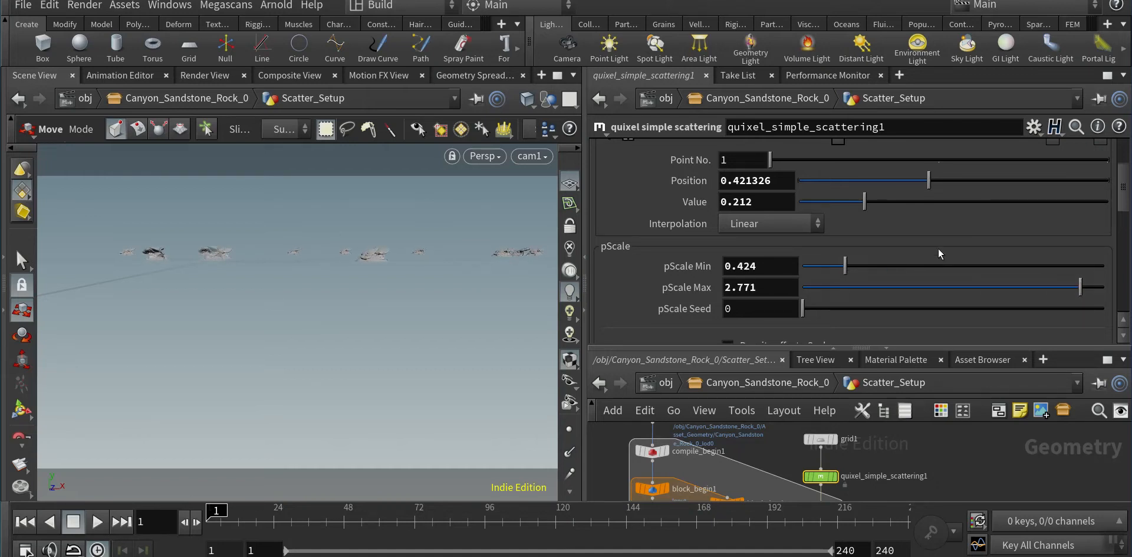
{"action": "left_click_drag", "start_coordinate": [802, 309], "coordinate": [911, 310]}
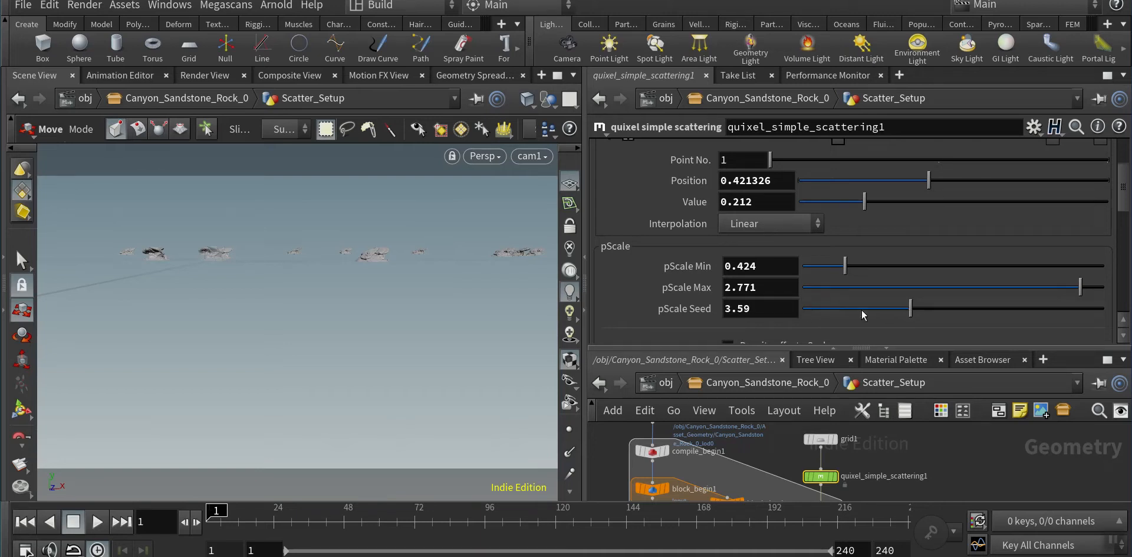
- Raise the Force Total Count of the scattered points to 50
{"action": "scroll", "coordinate": [770, 256], "scroll_direction": "down", "scroll_amount": 3}
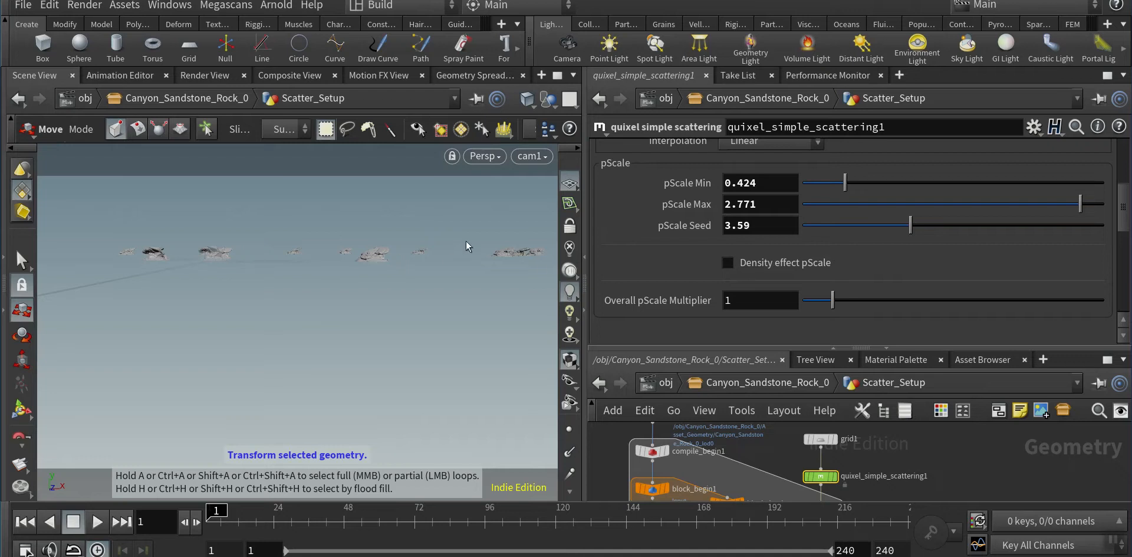
{"action": "scroll", "coordinate": [728, 199], "scroll_direction": "up", "scroll_amount": 4}
{"action": "scroll", "coordinate": [729, 199], "scroll_direction": "up", "scroll_amount": 2}
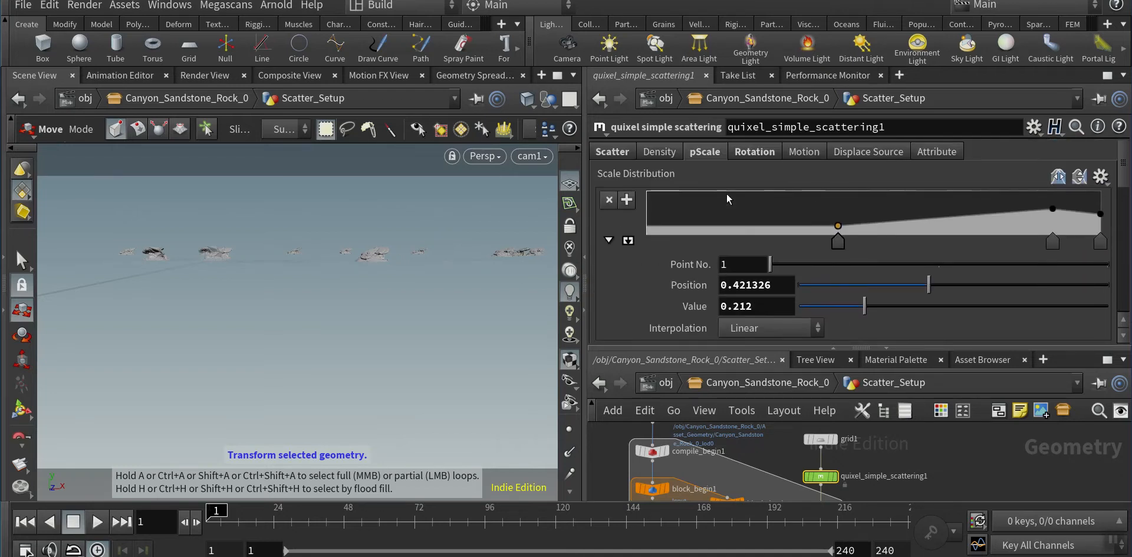
{"action": "scroll", "coordinate": [728, 199], "scroll_direction": "down", "scroll_amount": 1}
{"action": "scroll", "coordinate": [651, 157], "scroll_direction": "up", "scroll_amount": 1}
{"action": "left_click", "coordinate": [649, 153]}
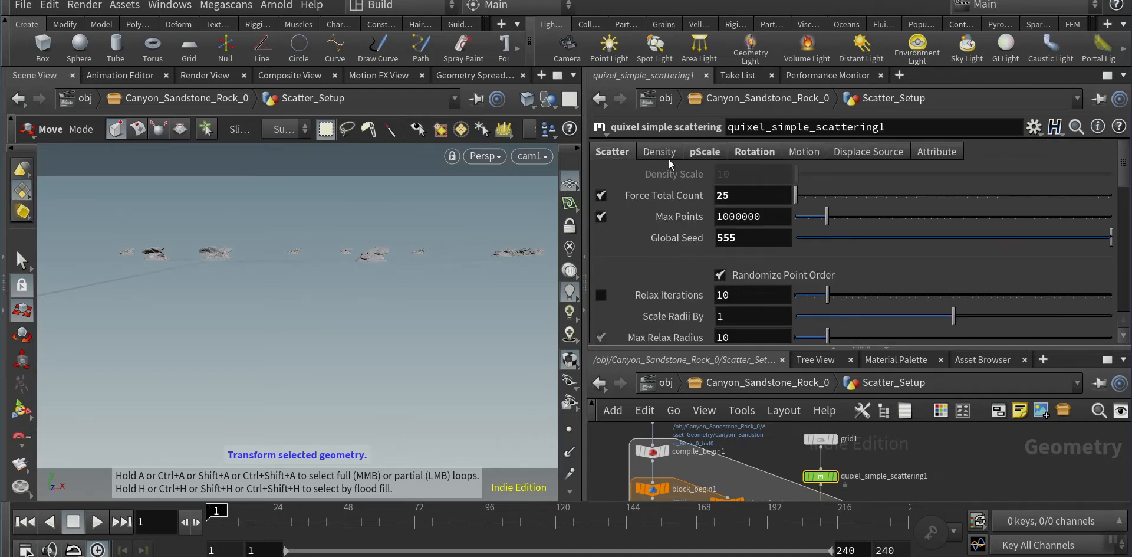
{"action": "double_click", "coordinate": [754, 198]}
{"action": "type", "text": "5"}
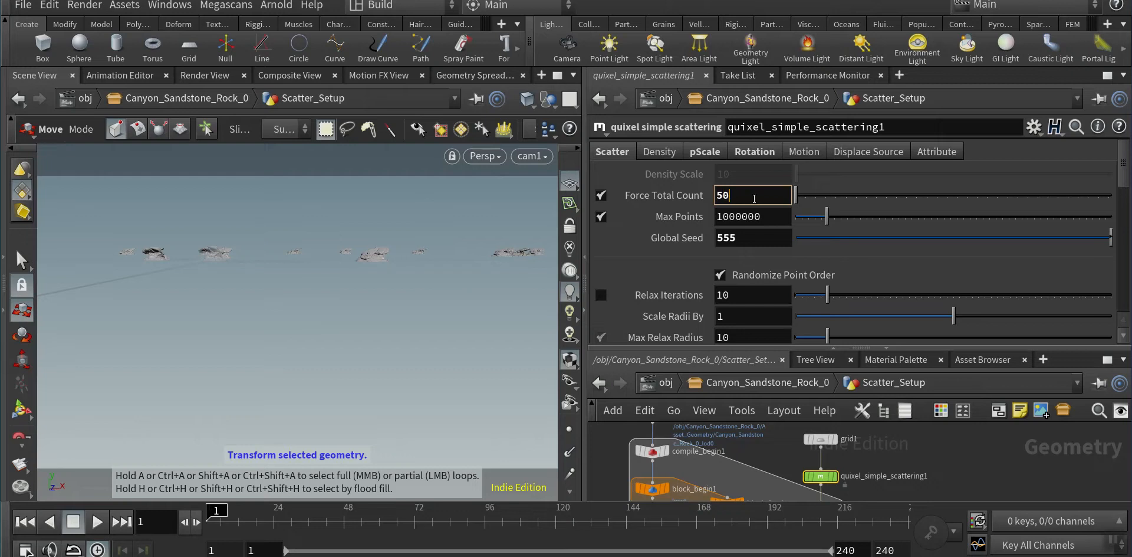
{"action": "left_click", "coordinate": [769, 218]}
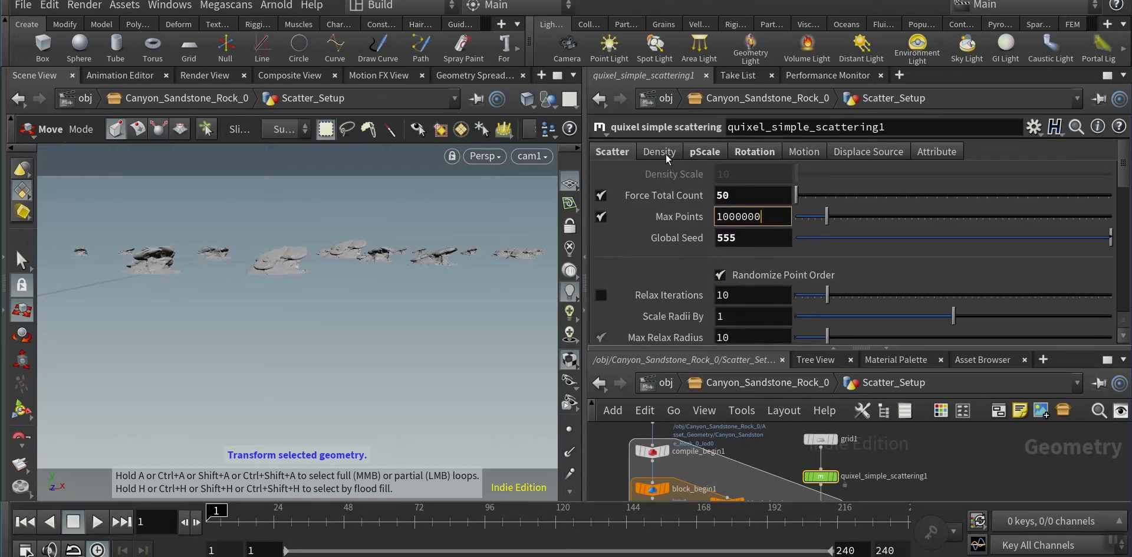
- Narrow the random scale range to a pScale Min of about 0.618 and a pScale Max of about 1.218
{"action": "left_click", "coordinate": [660, 152]}
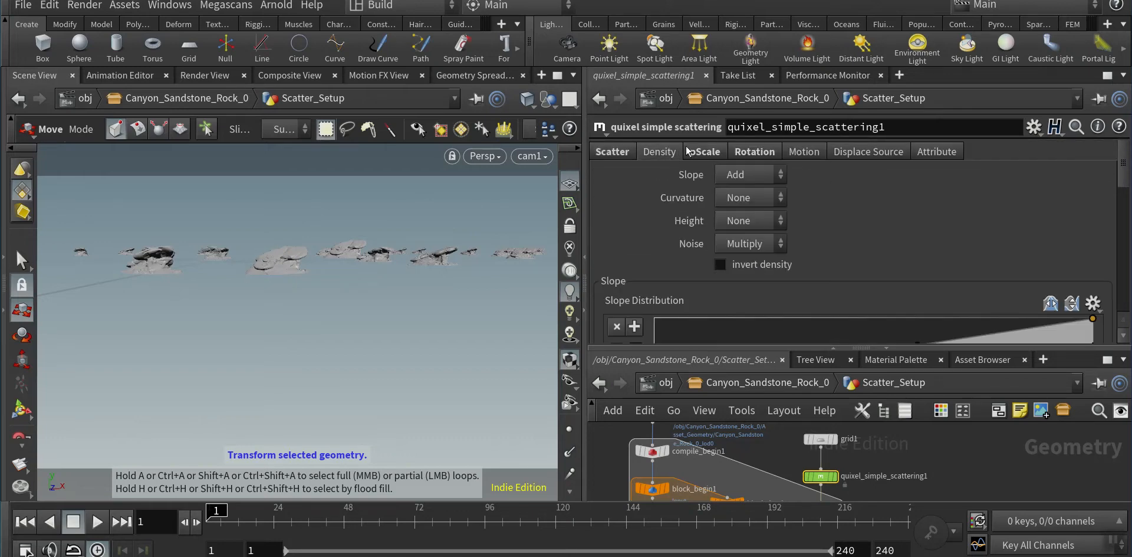
{"action": "left_click", "coordinate": [689, 152]}
{"action": "scroll", "coordinate": [775, 292], "scroll_direction": "down", "scroll_amount": 4}
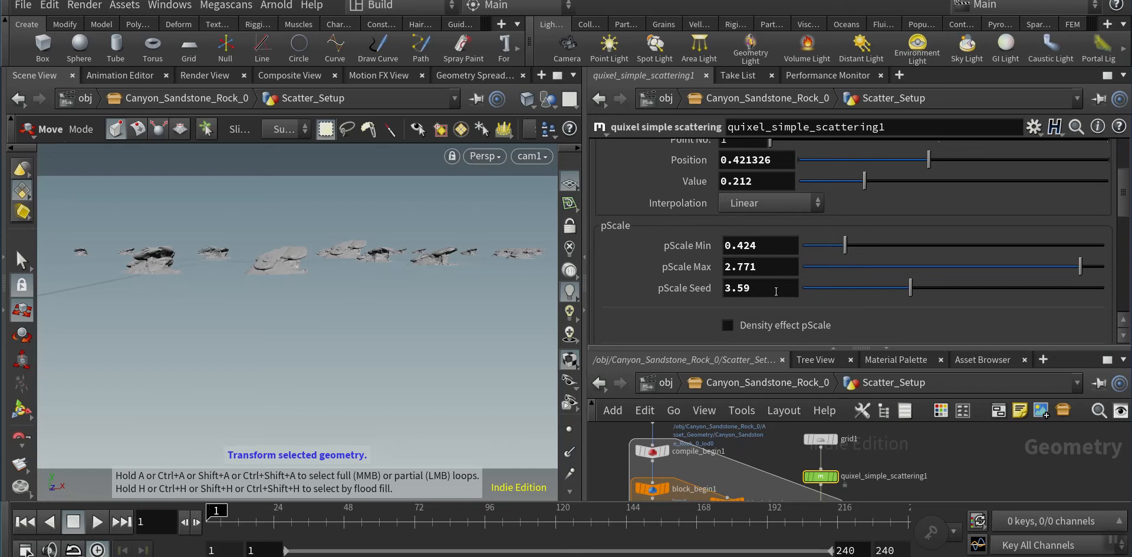
{"action": "left_click_drag", "start_coordinate": [842, 251], "coordinate": [864, 245]}
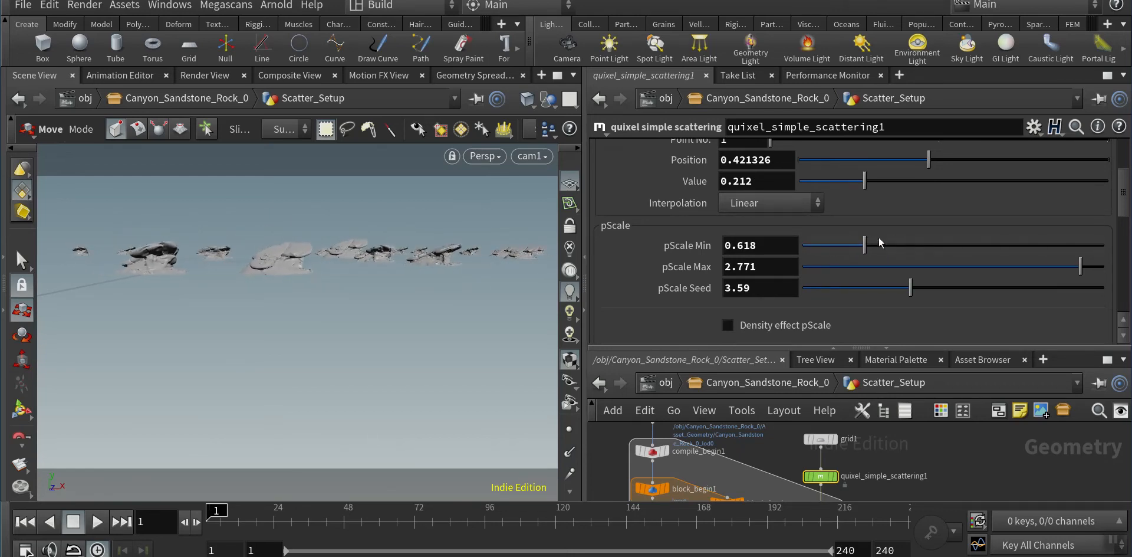
{"action": "left_click_drag", "start_coordinate": [1077, 270], "coordinate": [926, 268]}
{"action": "scroll", "coordinate": [905, 296], "scroll_direction": "down", "scroll_amount": 3}
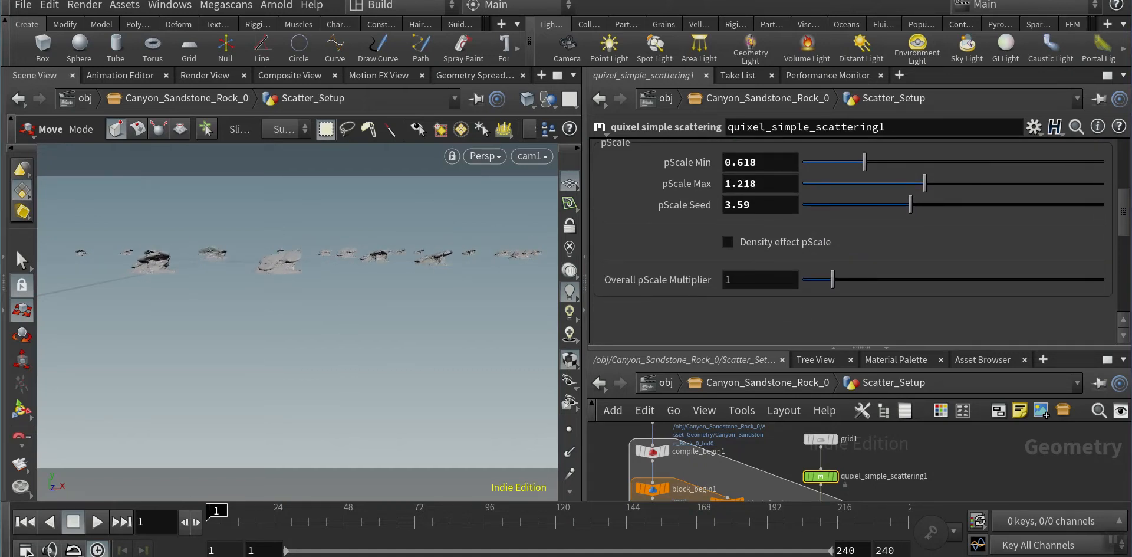
{"action": "scroll", "coordinate": [880, 216], "scroll_direction": "up", "scroll_amount": 8}
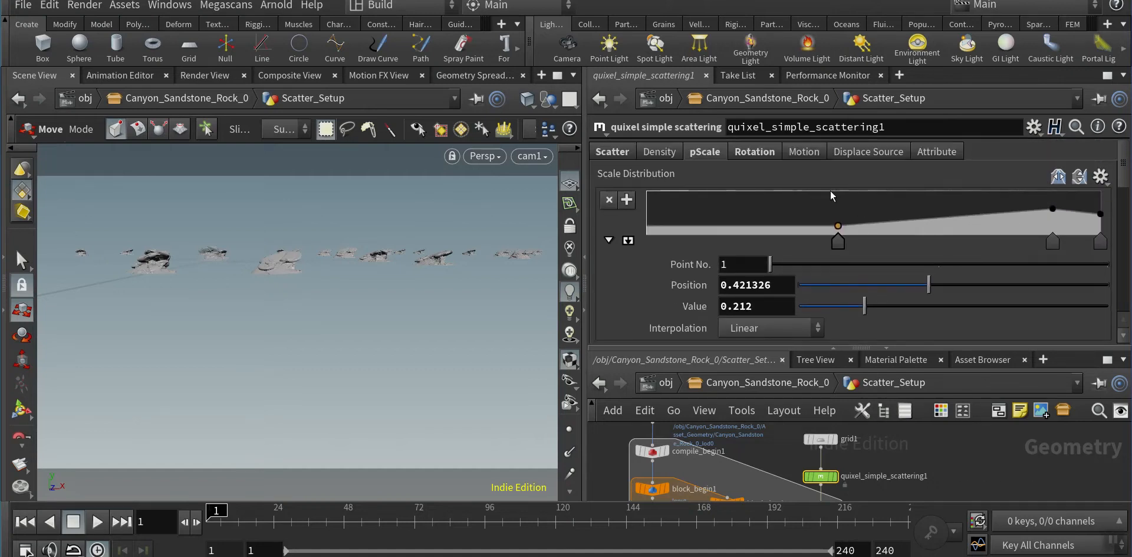
- Review the Displace Source, Motion and Attribute settings of the quixel_simple_scattering1 node
{"action": "left_click", "coordinate": [866, 155]}
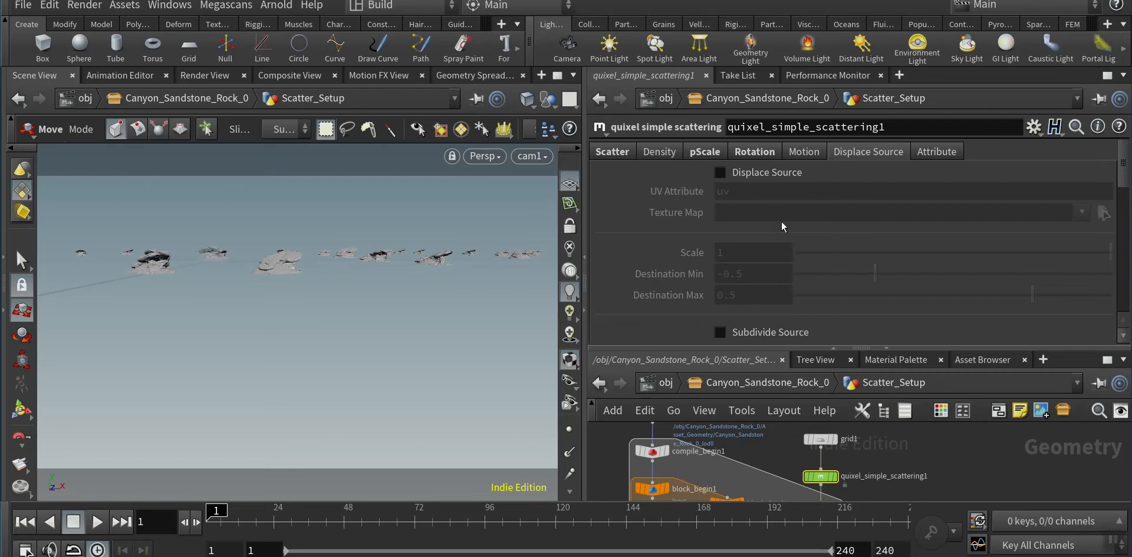
{"action": "left_click", "coordinate": [816, 154]}
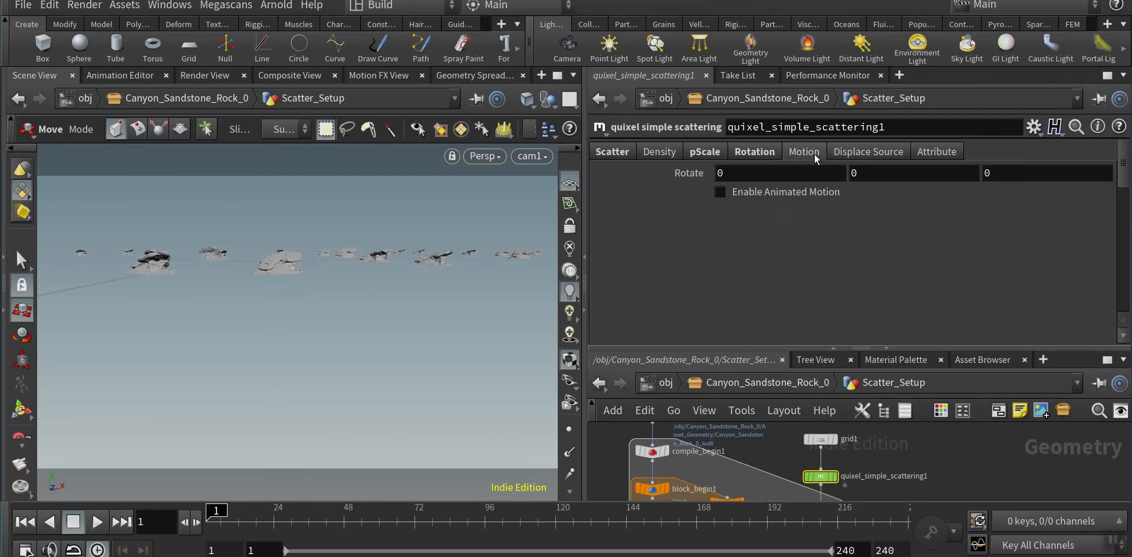
{"action": "left_click", "coordinate": [944, 156]}
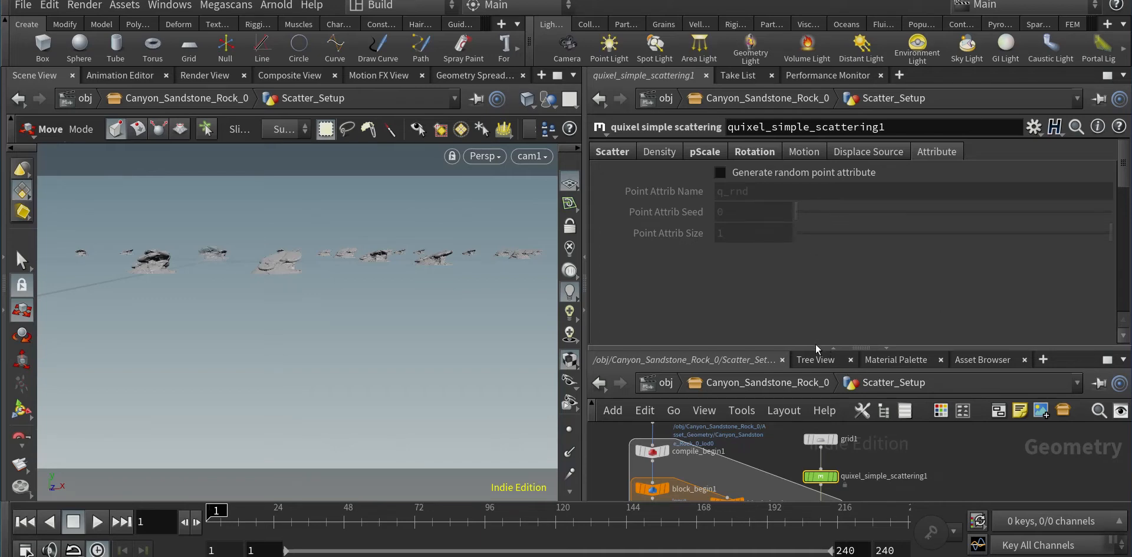
- Enlarge the network view and inspect the copytopoints1 and compile_end1 nodes in Scatter_Setup
{"action": "left_click_drag", "start_coordinate": [817, 348], "coordinate": [820, 242]}
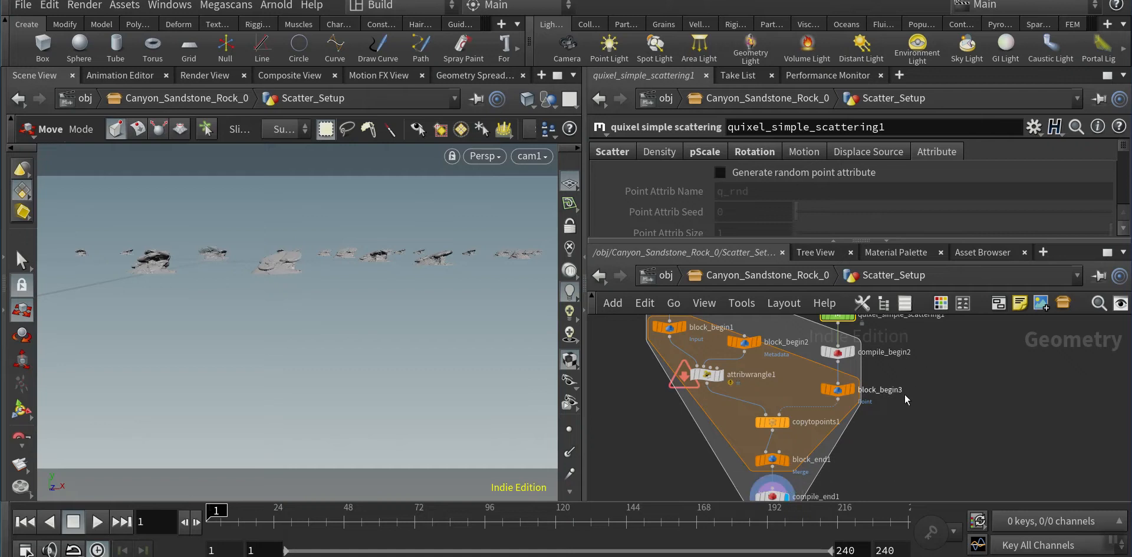
{"action": "middle_click_drag", "start_coordinate": [905, 402], "coordinate": [866, 437]}
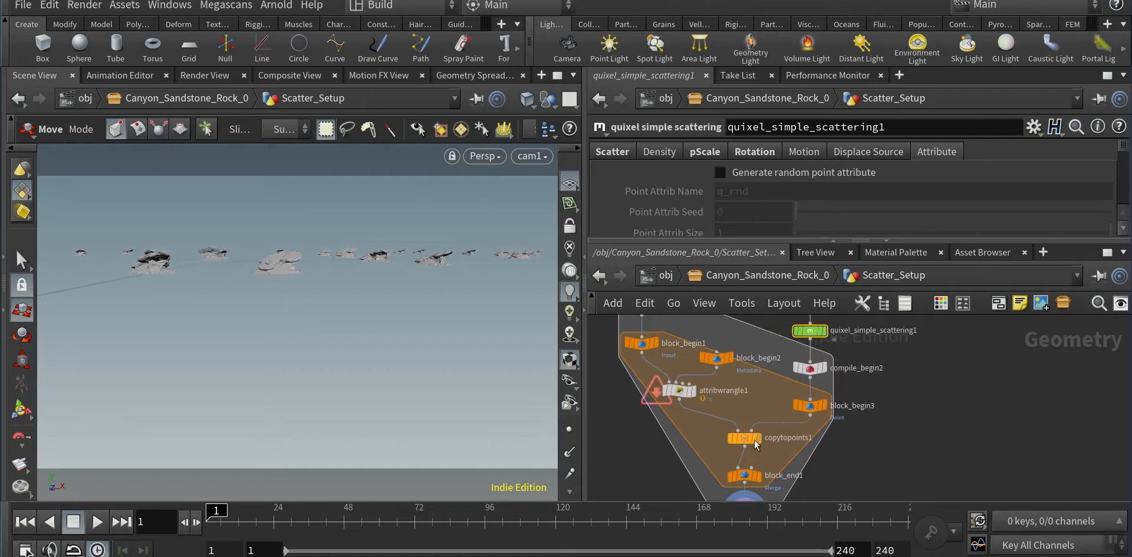
{"action": "left_click", "coordinate": [750, 441]}
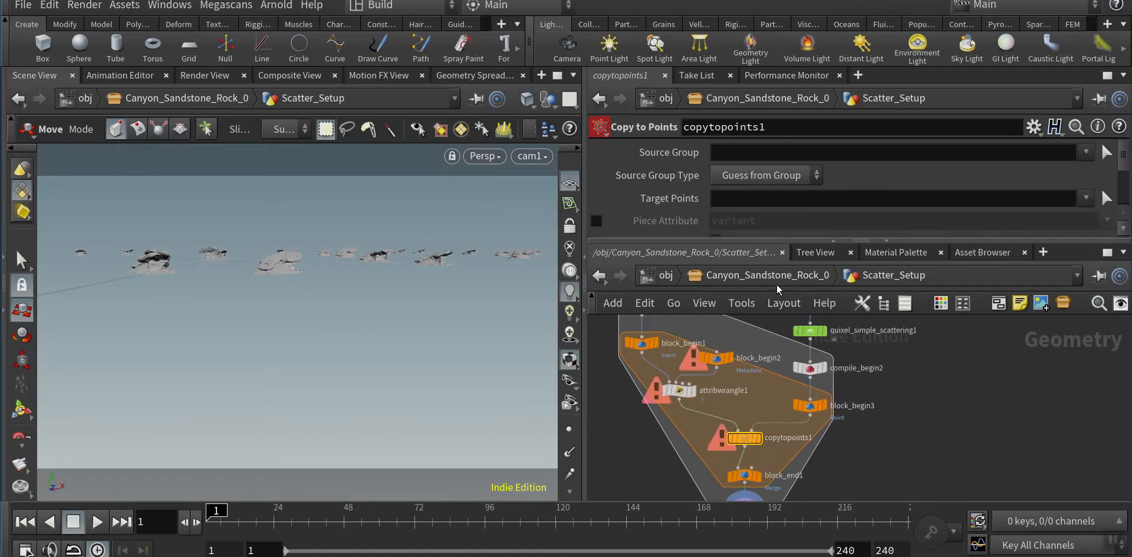
{"action": "middle_click_drag", "start_coordinate": [750, 441], "coordinate": [786, 357]}
{"action": "left_click", "coordinate": [789, 430]}
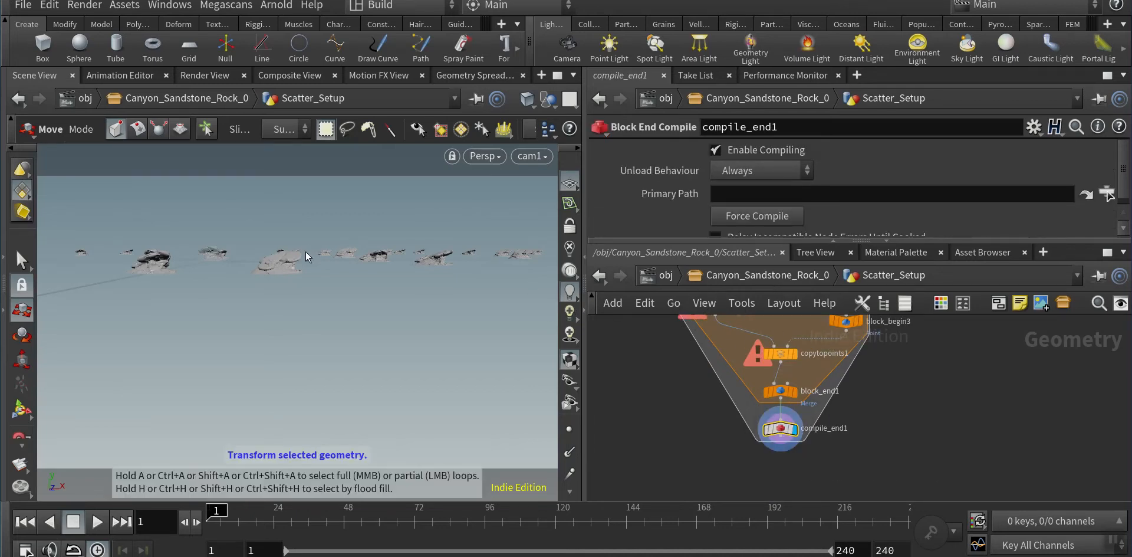
- Go up to the rock's subnetwork and open the Canyon_Sandstone_Rock_0 Arnold material network inside Asset_Material
{"action": "left_click", "coordinate": [771, 279]}
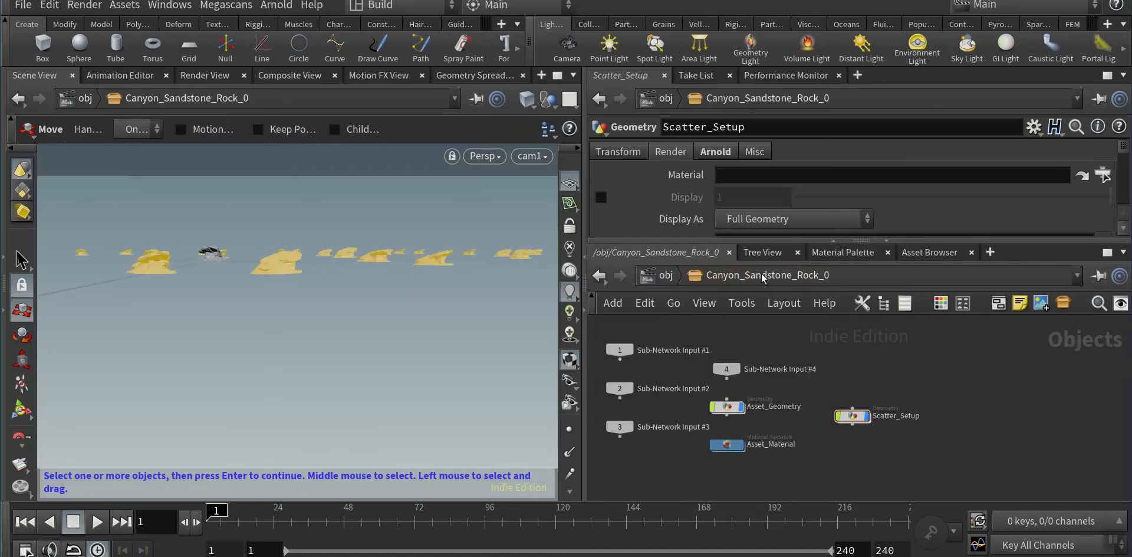
{"action": "double_click", "coordinate": [729, 444]}
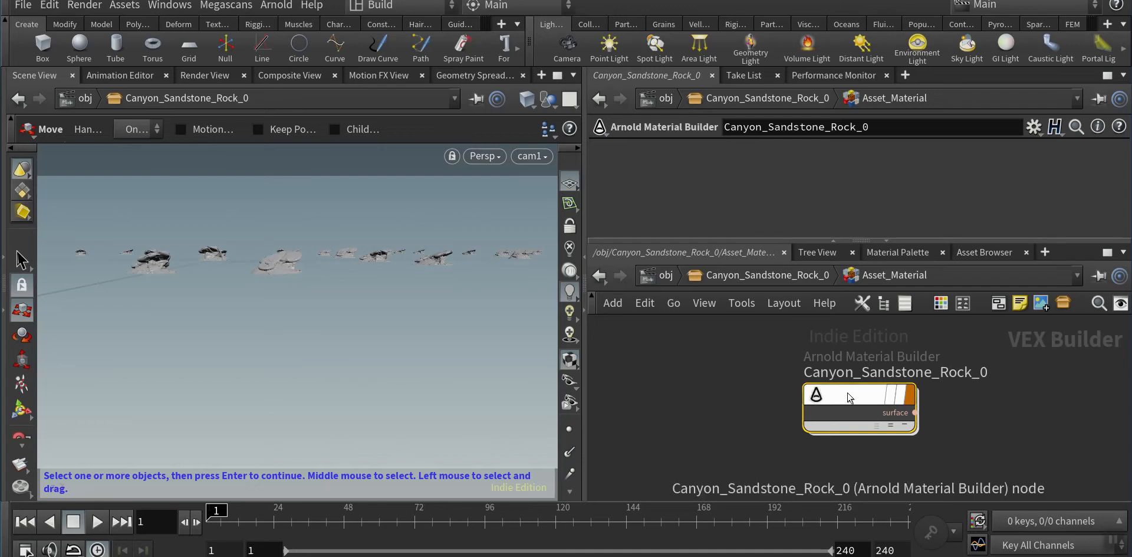
{"action": "left_click_drag", "start_coordinate": [849, 396], "coordinate": [740, 367]}
{"action": "double_click", "coordinate": [740, 367]}
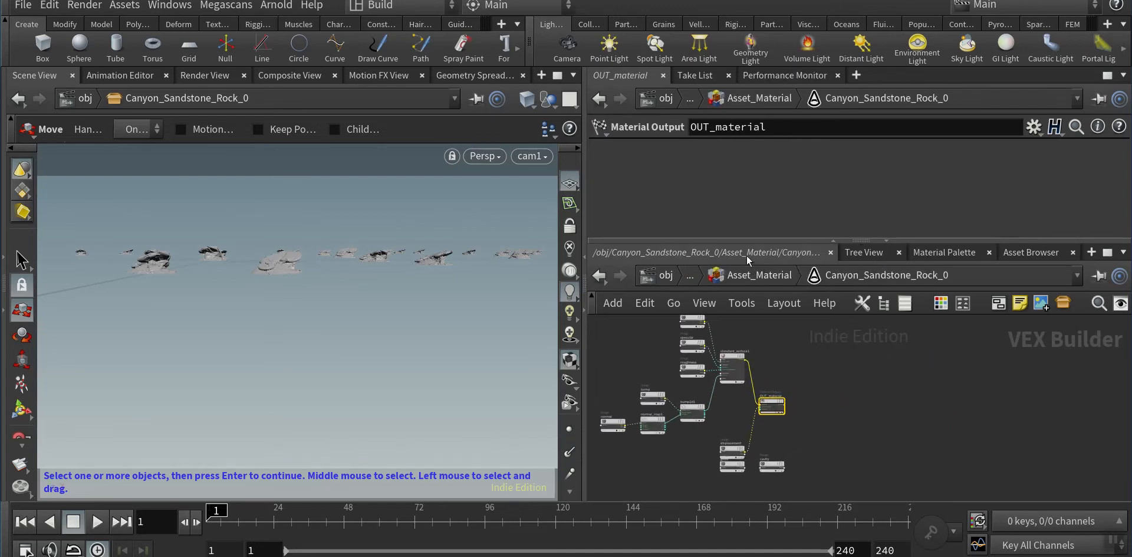
{"action": "scroll", "coordinate": [838, 398], "scroll_direction": "up", "scroll_amount": 5}
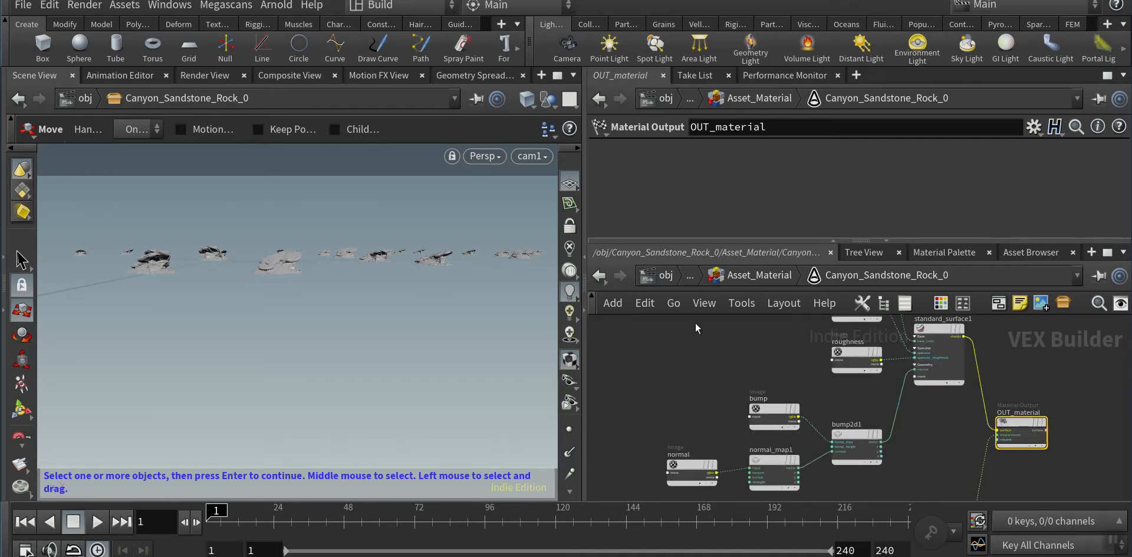
{"action": "middle_click_drag", "start_coordinate": [932, 429], "coordinate": [801, 449]}
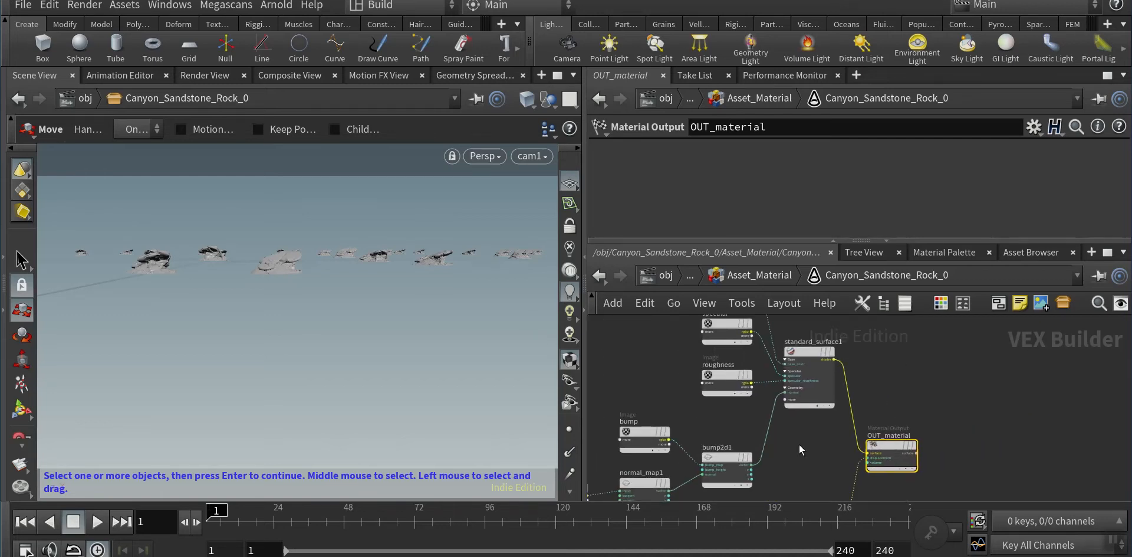
- Inspect the standard_surface1 shader and the albedo, specular, roughness and bump image nodes of the rock material
{"action": "left_click", "coordinate": [807, 354]}
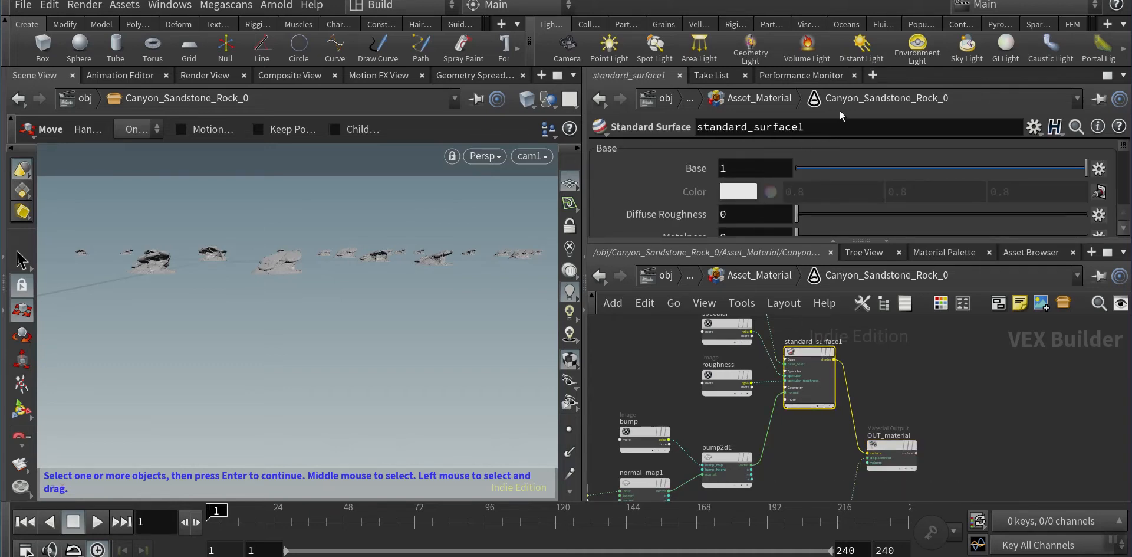
{"action": "middle_click_drag", "start_coordinate": [901, 360], "coordinate": [914, 449]}
{"action": "mouse_move", "coordinate": [739, 363]}
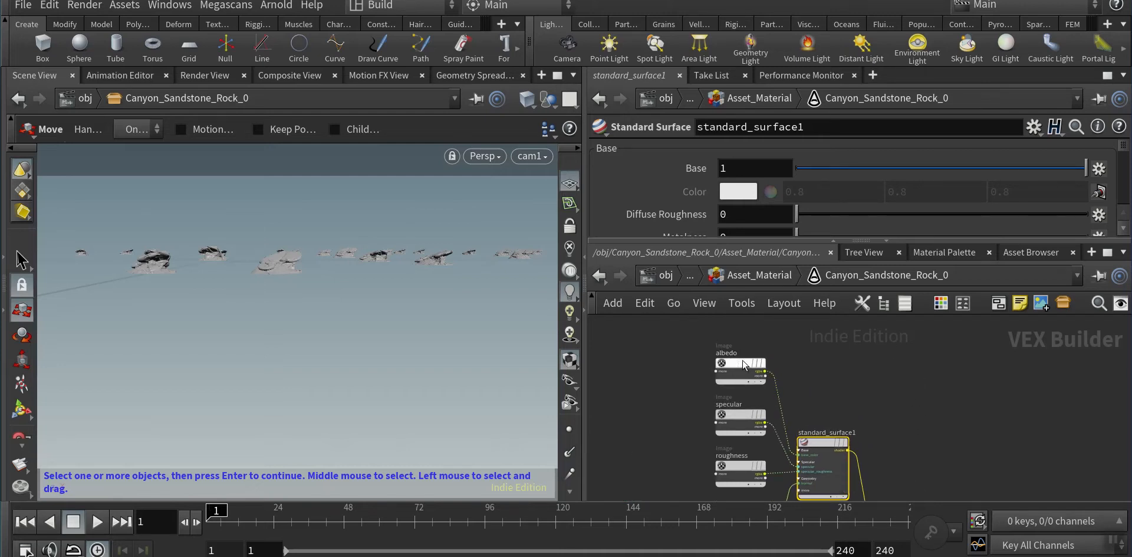
{"action": "left_click", "coordinate": [741, 366]}
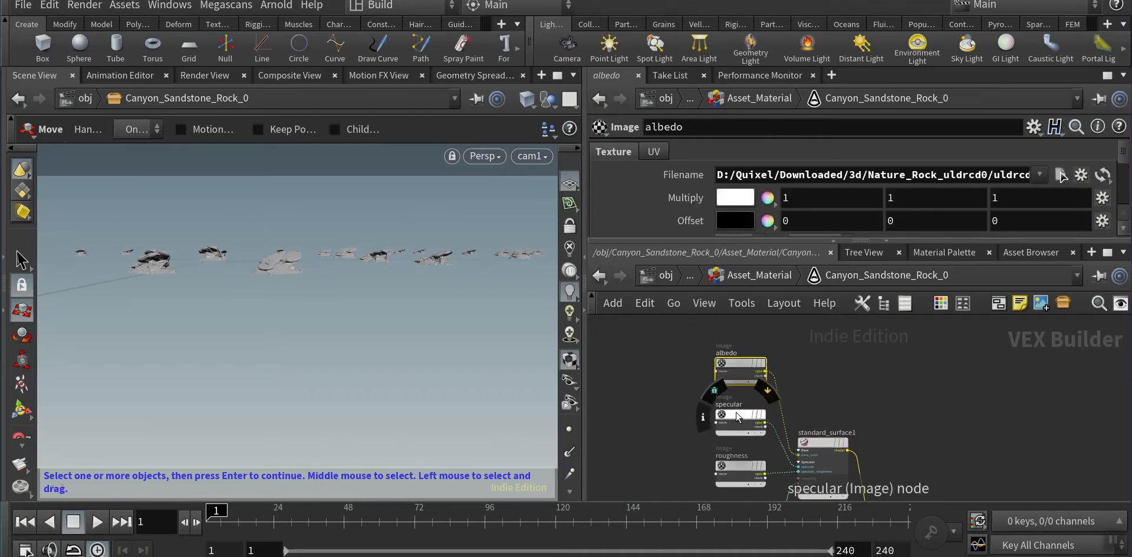
{"action": "left_click", "coordinate": [738, 420]}
{"action": "left_click", "coordinate": [738, 470]}
{"action": "middle_click_drag", "start_coordinate": [640, 428], "coordinate": [671, 307]}
{"action": "left_click", "coordinate": [672, 387]}
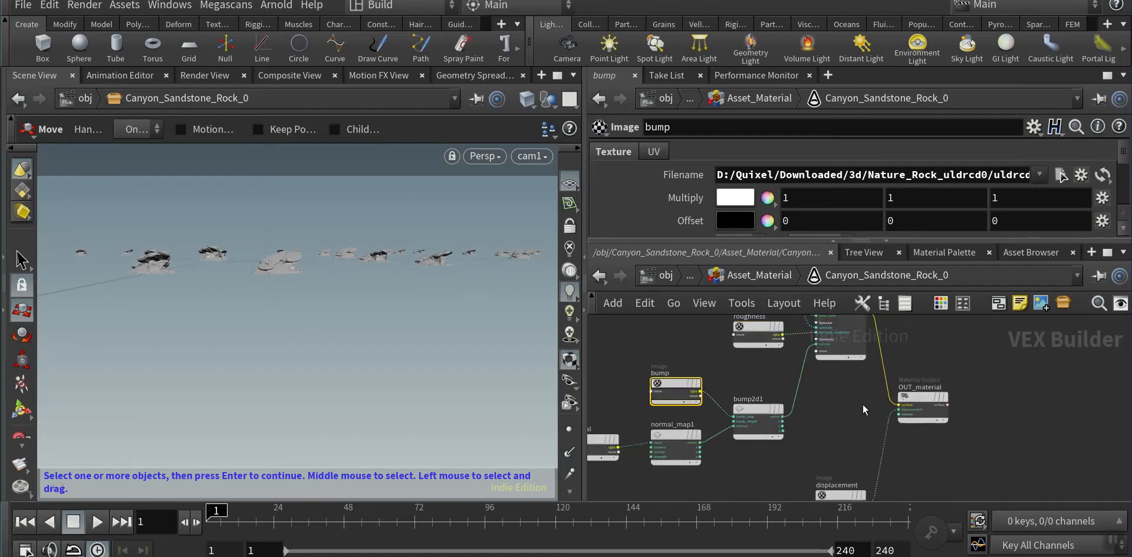
- Inspect the displacement, gloss and cavity image nodes, moving the gloss node clear of the displacement node
{"action": "middle_click_drag", "start_coordinate": [939, 409], "coordinate": [955, 361]}
{"action": "left_click", "coordinate": [858, 454]}
{"action": "middle_click_drag", "start_coordinate": [770, 439], "coordinate": [773, 398]}
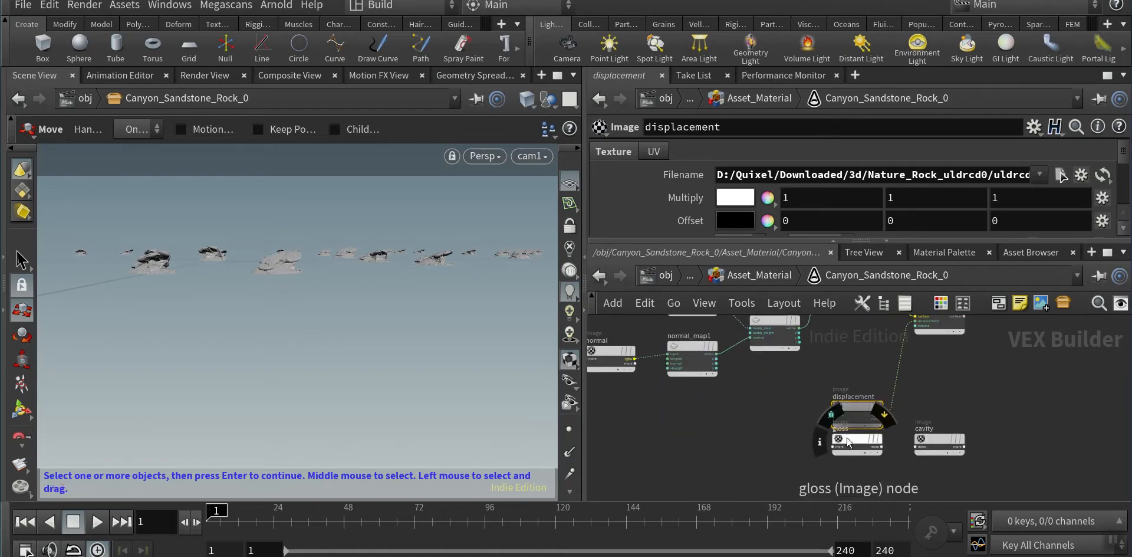
{"action": "left_click_drag", "start_coordinate": [862, 439], "coordinate": [767, 441]}
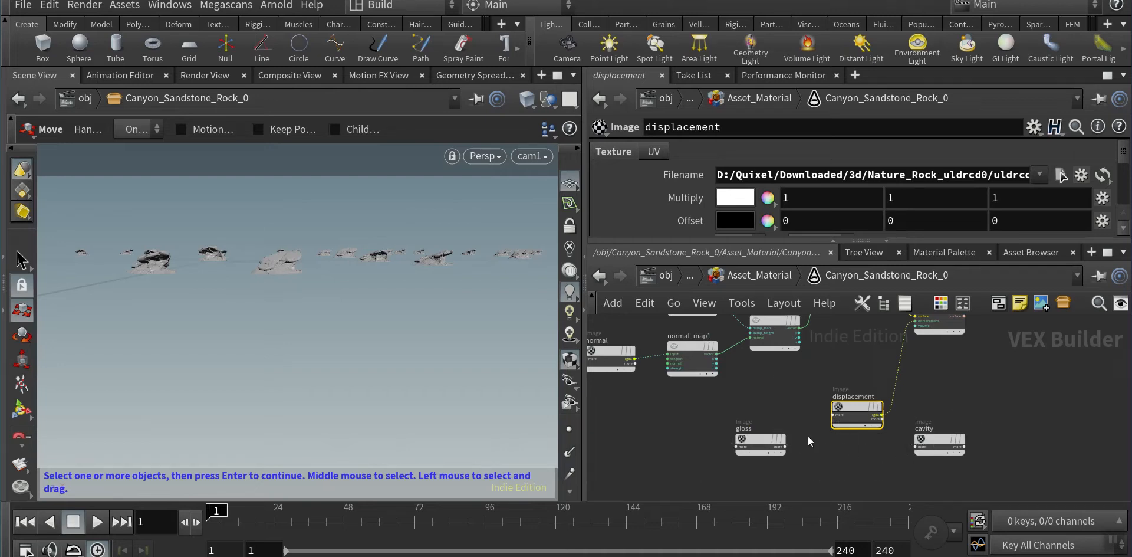
{"action": "left_click", "coordinate": [761, 439]}
{"action": "left_click", "coordinate": [939, 441]}
{"action": "middle_click_drag", "start_coordinate": [770, 409], "coordinate": [766, 469]}
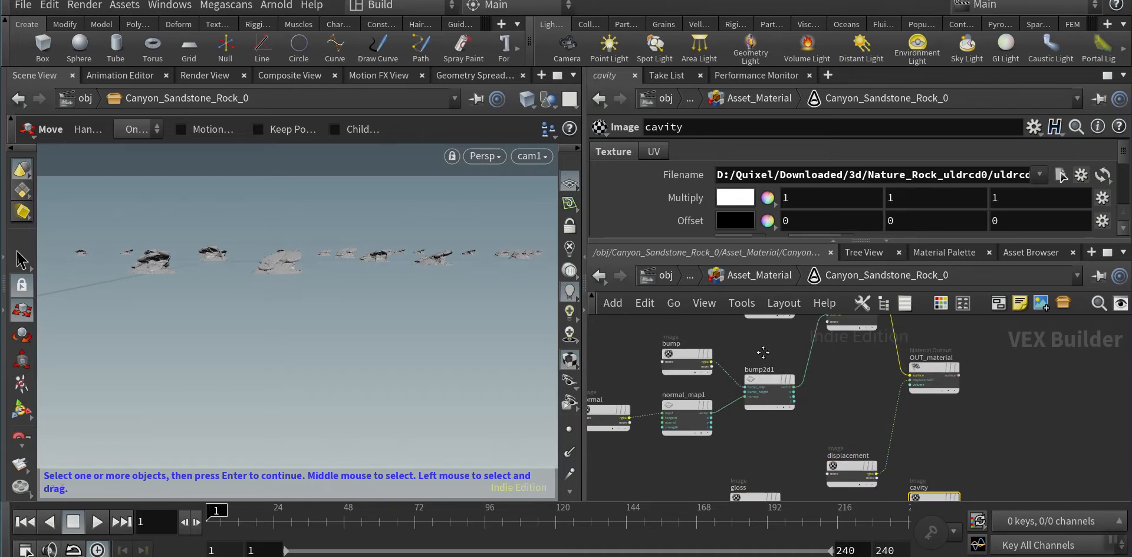
- Expand the standard_surface1 node to list all its inputs and move the overlapping displacement node clear of it
{"action": "middle_click_drag", "start_coordinate": [764, 352], "coordinate": [726, 446]}
{"action": "scroll", "coordinate": [817, 430], "scroll_direction": "up", "scroll_amount": 5}
{"action": "scroll", "coordinate": [826, 446], "scroll_direction": "up", "scroll_amount": 2}
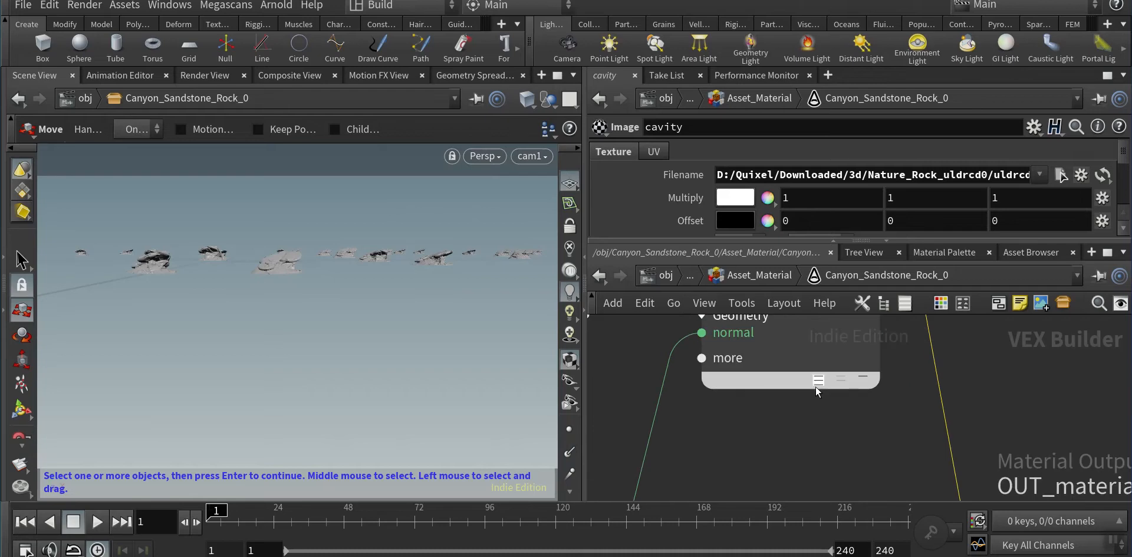
{"action": "left_click", "coordinate": [817, 382]}
{"action": "scroll", "coordinate": [900, 391], "scroll_direction": "down", "scroll_amount": 1}
{"action": "middle_click_drag", "start_coordinate": [899, 392], "coordinate": [879, 220]}
{"action": "scroll", "coordinate": [892, 420], "scroll_direction": "down", "scroll_amount": 4}
{"action": "scroll", "coordinate": [849, 425], "scroll_direction": "up", "scroll_amount": 1}
{"action": "middle_click", "coordinate": [848, 424]}
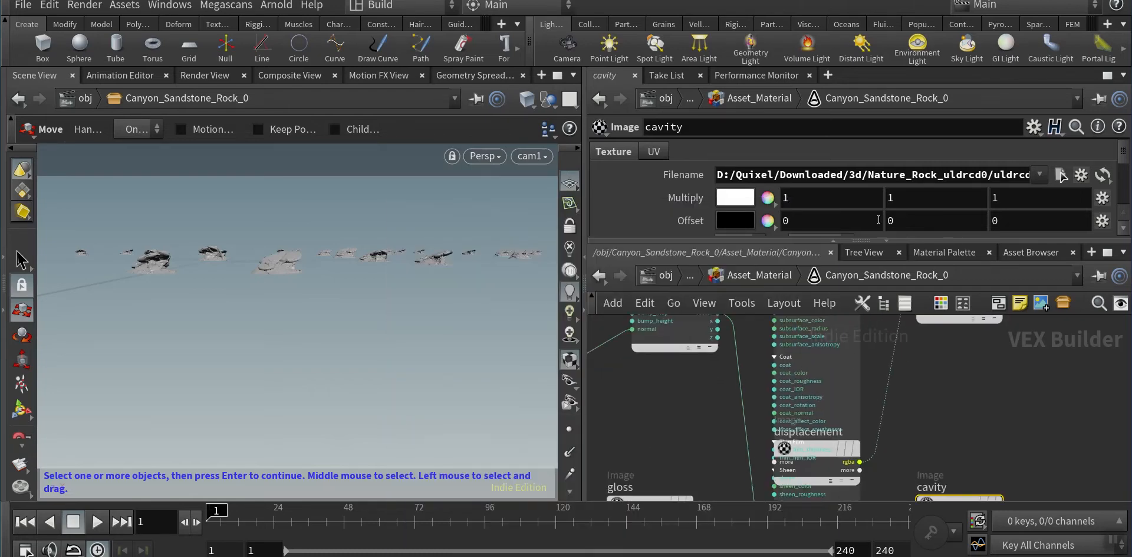
{"action": "left_click_drag", "start_coordinate": [816, 450], "coordinate": [1074, 425]}
- Examine the full input list of standard_surface1 and the bump and normal map nodes feeding it
{"action": "middle_click_drag", "start_coordinate": [956, 442], "coordinate": [941, 305]}
{"action": "middle_click_drag", "start_coordinate": [886, 457], "coordinate": [877, 307]}
{"action": "scroll", "coordinate": [810, 370], "scroll_direction": "up", "scroll_amount": 3}
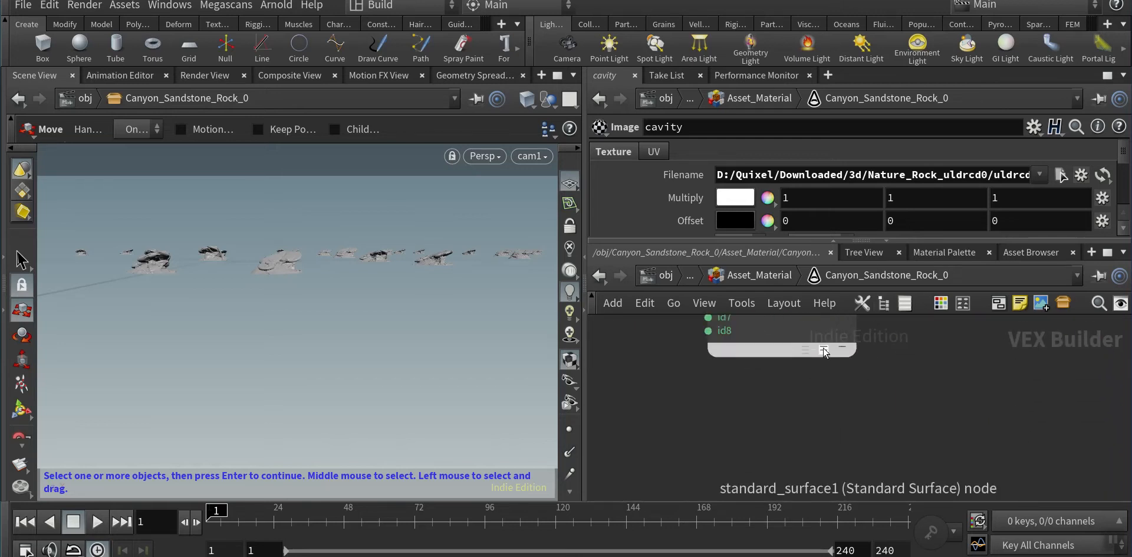
{"action": "scroll", "coordinate": [892, 347], "scroll_direction": "up", "scroll_amount": 2}
{"action": "middle_click_drag", "start_coordinate": [892, 345], "coordinate": [866, 458]}
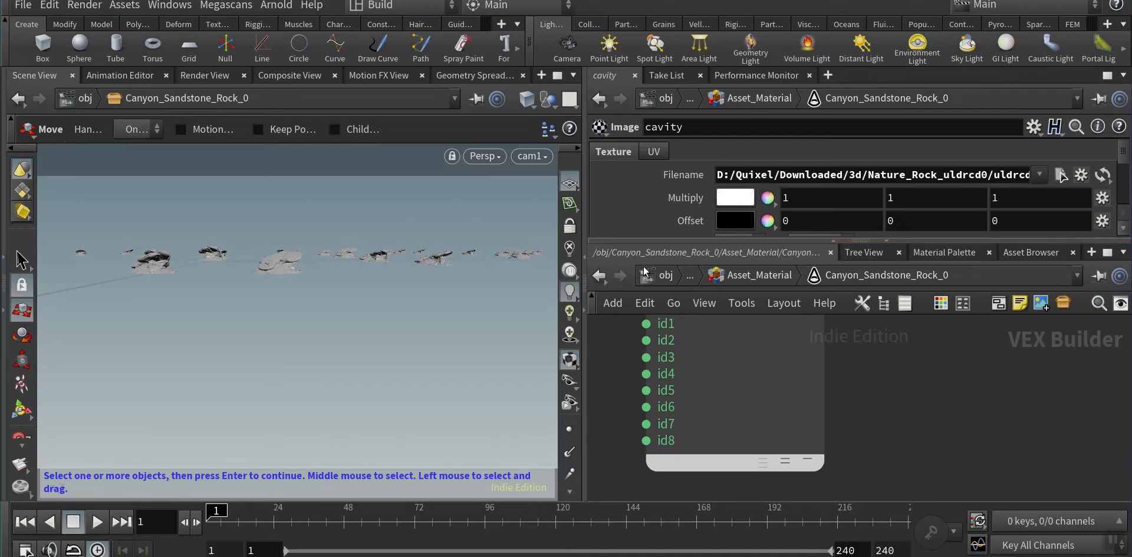
{"action": "middle_click_drag", "start_coordinate": [645, 272], "coordinate": [631, 413]}
{"action": "scroll", "coordinate": [631, 408], "scroll_direction": "down", "scroll_amount": 4}
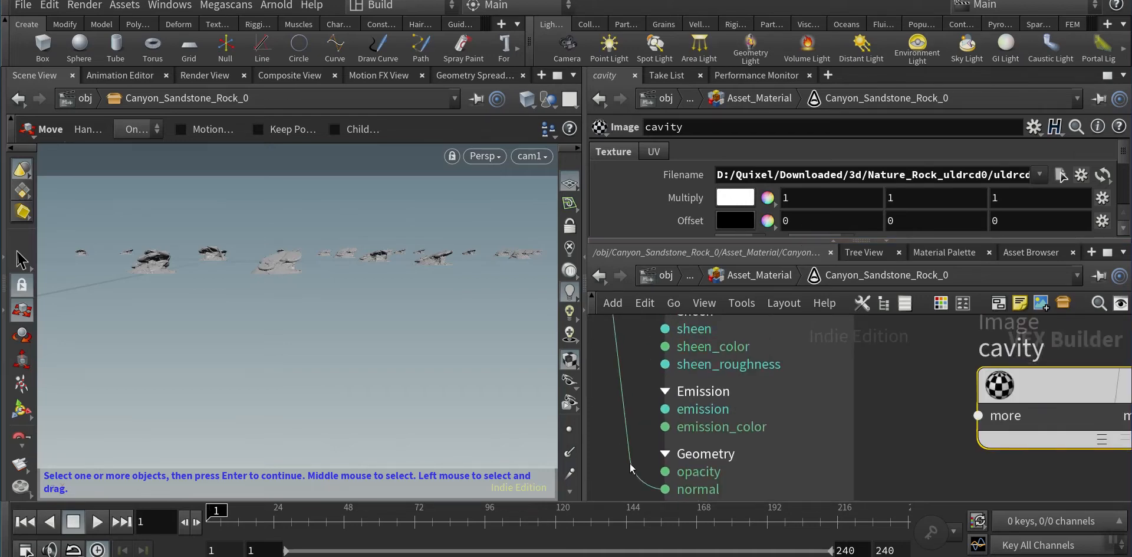
{"action": "middle_click_drag", "start_coordinate": [767, 439], "coordinate": [767, 471]}
{"action": "middle_click_drag", "start_coordinate": [765, 397], "coordinate": [795, 467]}
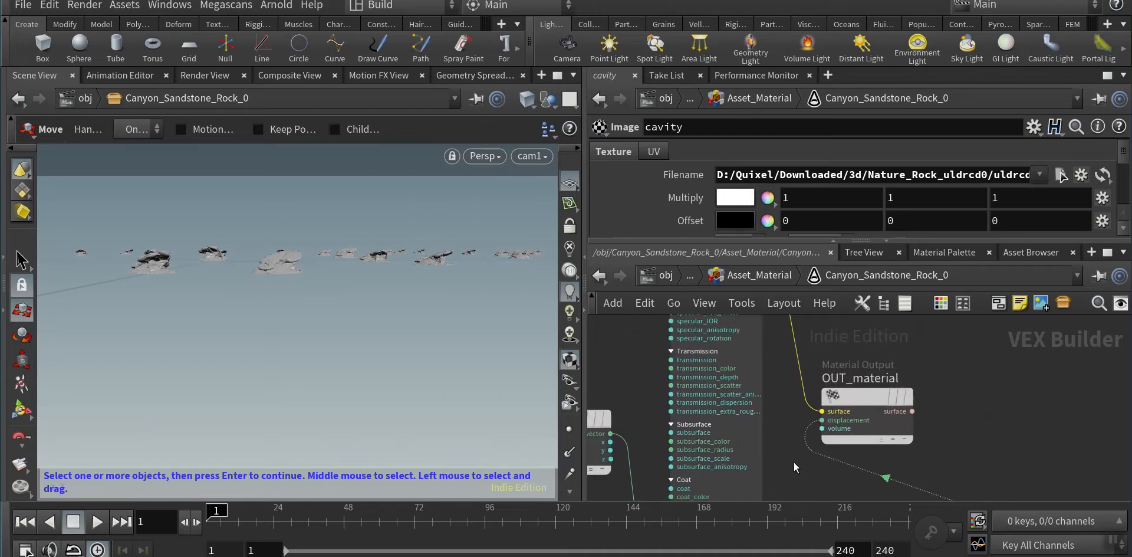
{"action": "middle_click_drag", "start_coordinate": [780, 385], "coordinate": [780, 453]}
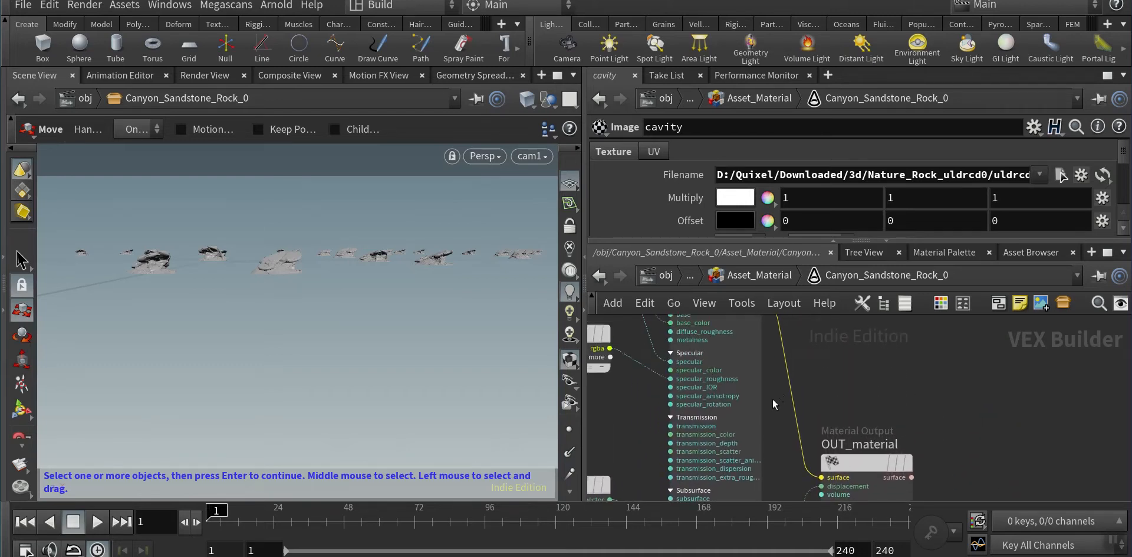
{"action": "middle_click_drag", "start_coordinate": [661, 396], "coordinate": [715, 336]}
{"action": "middle_click_drag", "start_coordinate": [680, 443], "coordinate": [870, 405]}
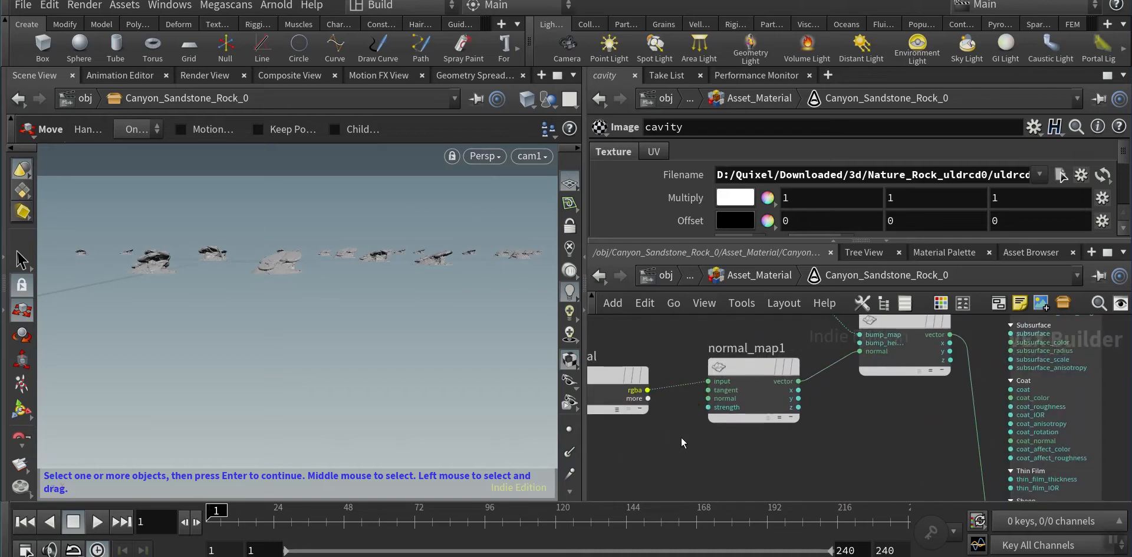
{"action": "middle_click_drag", "start_coordinate": [681, 438], "coordinate": [704, 442]}
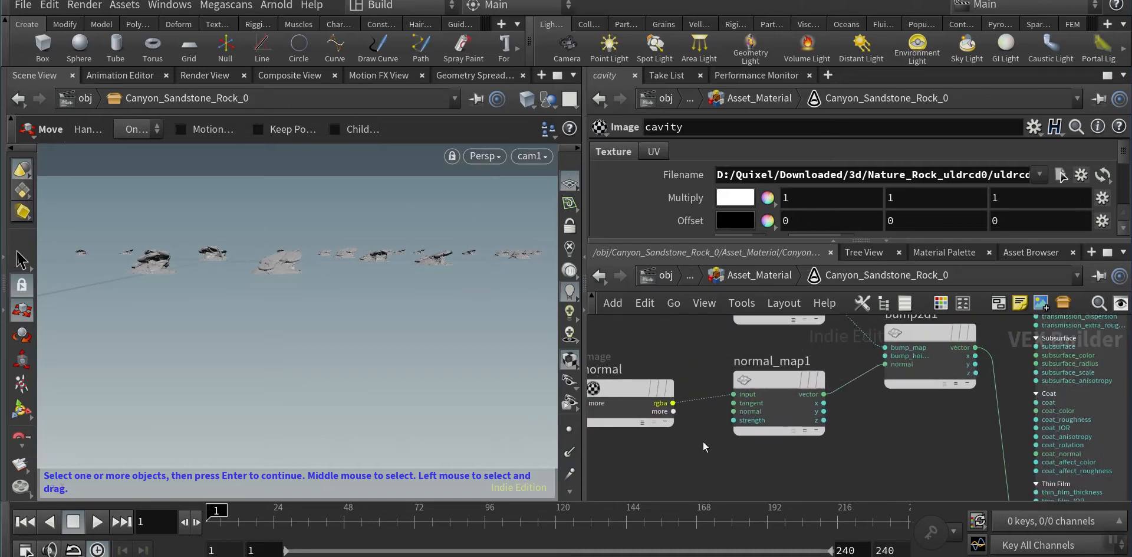
- Check the settings of the normal_map1 node and look over the rock material's whole shader network
{"action": "left_click", "coordinate": [774, 382]}
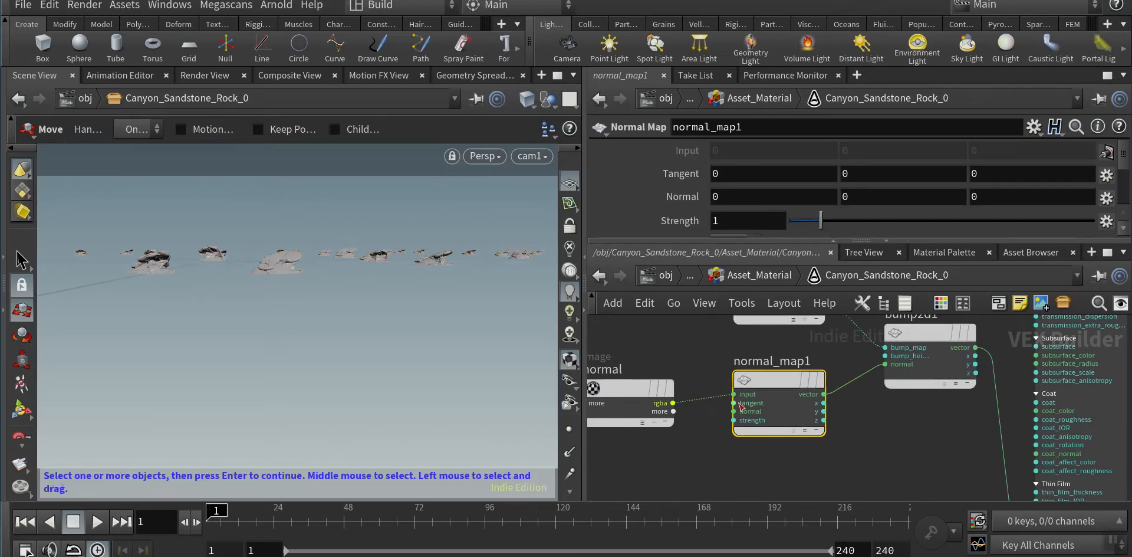
{"action": "middle_click_drag", "start_coordinate": [908, 436], "coordinate": [723, 307]}
{"action": "middle_click_drag", "start_coordinate": [778, 397], "coordinate": [634, 482]}
{"action": "scroll", "coordinate": [777, 395], "scroll_direction": "up", "scroll_amount": 1}
{"action": "scroll", "coordinate": [648, 361], "scroll_direction": "down", "scroll_amount": 5}
{"action": "middle_click_drag", "start_coordinate": [648, 365], "coordinate": [652, 461]}
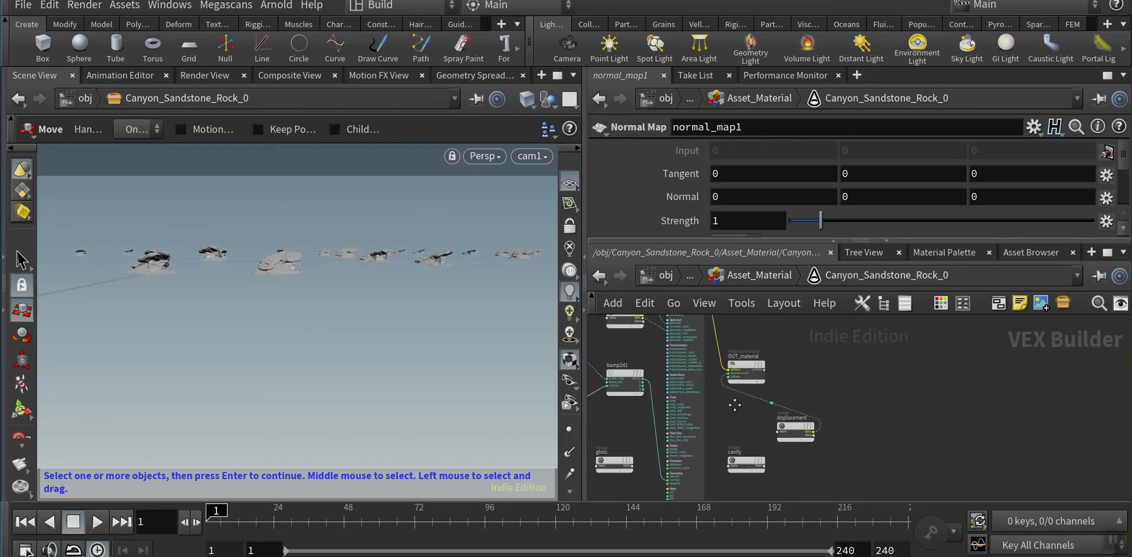
{"action": "middle_click_drag", "start_coordinate": [735, 405], "coordinate": [840, 455]}
{"action": "middle_click_drag", "start_coordinate": [900, 285], "coordinate": [901, 354]}
{"action": "middle_click_drag", "start_coordinate": [907, 345], "coordinate": [948, 401]}
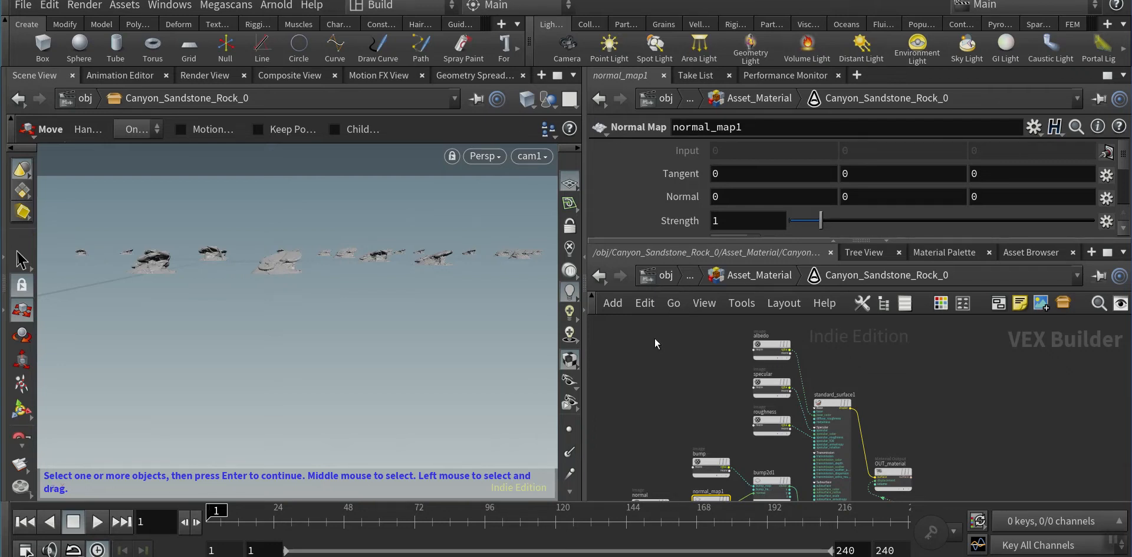
- Switch to the out network and enlarge the parameter area to show the arnold1 render node's properties
{"action": "left_click", "coordinate": [657, 281]}
{"action": "left_click", "coordinate": [657, 280]}
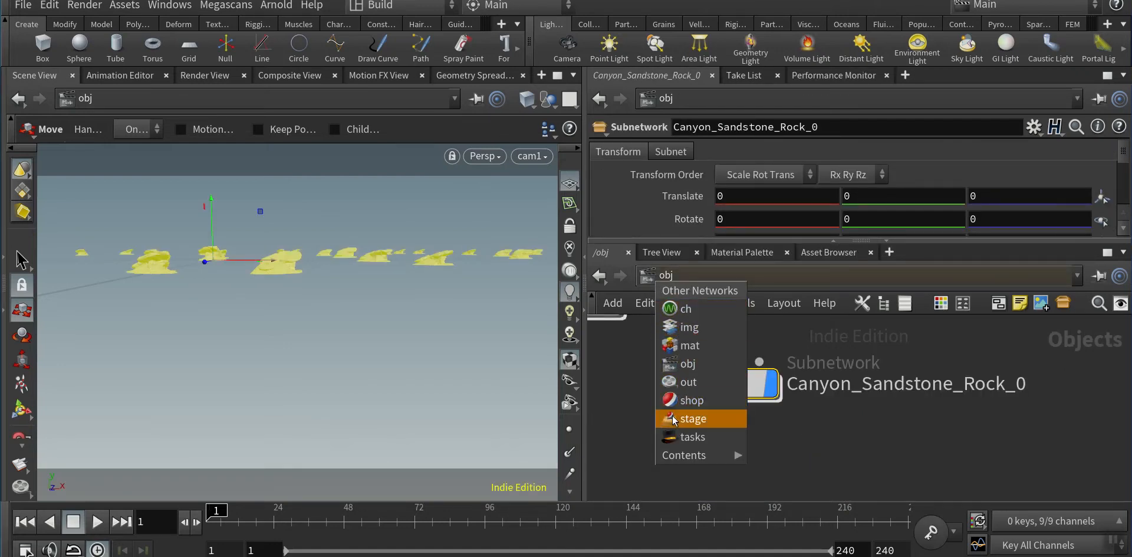
{"action": "left_click", "coordinate": [686, 384]}
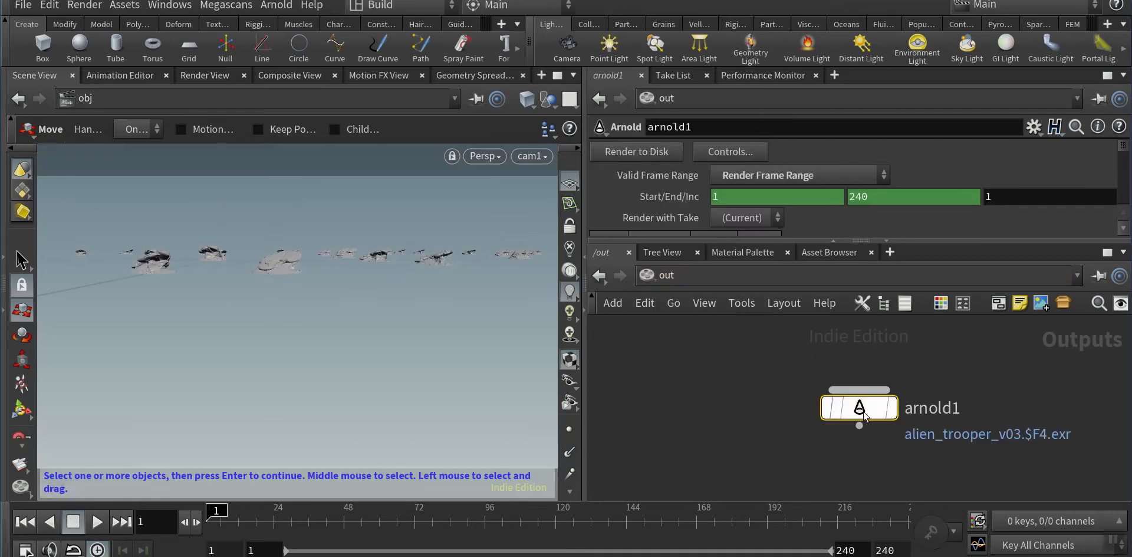
{"action": "left_click_drag", "start_coordinate": [918, 410], "coordinate": [788, 391]}
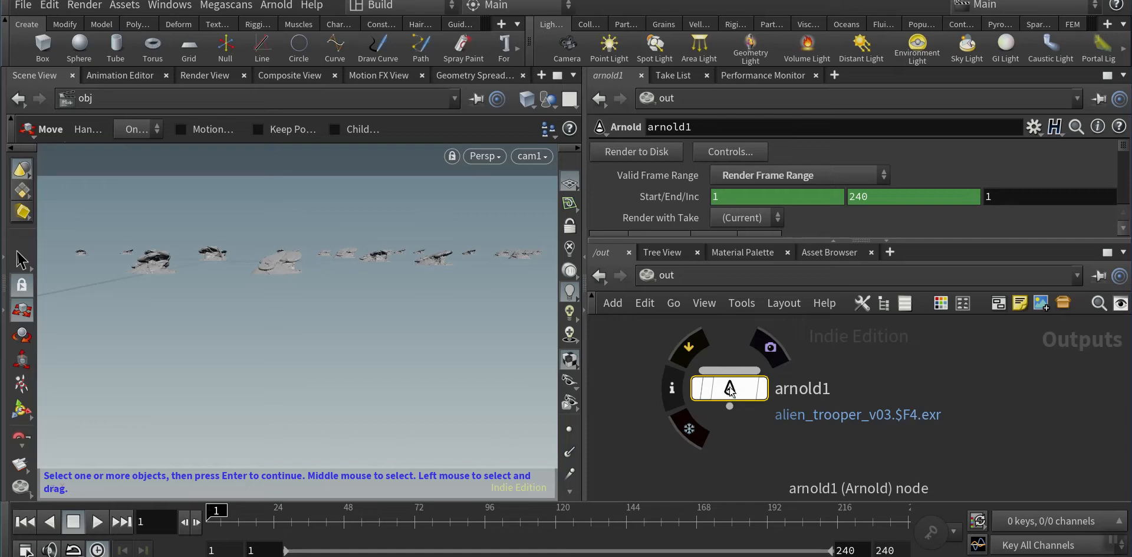
{"action": "left_click_drag", "start_coordinate": [687, 234], "coordinate": [687, 354]}
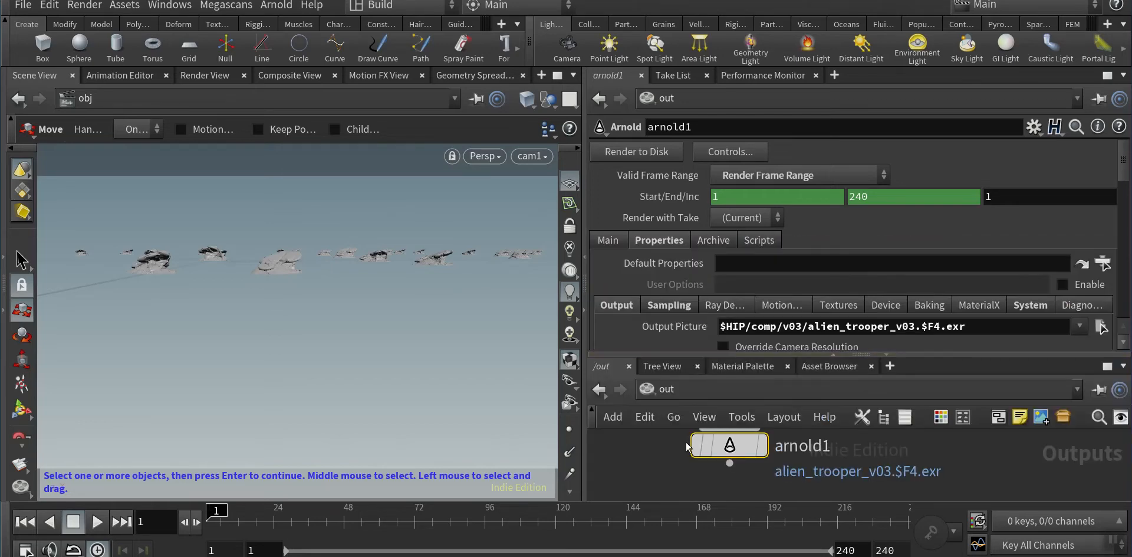
- Look over the arnold1 properties and lock the viewport navigation to the cam1 camera
{"action": "scroll", "coordinate": [799, 286], "scroll_direction": "down", "scroll_amount": 4}
{"action": "scroll", "coordinate": [799, 286], "scroll_direction": "up", "scroll_amount": 3}
{"action": "scroll", "coordinate": [799, 286], "scroll_direction": "up", "scroll_amount": 1}
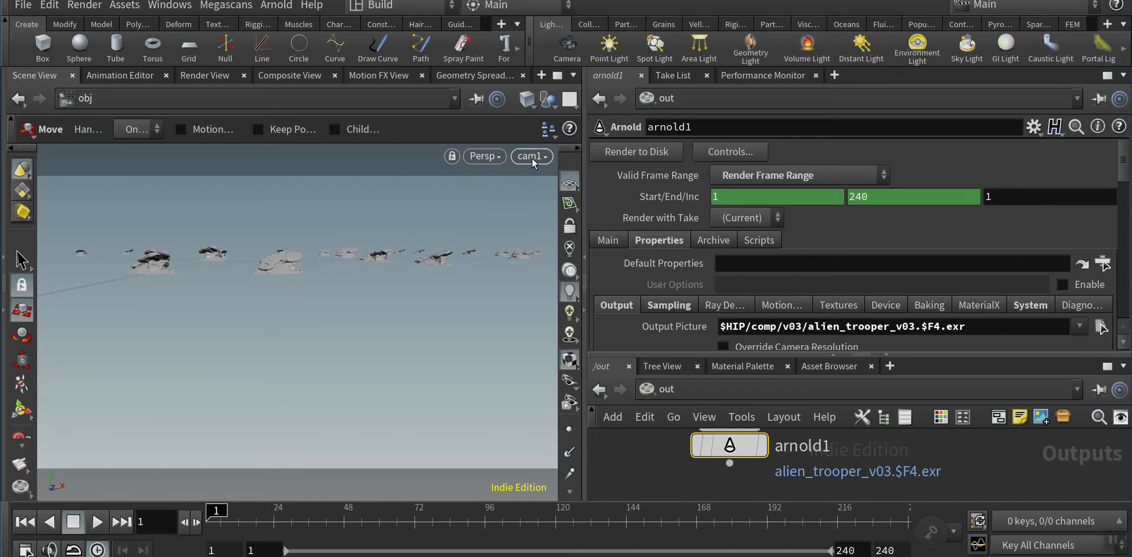
{"action": "left_click", "coordinate": [570, 226]}
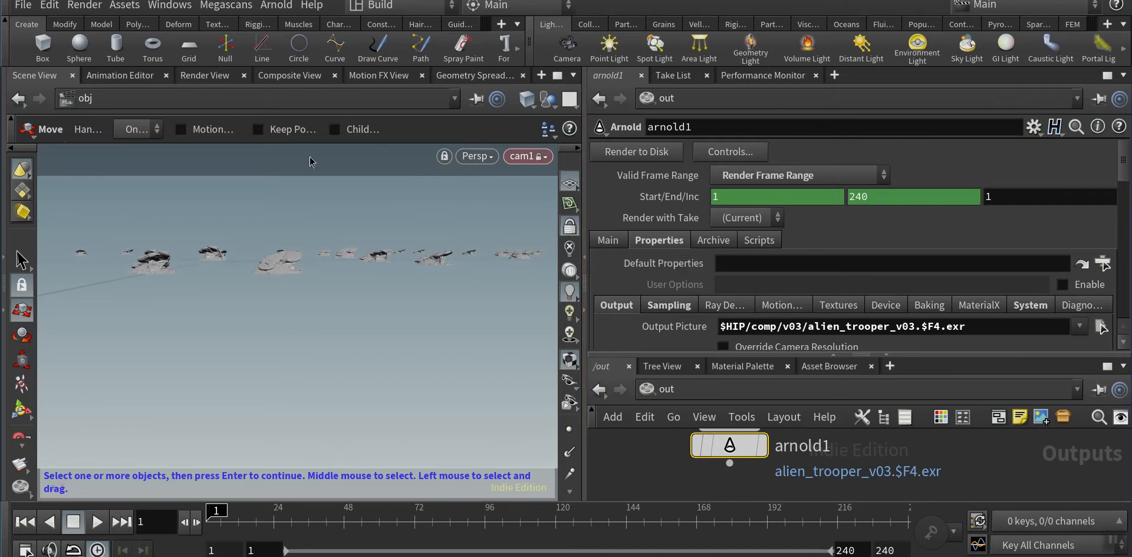
- Start rendering /out/arnold1 in the Render View with /obj/cam1 as the camera
{"action": "left_click", "coordinate": [206, 76]}
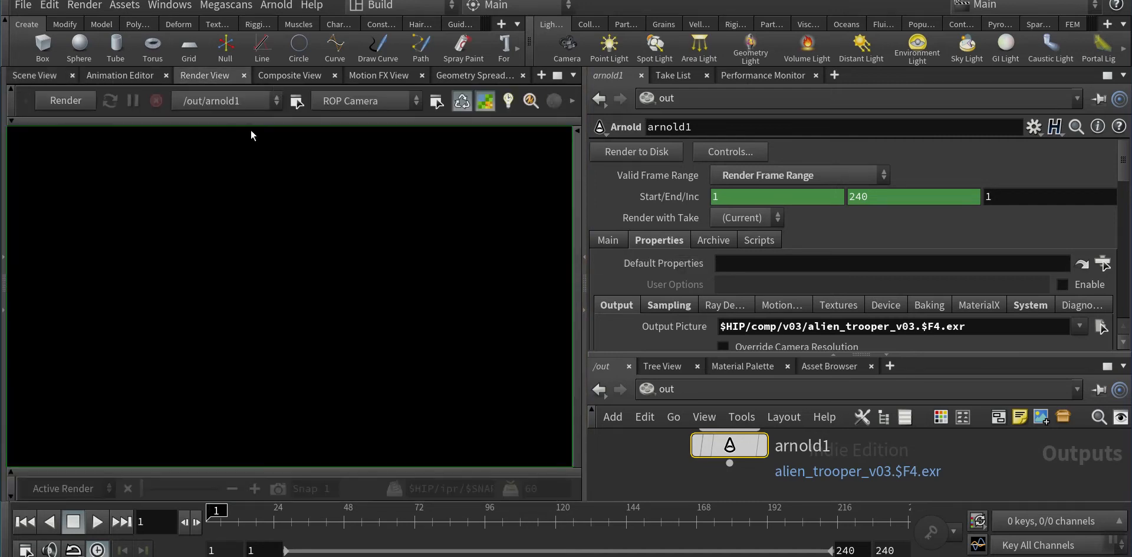
{"action": "left_click", "coordinate": [352, 99]}
{"action": "left_click", "coordinate": [339, 144]}
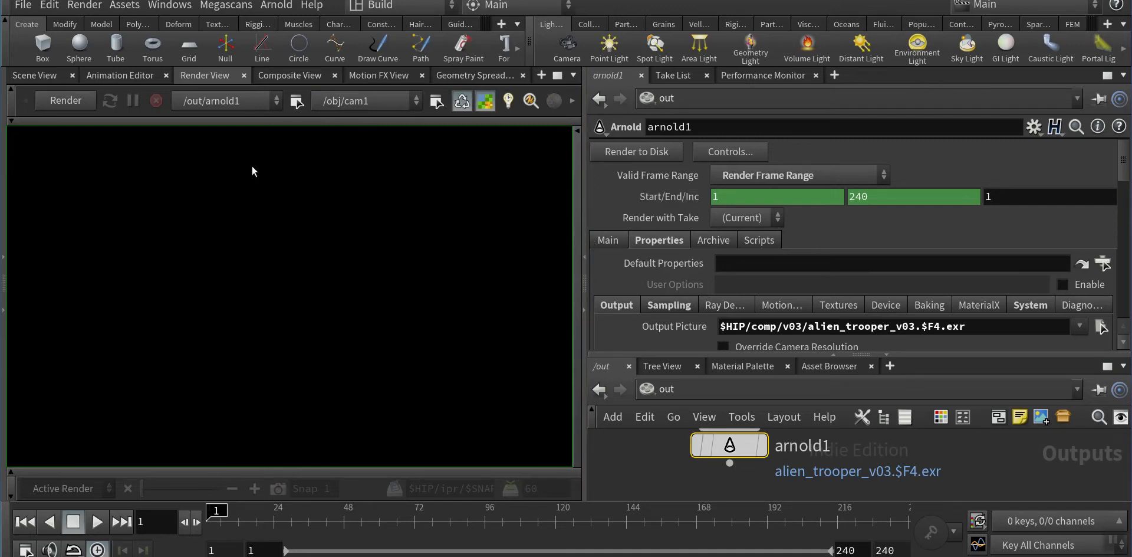
{"action": "left_click", "coordinate": [66, 100]}
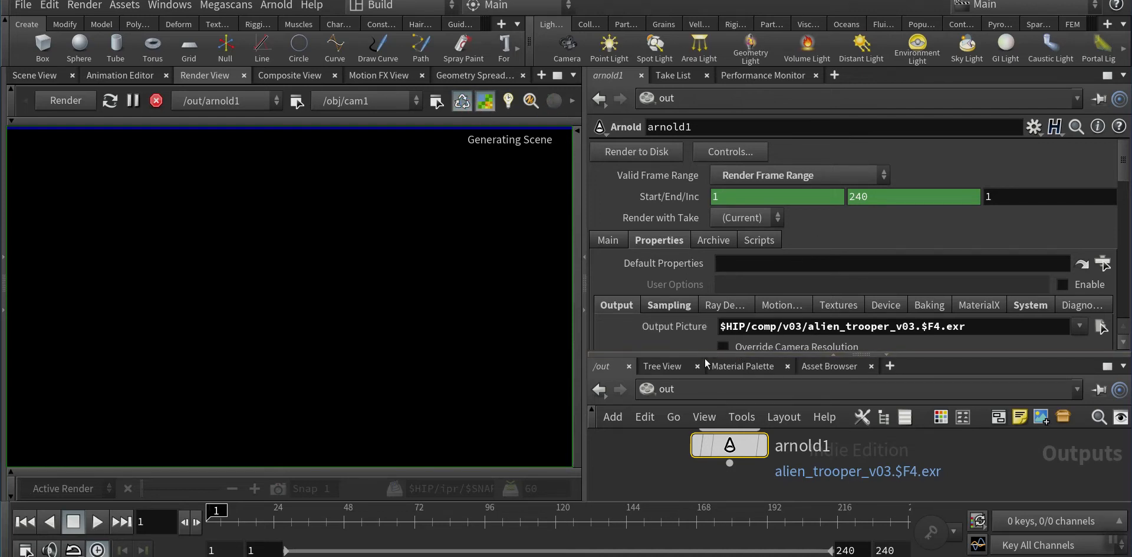
- Minimize the Houdini Console and enlarge the network editor and Render View areas
{"action": "left_click_drag", "start_coordinate": [705, 357], "coordinate": [696, 239]}
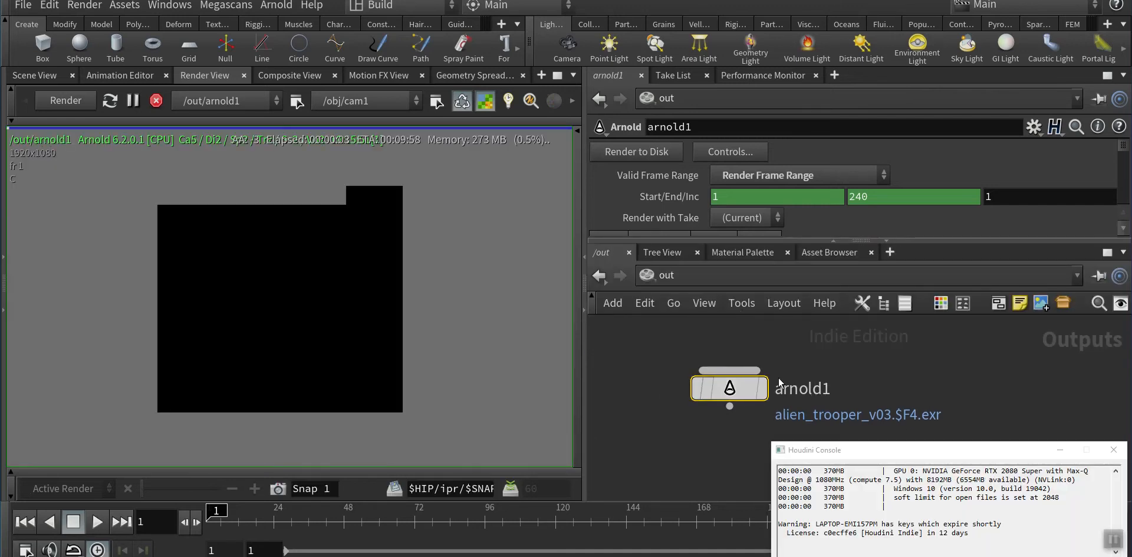
{"action": "left_click", "coordinate": [1060, 449]}
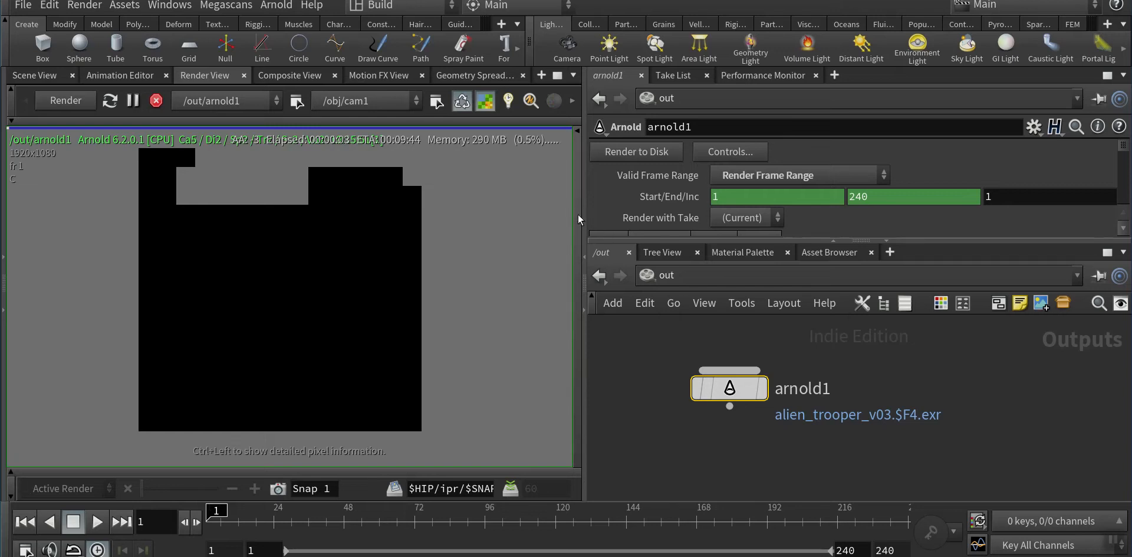
{"action": "left_click_drag", "start_coordinate": [581, 219], "coordinate": [702, 218]}
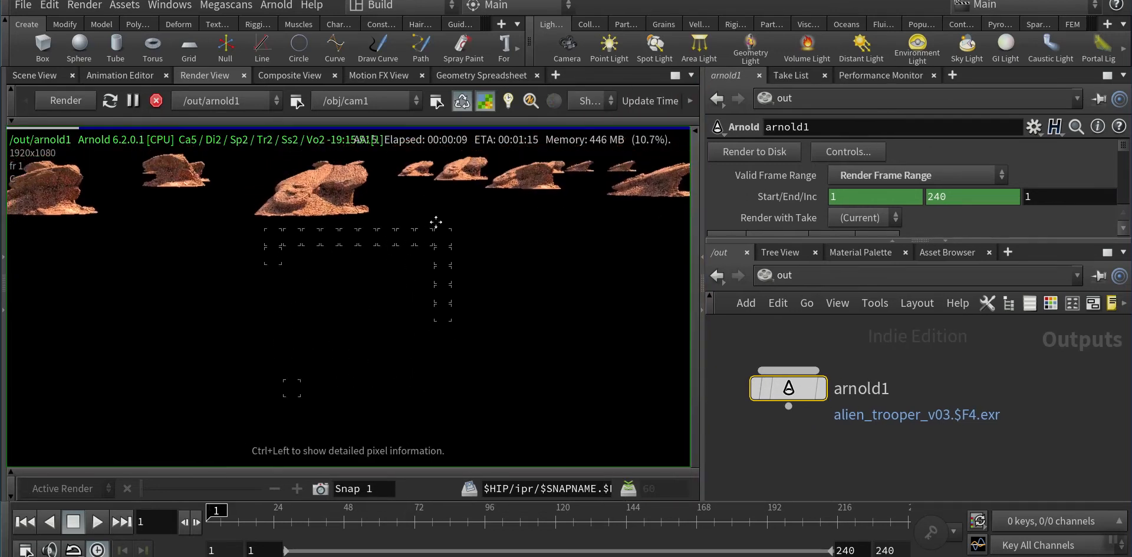
- Examine the scattered sandstone rocks across the whole render, widening the Render View for a fuller look
{"action": "middle_click_drag", "start_coordinate": [435, 222], "coordinate": [473, 278]}
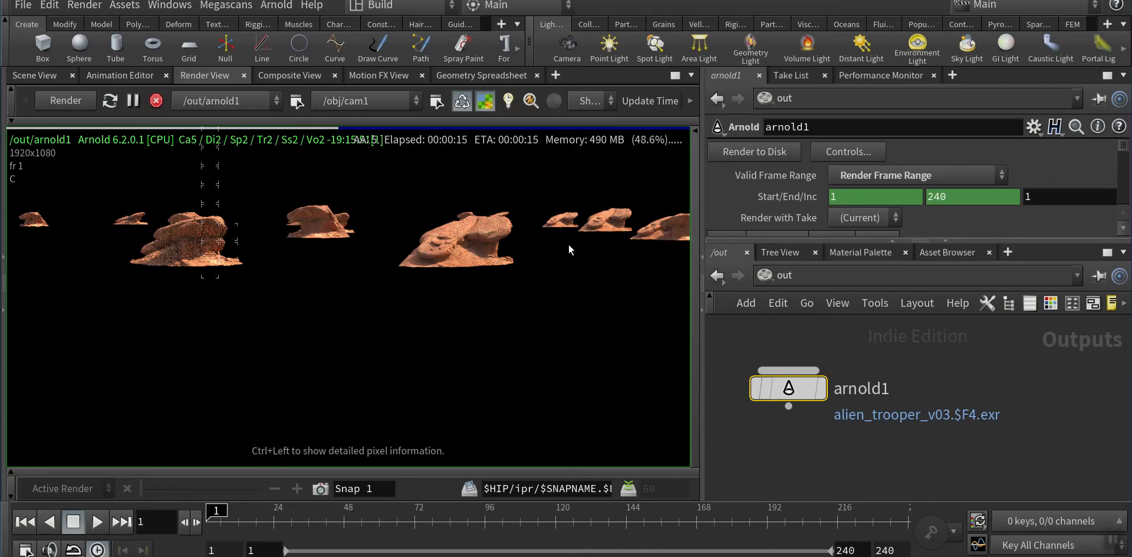
{"action": "scroll", "coordinate": [629, 258], "scroll_direction": "up", "scroll_amount": 2}
{"action": "middle_click_drag", "start_coordinate": [576, 250], "coordinate": [505, 258]}
{"action": "middle_click_drag", "start_coordinate": [276, 258], "coordinate": [508, 259]}
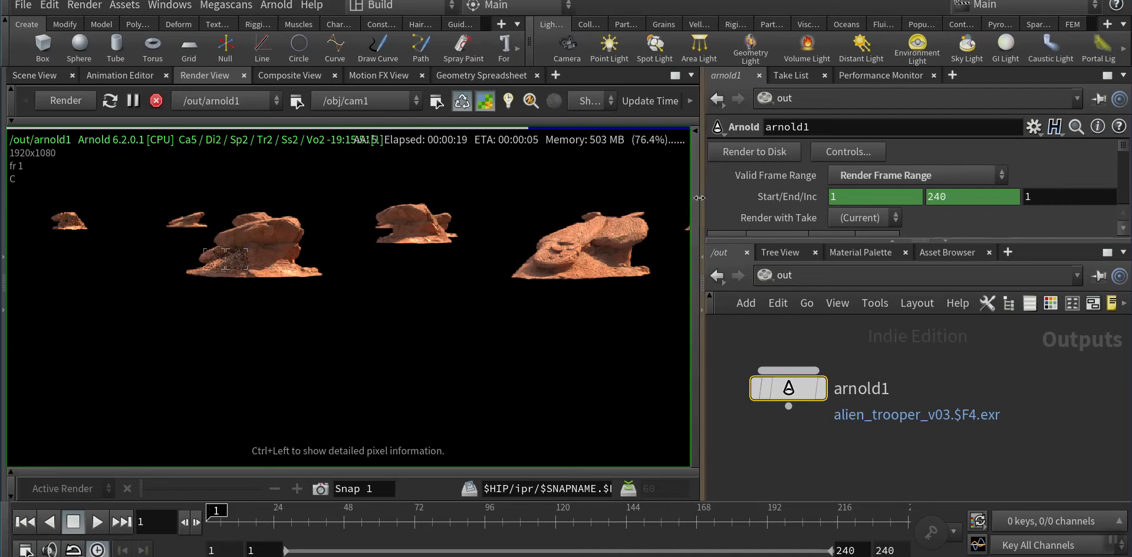
{"action": "left_click_drag", "start_coordinate": [699, 197], "coordinate": [816, 197]}
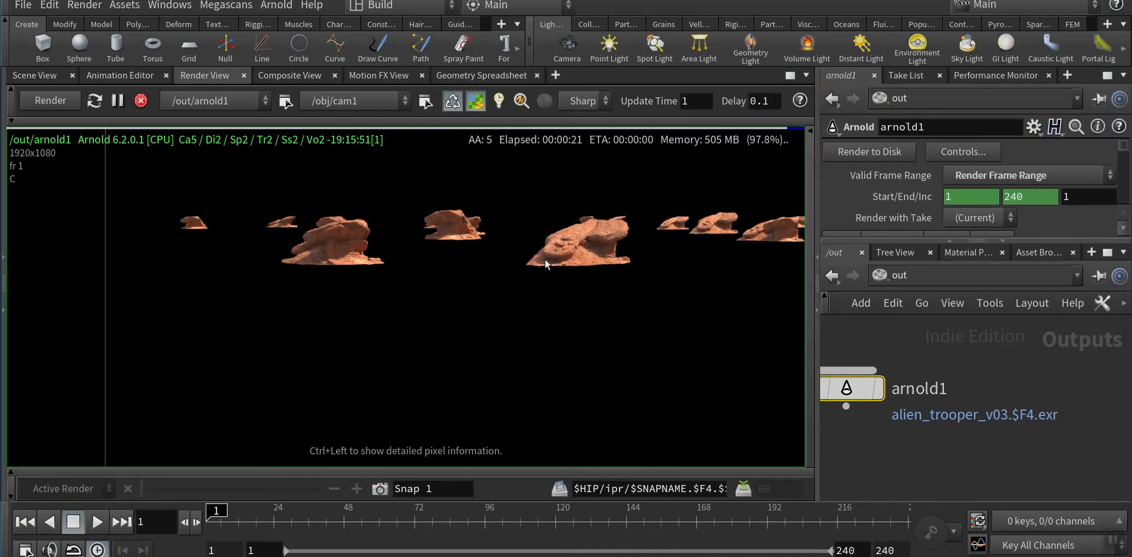
{"action": "scroll", "coordinate": [519, 285], "scroll_direction": "down", "scroll_amount": 2}
{"action": "scroll", "coordinate": [553, 262], "scroll_direction": "up", "scroll_amount": 2}
{"action": "middle_click_drag", "start_coordinate": [553, 262], "coordinate": [307, 266]}
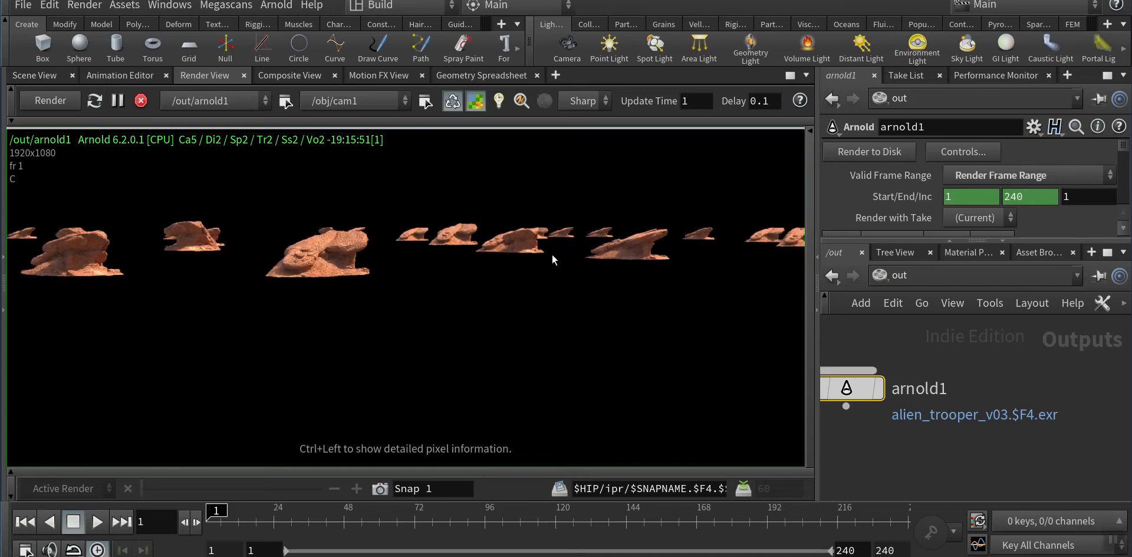
{"action": "middle_click_drag", "start_coordinate": [686, 262], "coordinate": [710, 298]}
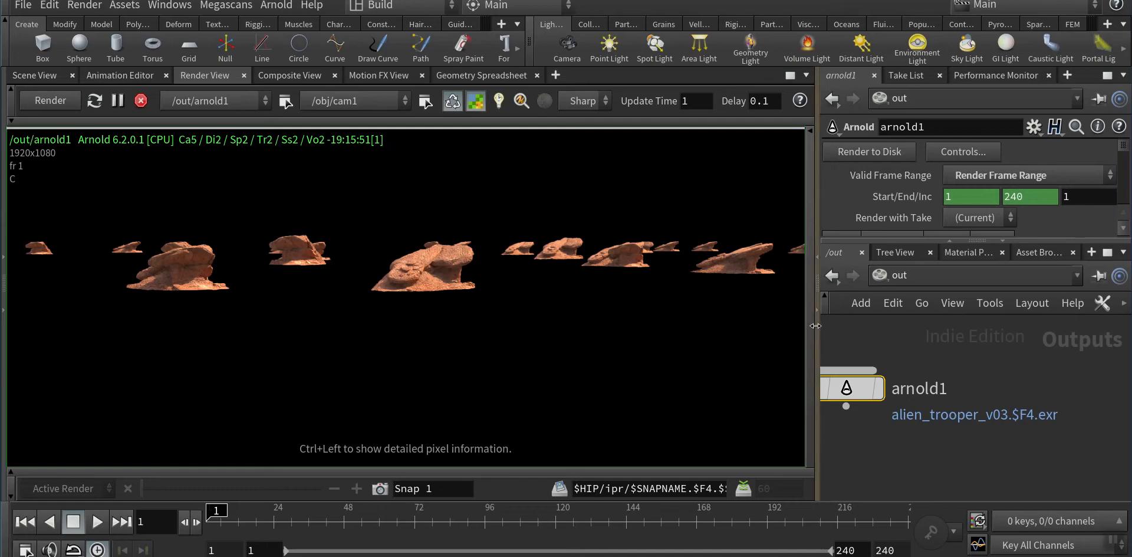
- Narrow the Render View, enter Scatter_Setup inside Canyon_Sandstone_Rock_0 and show the pScale settings of quixel_simple_scattering1
{"action": "left_click_drag", "start_coordinate": [816, 326], "coordinate": [581, 306]}
{"action": "left_click_drag", "start_coordinate": [581, 354], "coordinate": [704, 330]}
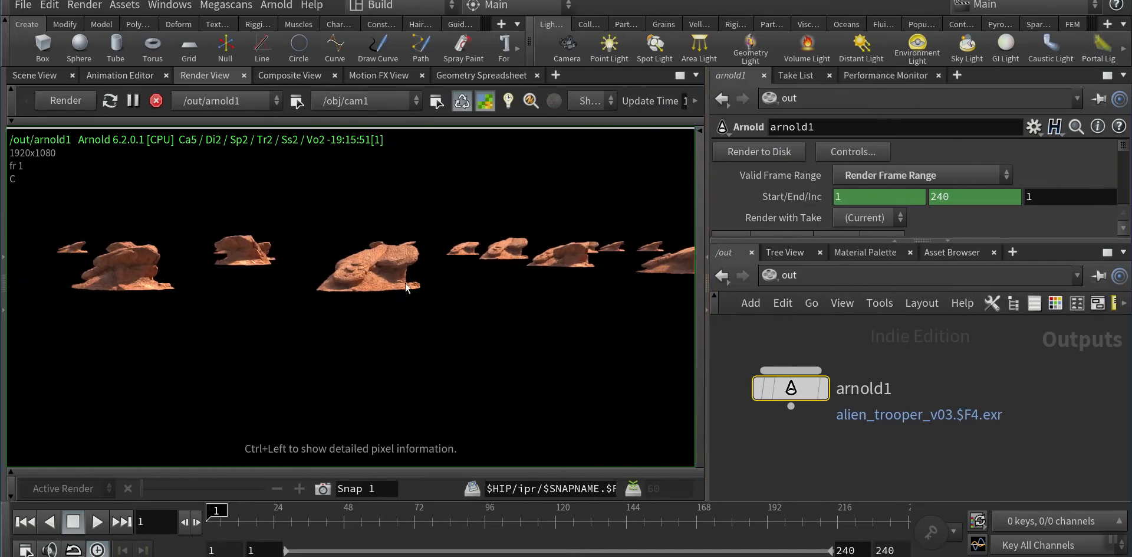
{"action": "left_click", "coordinate": [799, 277]}
{"action": "left_click", "coordinate": [822, 374]}
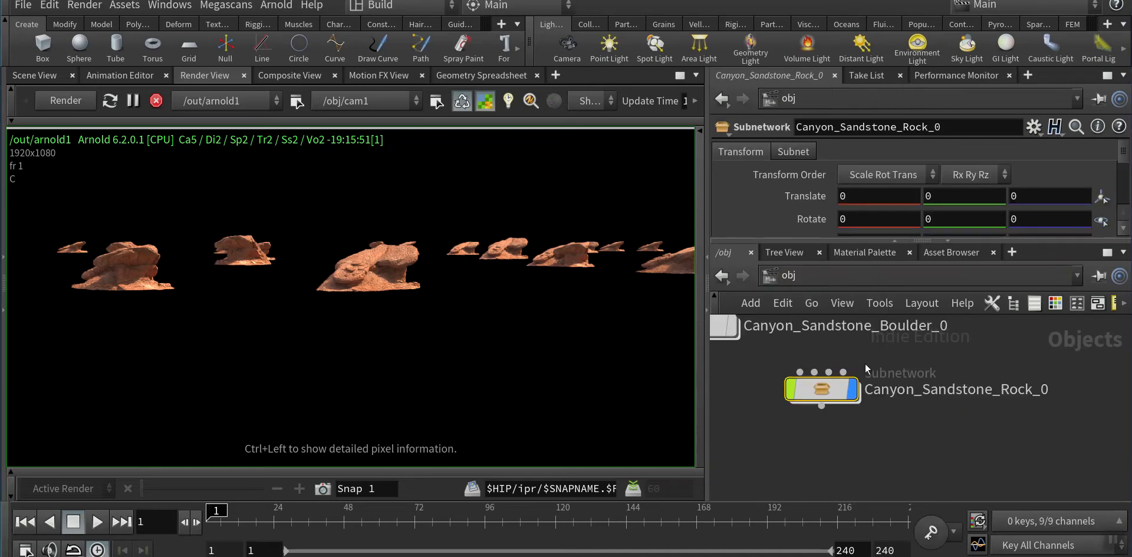
{"action": "double_click", "coordinate": [843, 392]}
{"action": "double_click", "coordinate": [903, 393]}
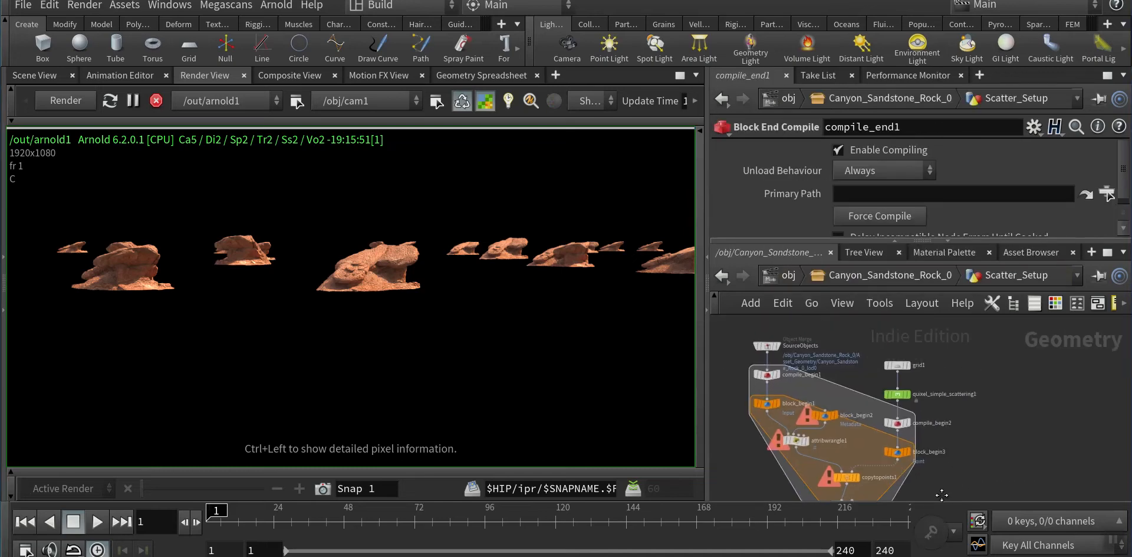
{"action": "left_click", "coordinate": [893, 403]}
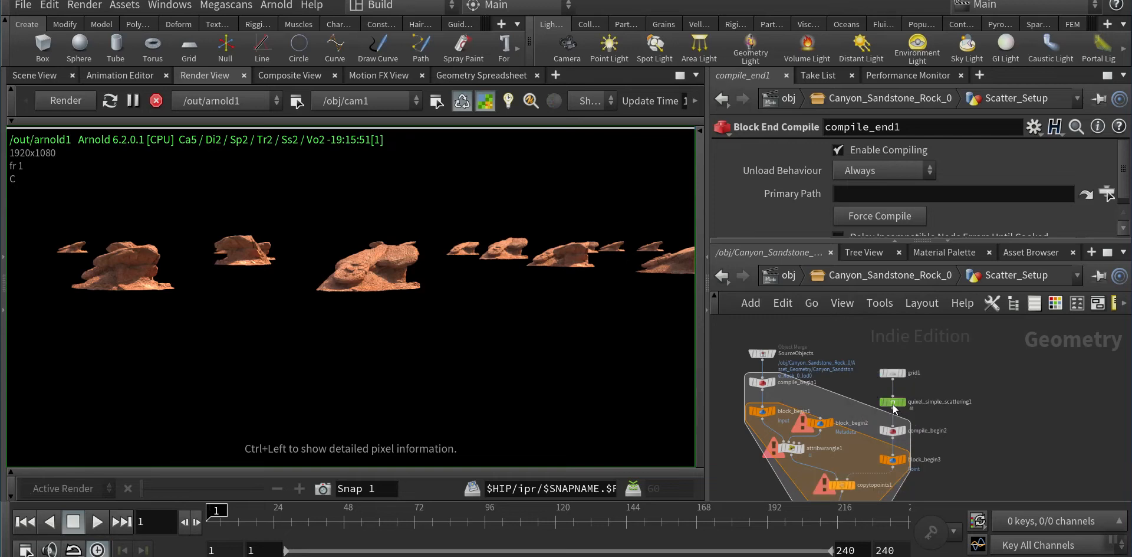
{"action": "left_click", "coordinate": [828, 155]}
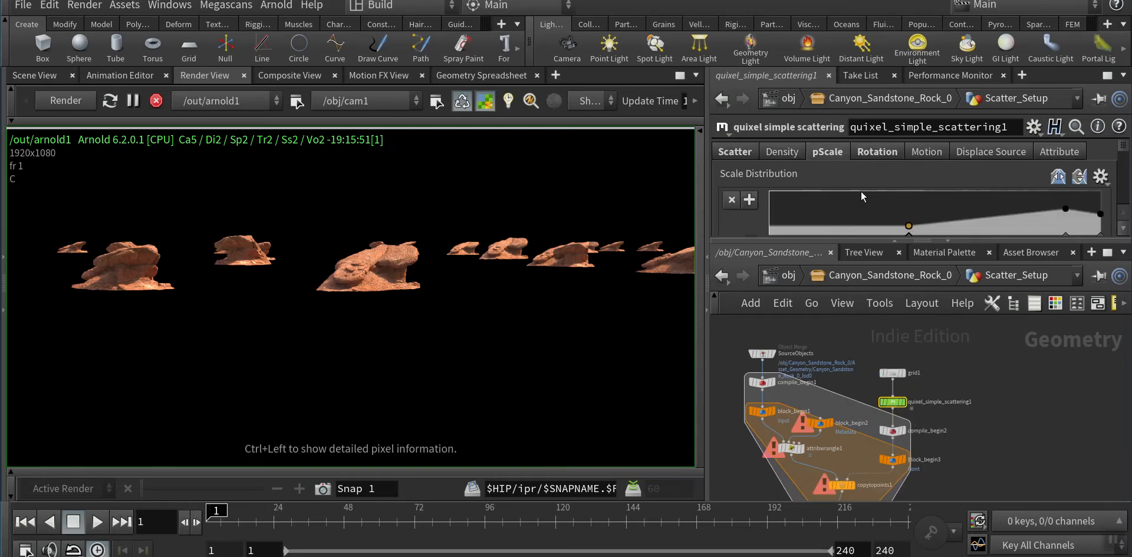
- With the Scene View showing, add a Scale Distribution ramp point at about position 0.66 and set its value to 5
{"action": "left_click", "coordinate": [13, 81]}
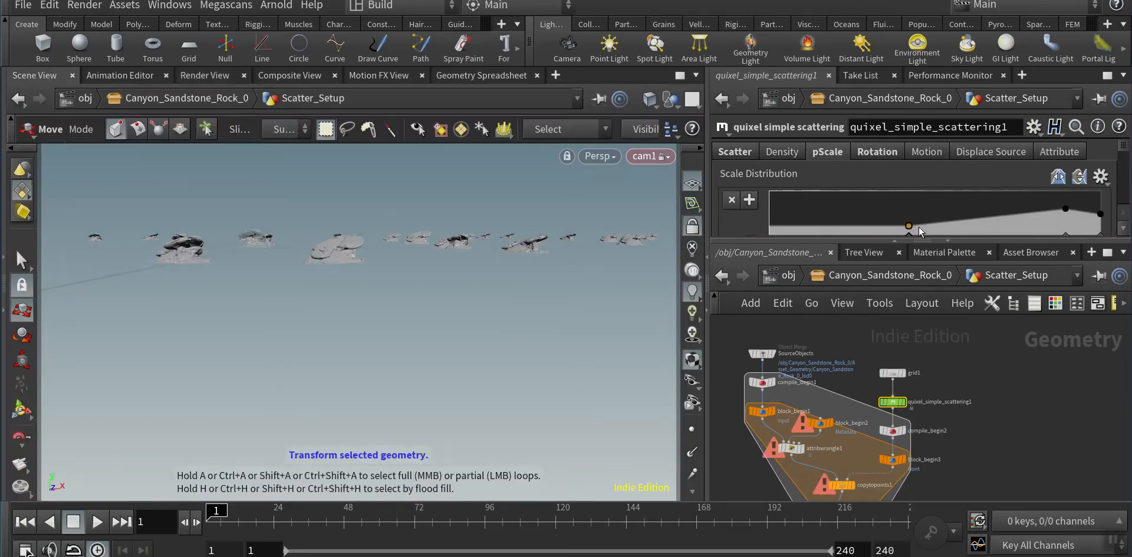
{"action": "left_click_drag", "start_coordinate": [908, 241], "coordinate": [861, 354]}
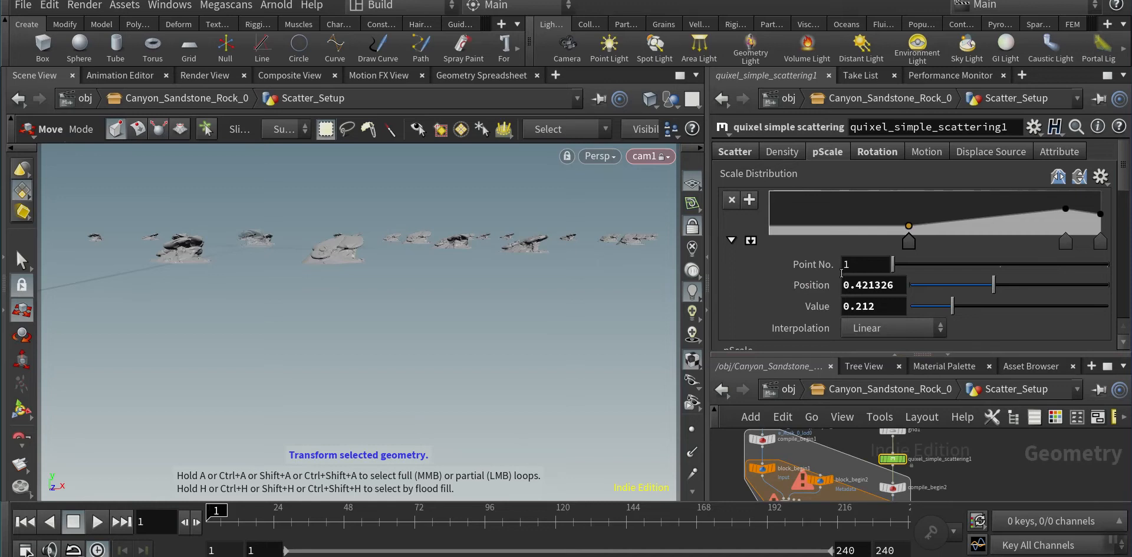
{"action": "left_click", "coordinate": [749, 200]}
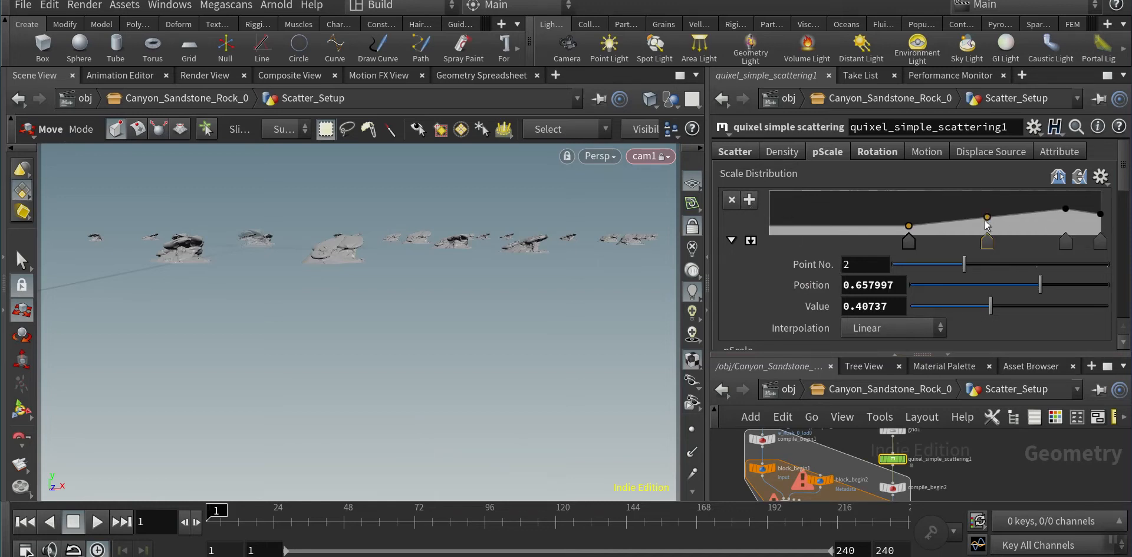
{"action": "left_click_drag", "start_coordinate": [1006, 315], "coordinate": [1105, 306]}
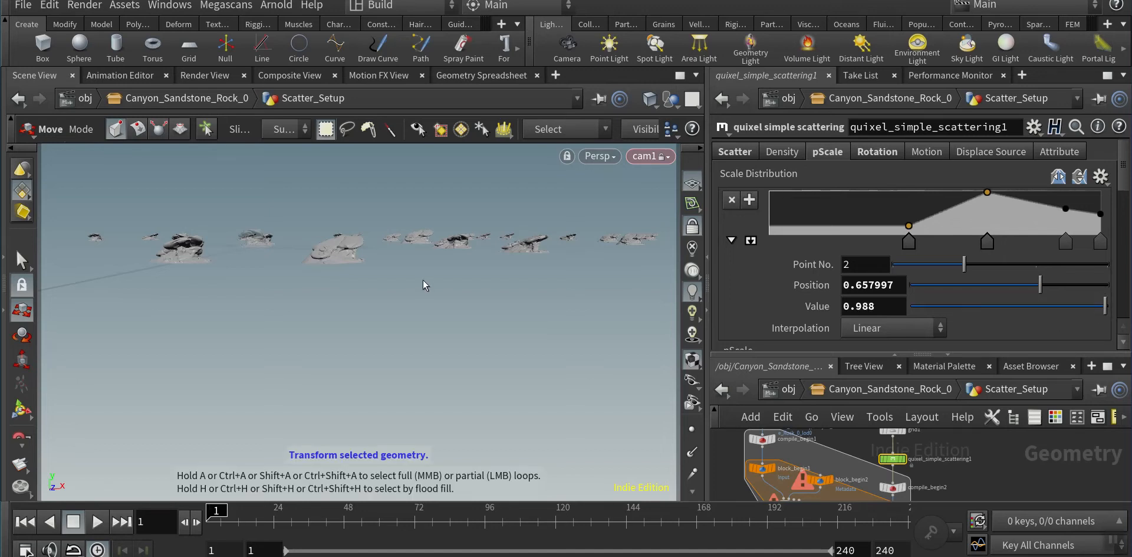
{"action": "left_click", "coordinate": [897, 310]}
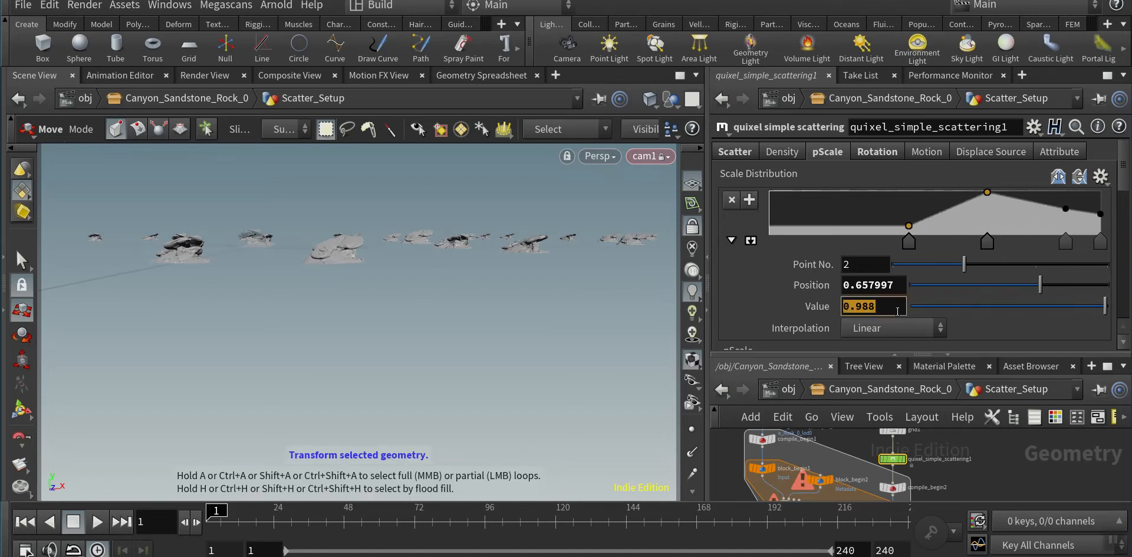
{"action": "type", "text": "2"}
{"action": "key", "text": "Return"}
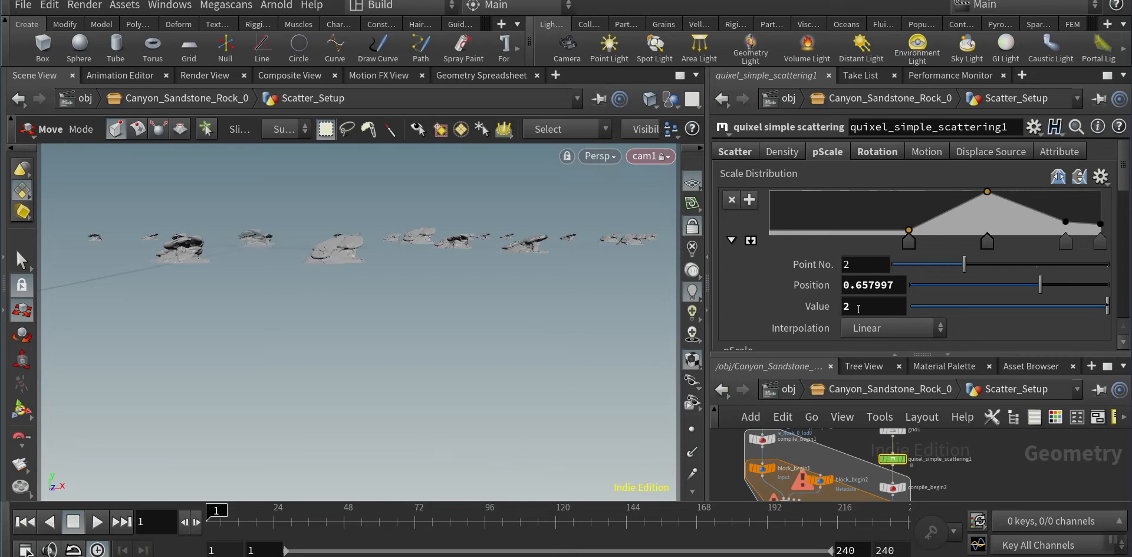
{"action": "left_click", "coordinate": [858, 309]}
{"action": "key", "text": "Return"}
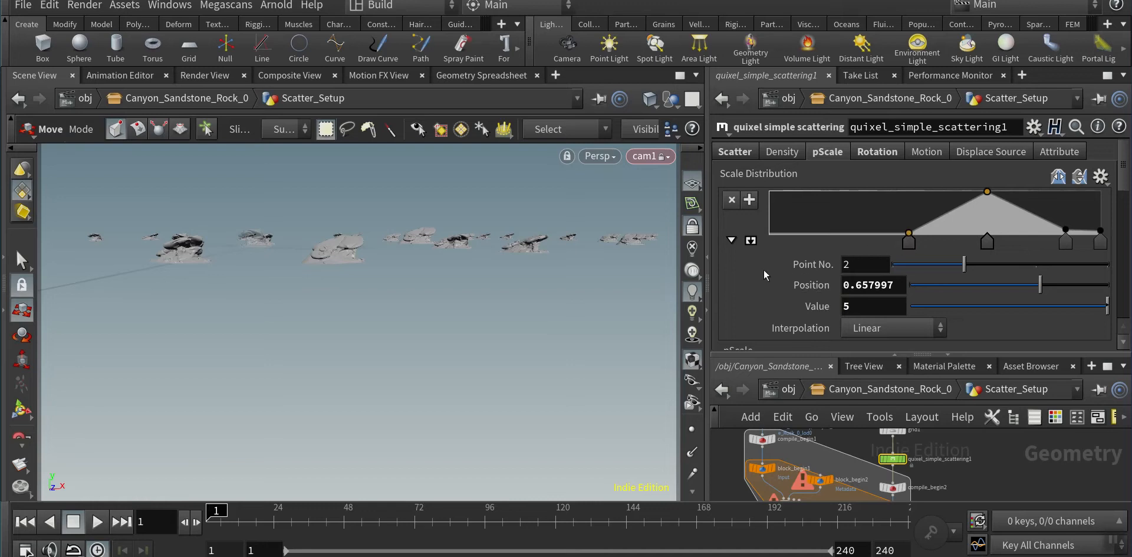
- Add a Scale Distribution ramp point at about position 0.22 with value 5 and save the scene
{"action": "left_click", "coordinate": [864, 241]}
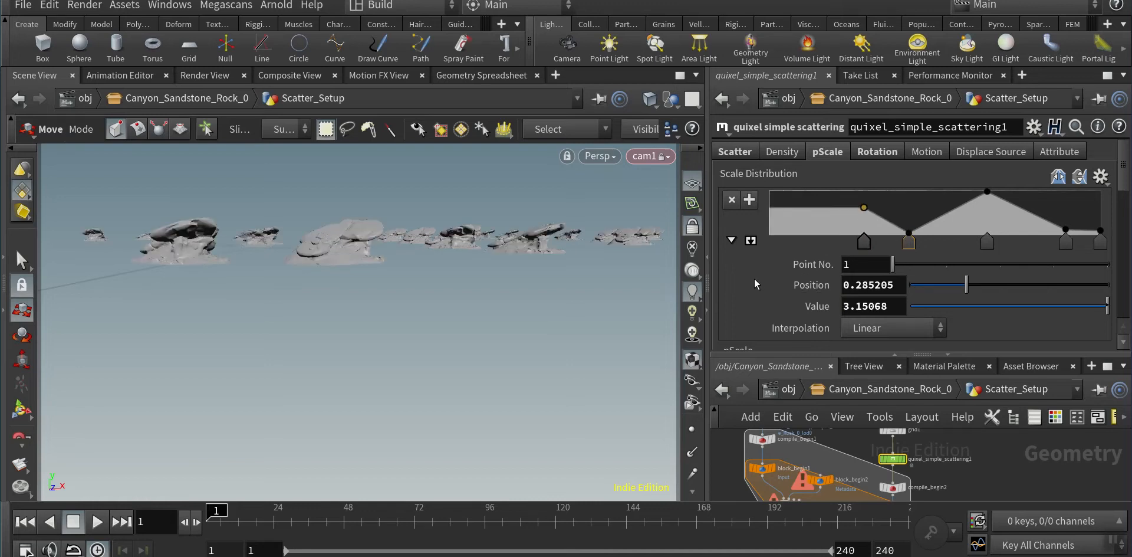
{"action": "left_click_drag", "start_coordinate": [864, 207], "coordinate": [842, 192]}
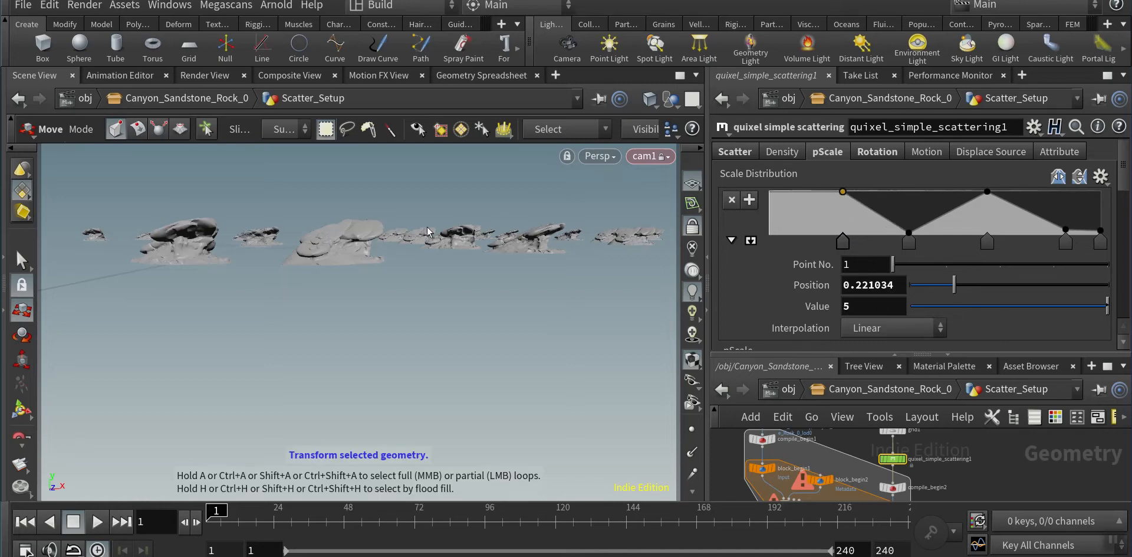
{"action": "left_click", "coordinate": [25, 7]}
{"action": "left_click", "coordinate": [35, 91]}
- Lower the first ramp point and add points at about positions 0.32 and 0.26, setting the 0.26 point's value to 5
{"action": "left_click", "coordinate": [876, 211]}
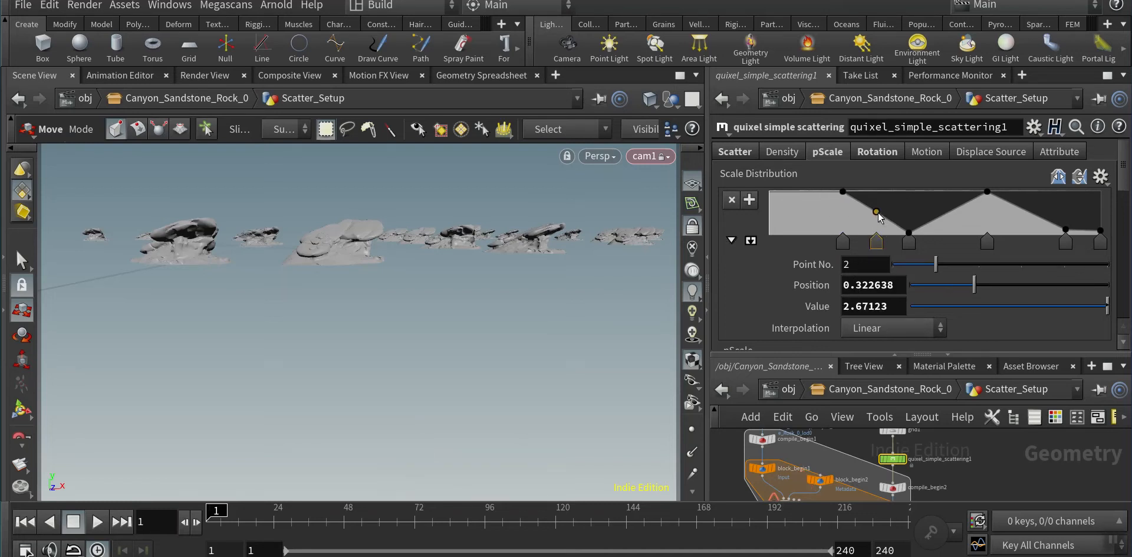
{"action": "mouse_move", "coordinate": [874, 214]}
{"action": "left_mouse_down"}
{"action": "mouse_move", "coordinate": [833, 227]}
{"action": "mouse_move", "coordinate": [879, 218]}
{"action": "mouse_move", "coordinate": [854, 214]}
{"action": "left_mouse_up"}
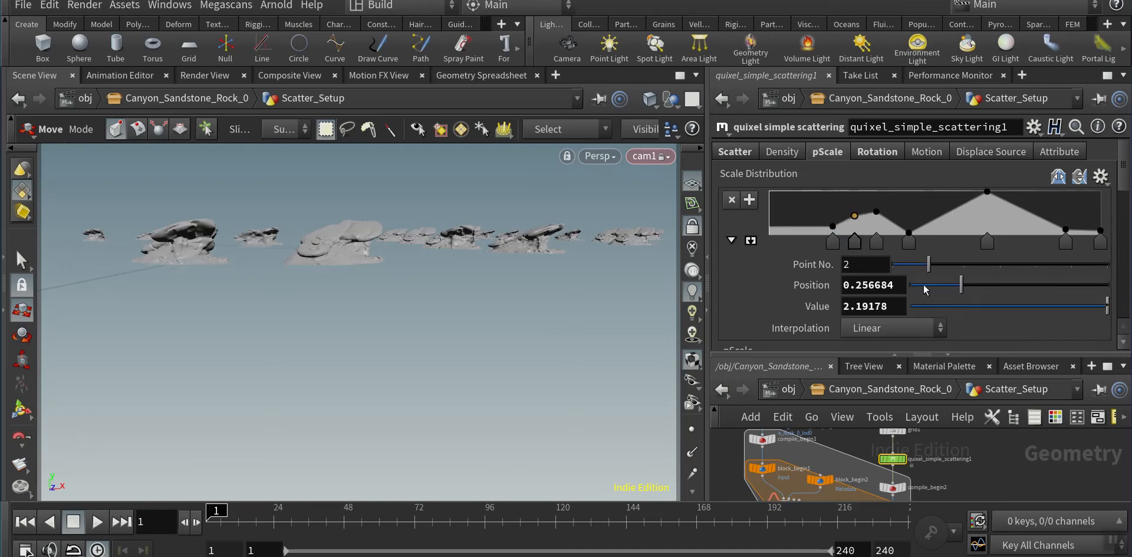
{"action": "left_click", "coordinate": [886, 307]}
{"action": "type", "text": "5"}
{"action": "key", "text": "Return"}
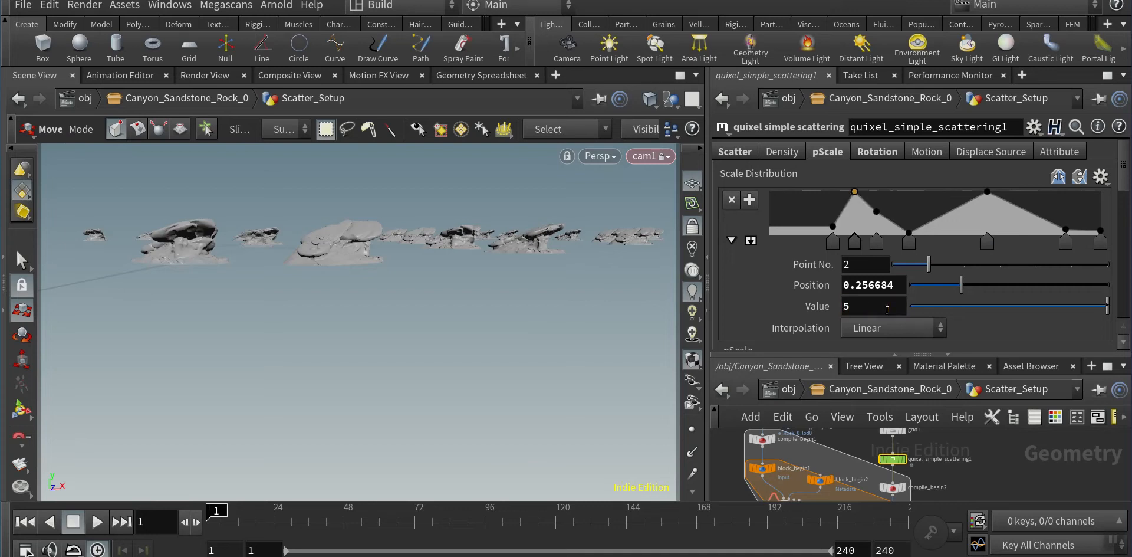
- Lower the ramp point at about position 0.66 to a value of about 1.85 and set its interpolation to Catmull-Rom
{"action": "left_click_drag", "start_coordinate": [988, 195], "coordinate": [988, 221]}
{"action": "scroll", "coordinate": [913, 304], "scroll_direction": "down", "scroll_amount": 3}
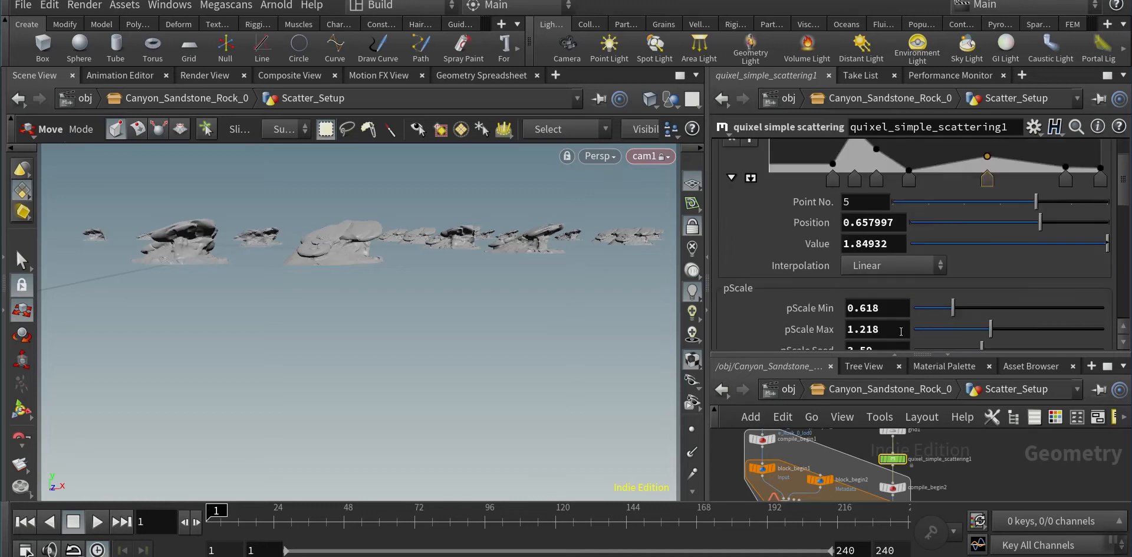
{"action": "left_click", "coordinate": [873, 268]}
{"action": "left_click", "coordinate": [877, 321]}
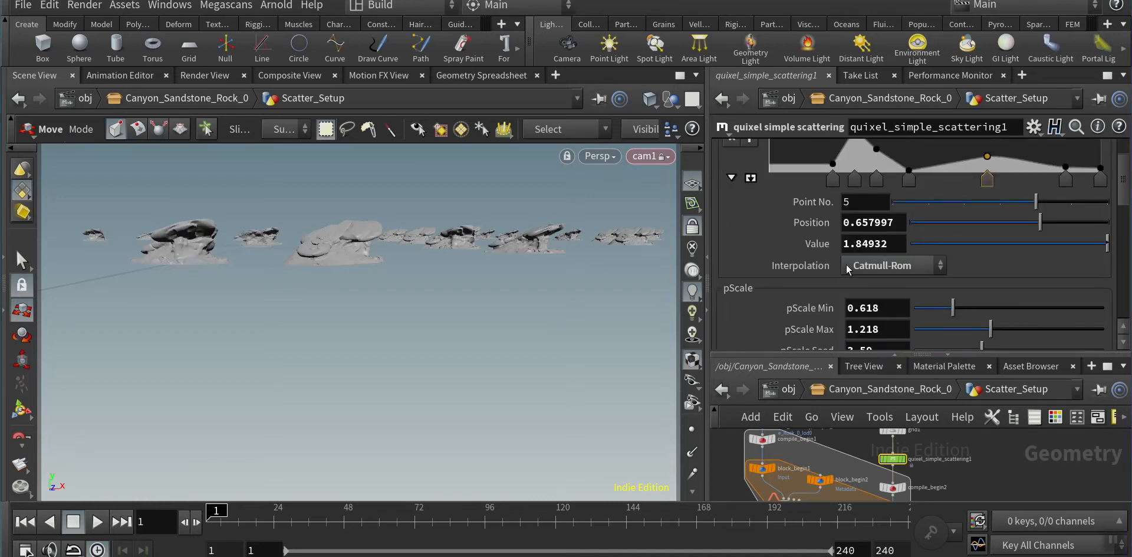
- Set the scattering's pScale Min to 3 and reduce pScale Max to about 0.36
{"action": "scroll", "coordinate": [885, 293], "scroll_direction": "down", "scroll_amount": 2}
{"action": "left_click_drag", "start_coordinate": [957, 266], "coordinate": [1035, 267]}
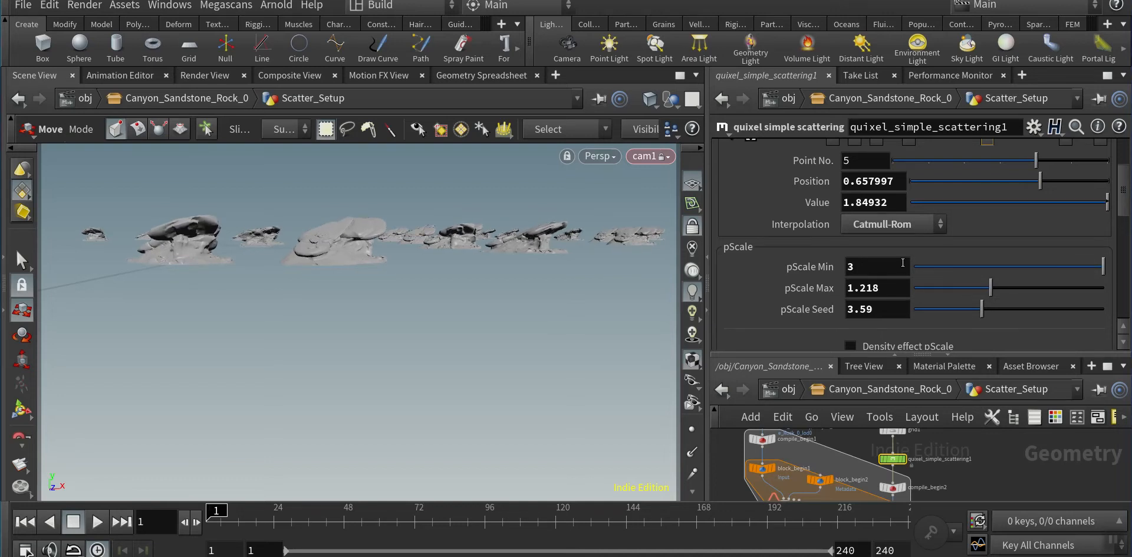
{"action": "left_click_drag", "start_coordinate": [996, 287], "coordinate": [920, 297]}
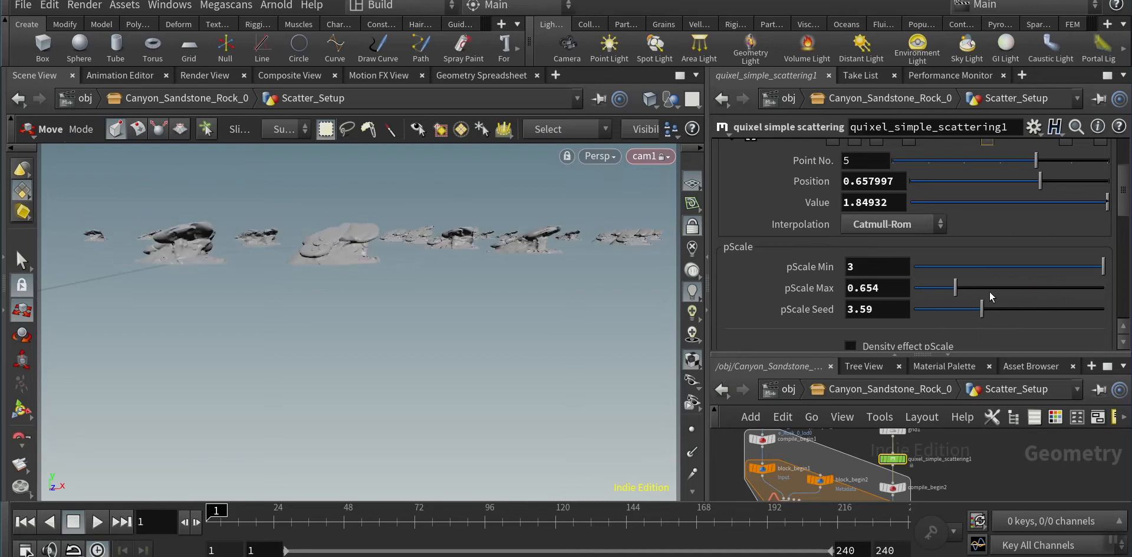
{"action": "left_click_drag", "start_coordinate": [990, 296], "coordinate": [939, 296]}
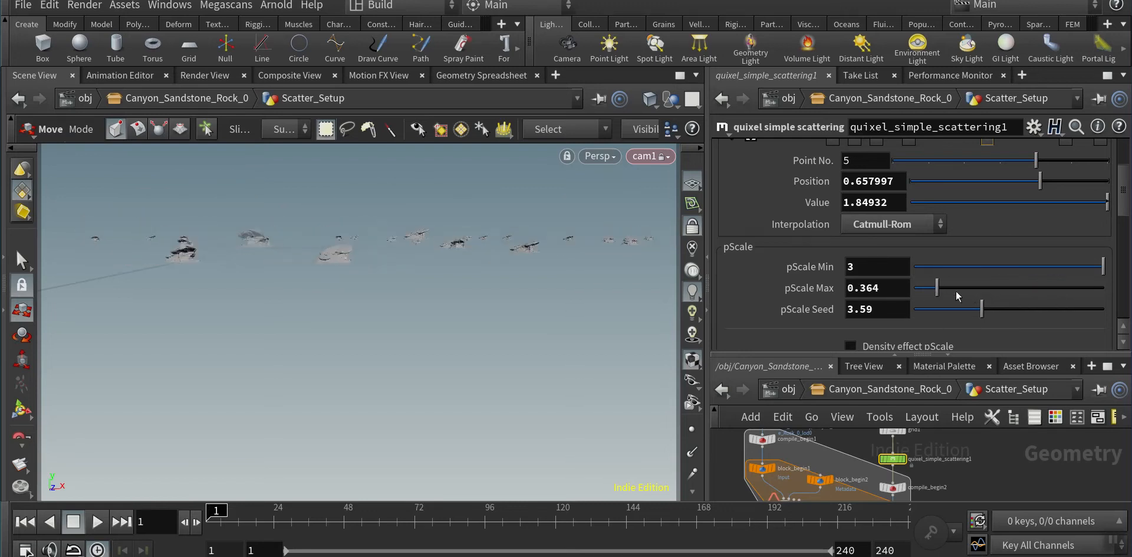
- Set pScale Max to about 0.6 and enable the 2nd axis for rotation offset with a 2nd Offset Angle of -101
{"action": "left_click", "coordinate": [953, 288]}
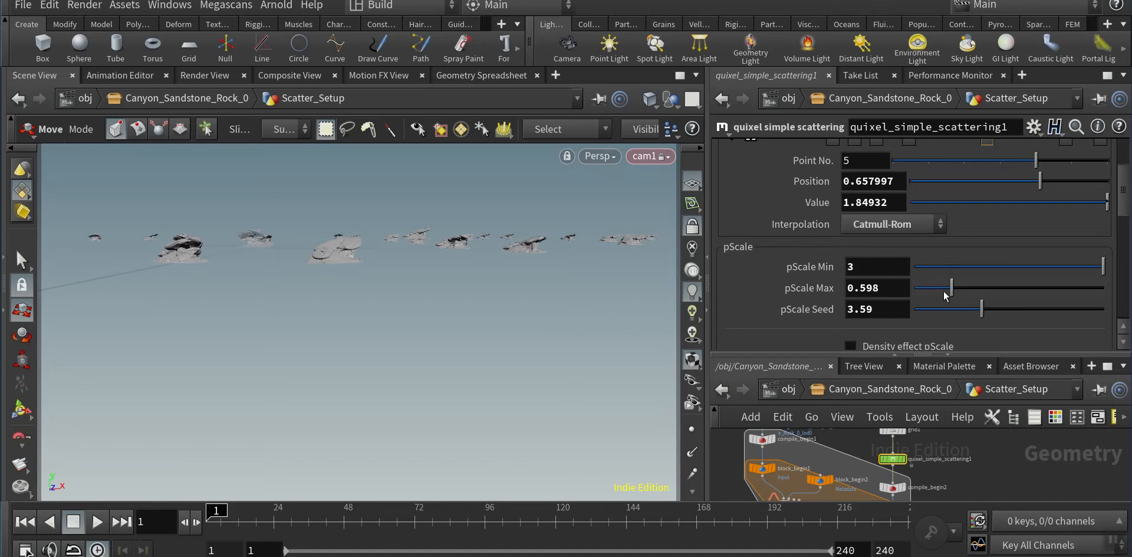
{"action": "scroll", "coordinate": [954, 232], "scroll_direction": "up", "scroll_amount": 3}
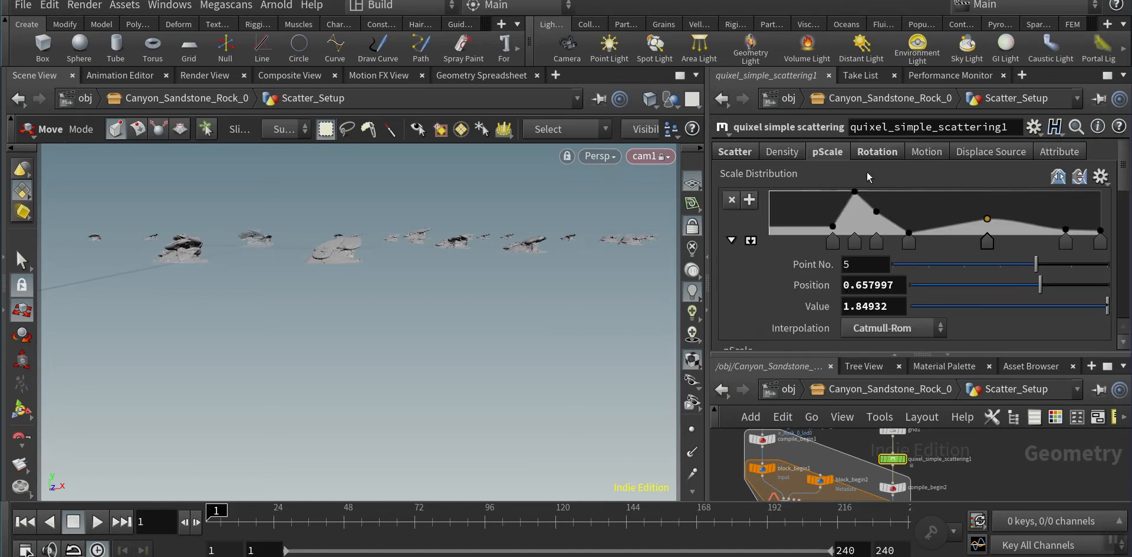
{"action": "left_click", "coordinate": [873, 152]}
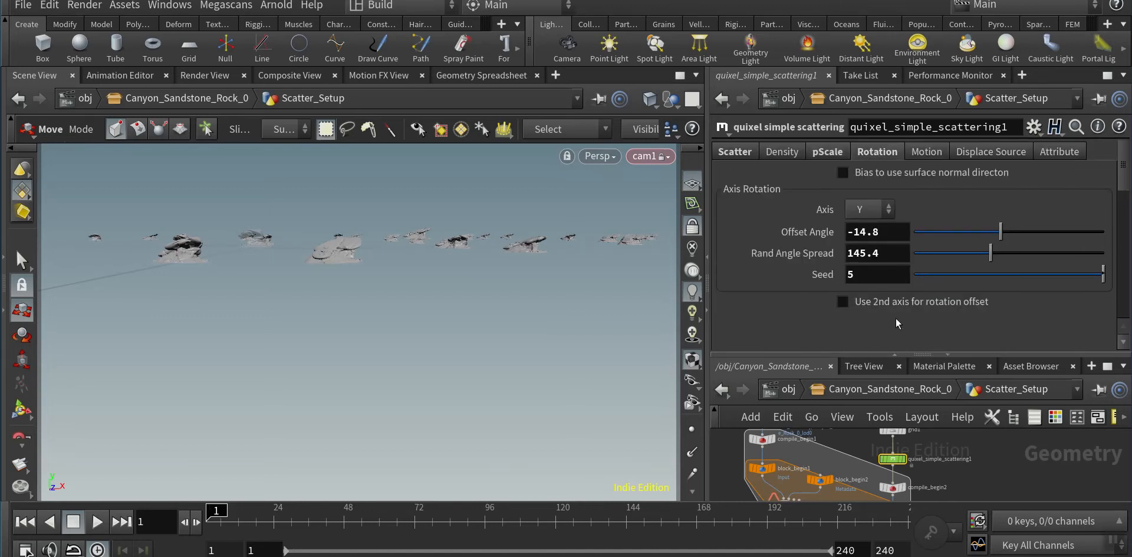
{"action": "left_click", "coordinate": [851, 306]}
{"action": "scroll", "coordinate": [871, 306], "scroll_direction": "down", "scroll_amount": 3}
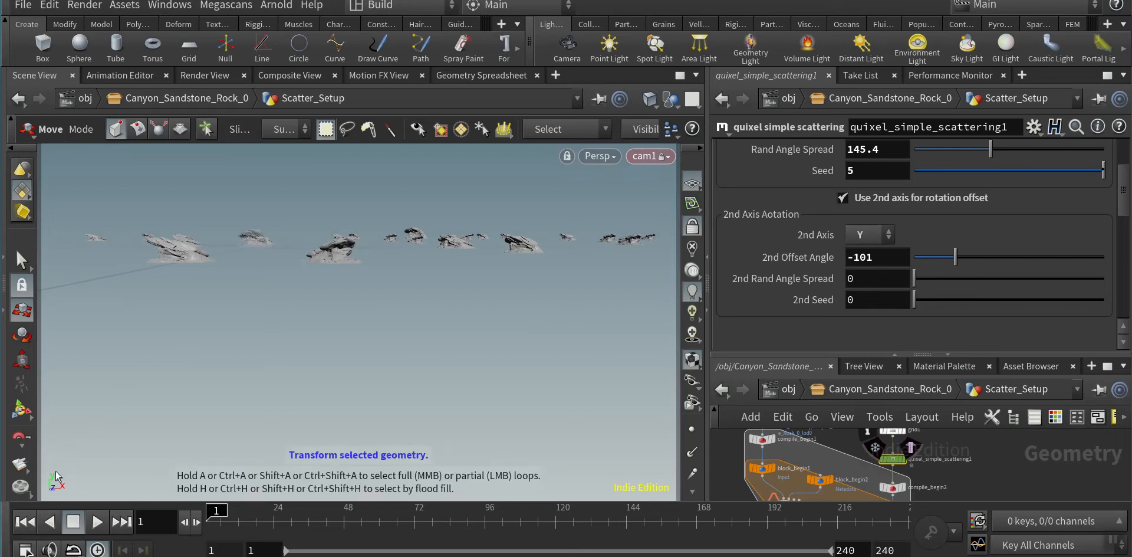
{"action": "scroll", "coordinate": [859, 197], "scroll_direction": "up", "scroll_amount": 2}
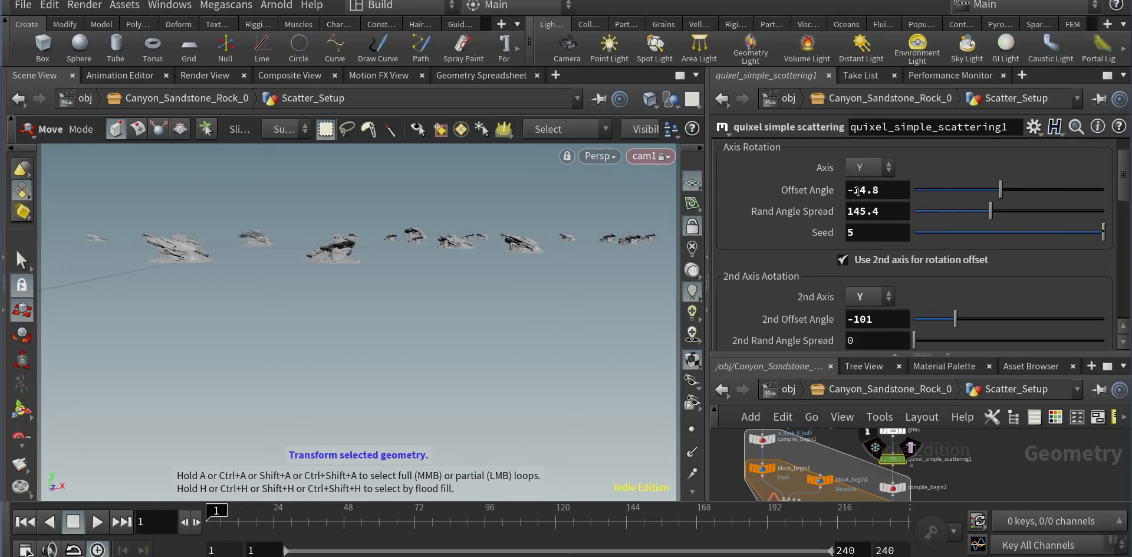
{"action": "scroll", "coordinate": [857, 190], "scroll_direction": "down", "scroll_amount": 1}
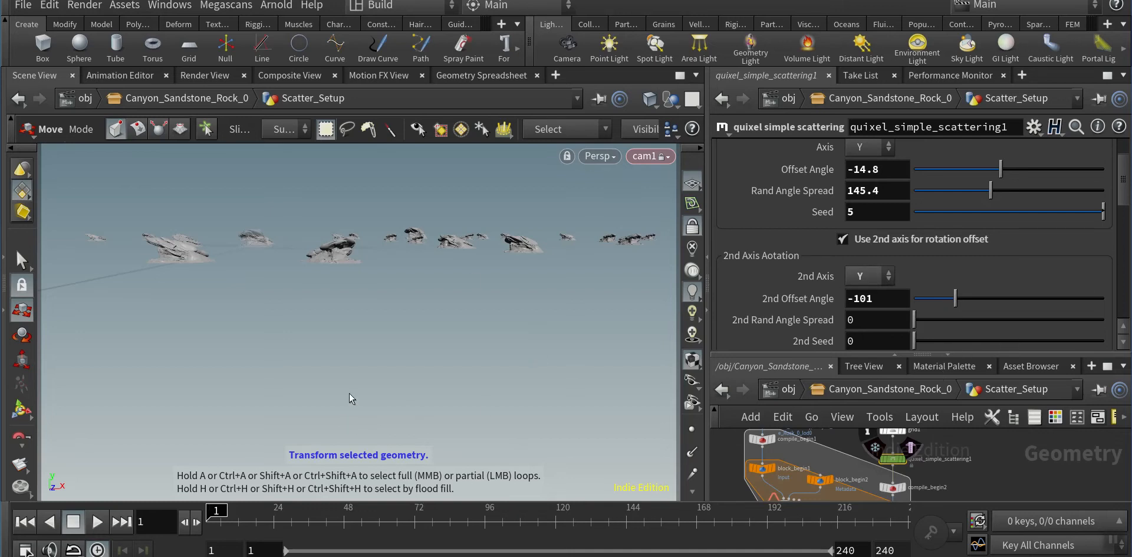
- Try Z and X as the 2nd rotation axis, testing 2nd Offset Angles such as -160, 63 and -98 on X
{"action": "left_click", "coordinate": [867, 276]}
{"action": "left_click", "coordinate": [860, 339]}
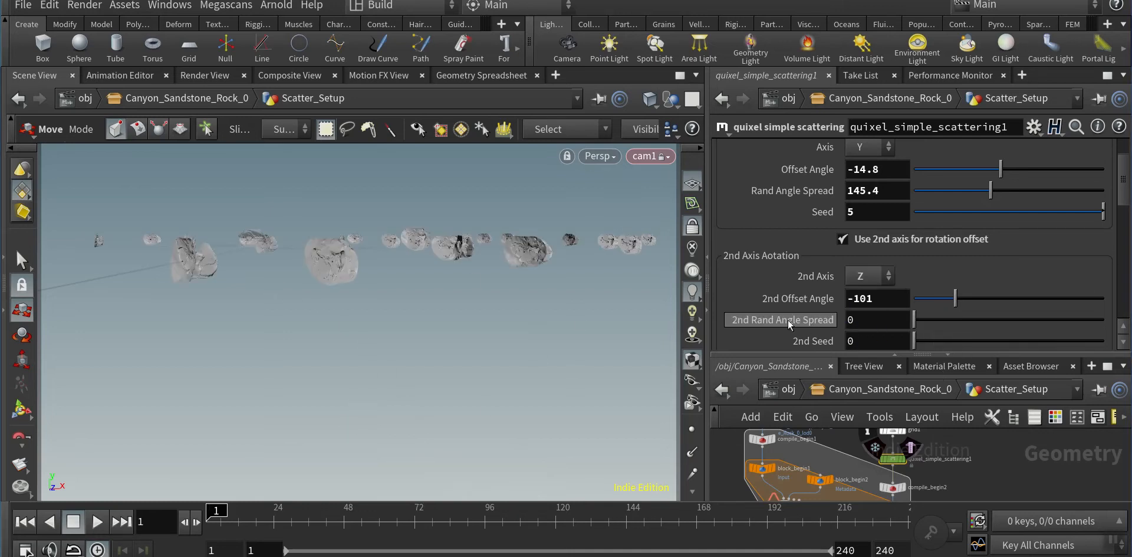
{"action": "left_click", "coordinate": [856, 276]}
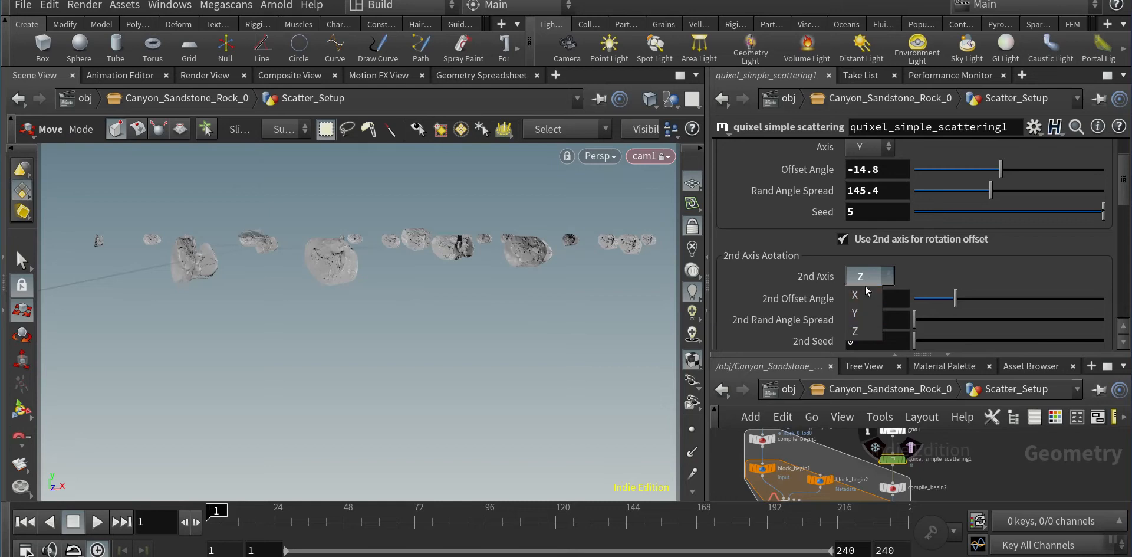
{"action": "left_click", "coordinate": [867, 291]}
{"action": "left_click_drag", "start_coordinate": [955, 297], "coordinate": [920, 300]}
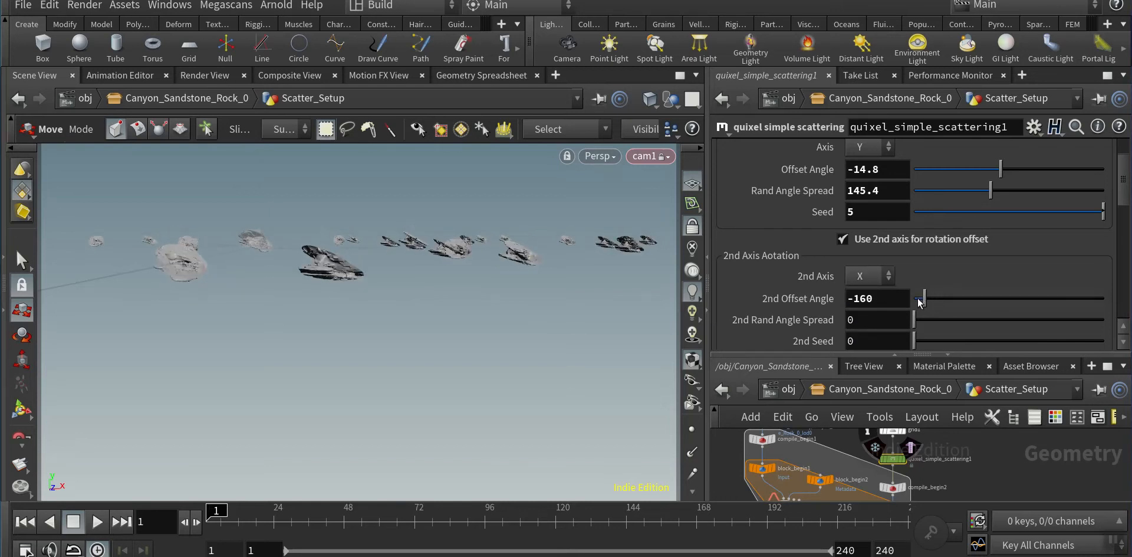
{"action": "left_click", "coordinate": [1048, 299]}
{"action": "left_click", "coordinate": [1042, 298]}
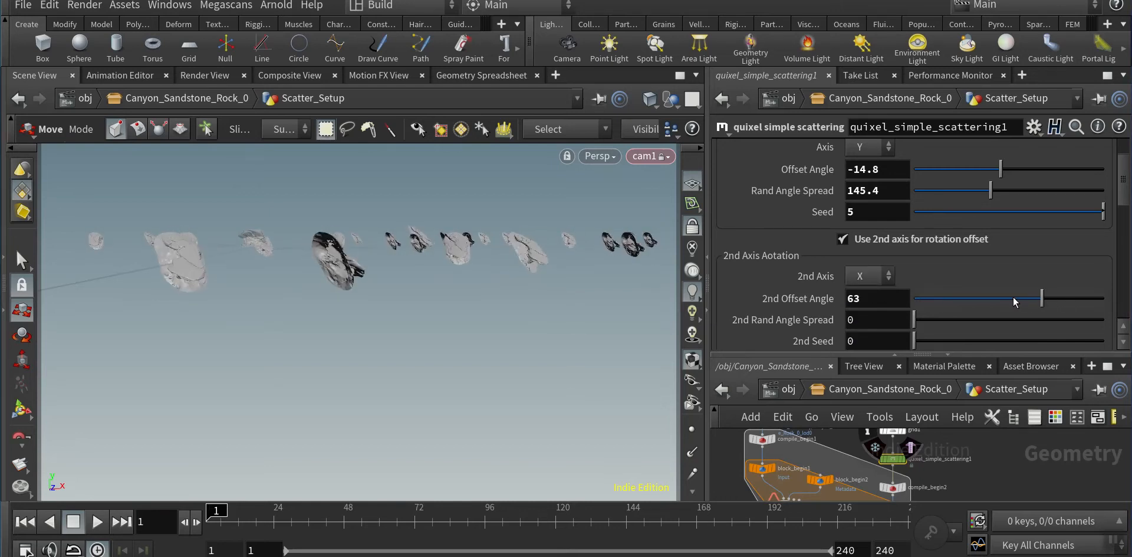
{"action": "left_click", "coordinate": [978, 299]}
{"action": "left_click_drag", "start_coordinate": [977, 300], "coordinate": [957, 301]}
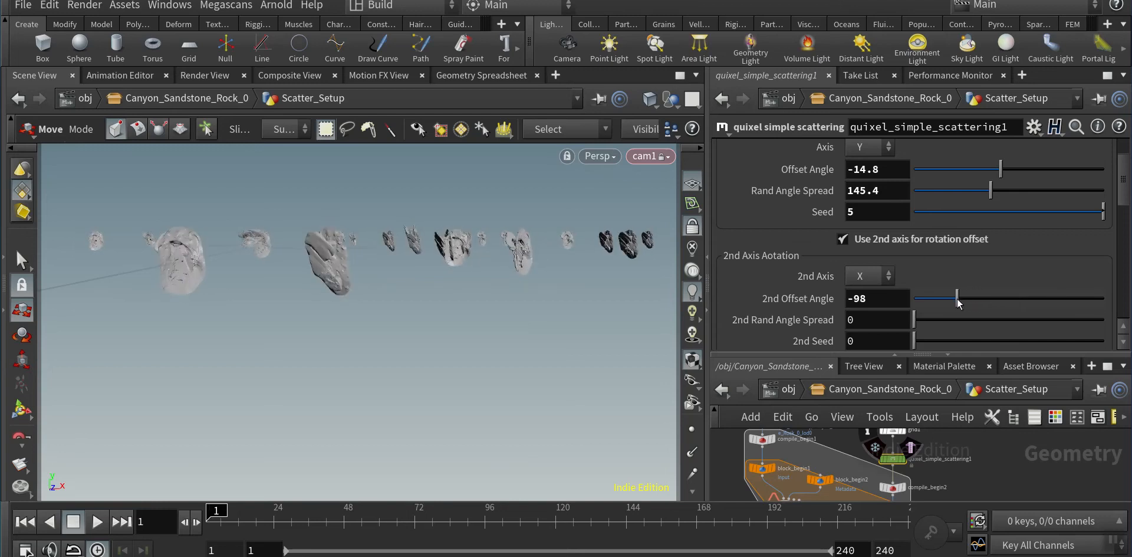
{"action": "left_click_drag", "start_coordinate": [1088, 306], "coordinate": [914, 303]}
- Try Z as the 2nd rotation axis with 2nd Offset Angles of 180, -180, 94 and 112
{"action": "left_click", "coordinate": [870, 276]}
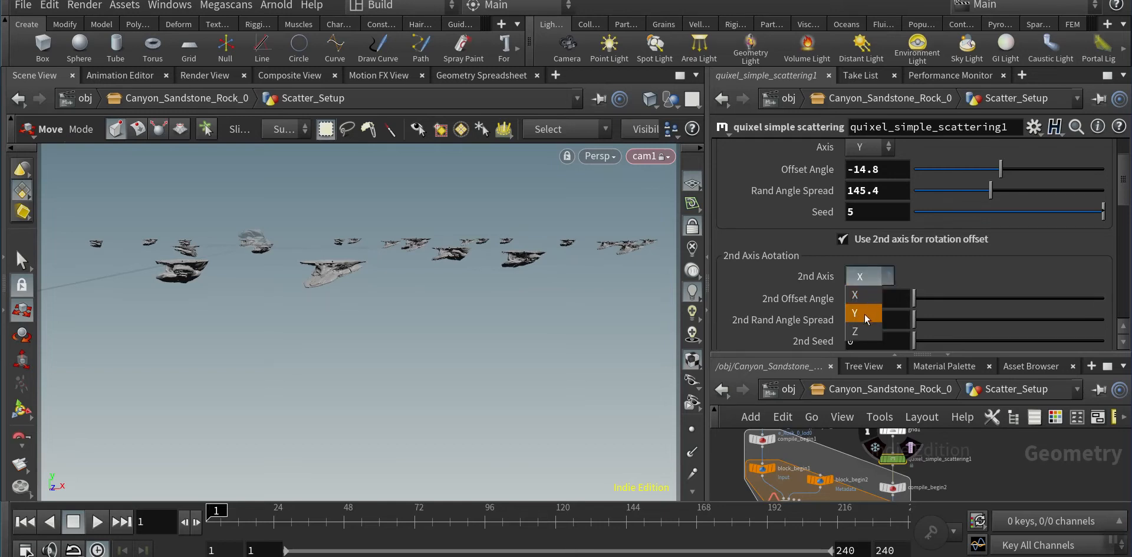
{"action": "left_click", "coordinate": [866, 328]}
{"action": "left_click_drag", "start_coordinate": [915, 306], "coordinate": [995, 304]}
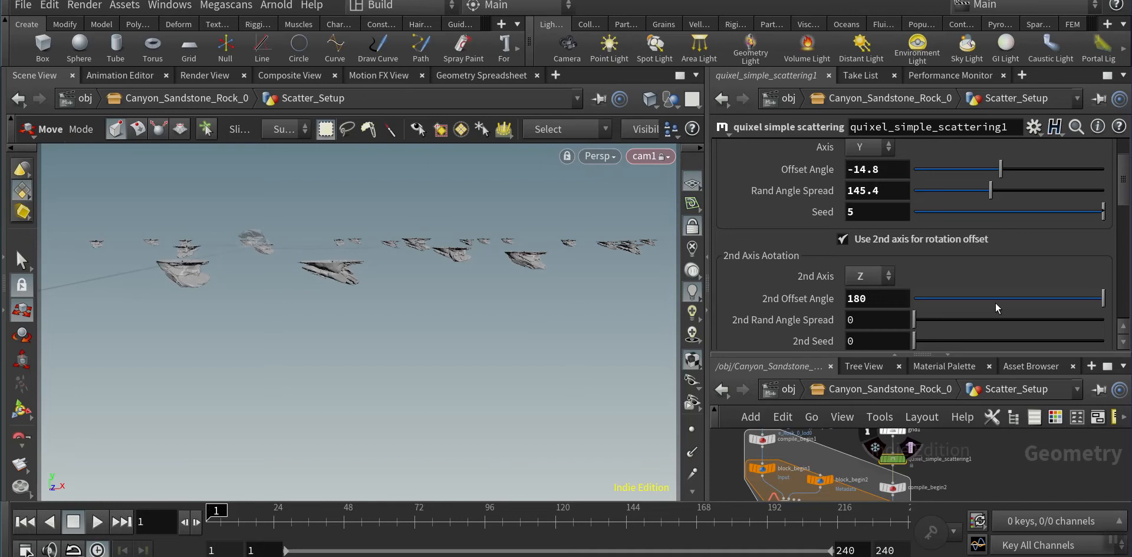
{"action": "left_click", "coordinate": [848, 300]}
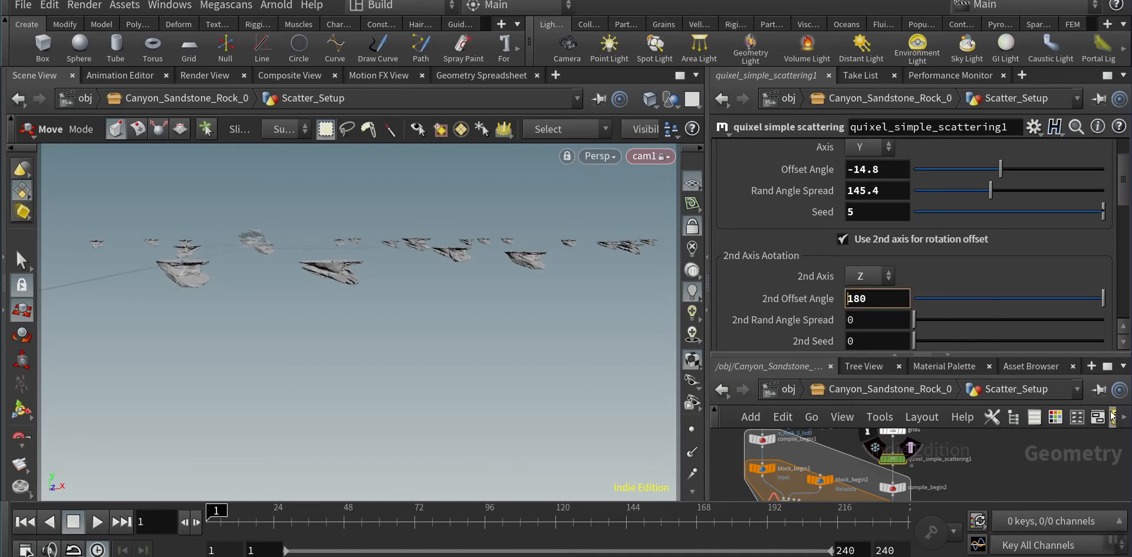
{"action": "type", "text": "-"}
{"action": "key", "text": "Return"}
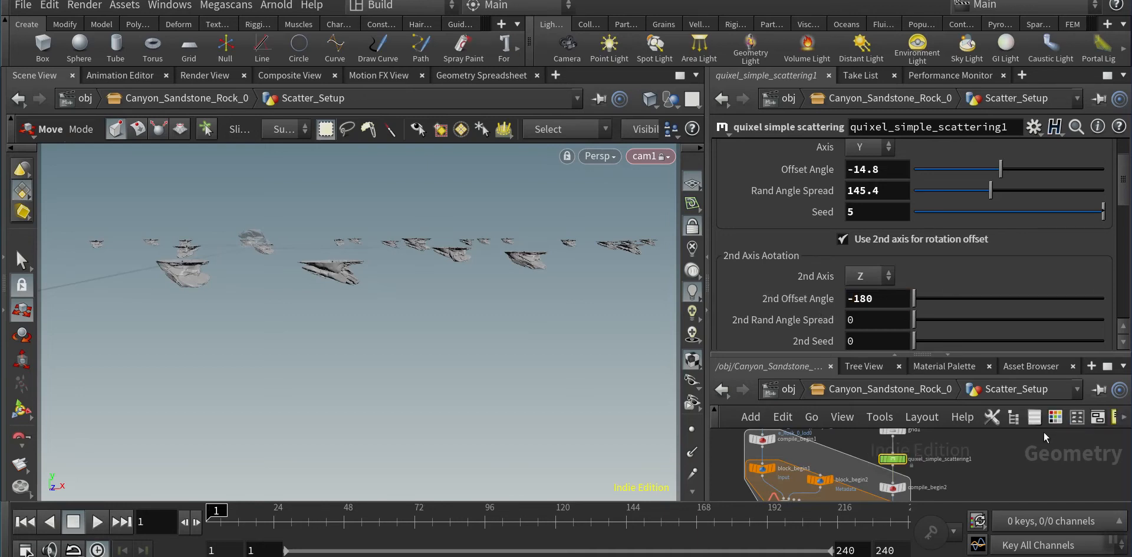
{"action": "left_click", "coordinate": [865, 318]}
{"action": "left_click_drag", "start_coordinate": [918, 302], "coordinate": [967, 302]}
{"action": "left_click", "coordinate": [1060, 309]}
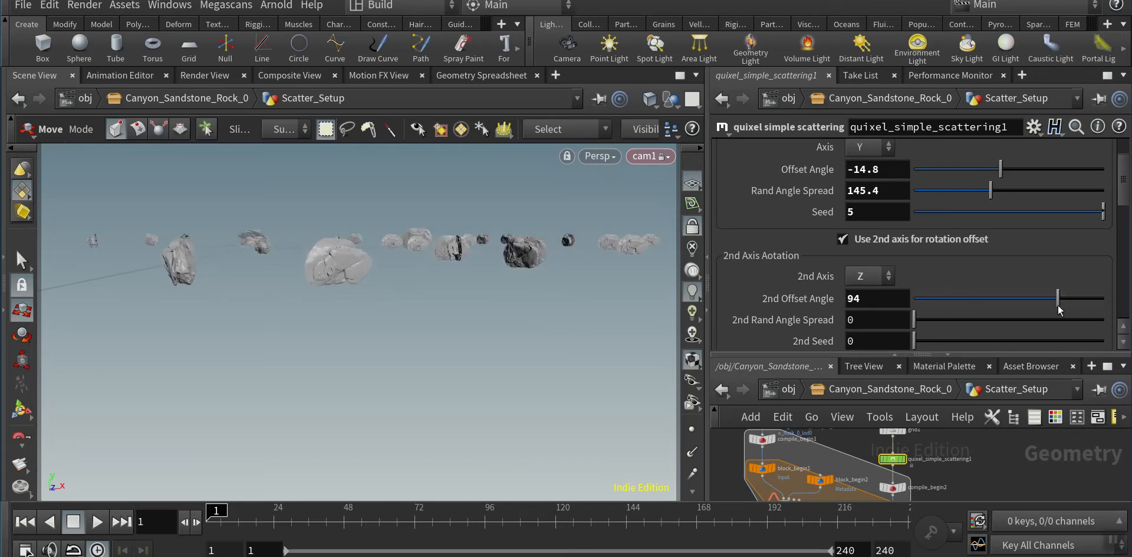
{"action": "left_click_drag", "start_coordinate": [1036, 313], "coordinate": [1010, 295]}
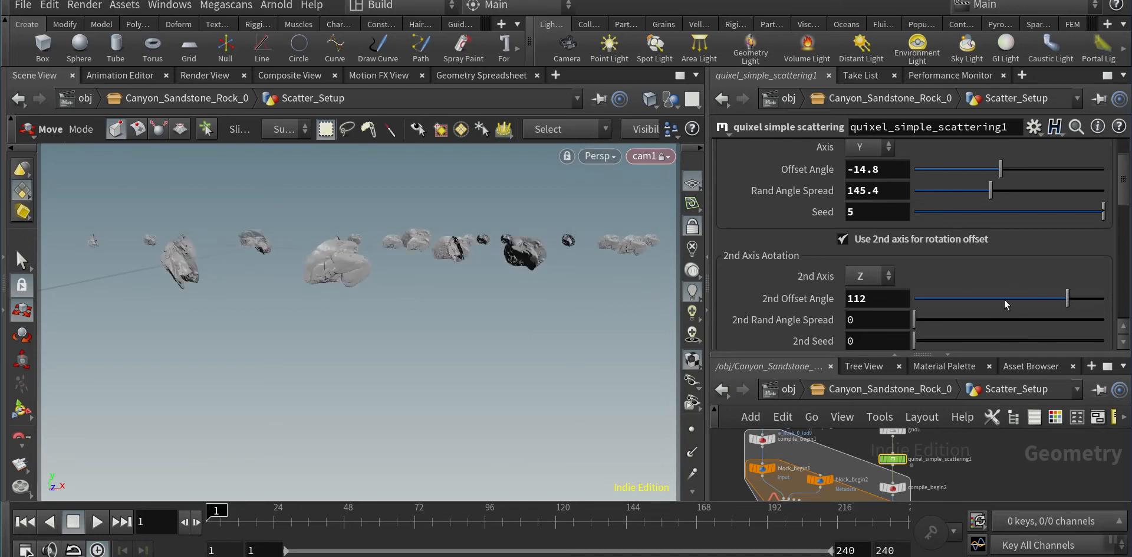
- Set the 2nd rotation axis to Y with a 2nd Offset Angle of 180
{"action": "left_click", "coordinate": [890, 277]}
{"action": "left_click", "coordinate": [878, 304]}
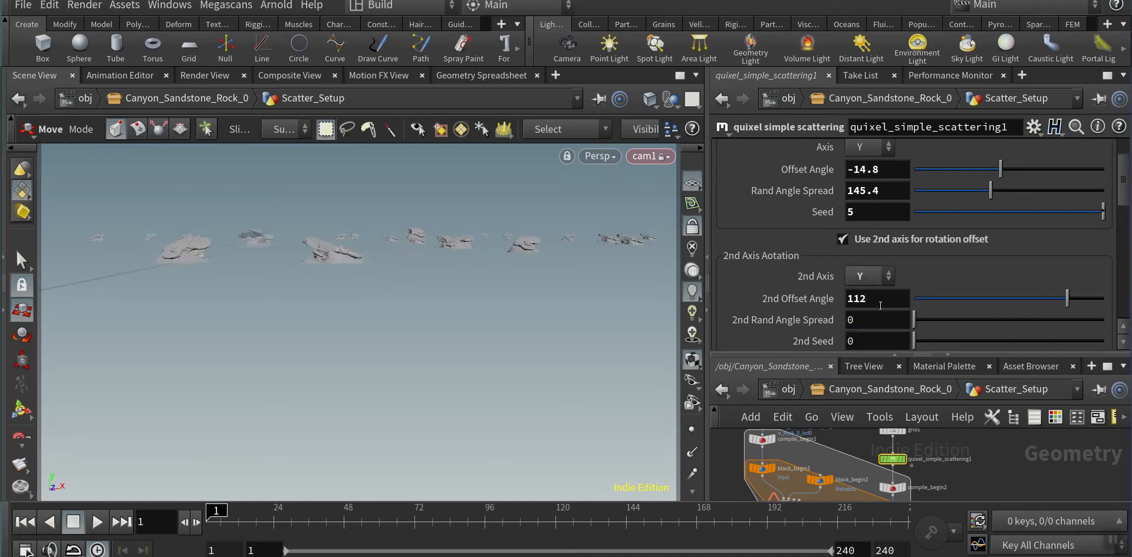
{"action": "left_click_drag", "start_coordinate": [1066, 299], "coordinate": [1111, 302]}
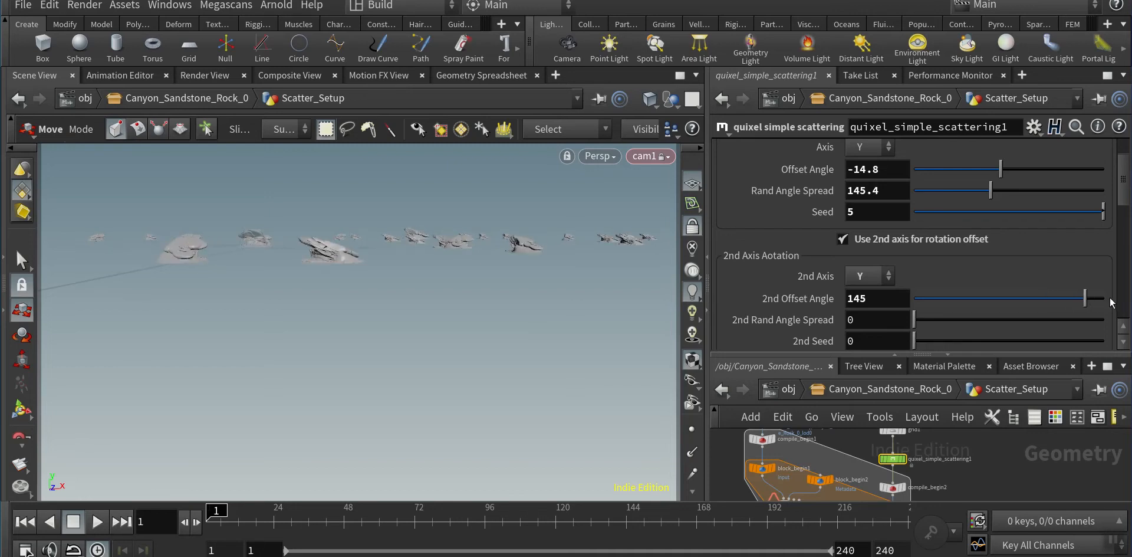
{"action": "left_click_drag", "start_coordinate": [849, 304], "coordinate": [892, 305]}
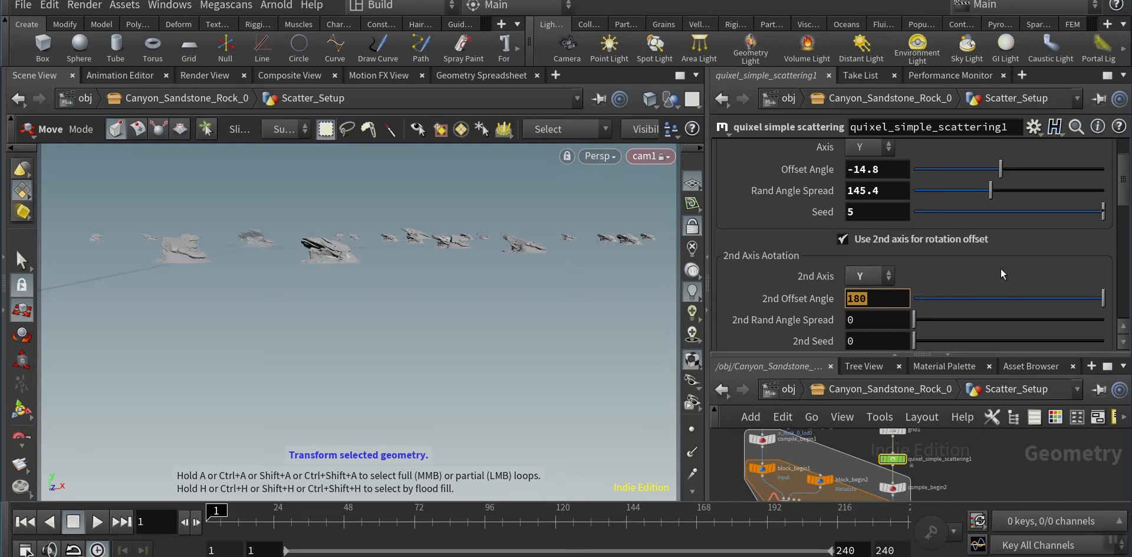
- Set the 2nd Seed to 55 and raise the 2nd Rand Angle Spread to above 213
{"action": "scroll", "coordinate": [871, 339], "scroll_direction": "down", "scroll_amount": 3}
{"action": "left_click", "coordinate": [878, 280]}
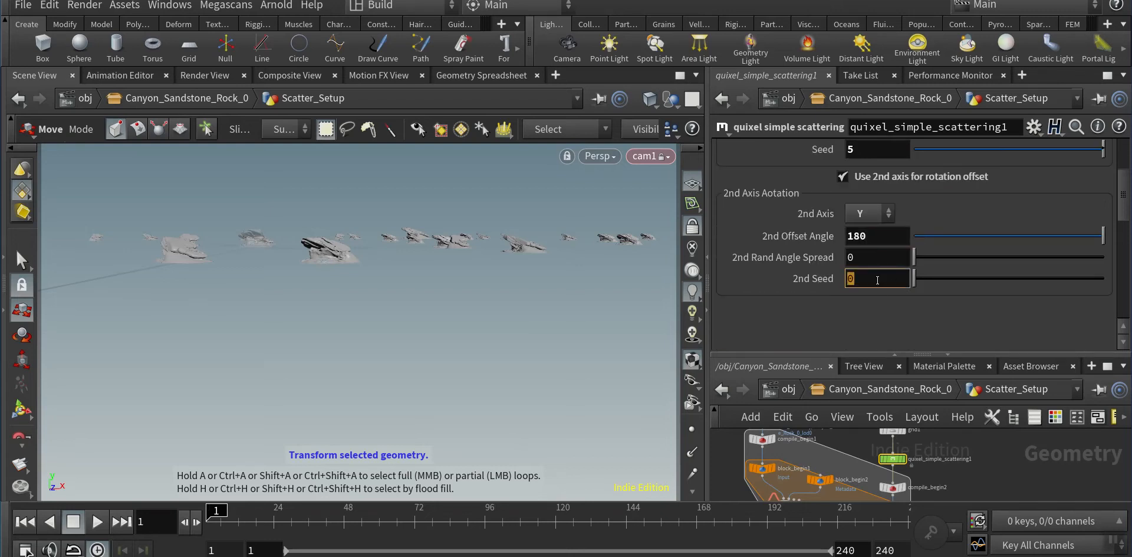
{"action": "type", "text": "55"}
{"action": "key", "text": "Return"}
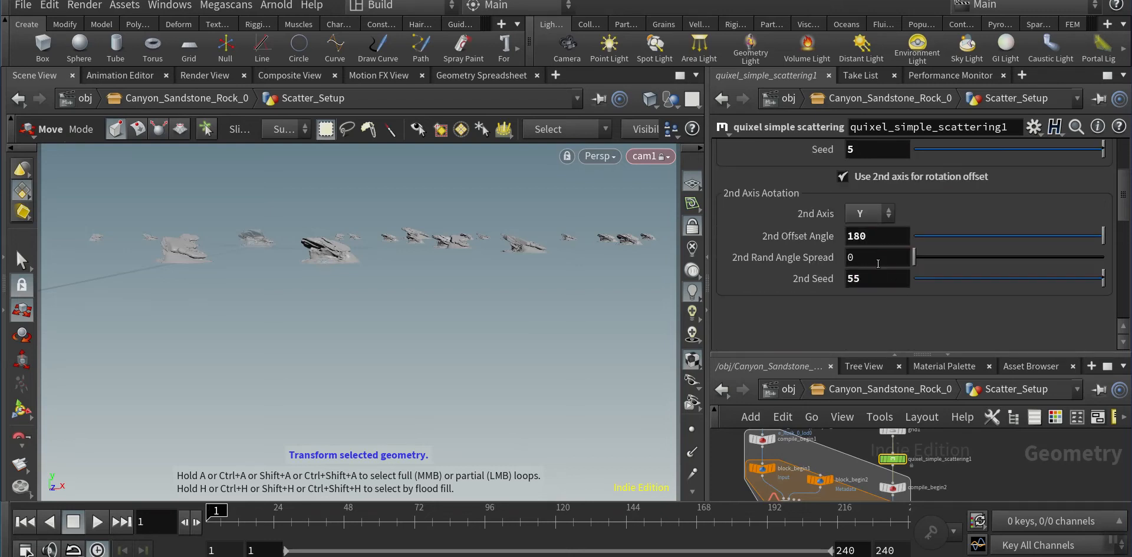
{"action": "left_click", "coordinate": [878, 261]}
{"action": "left_click_drag", "start_coordinate": [917, 264], "coordinate": [1027, 263]}
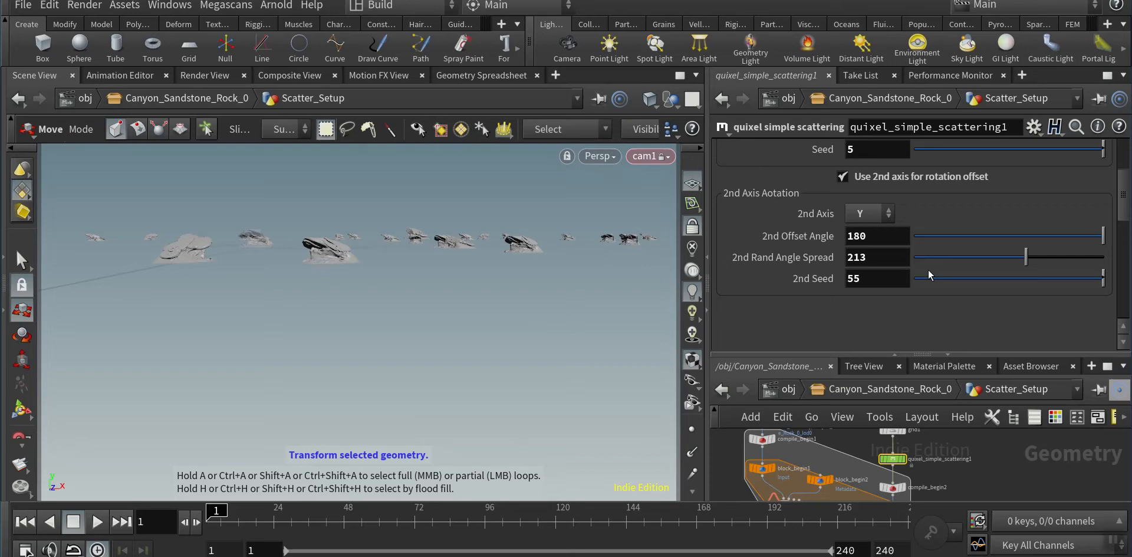
{"action": "left_click", "coordinate": [1045, 257]}
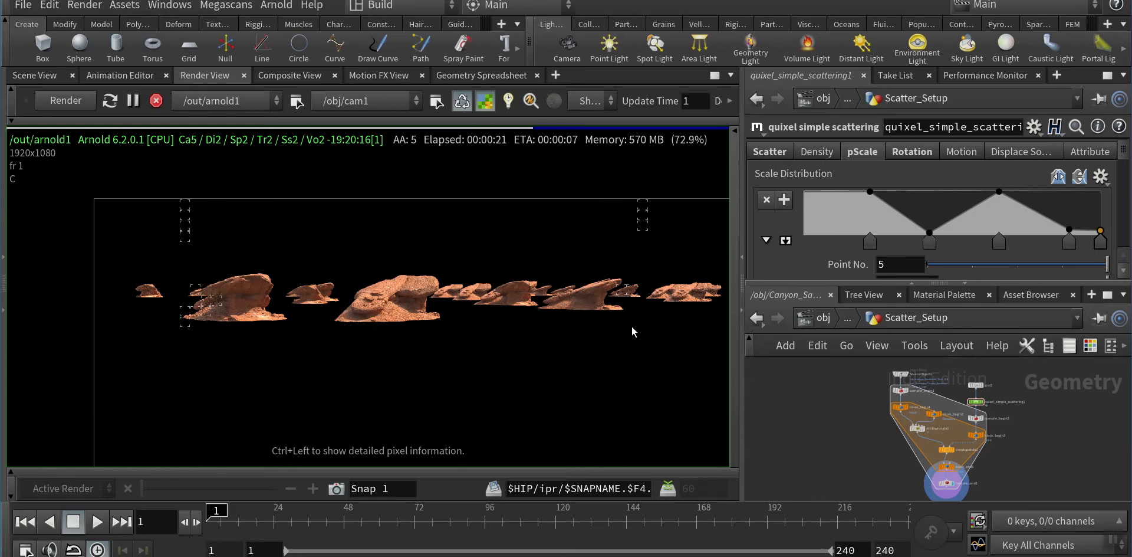
- Select arnold_skydome_light1 in the object network and display it in the scene view
{"action": "scroll", "coordinate": [667, 281], "scroll_direction": "up", "scroll_amount": 4}
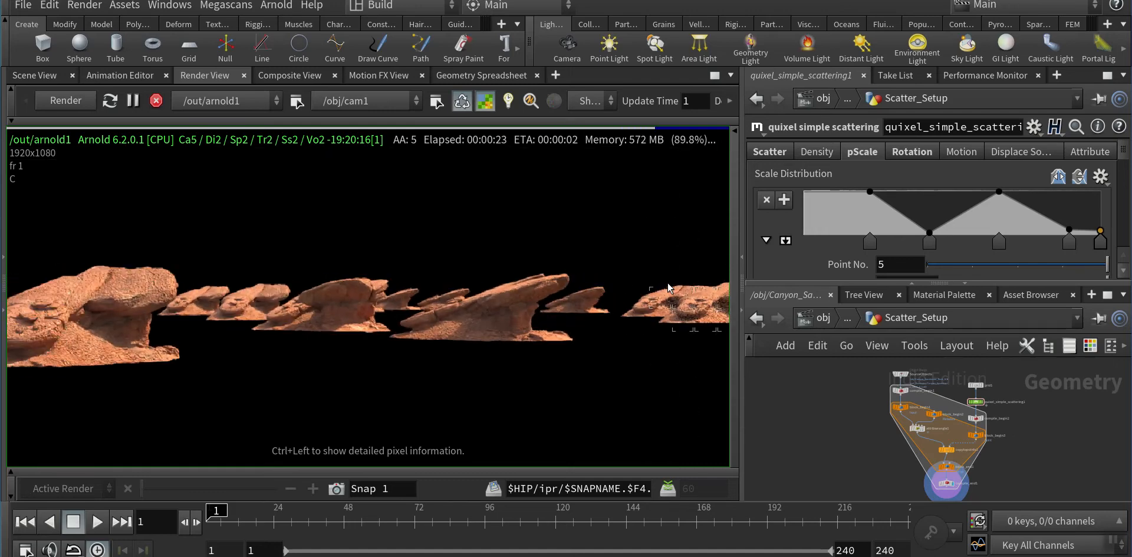
{"action": "scroll", "coordinate": [668, 282], "scroll_direction": "down", "scroll_amount": 3}
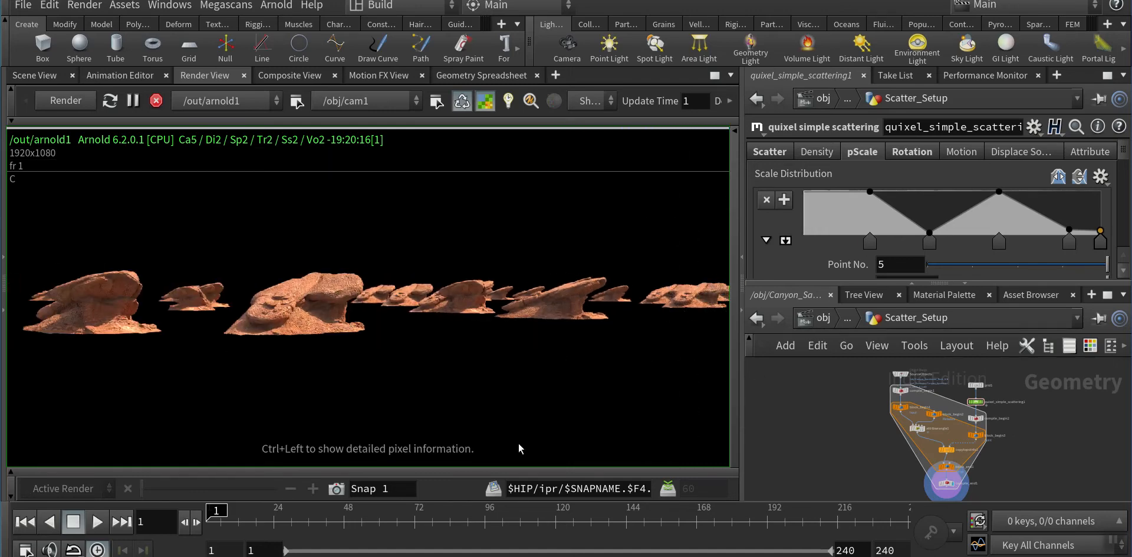
{"action": "left_click", "coordinate": [822, 317]}
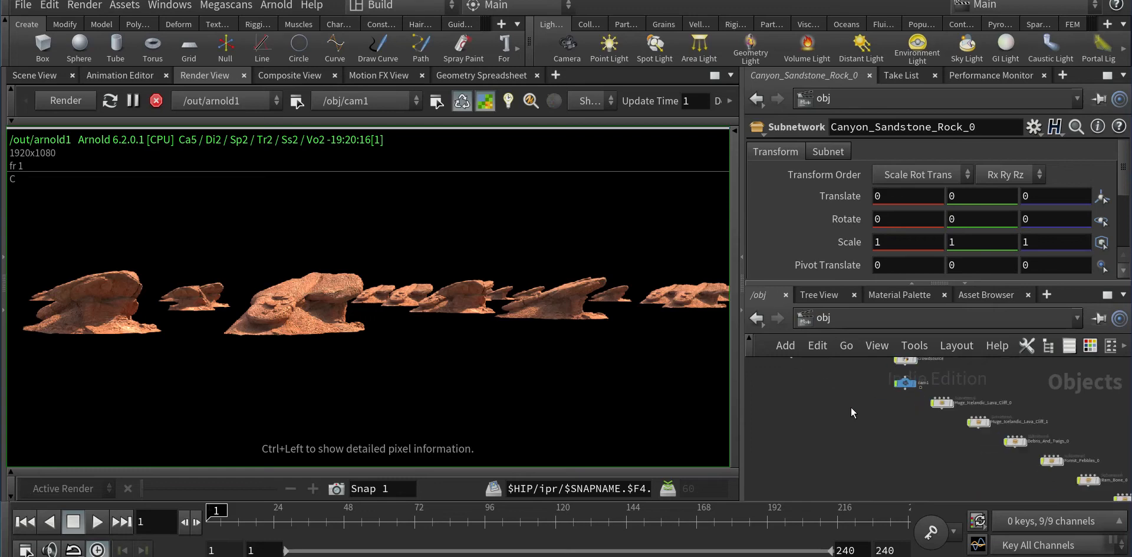
{"action": "middle_click_drag", "start_coordinate": [907, 404], "coordinate": [908, 431]}
{"action": "middle_click_drag", "start_coordinate": [867, 385], "coordinate": [867, 400]}
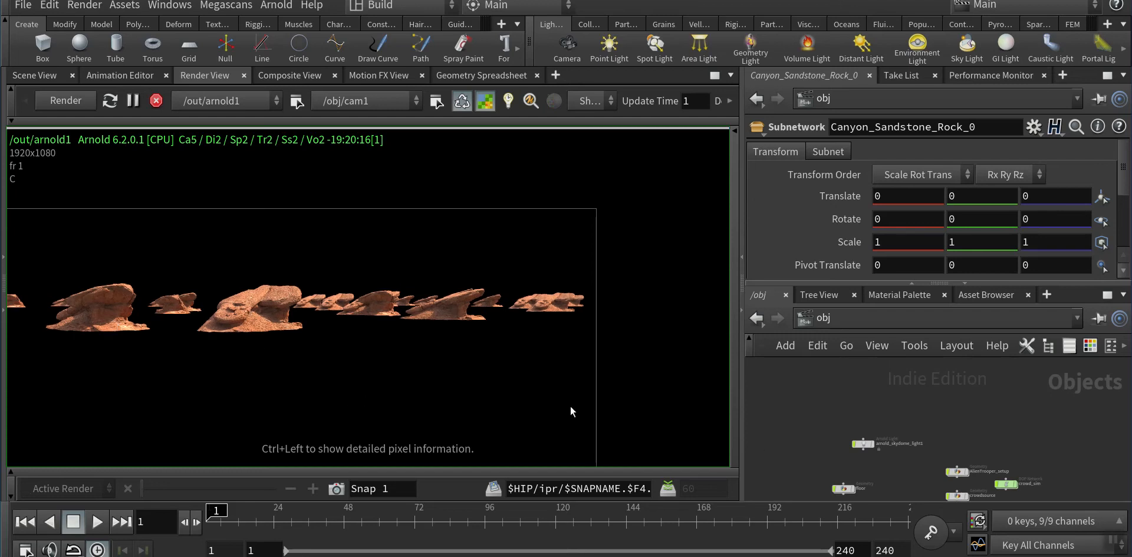
{"action": "scroll", "coordinate": [864, 442], "scroll_direction": "up", "scroll_amount": 5}
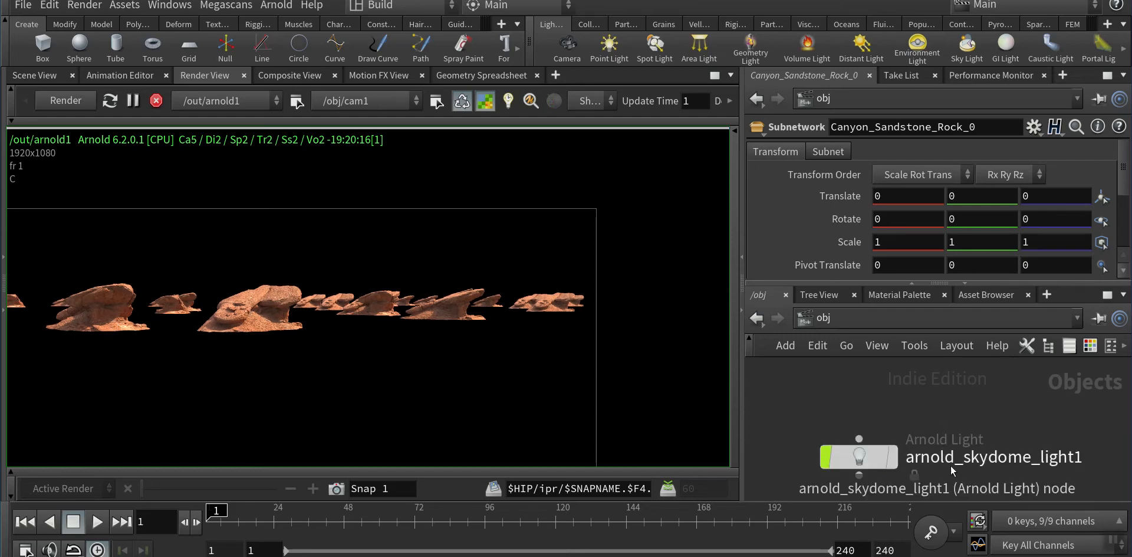
{"action": "left_click", "coordinate": [850, 461]}
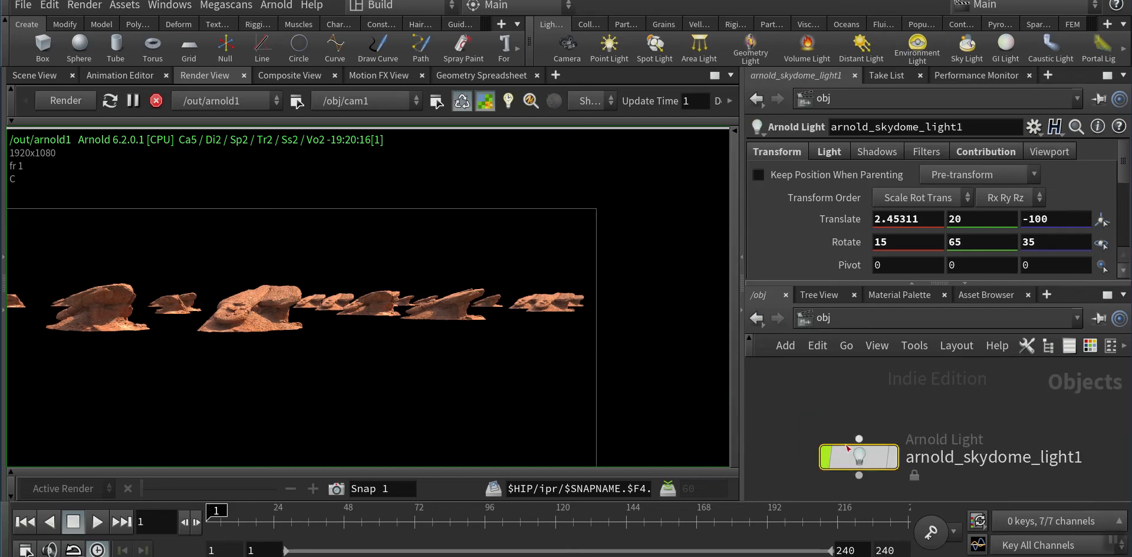
{"action": "left_click", "coordinate": [50, 77]}
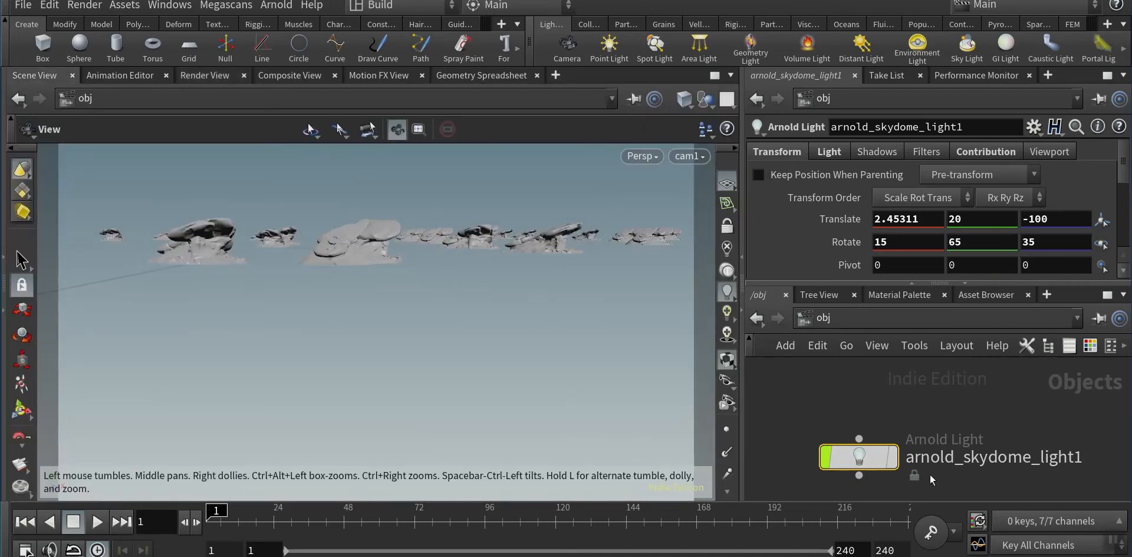
{"action": "left_click", "coordinate": [891, 457]}
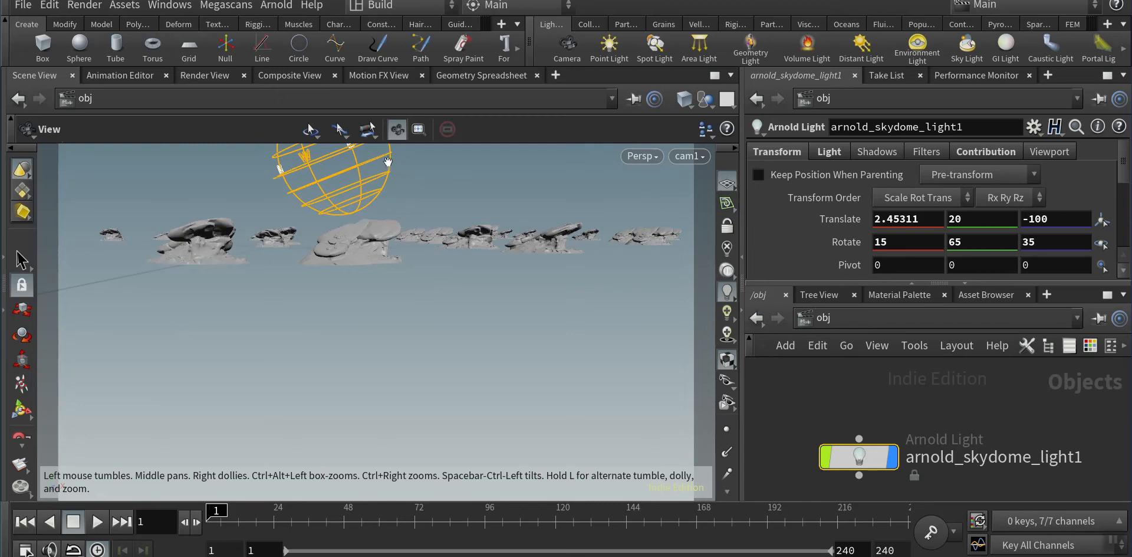
- Set the skydome light's X rotation to 45 while viewing the cam1 render
{"action": "left_click", "coordinate": [205, 75]}
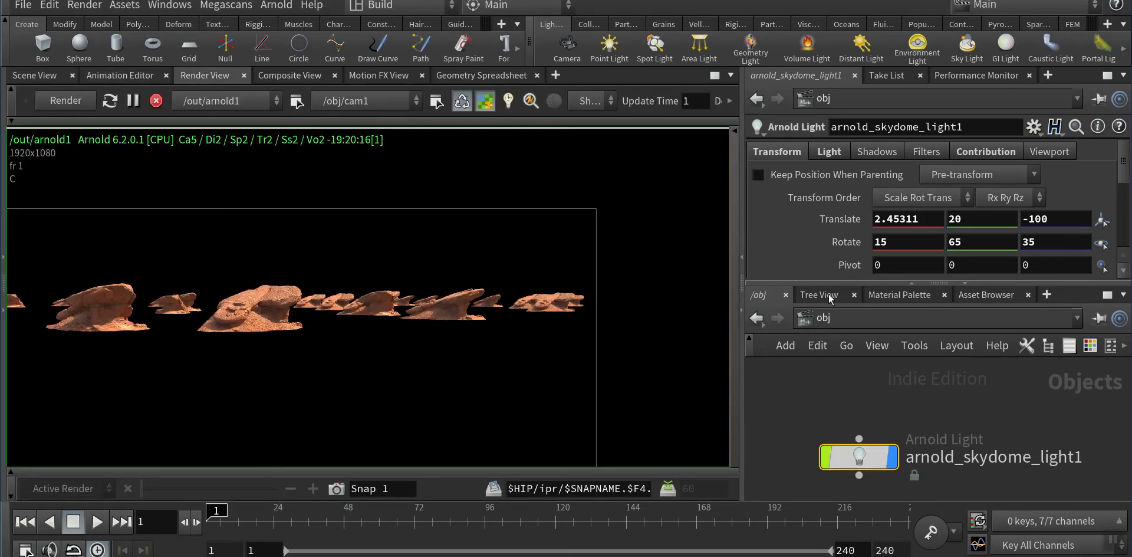
{"action": "left_click_drag", "start_coordinate": [827, 285], "coordinate": [827, 356]}
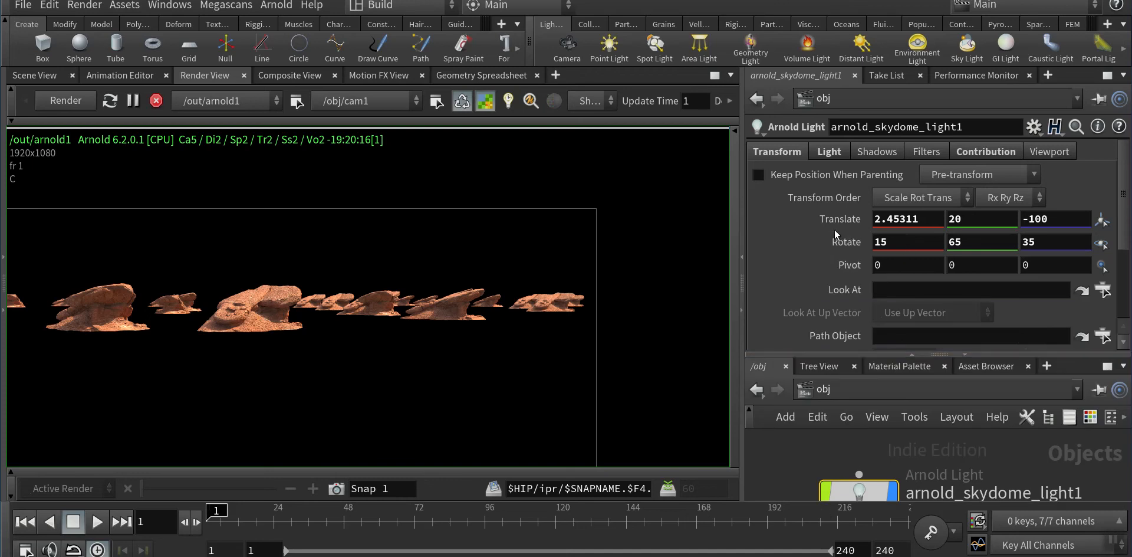
{"action": "double_click", "coordinate": [883, 242]}
{"action": "type", "text": "45"}
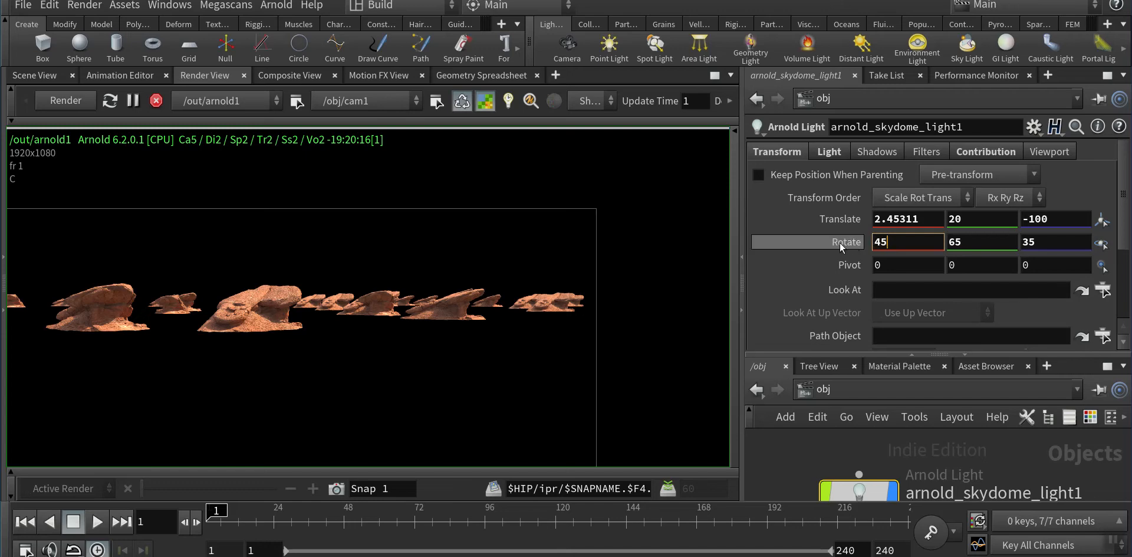
{"action": "key", "text": "Return"}
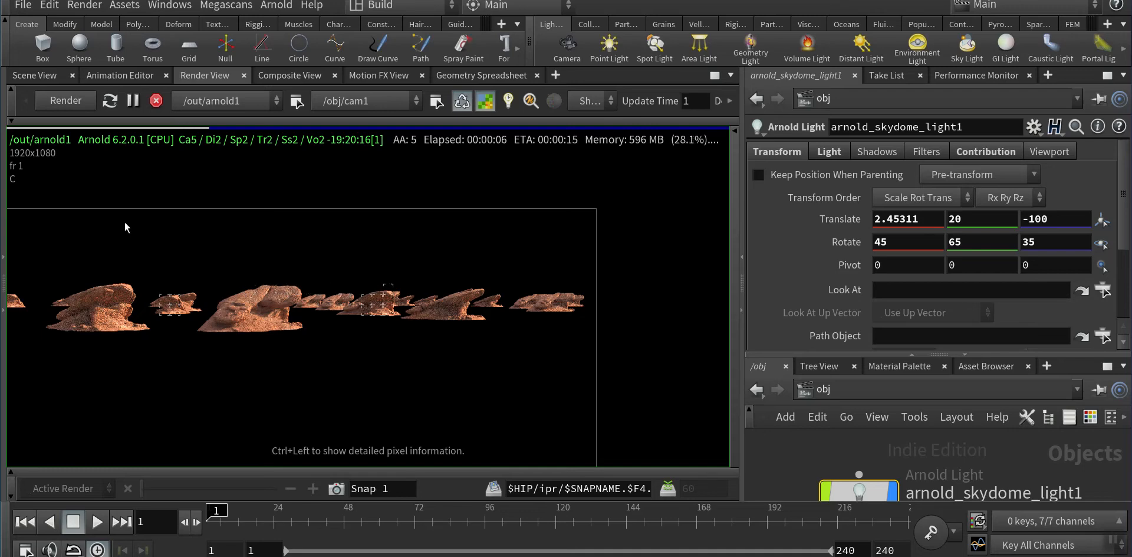
{"action": "left_click", "coordinate": [50, 77]}
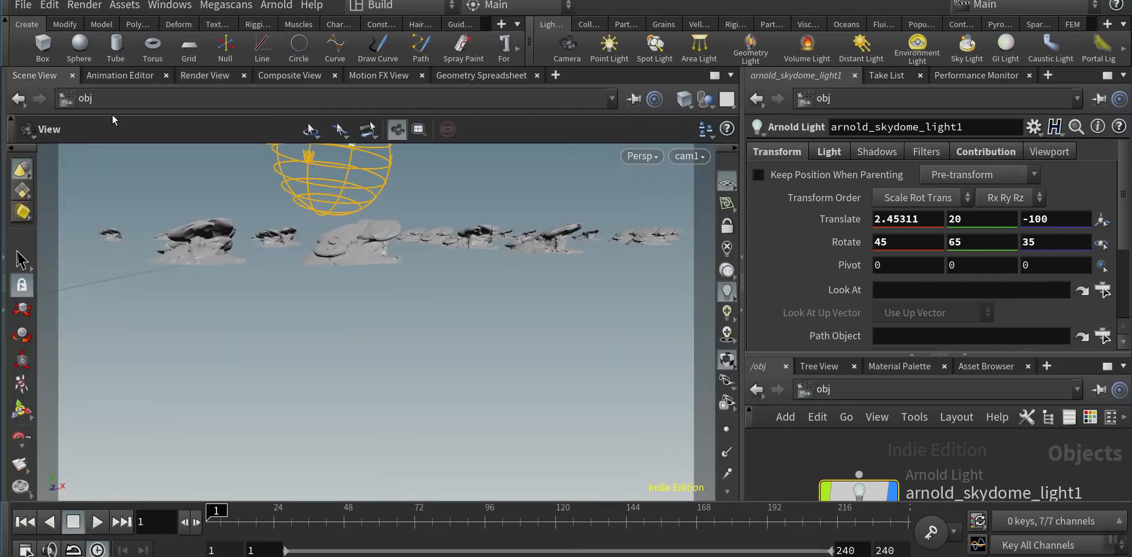
{"action": "left_click", "coordinate": [126, 80]}
{"action": "left_click", "coordinate": [224, 52]}
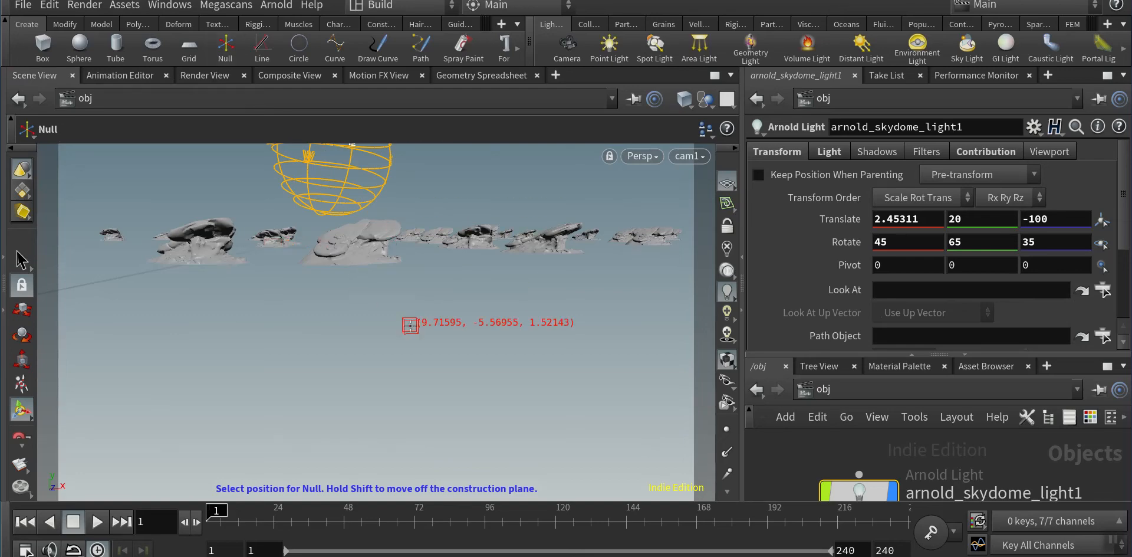
{"action": "key", "text": "Escape"}
{"action": "left_click", "coordinate": [203, 76]}
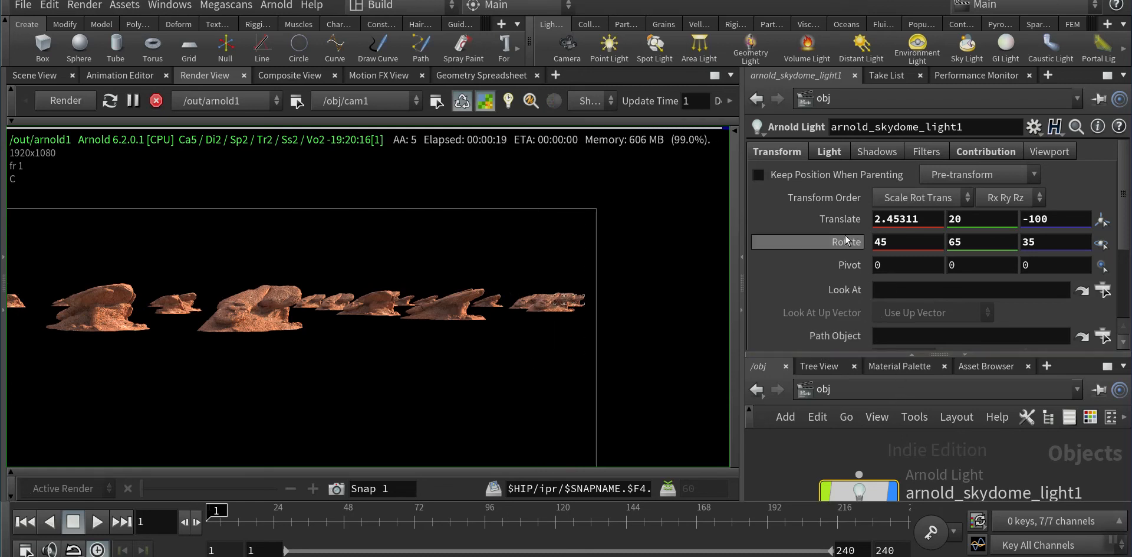
- Check the skydome light's colour type and texture file, and set its intensity to 4
{"action": "left_click", "coordinate": [831, 152]}
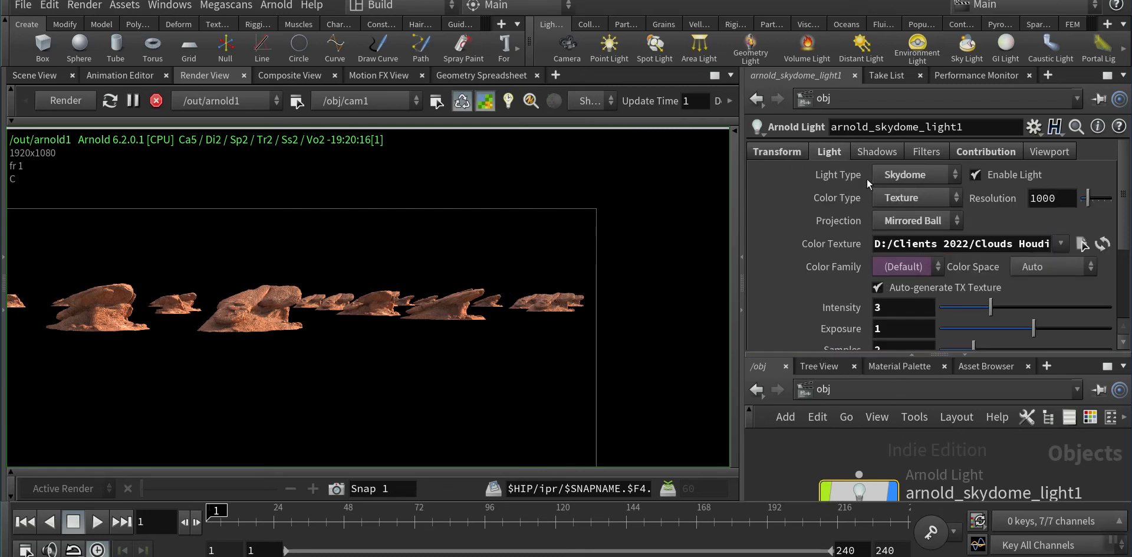
{"action": "left_click", "coordinate": [932, 200]}
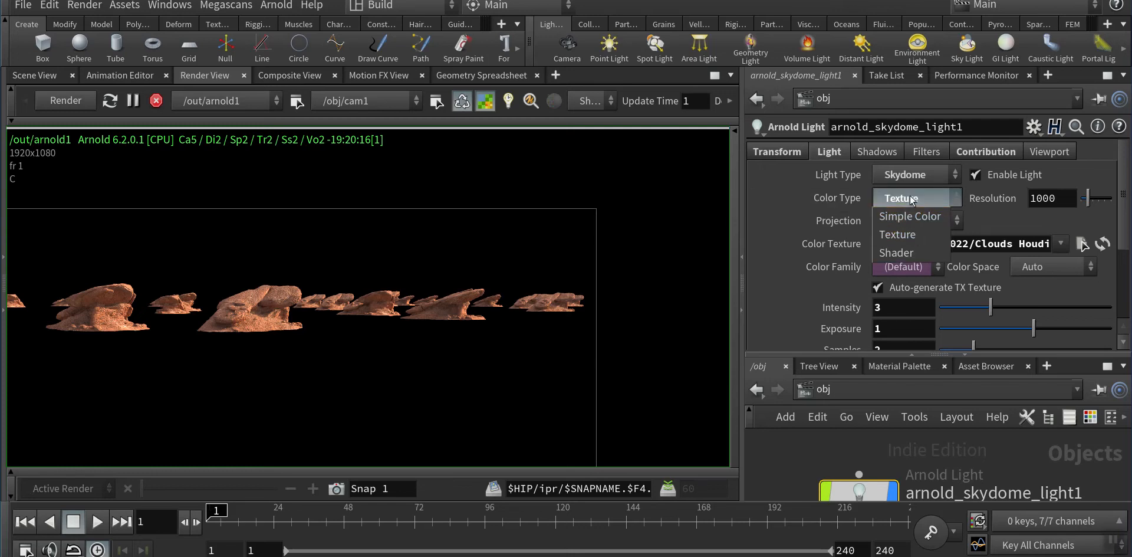
{"action": "left_click", "coordinate": [911, 192]}
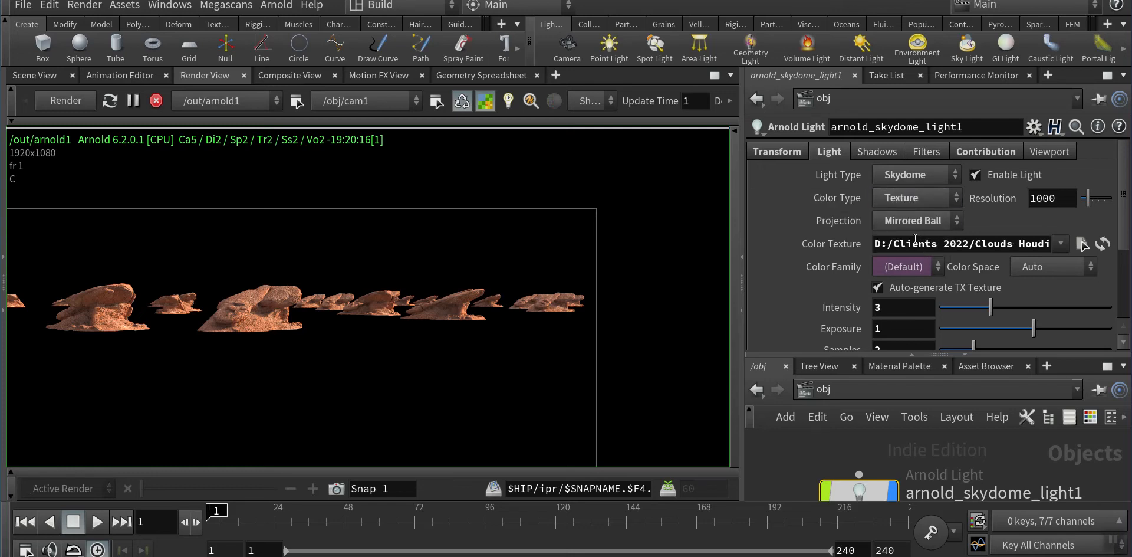
{"action": "left_click_drag", "start_coordinate": [1019, 247], "coordinate": [1049, 243]}
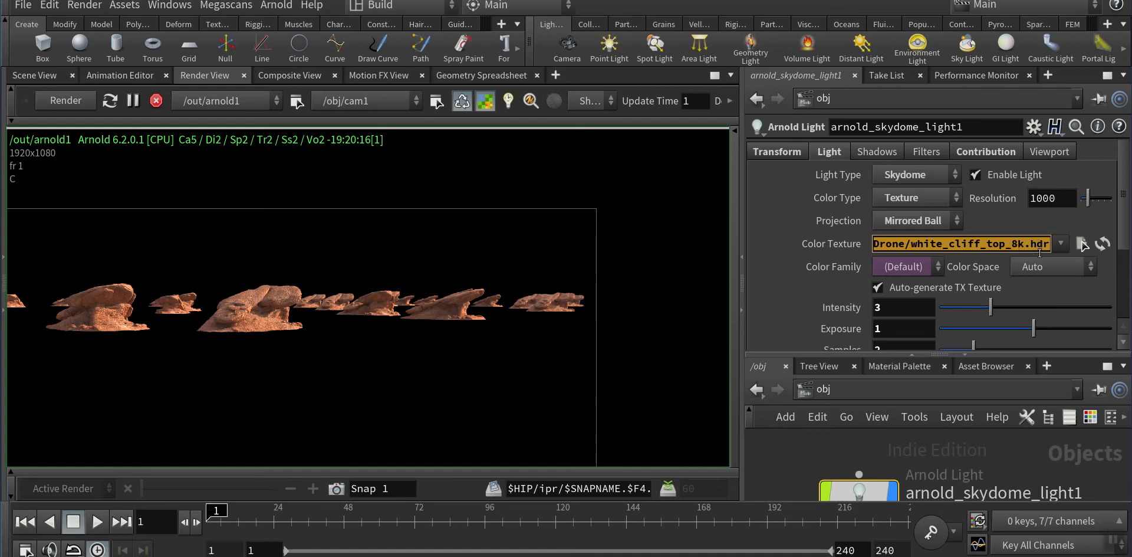
{"action": "scroll", "coordinate": [993, 271], "scroll_direction": "down", "scroll_amount": 3}
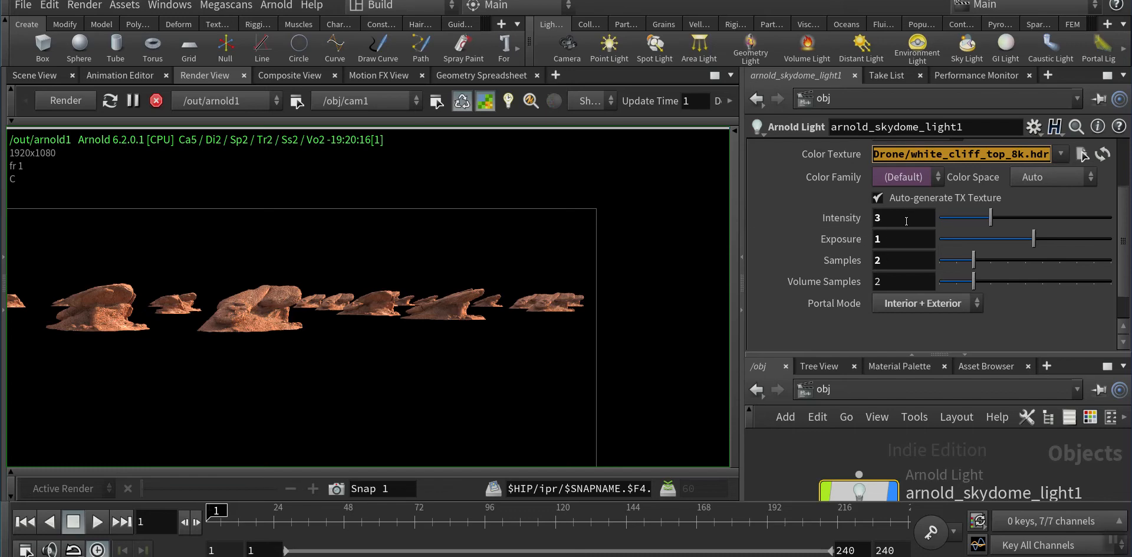
{"action": "left_click", "coordinate": [896, 221]}
{"action": "type", "text": "4"}
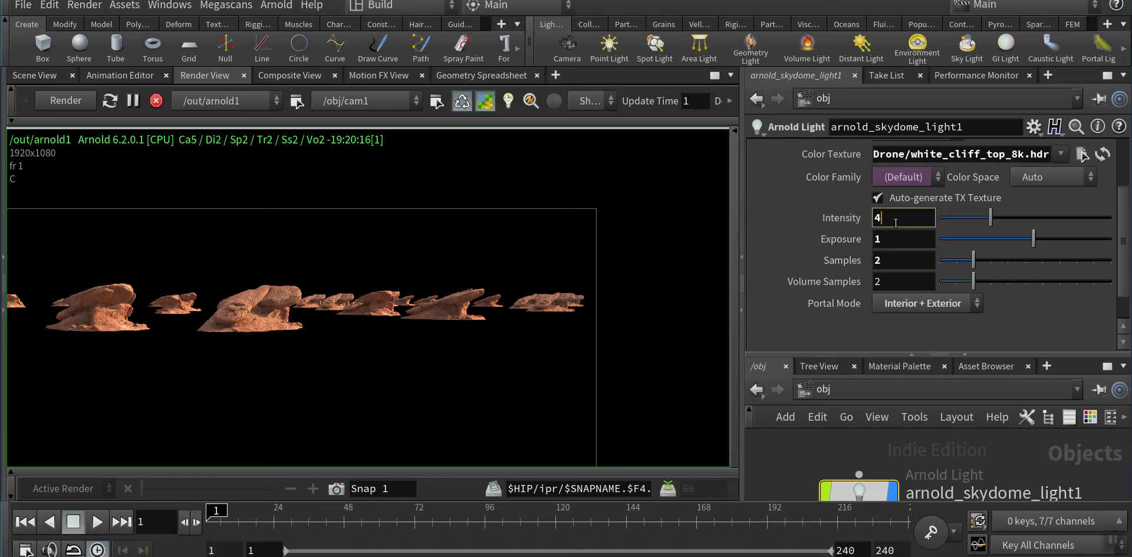
{"action": "key", "text": "Return"}
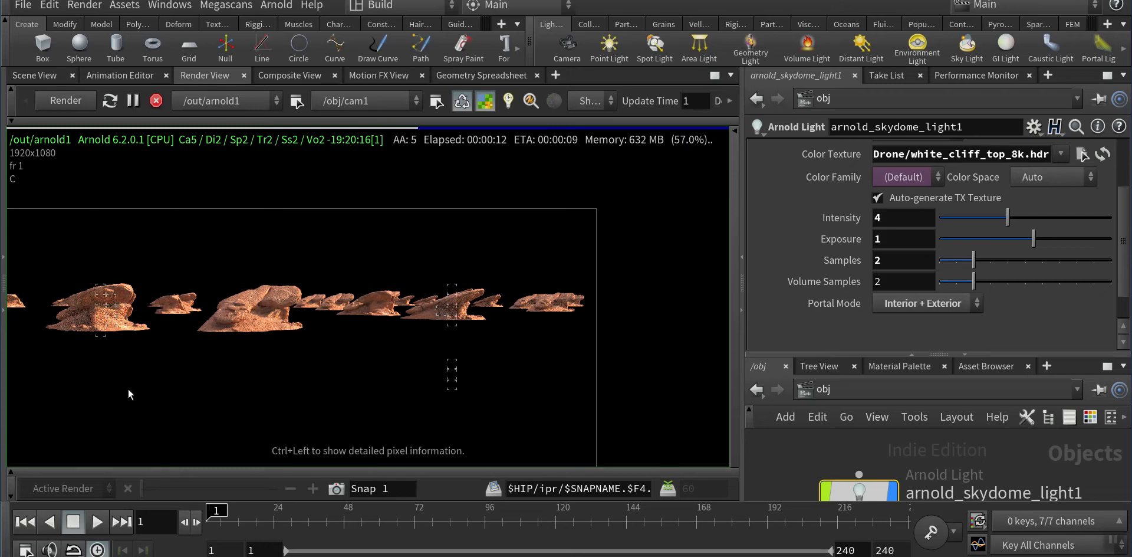
- Inspect the sandstone rocks close up across the cam1 render
{"action": "middle_click_drag", "start_coordinate": [95, 307], "coordinate": [451, 308]}
{"action": "scroll", "coordinate": [451, 308], "scroll_direction": "up", "scroll_amount": 5}
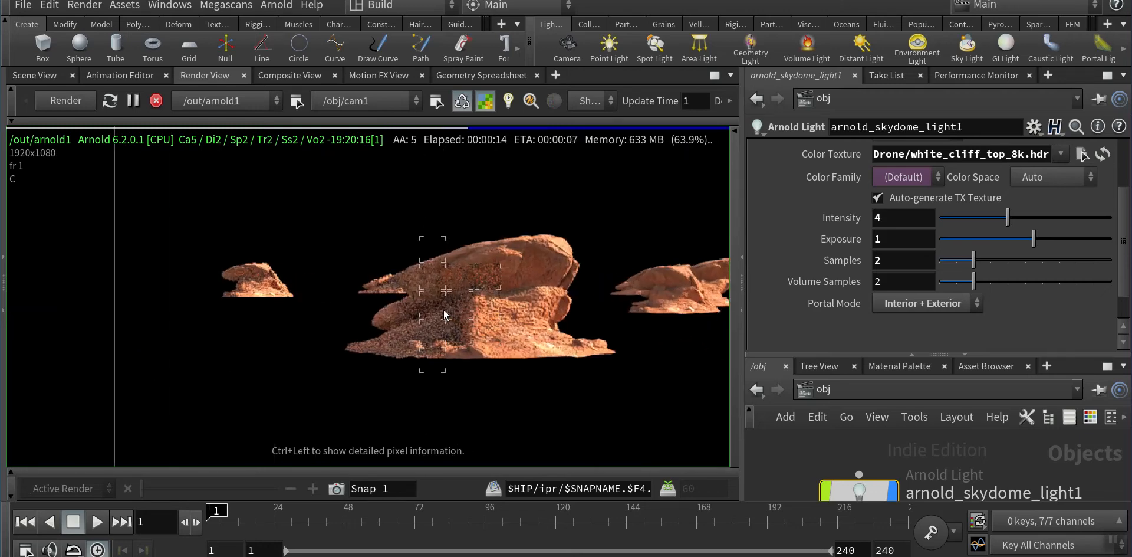
{"action": "scroll", "coordinate": [444, 314], "scroll_direction": "down", "scroll_amount": 5}
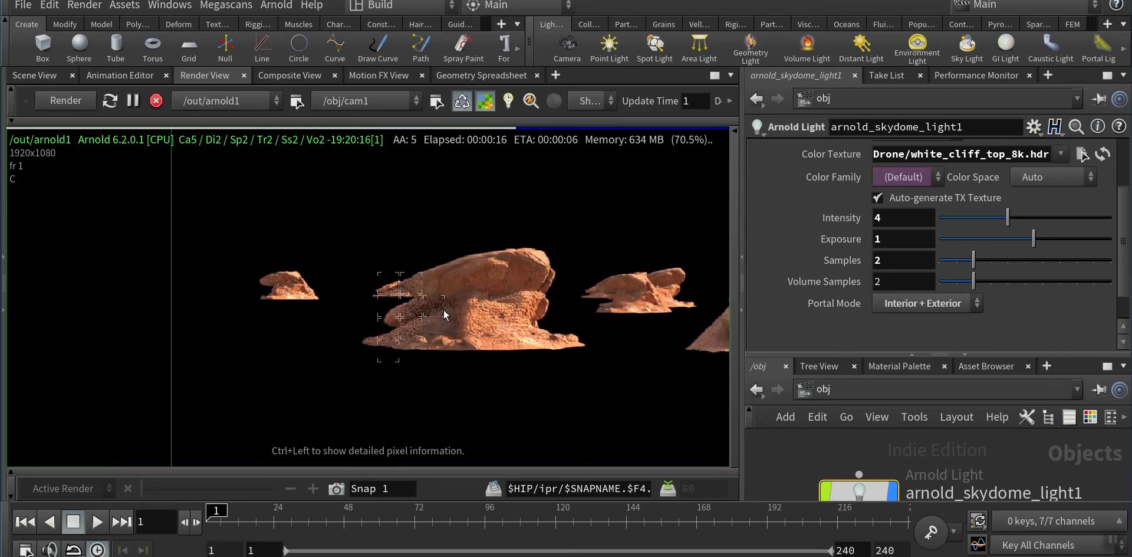
{"action": "middle_click_drag", "start_coordinate": [444, 310], "coordinate": [240, 294]}
{"action": "middle_click_drag", "start_coordinate": [711, 316], "coordinate": [490, 304]}
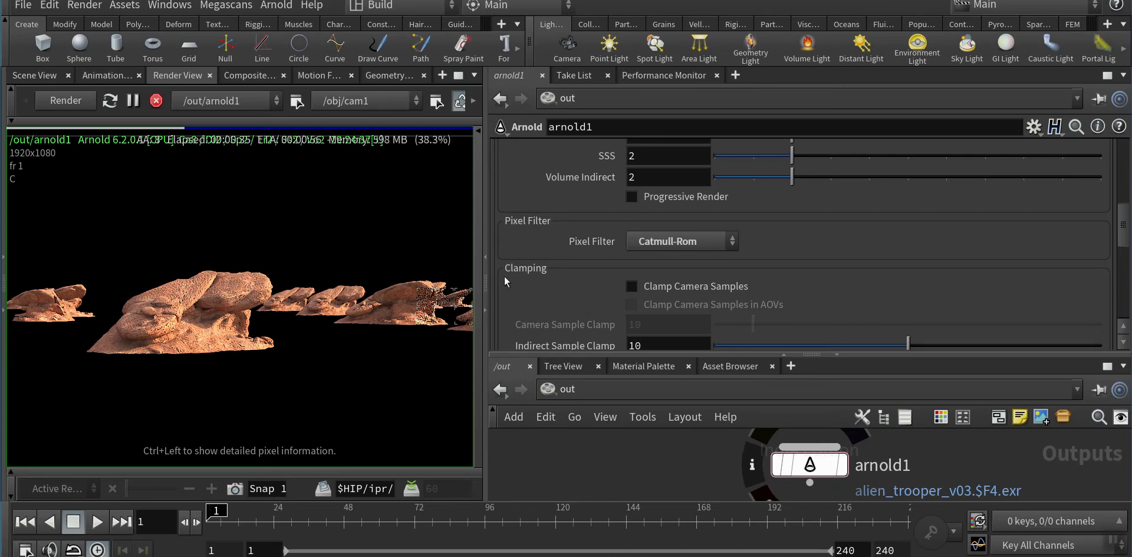
- Review the sampling settings of the arnold1 output node and keep Catmull-Rom as its pixel filter
{"action": "scroll", "coordinate": [702, 250], "scroll_direction": "up", "scroll_amount": 8}
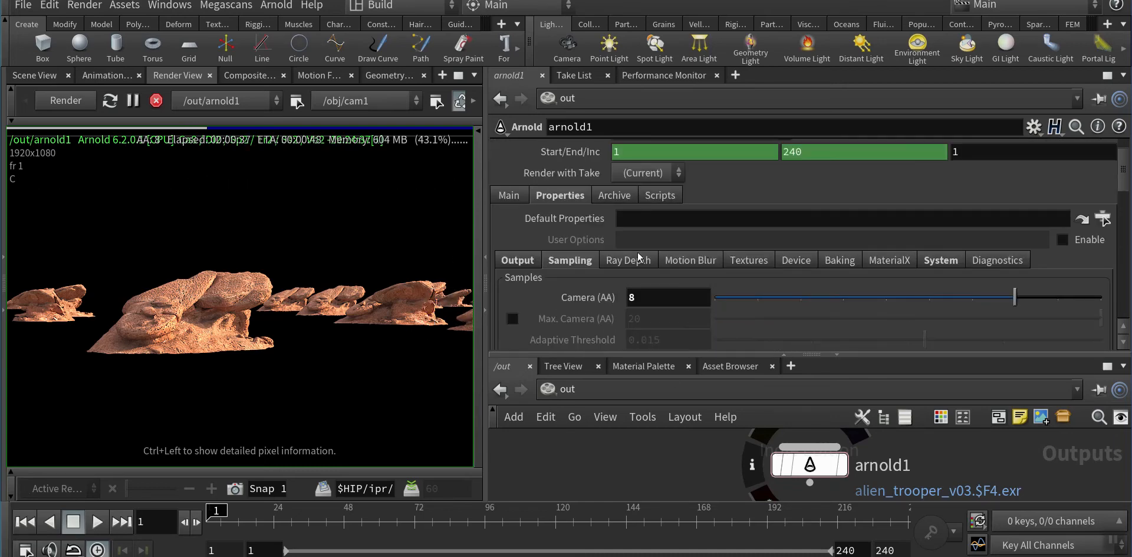
{"action": "scroll", "coordinate": [630, 262], "scroll_direction": "down", "scroll_amount": 3}
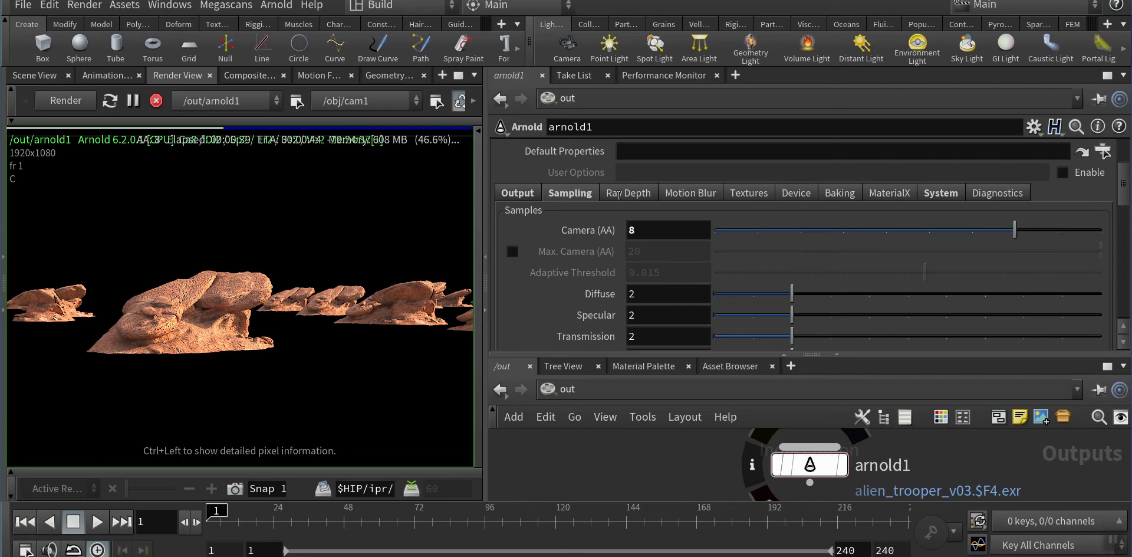
{"action": "scroll", "coordinate": [647, 220], "scroll_direction": "down", "scroll_amount": 6}
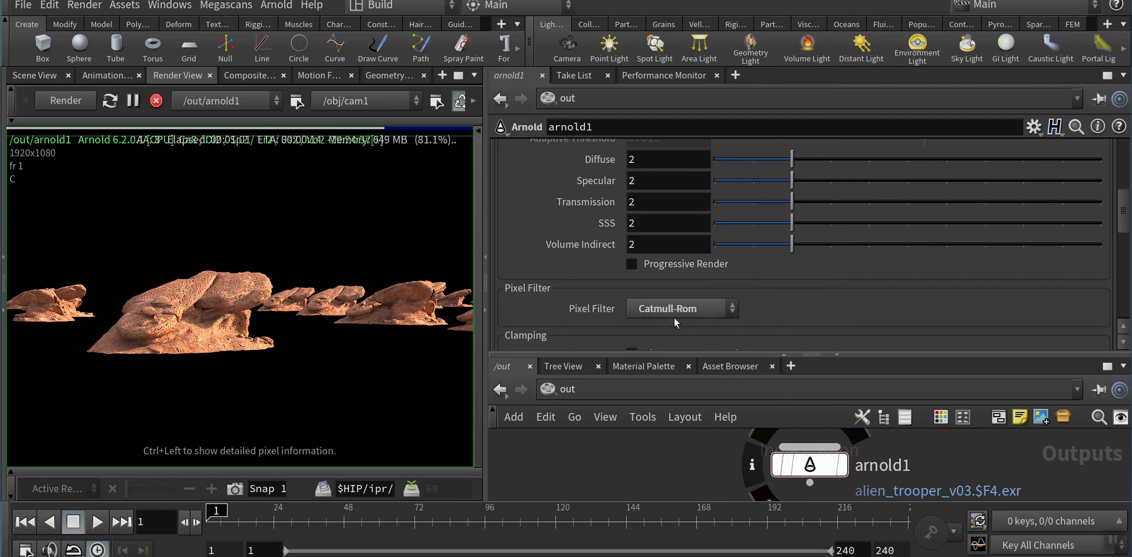
{"action": "left_click", "coordinate": [680, 303]}
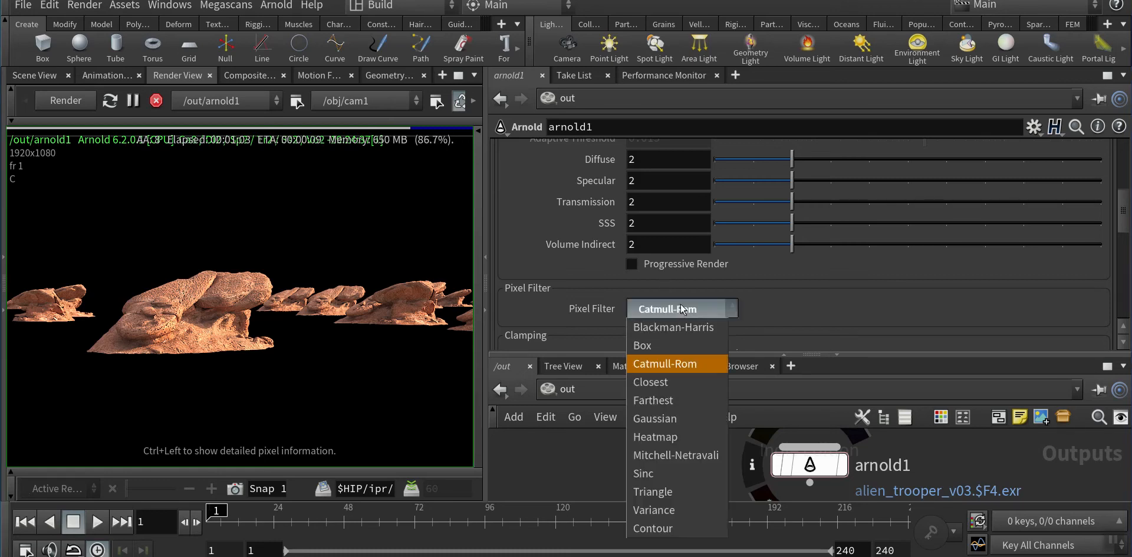
{"action": "left_click", "coordinate": [666, 364]}
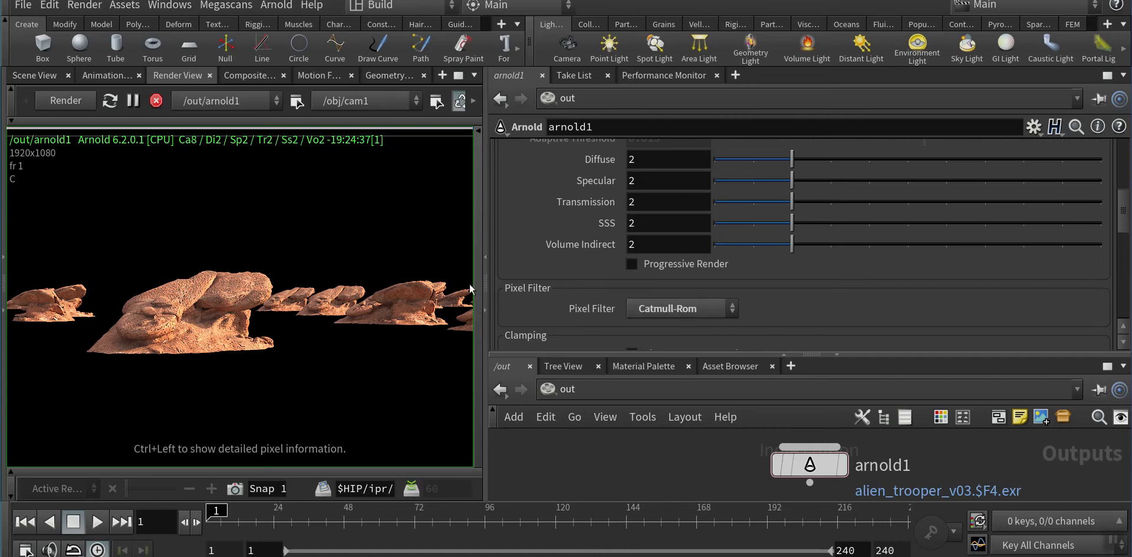
- Rebalance the render and parameter areas, return to the object network and show the scene view
{"action": "left_click_drag", "start_coordinate": [491, 239], "coordinate": [783, 236]}
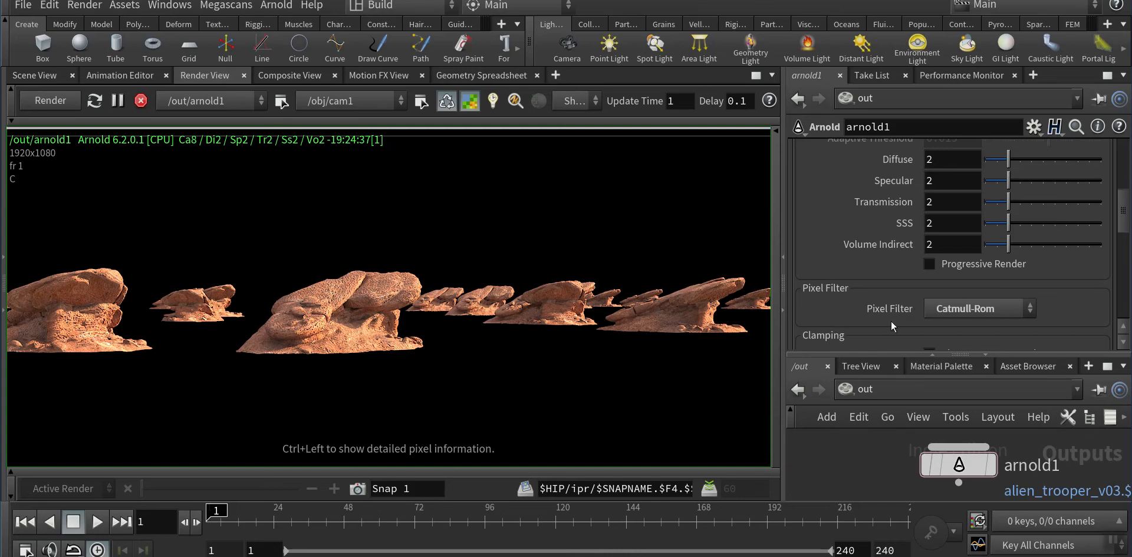
{"action": "left_click_drag", "start_coordinate": [783, 335], "coordinate": [622, 330]}
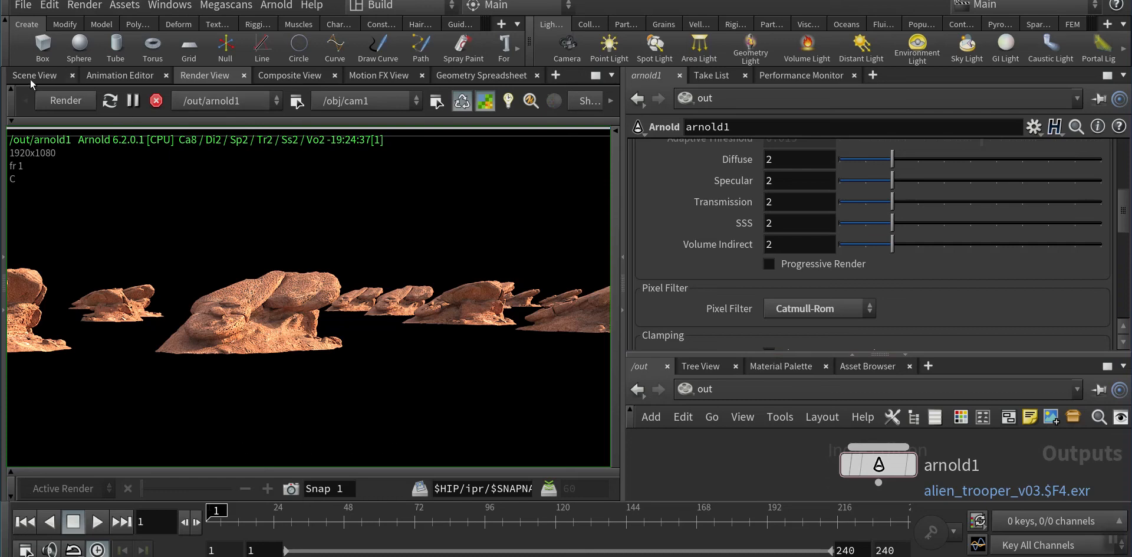
{"action": "left_click", "coordinate": [636, 389]}
{"action": "left_click_drag", "start_coordinate": [698, 354], "coordinate": [684, 240]}
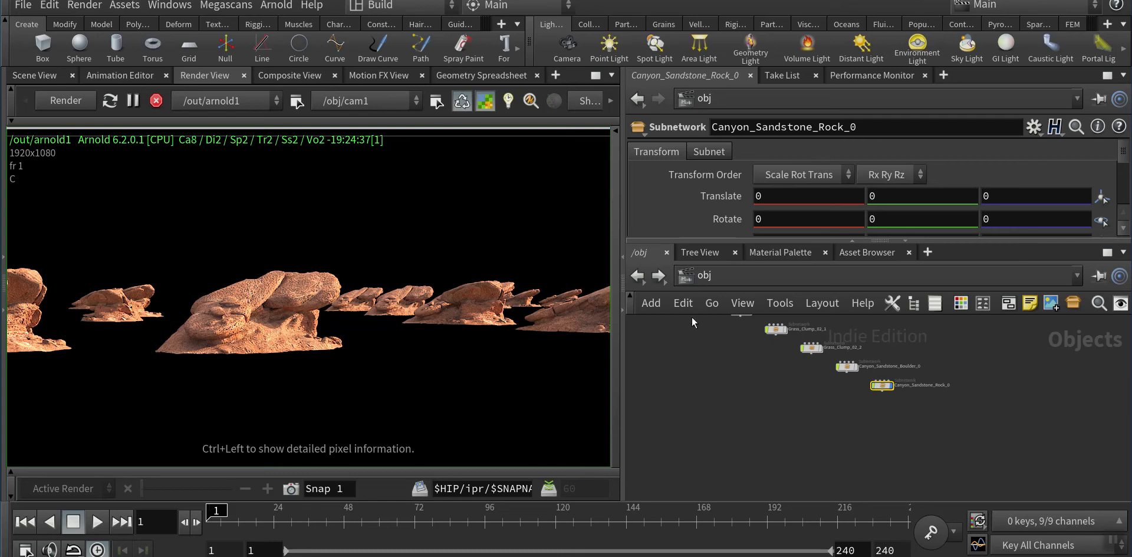
{"action": "left_click", "coordinate": [41, 76]}
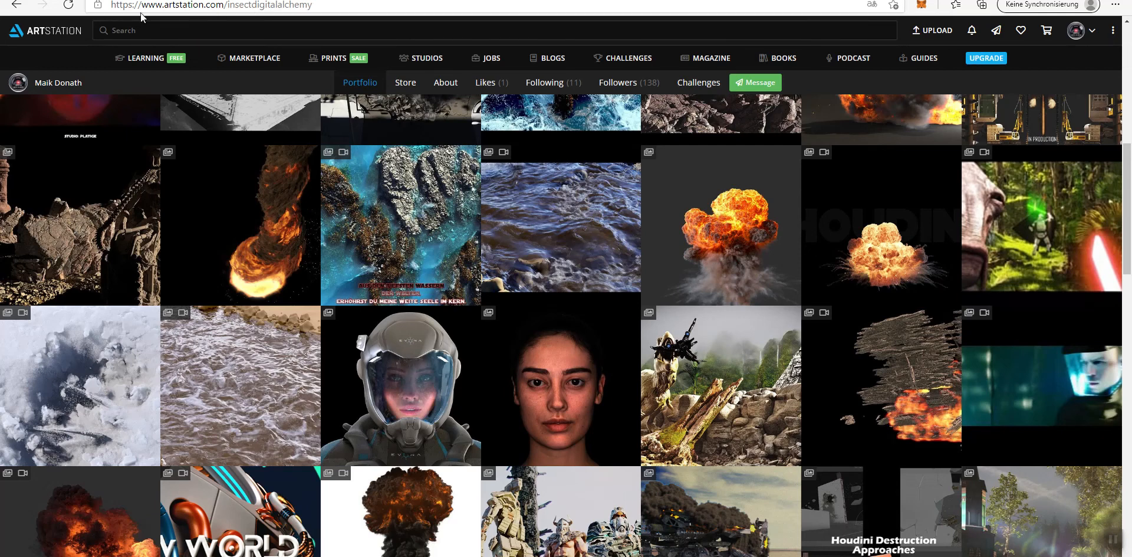
- Highlight the address of the artist's ArtStation portfolio in the browser and look through its artwork thumbnails
{"action": "left_click_drag", "start_coordinate": [111, 5], "coordinate": [314, 6]}
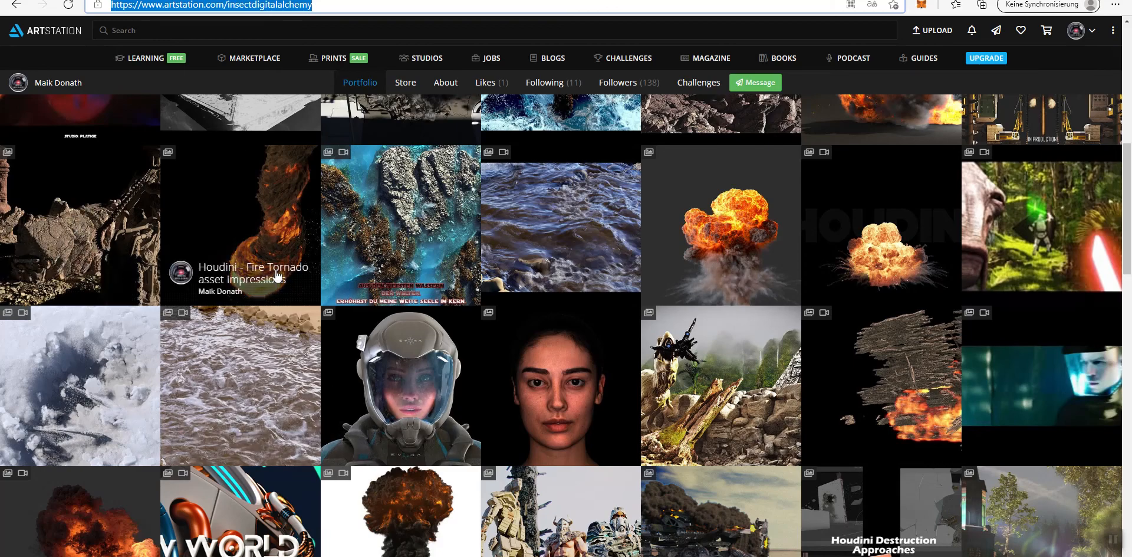
{"action": "scroll", "coordinate": [572, 313], "scroll_direction": "down", "scroll_amount": 4}
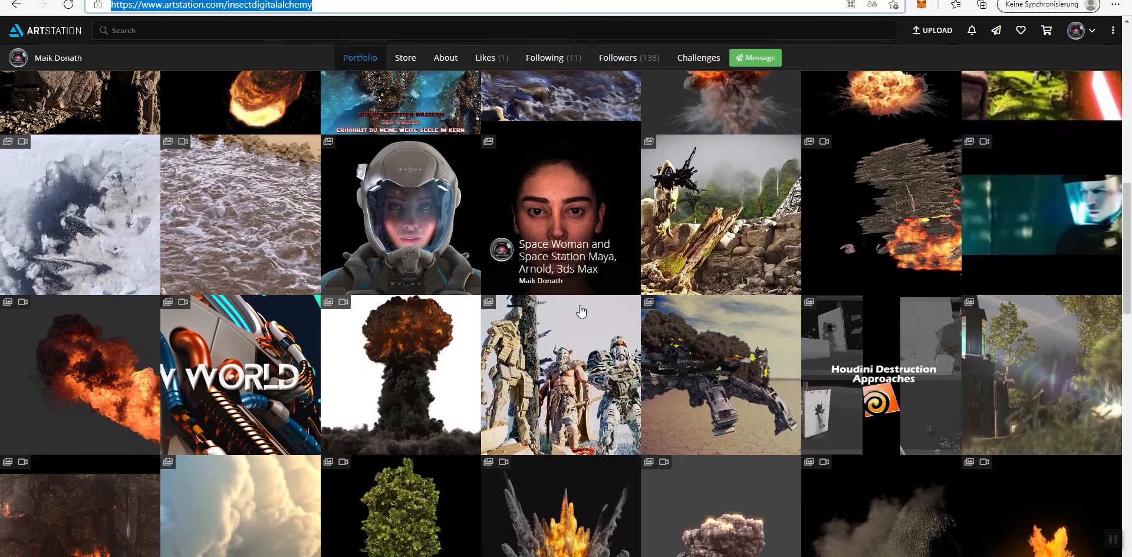
{"action": "scroll", "coordinate": [634, 401], "scroll_direction": "down", "scroll_amount": 5}
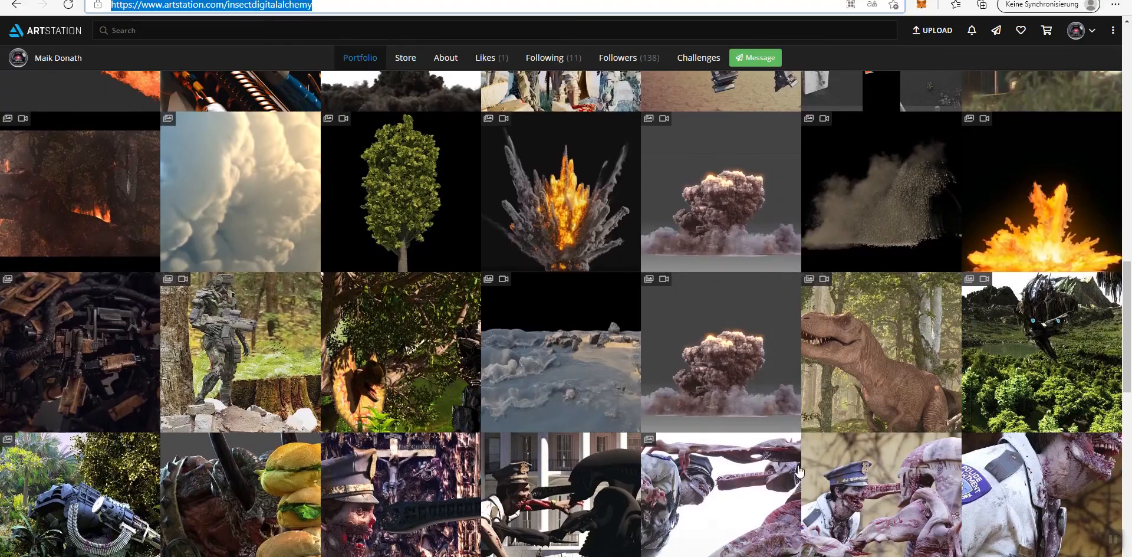
{"action": "scroll", "coordinate": [687, 526], "scroll_direction": "down", "scroll_amount": 5}
{"action": "scroll", "coordinate": [557, 355], "scroll_direction": "down", "scroll_amount": 10}
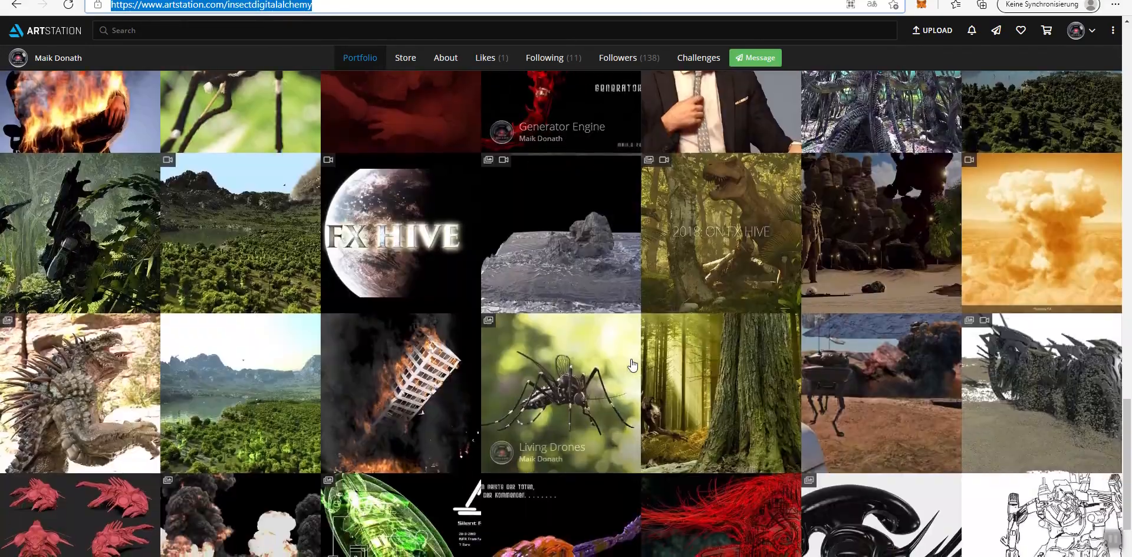
- Open an artwork from the ArtStation portfolio and page through the neighbouring projects
{"action": "left_click", "coordinate": [582, 337]}
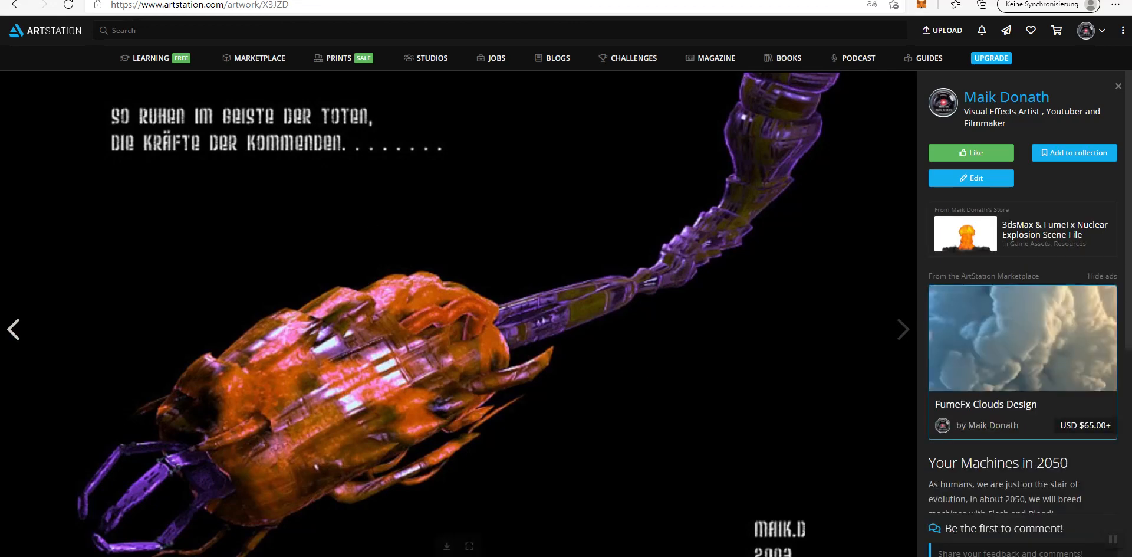
{"action": "left_click", "coordinate": [13, 329]}
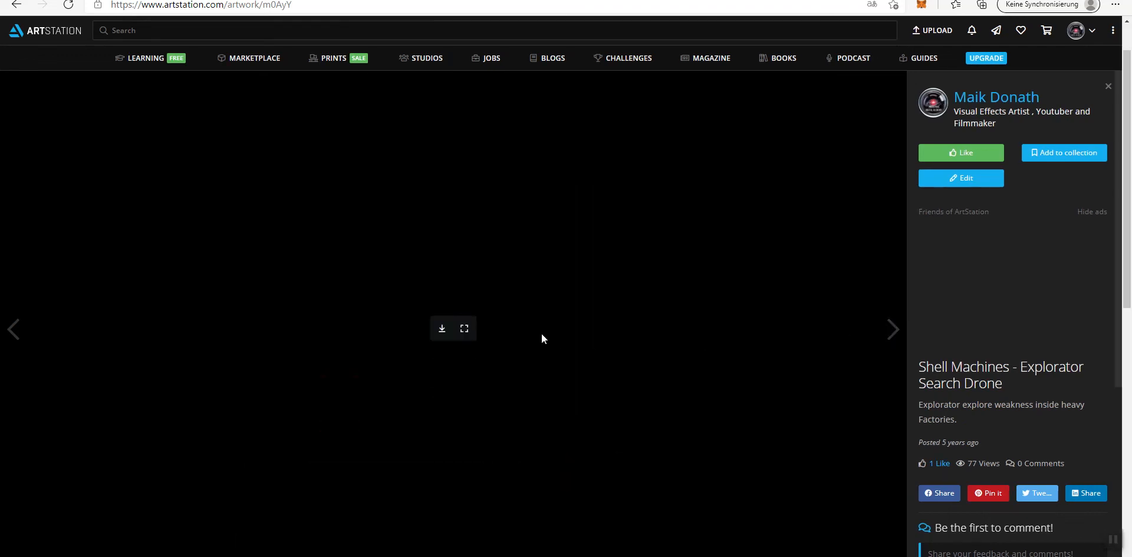
{"action": "scroll", "coordinate": [541, 334], "scroll_direction": "down", "scroll_amount": 1}
{"action": "left_click", "coordinate": [894, 329]}
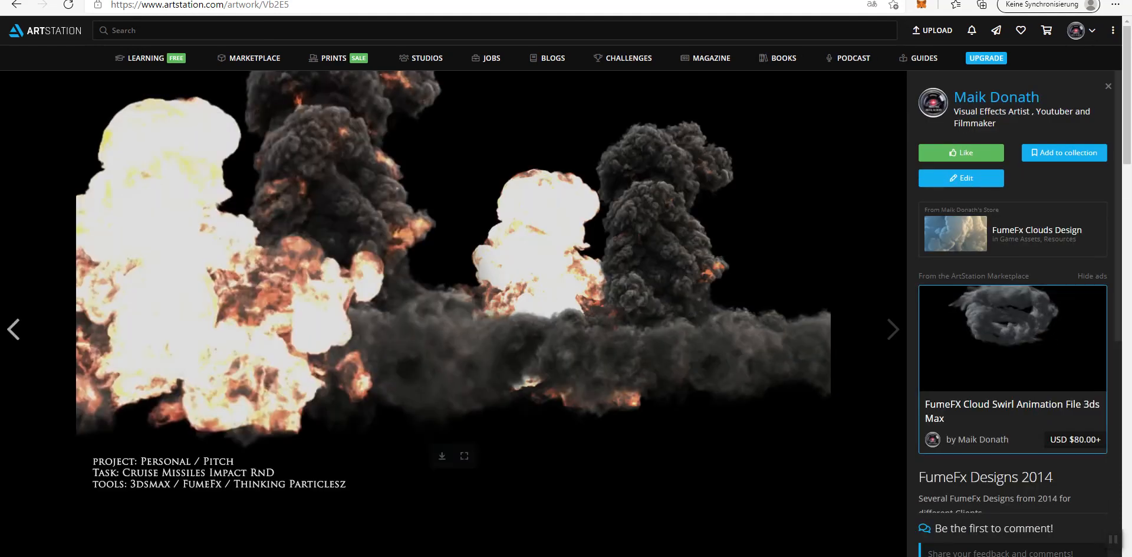
{"action": "left_click", "coordinate": [13, 329]}
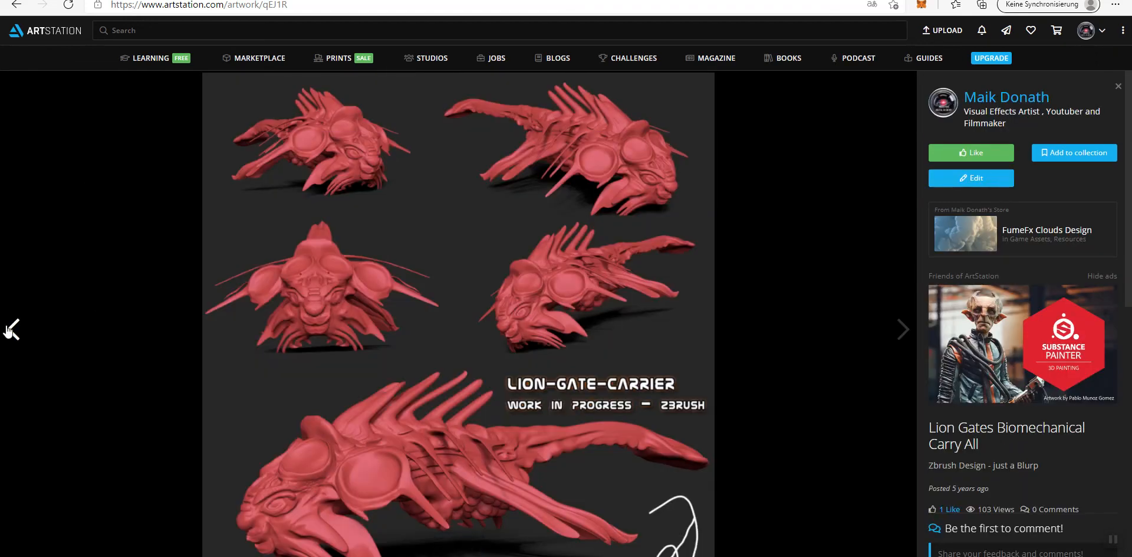
{"action": "left_click", "coordinate": [11, 329]}
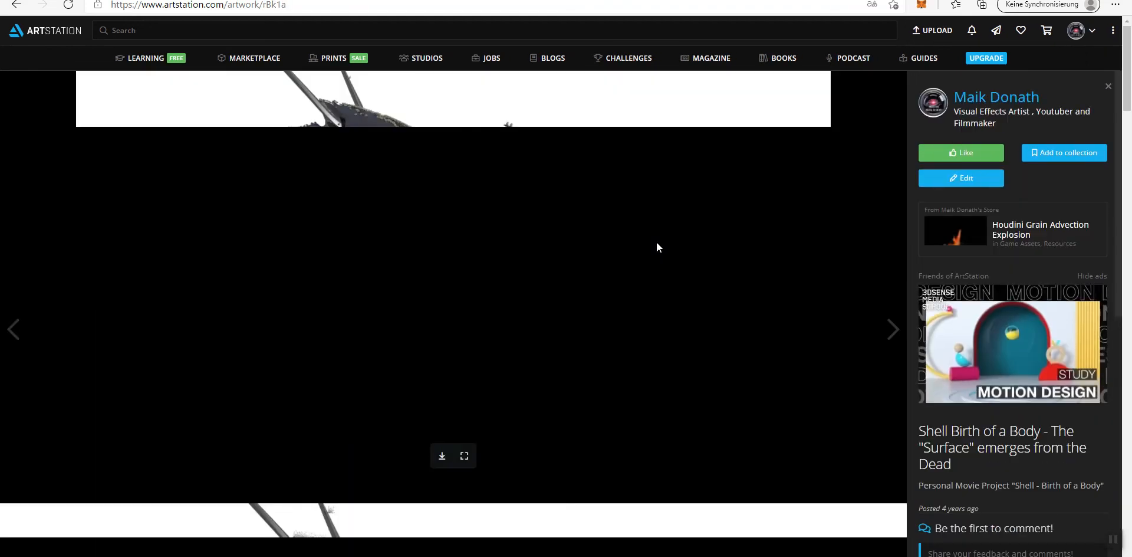
- Look through all the images of the "Shell Birth of a Body - The "Surface" emerges from the Dead" project
{"action": "scroll", "coordinate": [657, 242], "scroll_direction": "down", "scroll_amount": 7}
{"action": "scroll", "coordinate": [656, 242], "scroll_direction": "up", "scroll_amount": 1}
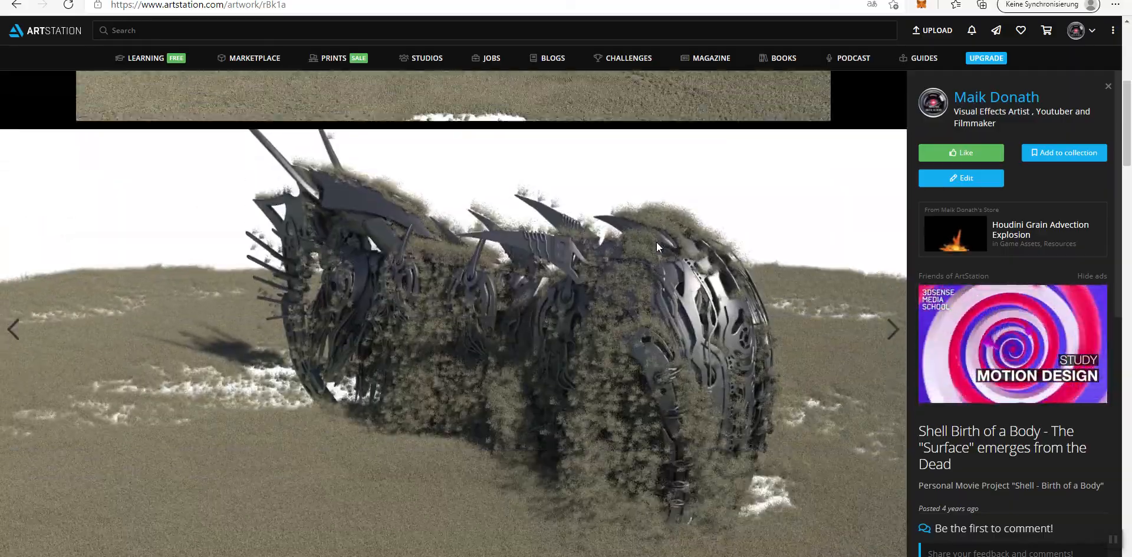
{"action": "scroll", "coordinate": [657, 241], "scroll_direction": "up", "scroll_amount": 6}
{"action": "scroll", "coordinate": [656, 242], "scroll_direction": "down", "scroll_amount": 15}
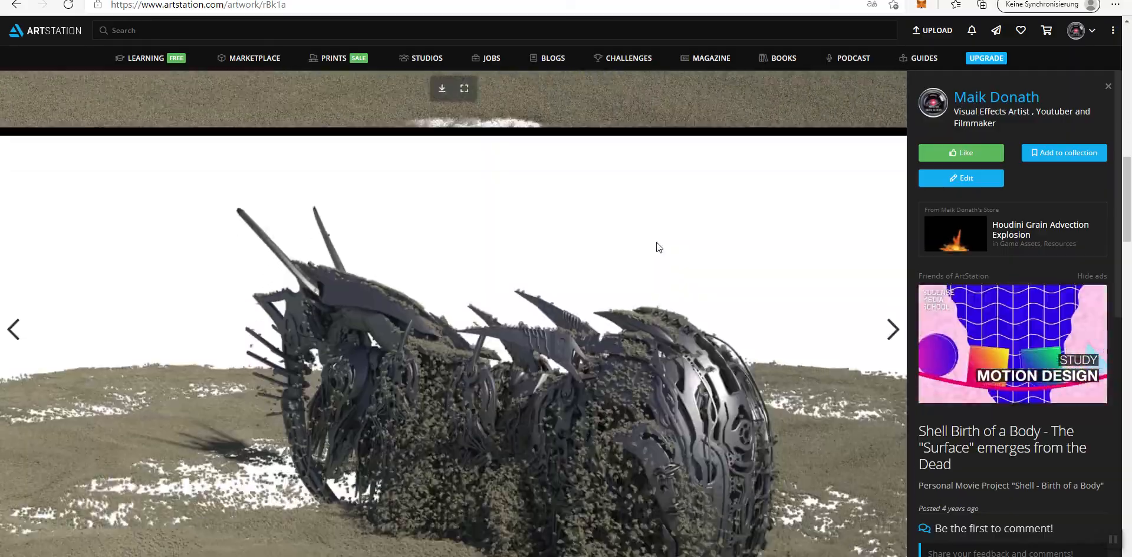
{"action": "scroll", "coordinate": [658, 246], "scroll_direction": "down", "scroll_amount": 12}
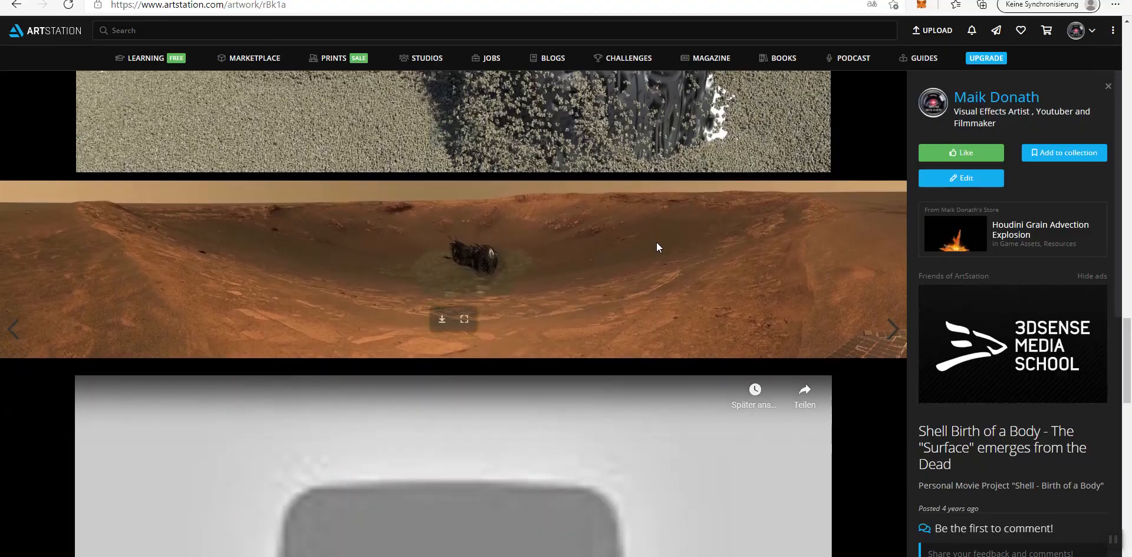
{"action": "scroll", "coordinate": [658, 247], "scroll_direction": "down", "scroll_amount": 5}
{"action": "scroll", "coordinate": [659, 247], "scroll_direction": "up", "scroll_amount": 10}
{"action": "scroll", "coordinate": [658, 246], "scroll_direction": "down", "scroll_amount": 4}
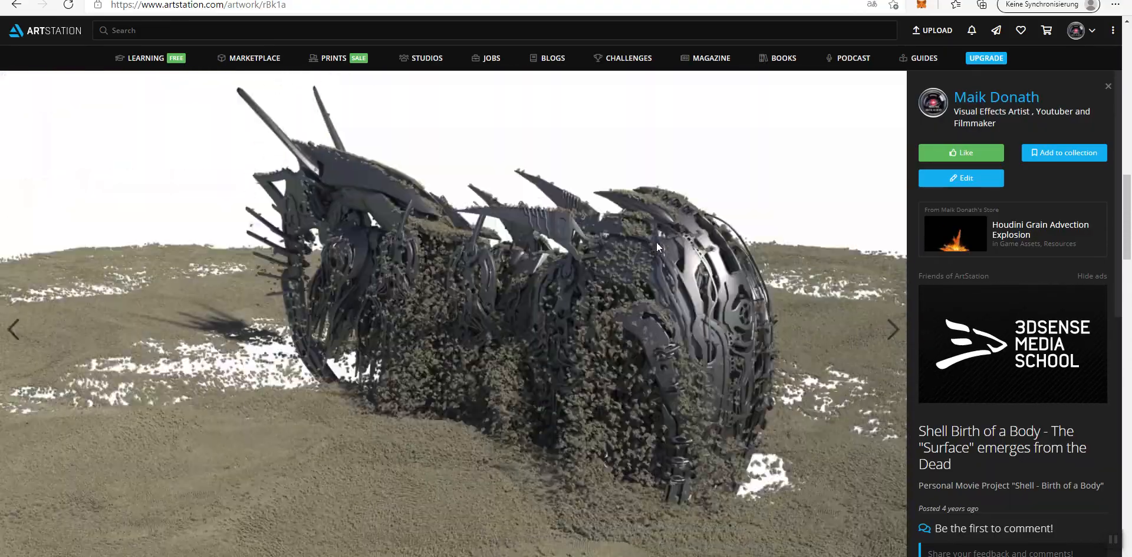
{"action": "scroll", "coordinate": [656, 242], "scroll_direction": "up", "scroll_amount": 3}
{"action": "scroll", "coordinate": [613, 260], "scroll_direction": "up", "scroll_amount": 3}
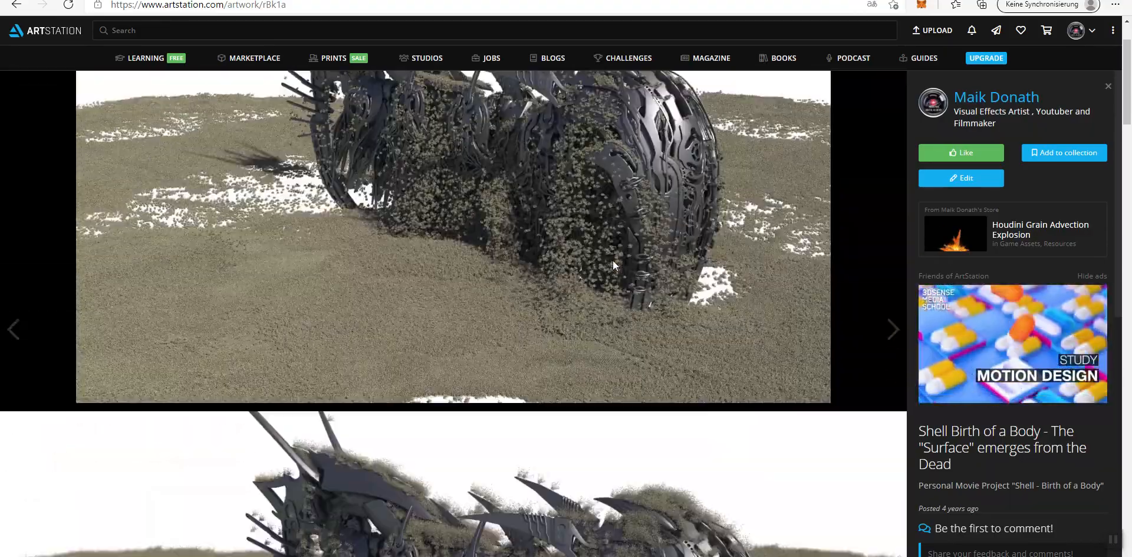
- Page back through the preceding portfolio projects to "Living Drones" and look through its images
{"action": "left_click", "coordinate": [8, 343]}
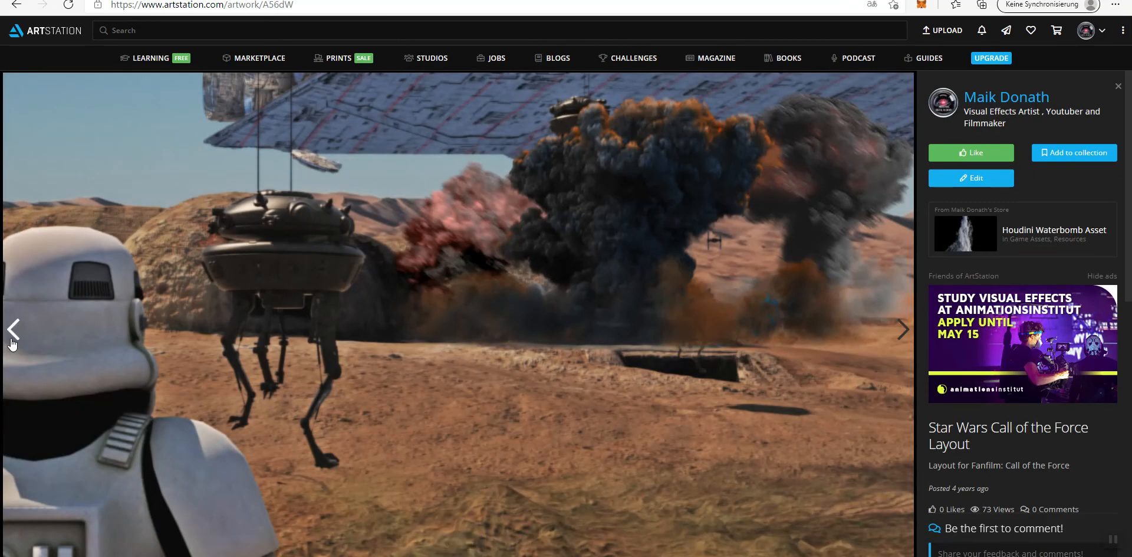
{"action": "key", "text": "Left"}
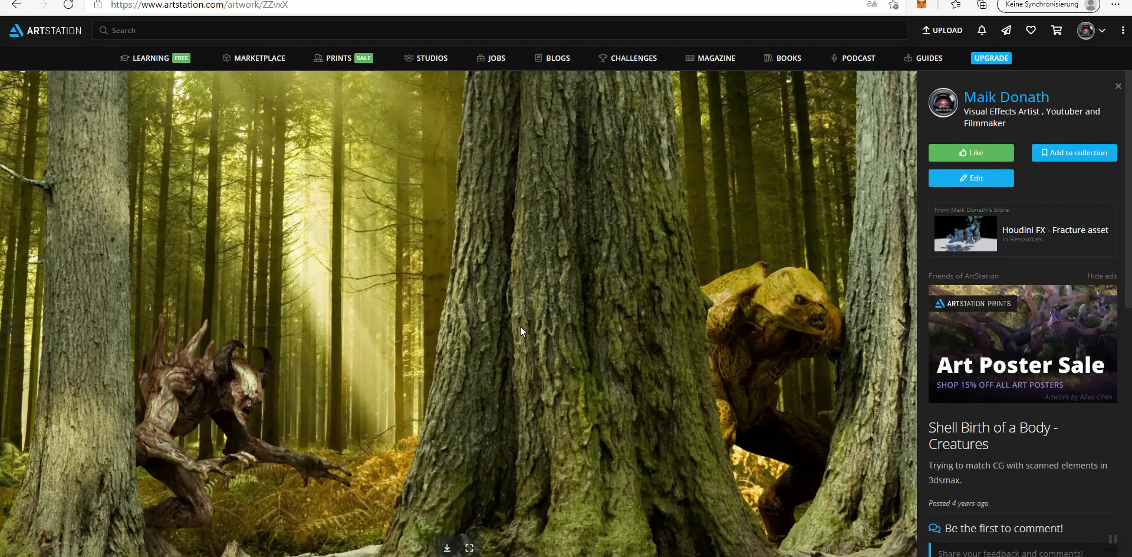
{"action": "left_click", "coordinate": [13, 329]}
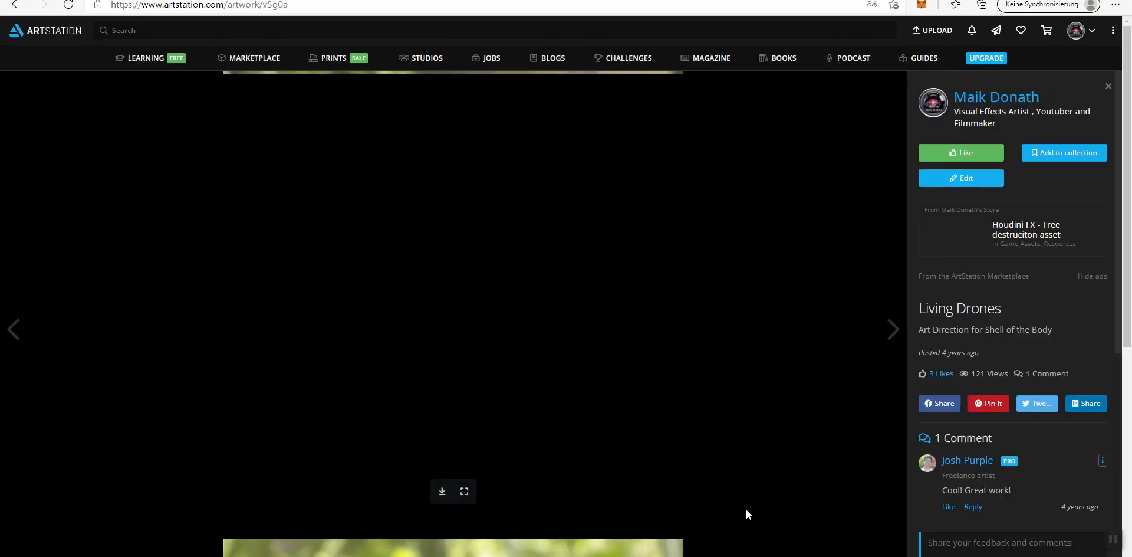
{"action": "scroll", "coordinate": [745, 509], "scroll_direction": "down", "scroll_amount": 7}
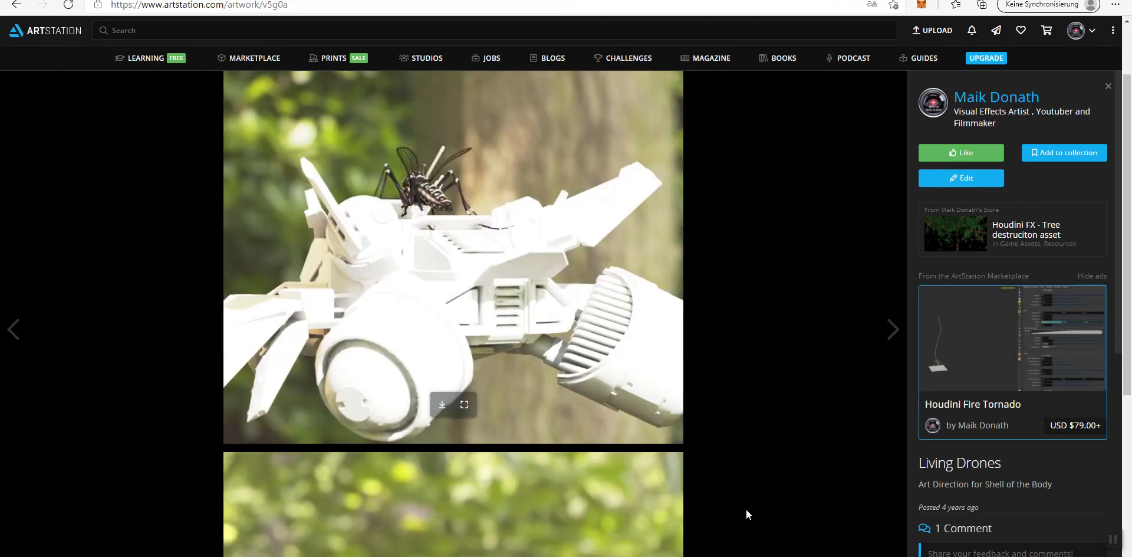